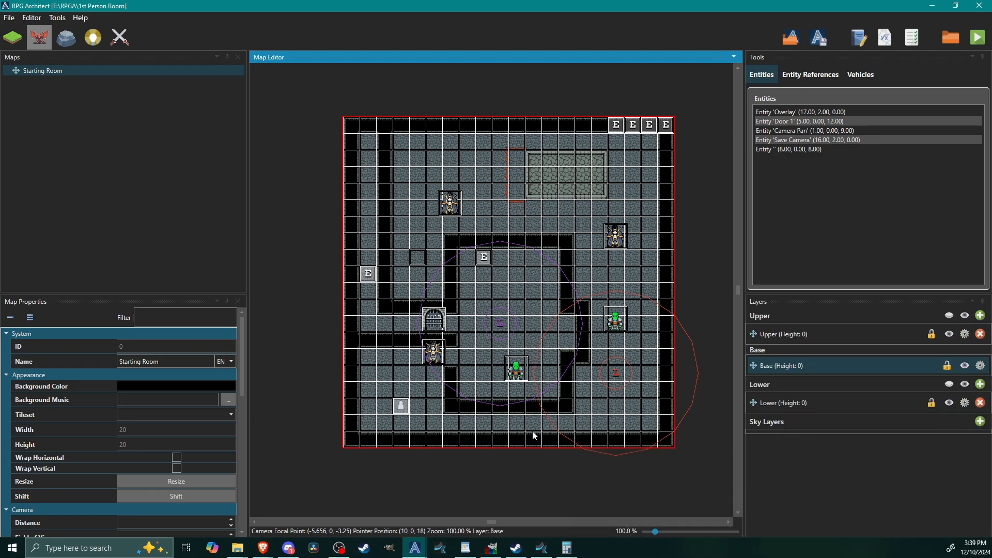
pyautogui.moveTo(543, 325); pyautogui.dragTo(512, 321, button='middle')
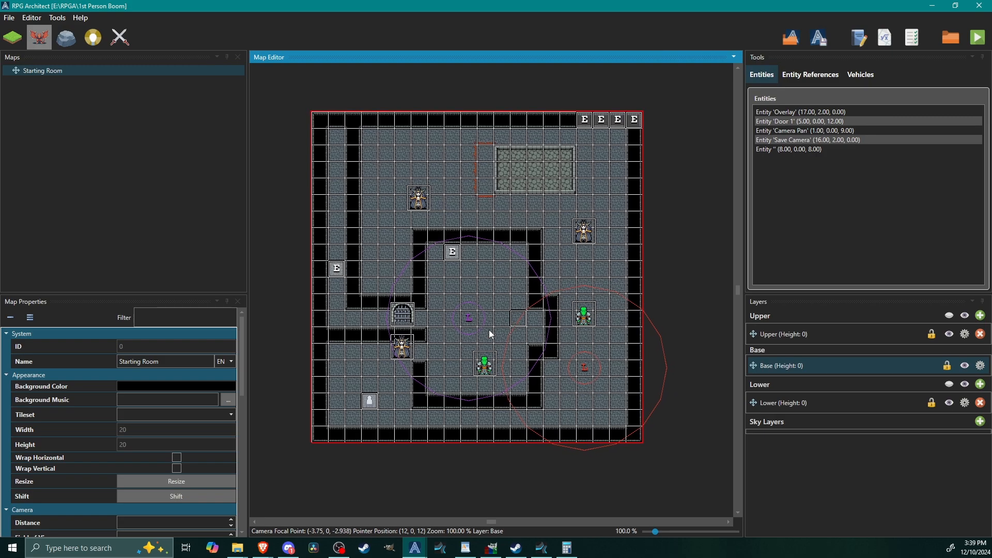
pyautogui.moveTo(385, 292); pyautogui.dragTo(432, 286, button='middle')
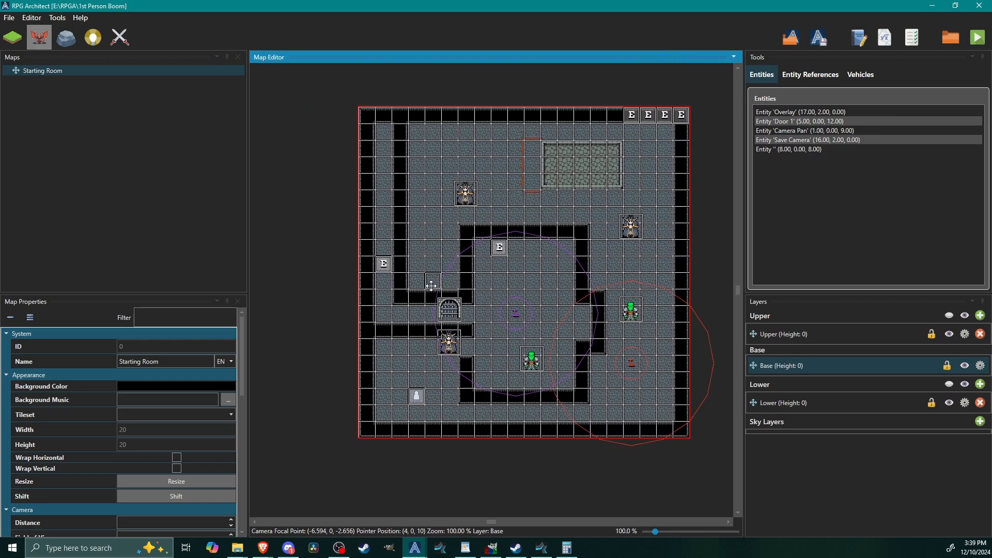
# Step: Open the database in a maximized window and resize the Statistics list to 6 entries
pyautogui.click(59, 20)
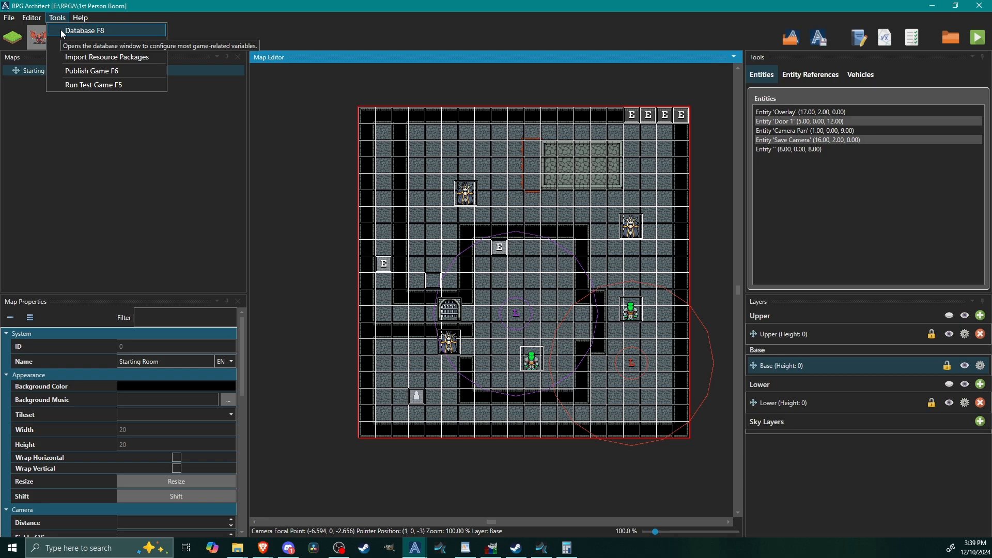
pyautogui.click(79, 32)
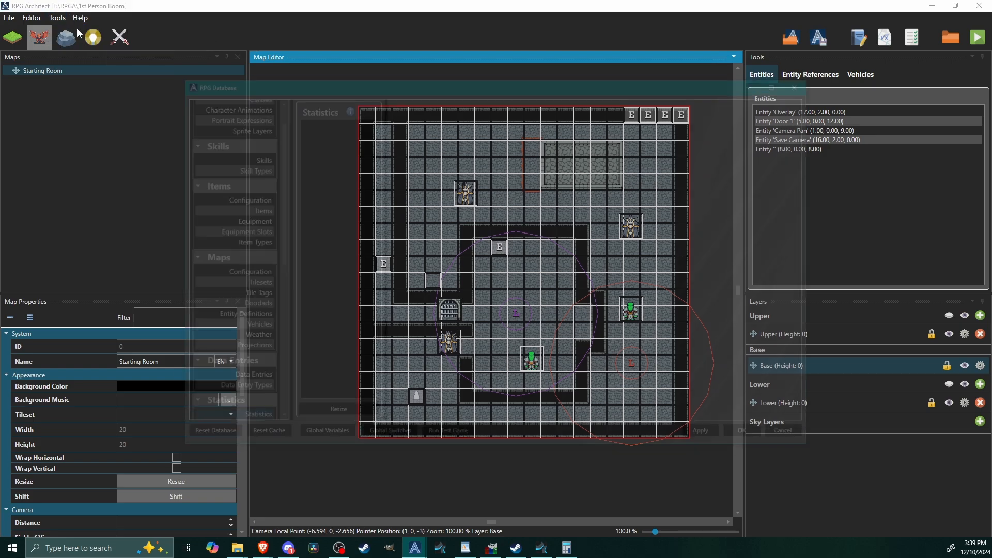
pyautogui.click(782, 82)
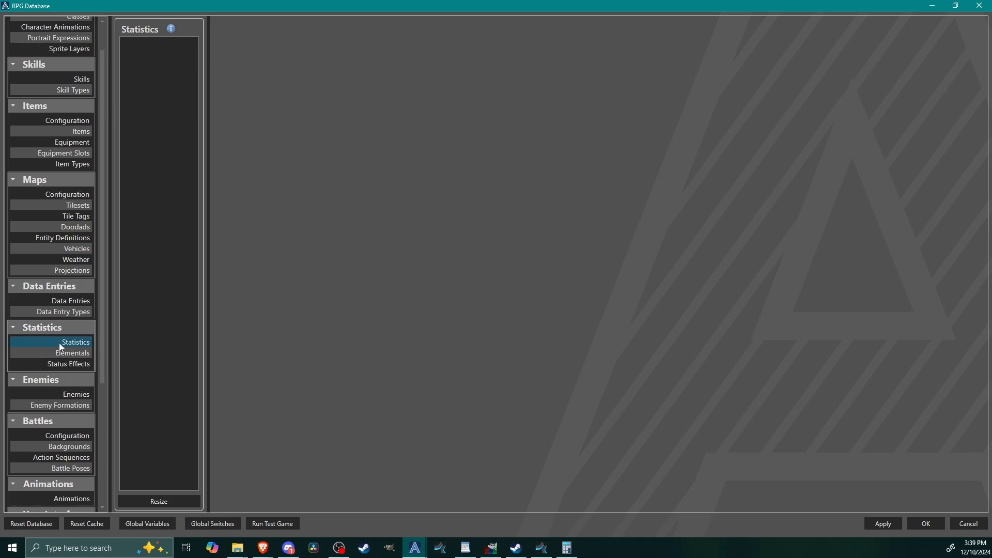
pyautogui.click(59, 343)
pyautogui.click(173, 502)
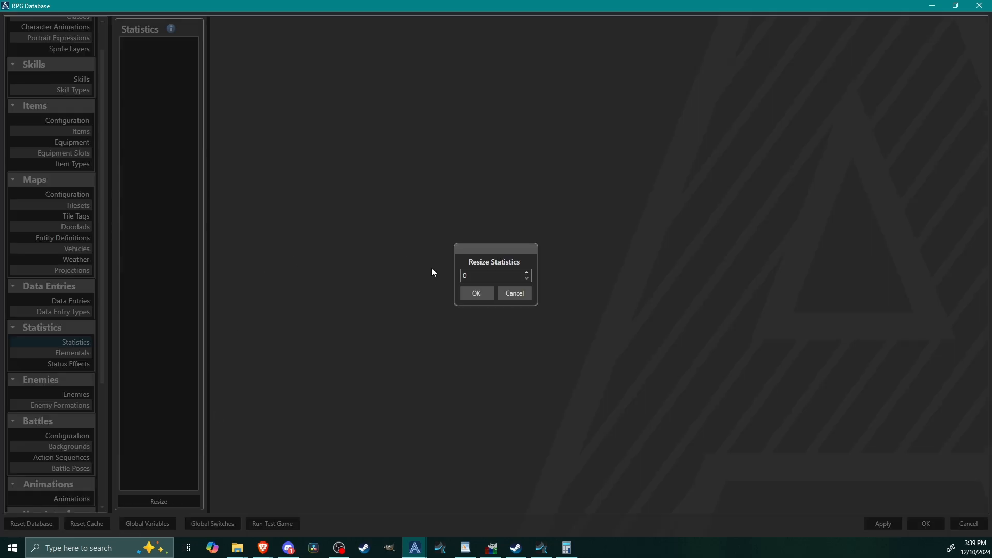
pyautogui.click(476, 293)
# Step: Name the first statistic Level, set its category to Rank and its formula name to lvl
pyautogui.click(328, 59)
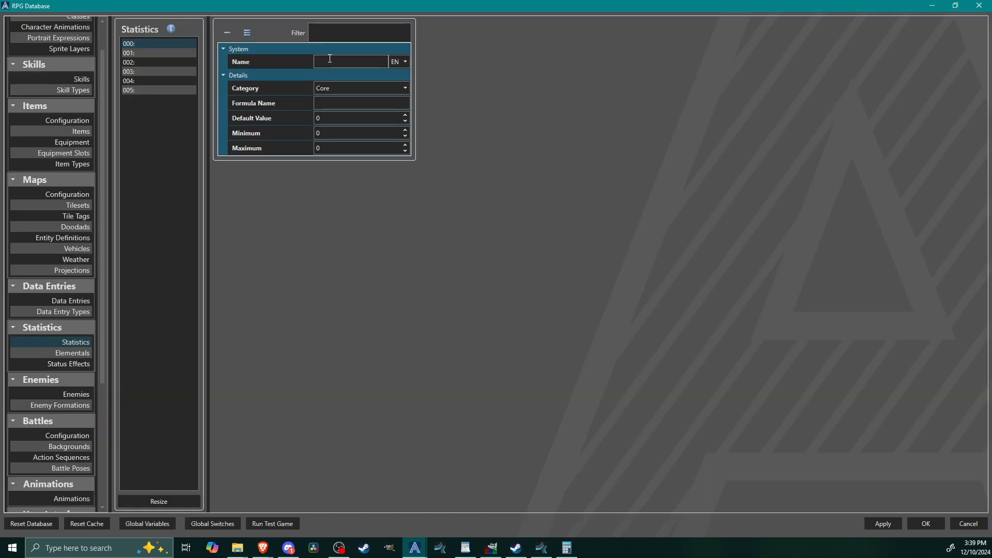
pyautogui.write('Level')
pyautogui.click(343, 92)
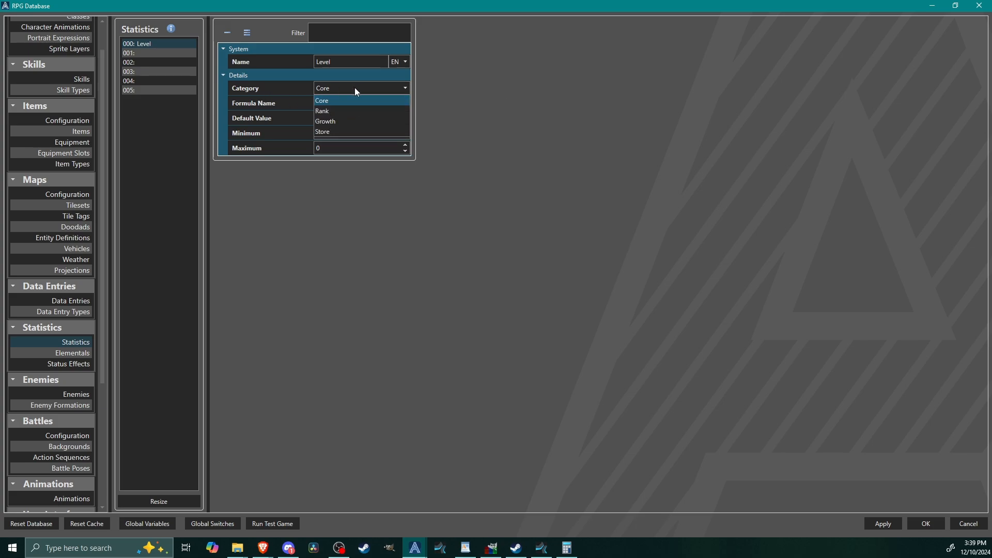
pyautogui.click(334, 111)
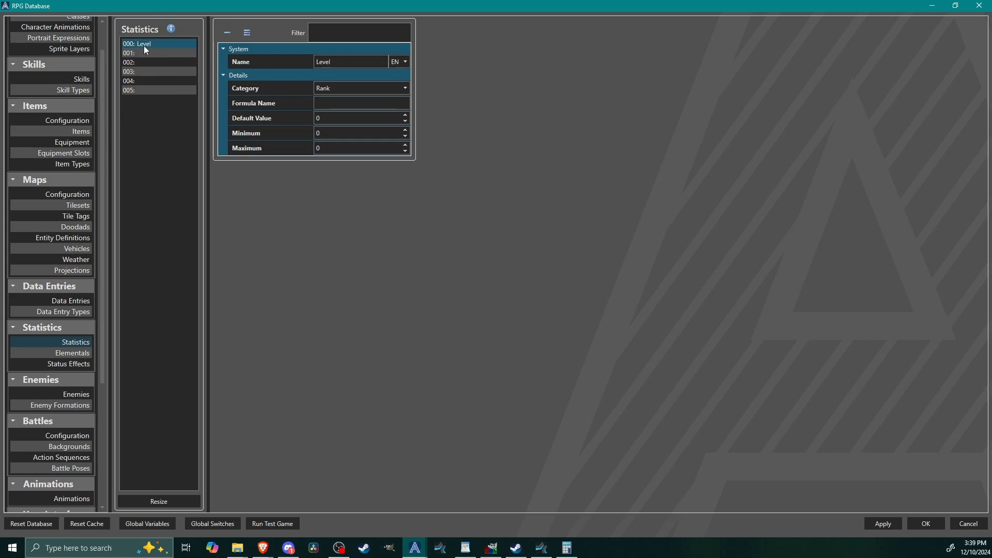
pyautogui.click(326, 103)
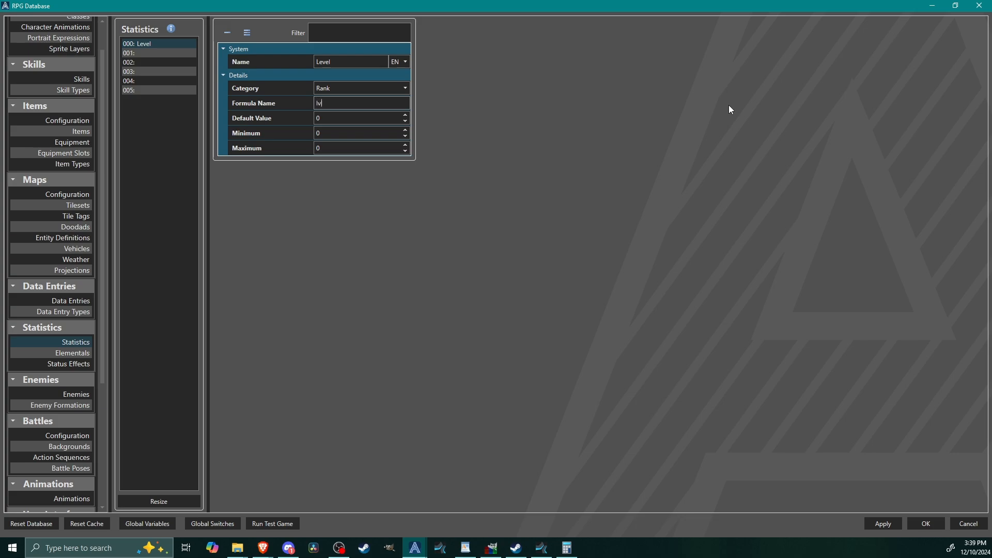
pyautogui.write('lvll')
pyautogui.doubleClick(334, 104)
pyautogui.write('this')
pyautogui.press('BackSpace')
pyautogui.write('istheleve')
pyautogui.press('BackSpace')
pyautogui.press('BackSpace')
pyautogui.press('BackSpace')
pyautogui.press('BackSpace')
pyautogui.press('BackSpace')
pyautogui.press('BackSpace')
pyautogui.press('BackSpace')
pyautogui.press('BackSpace')
pyautogui.press('BackSpace')
pyautogui.press('BackSpace')
pyautogui.press('BackSpace')
pyautogui.press('BackSpace')
pyautogui.press('BackSpace')
pyautogui.write('lvl')
# Step: Set the Level statistic's default value to 1, its minimum to 1 and its maximum to 99
pyautogui.press('Tab')
pyautogui.write('1')
pyautogui.press('Tab')
pyautogui.write('1')
pyautogui.doubleClick(328, 148)
pyautogui.write('99')
# Step: Name the second statistic Experience, set its category to Growth and its formula name to exp
pyautogui.click(142, 54)
pyautogui.click(333, 61)
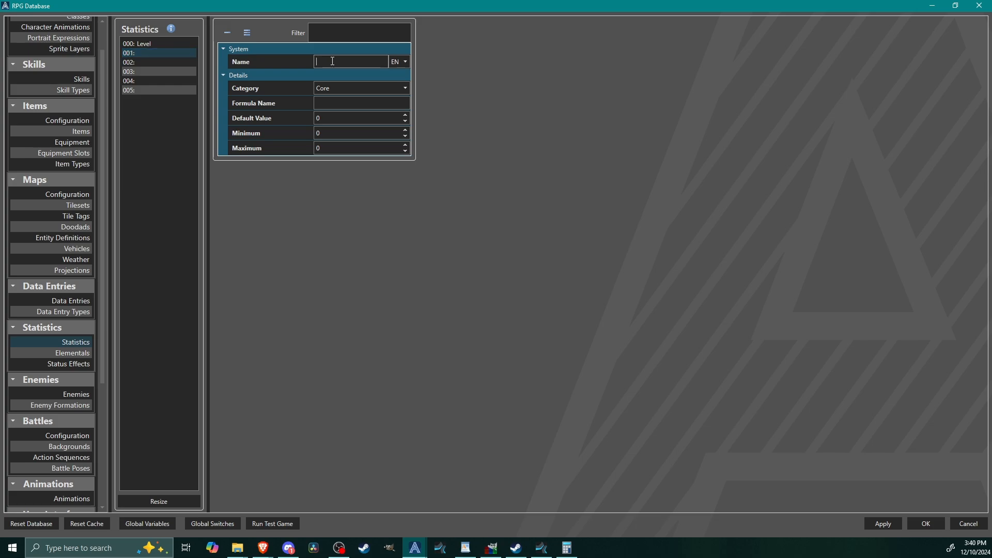
pyautogui.write('Experience')
pyautogui.click(345, 88)
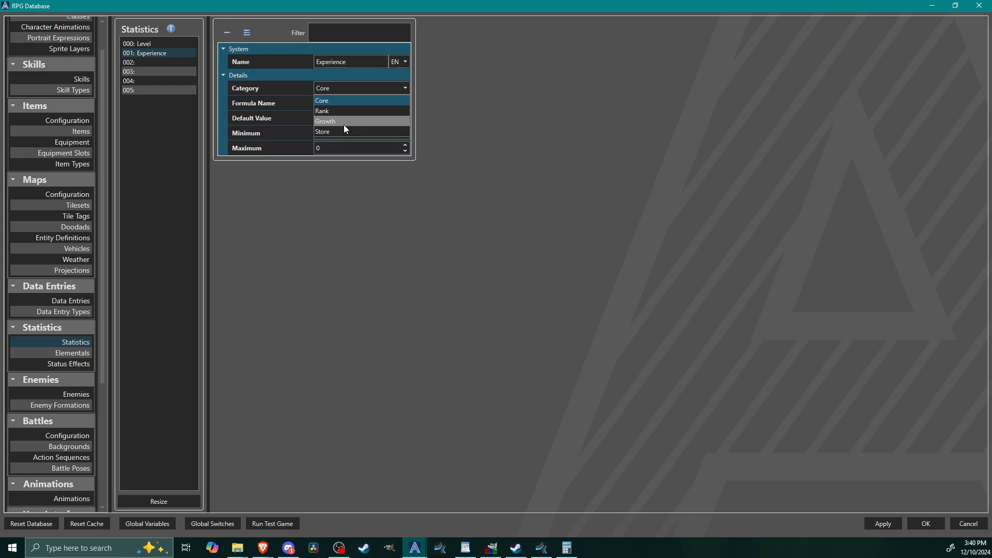
pyautogui.click(329, 122)
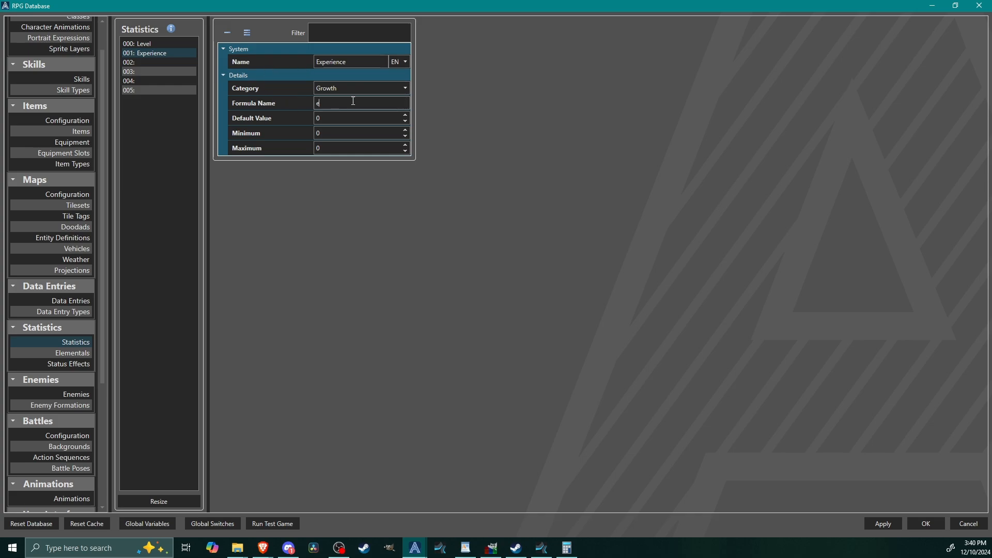
pyautogui.write('p')
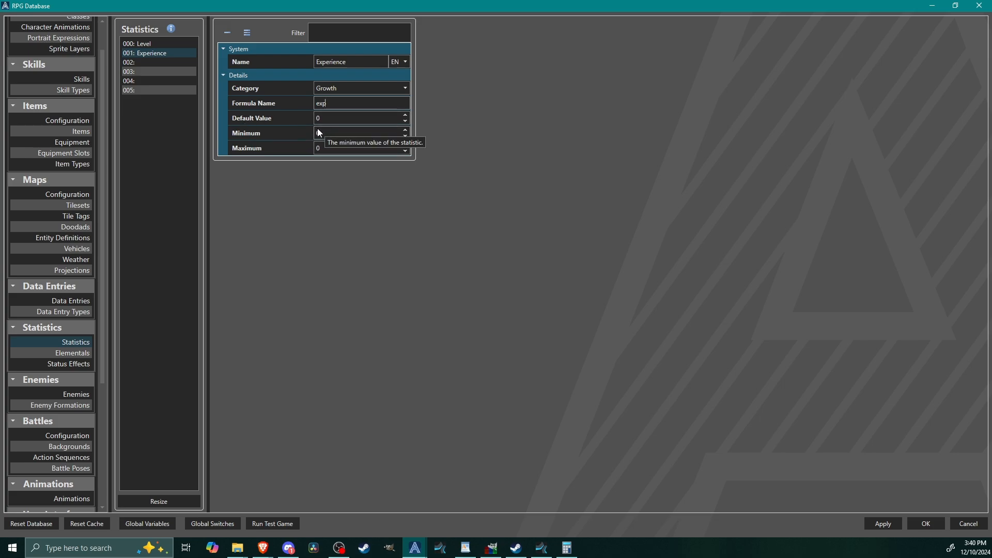
# Step: Set the Experience statistic's maximum to 9999, keeping its default value and minimum at 0
pyautogui.press('Tab')
pyautogui.press('Tab')
pyautogui.press('Tab')
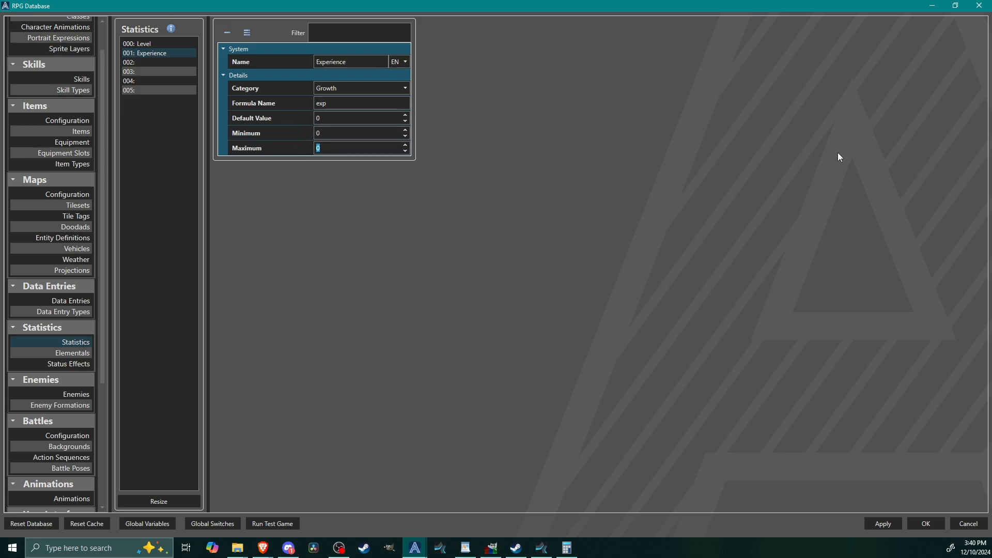
pyautogui.write('9999')
pyautogui.click(154, 61)
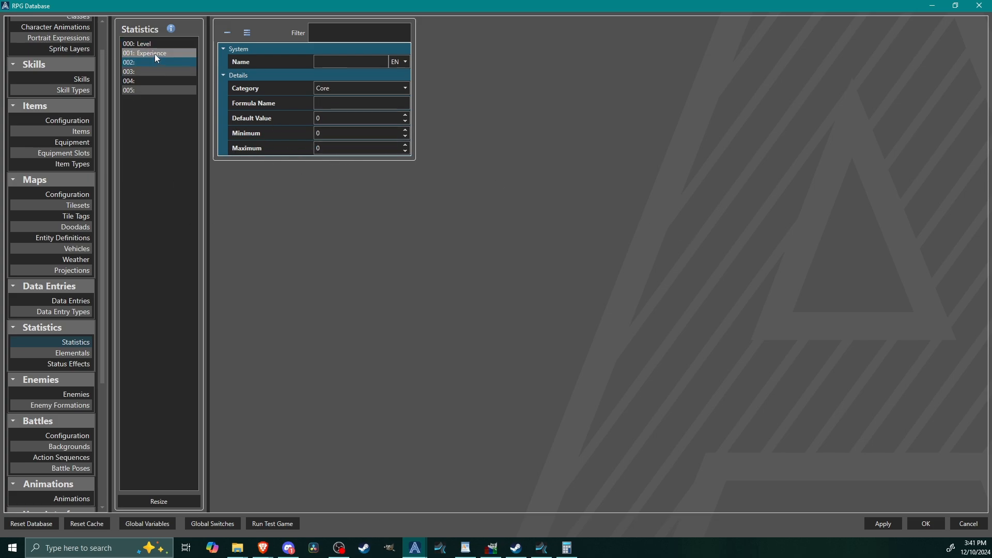
pyautogui.click(155, 54)
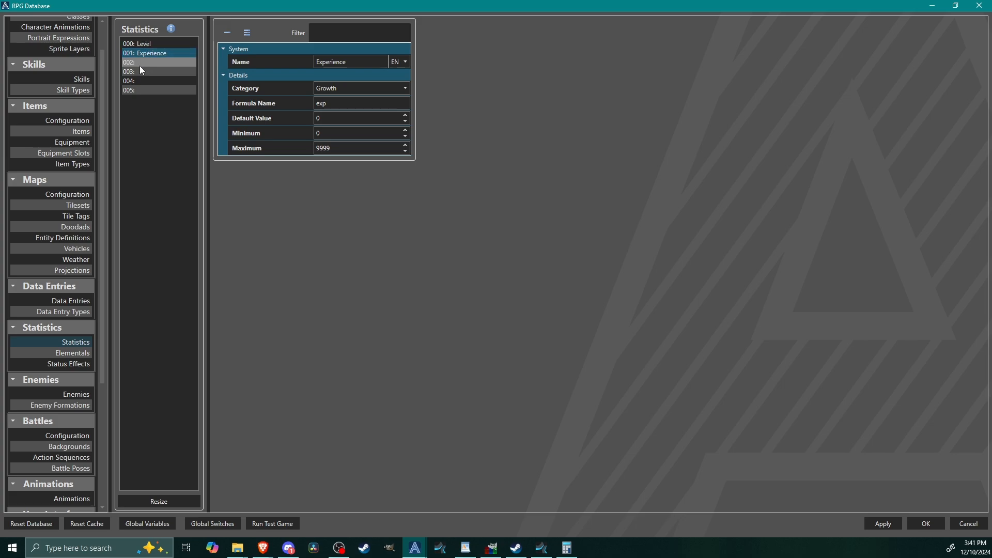
# Step: Name the third statistic HP and set its category to Store
pyautogui.click(139, 62)
pyautogui.click(344, 63)
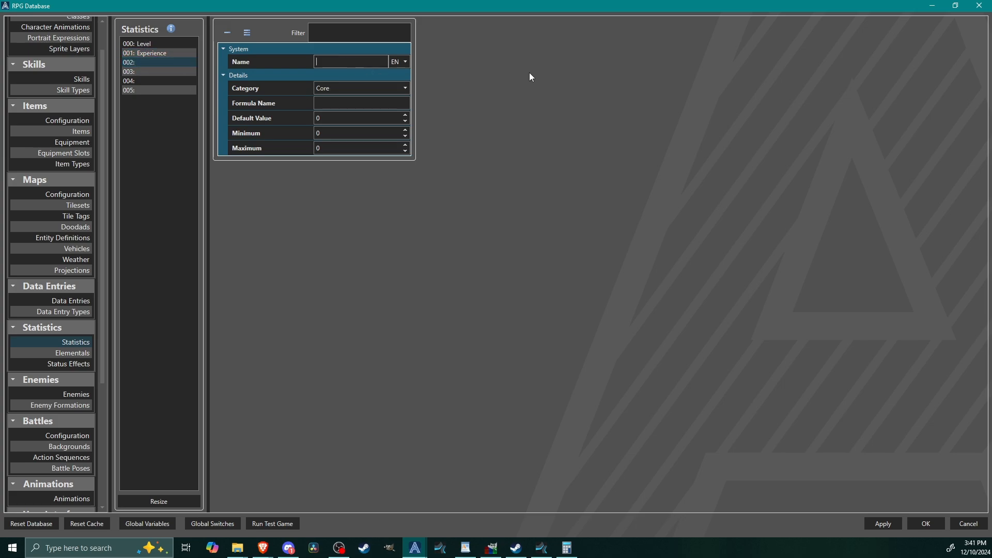
pyautogui.write('HP')
pyautogui.click(349, 91)
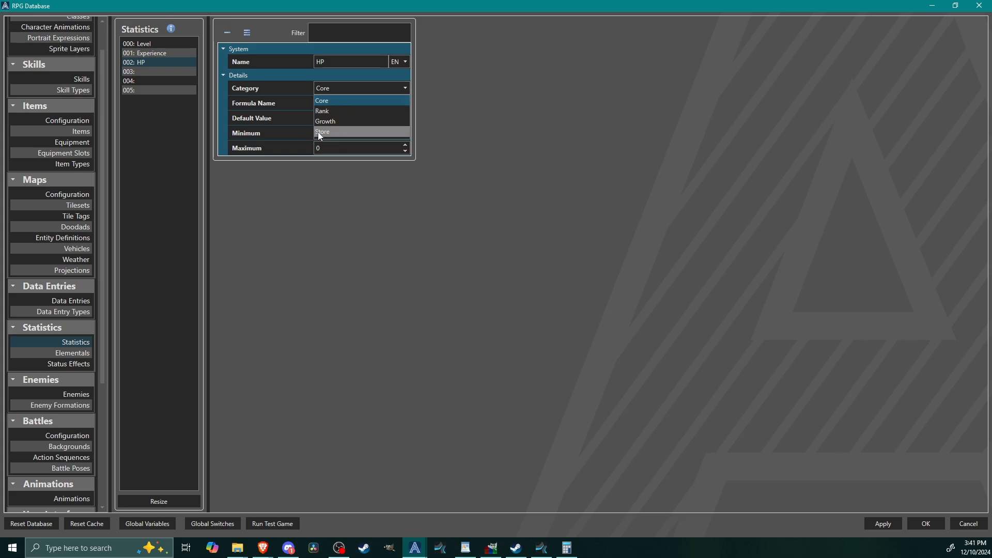
pyautogui.click(333, 133)
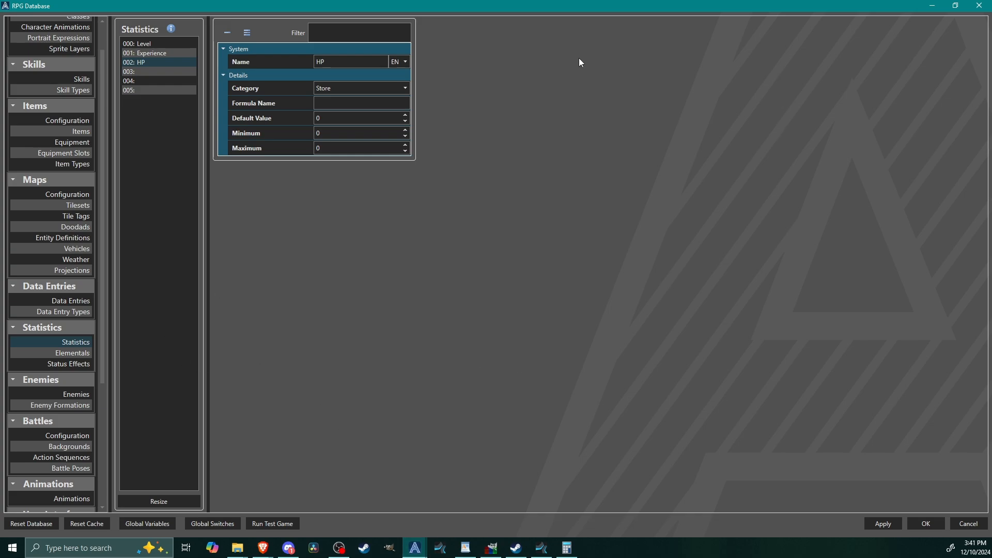
pyautogui.click(341, 88)
pyautogui.click(336, 132)
# Step: Give the HP statistic the formula name hp, a default value of 100 and a maximum of 99
pyautogui.click(356, 119)
pyautogui.doubleClick(358, 121)
pyautogui.write('100')
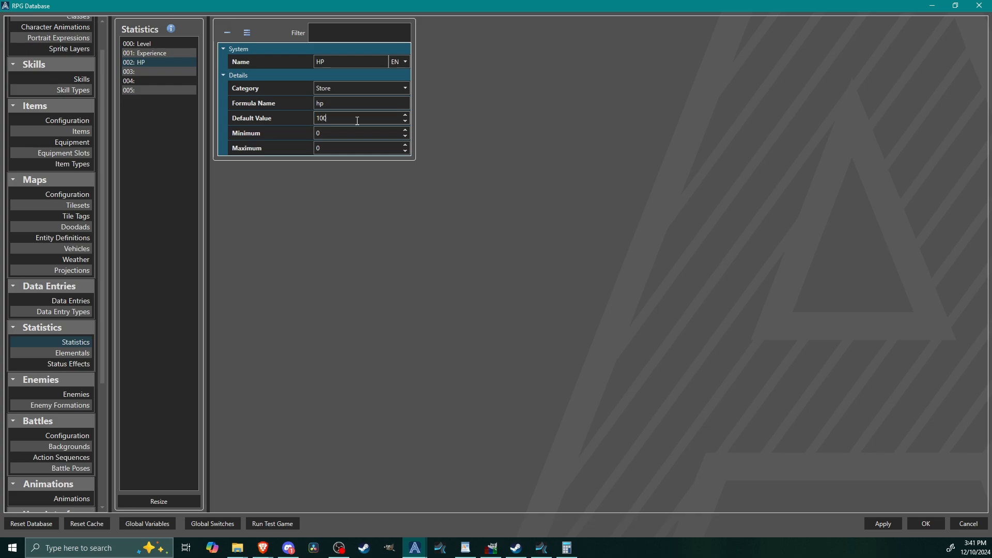
pyautogui.doubleClick(335, 147)
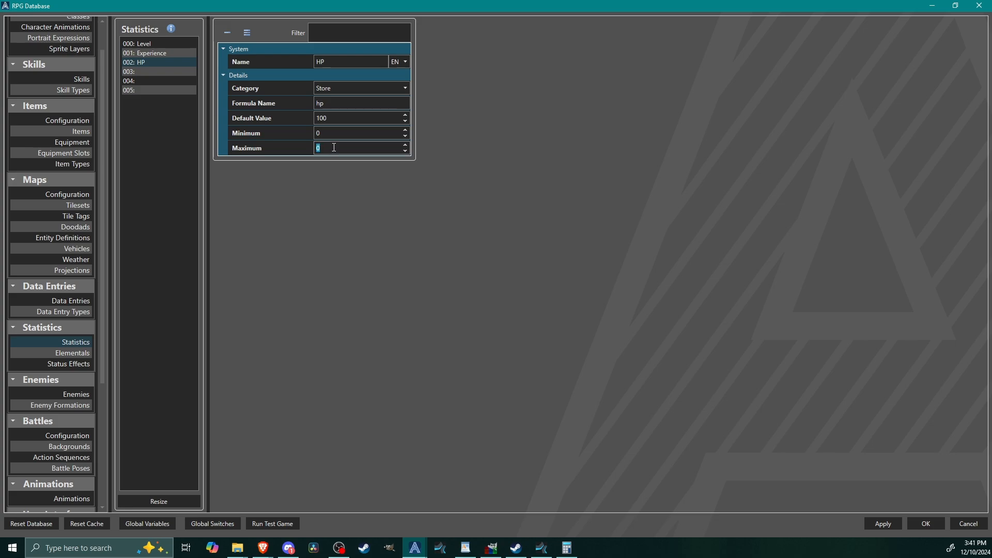
pyautogui.write('999')
# Step: Name the fourth statistic MP and set its category to Store
pyautogui.click(157, 72)
pyautogui.click(344, 62)
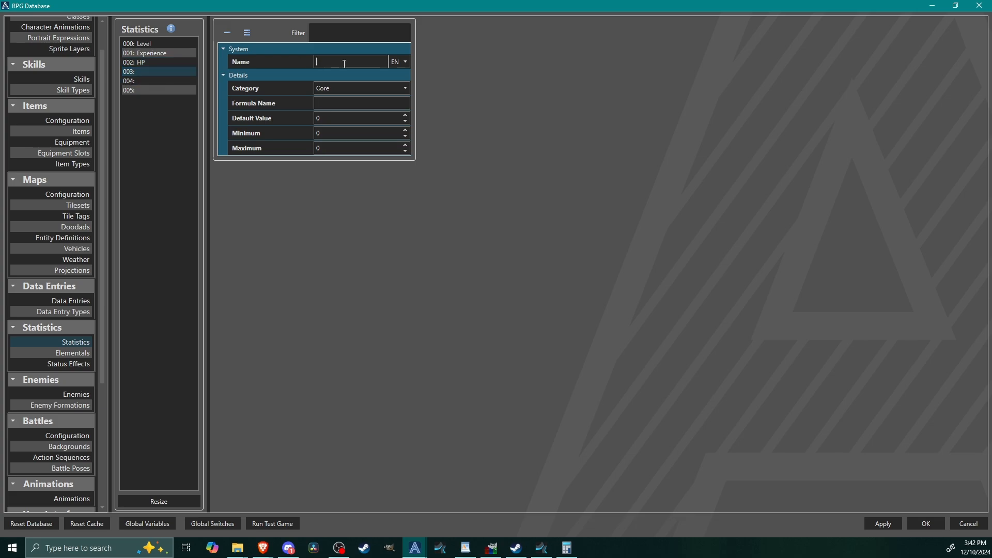
pyautogui.write('MP')
pyautogui.click(340, 86)
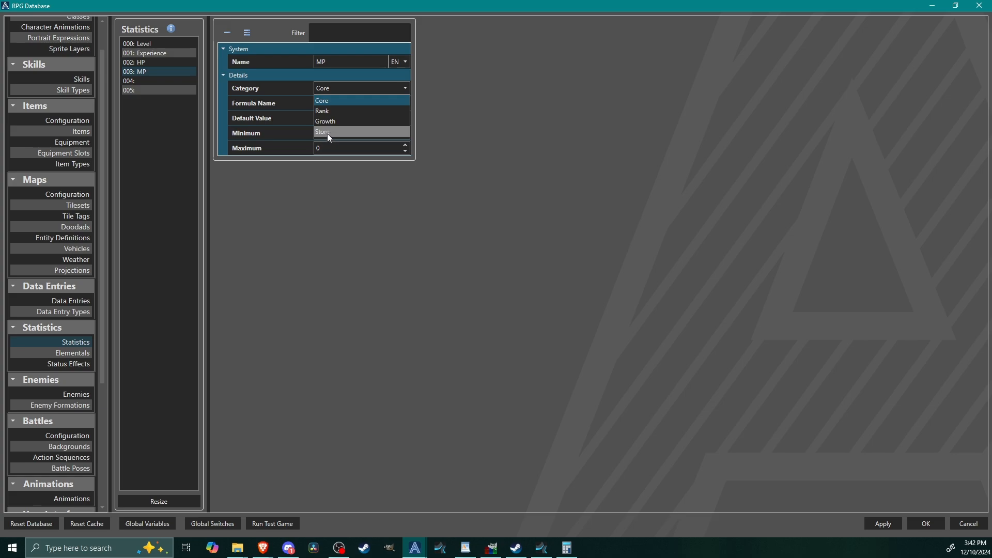
pyautogui.click(329, 132)
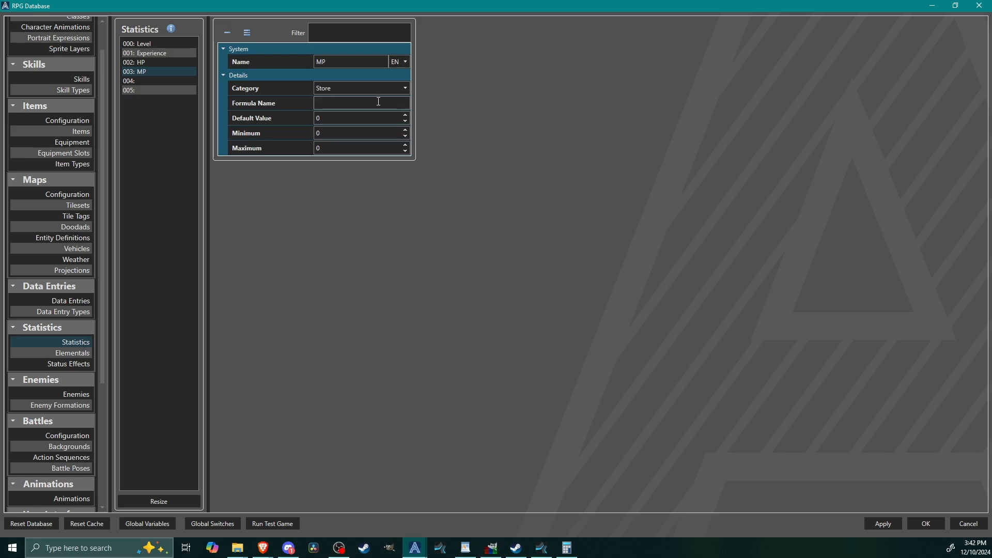
# Step: Give the MP statistic the formula name mp, a default value of 50 and a maximum of 999
pyautogui.doubleClick(325, 119)
pyautogui.write('50')
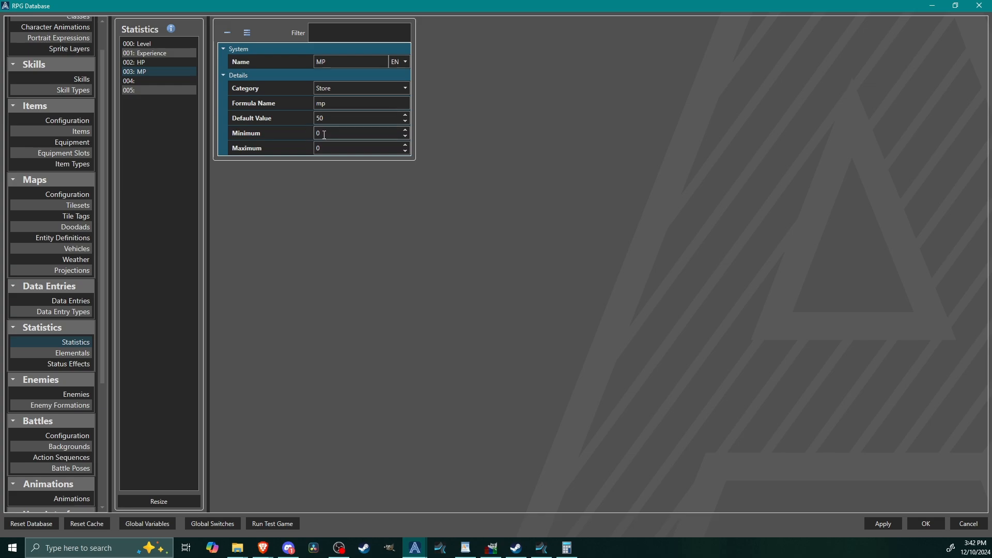
pyautogui.click(333, 147)
pyautogui.doubleClick(334, 147)
pyautogui.write('999')
# Step: Name the fifth statistic SP, set its formula name to sp and its category to Store
pyautogui.click(178, 80)
pyautogui.click(337, 62)
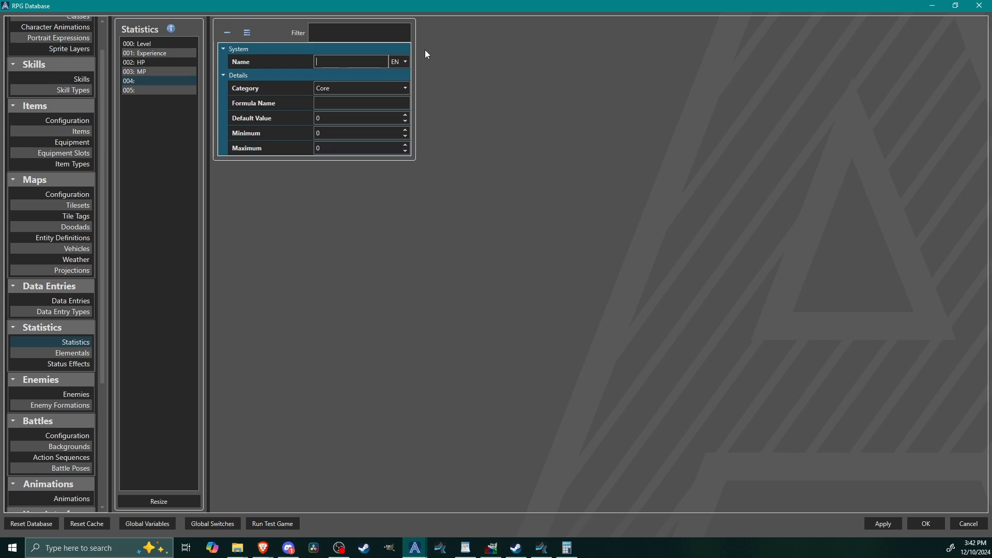
pyautogui.write('SP')
pyautogui.click(322, 102)
pyautogui.write('sp')
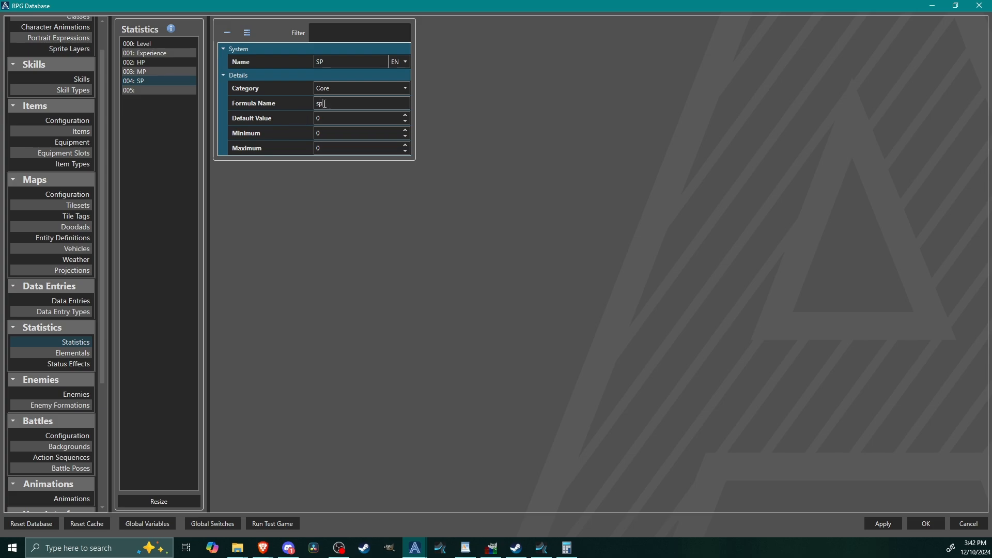
pyautogui.click(335, 88)
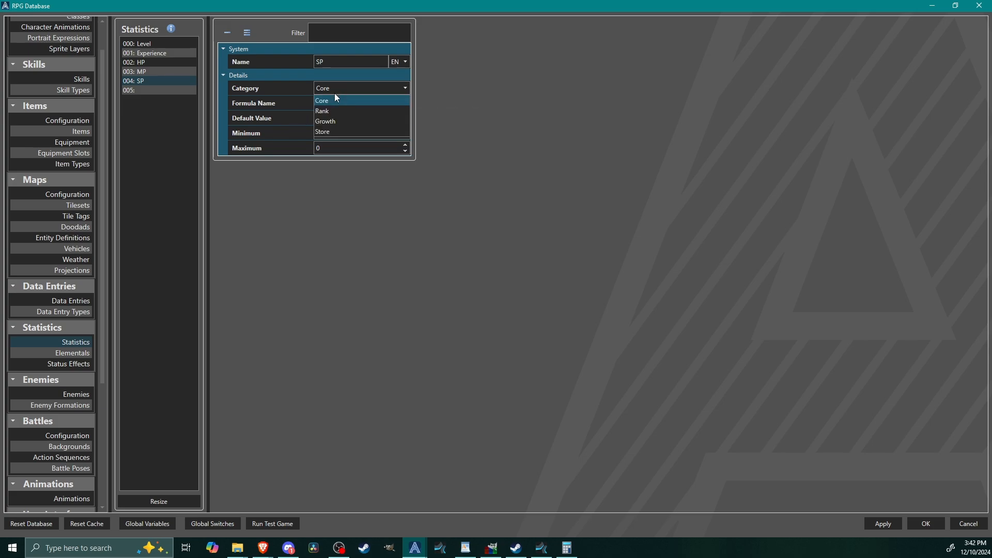
pyautogui.click(330, 131)
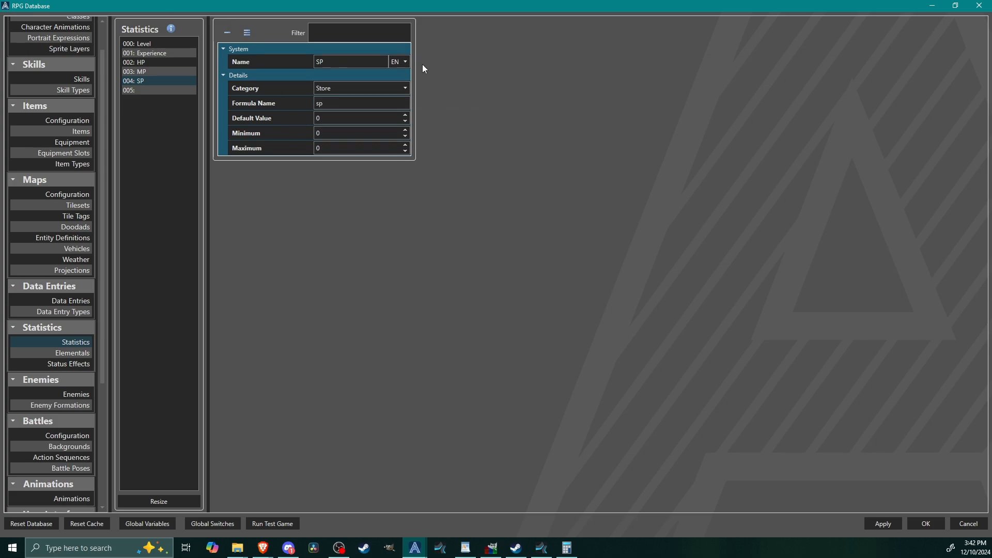
# Step: Set the SP statistic's default value to 75 and its maximum to 999
pyautogui.click(335, 118)
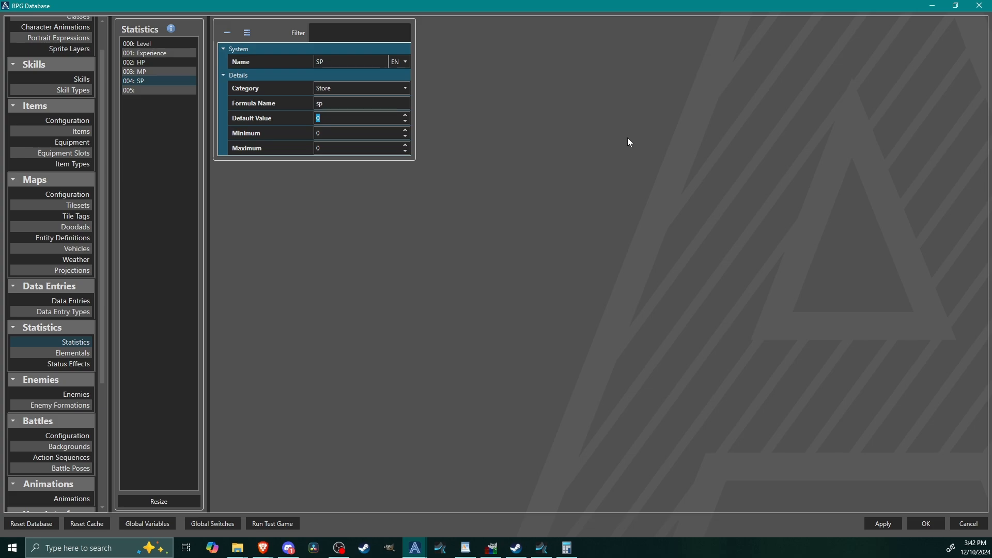
pyautogui.write('75')
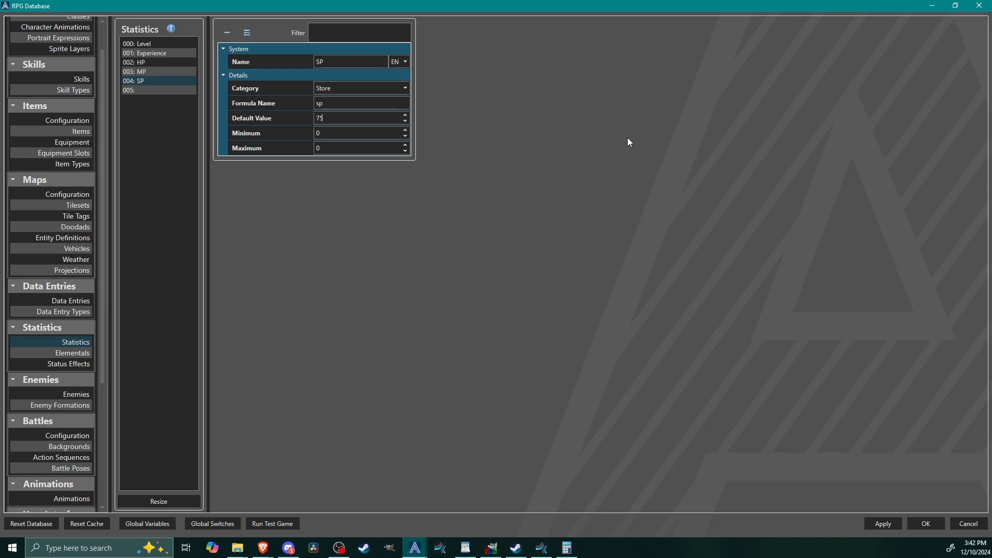
pyautogui.doubleClick(333, 146)
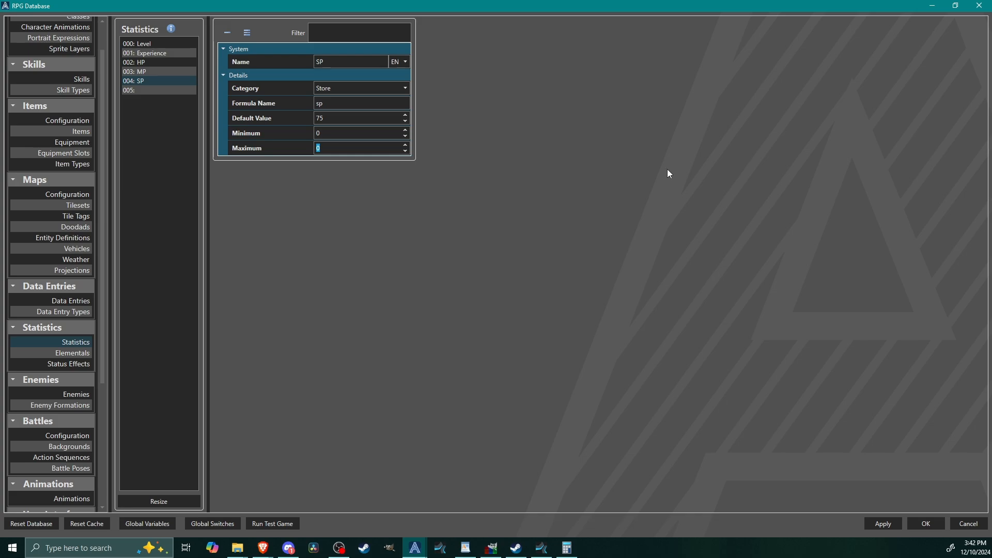
pyautogui.write('999')
# Step: Name the sixth statistic Strength
pyautogui.click(146, 91)
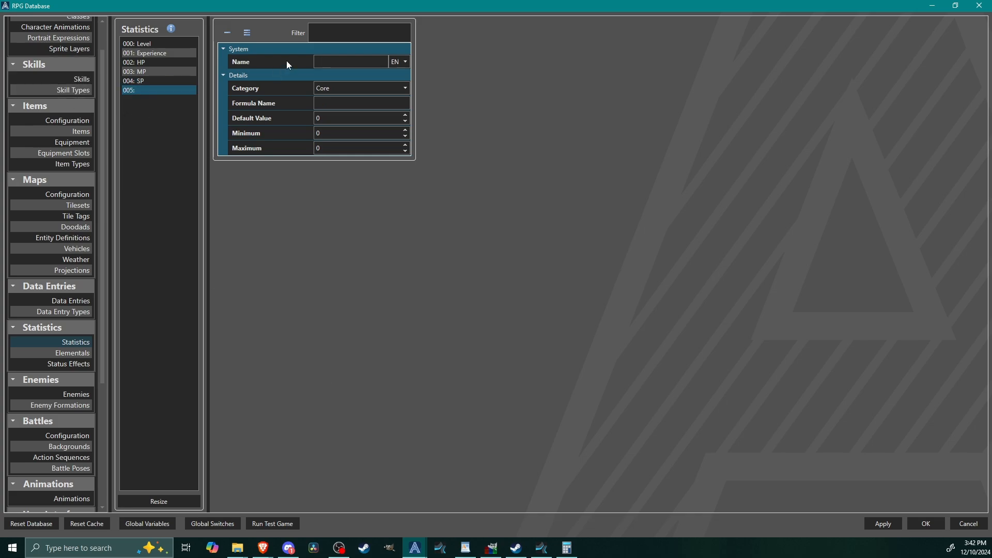
pyautogui.click(349, 63)
pyautogui.write('Attack')
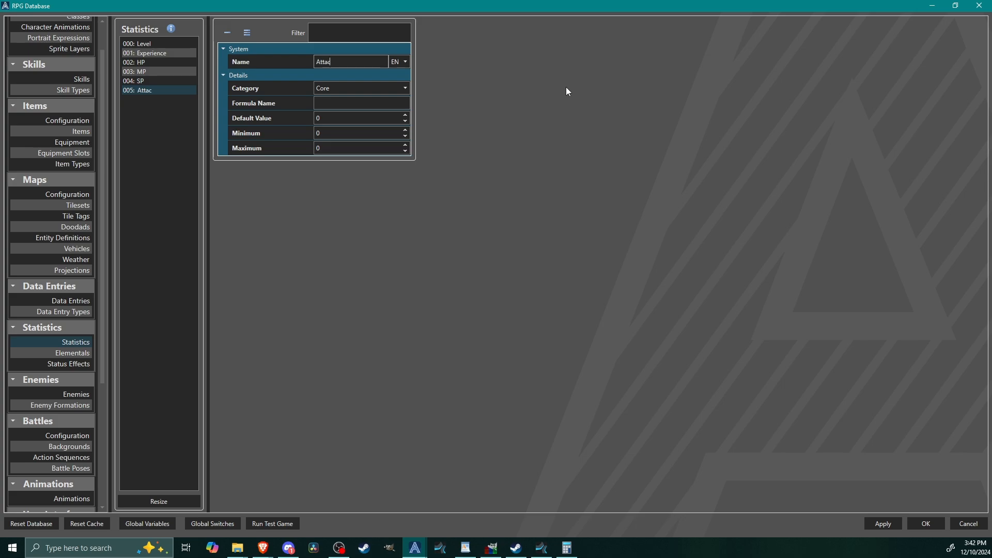
pyautogui.doubleClick(336, 63)
pyautogui.write('Stren')
pyautogui.press('BackSpace')
pyautogui.press('BackSpace')
pyautogui.write('ength')
# Step: Give the Strength statistic the formula name str and the category Core
pyautogui.click(344, 104)
pyautogui.write('s')
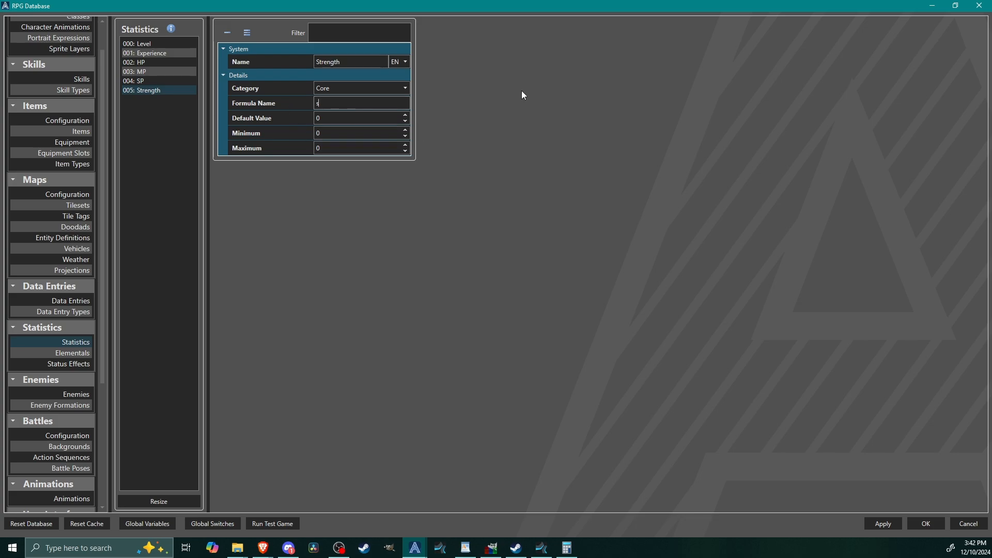
pyautogui.write('tr')
pyautogui.click(330, 89)
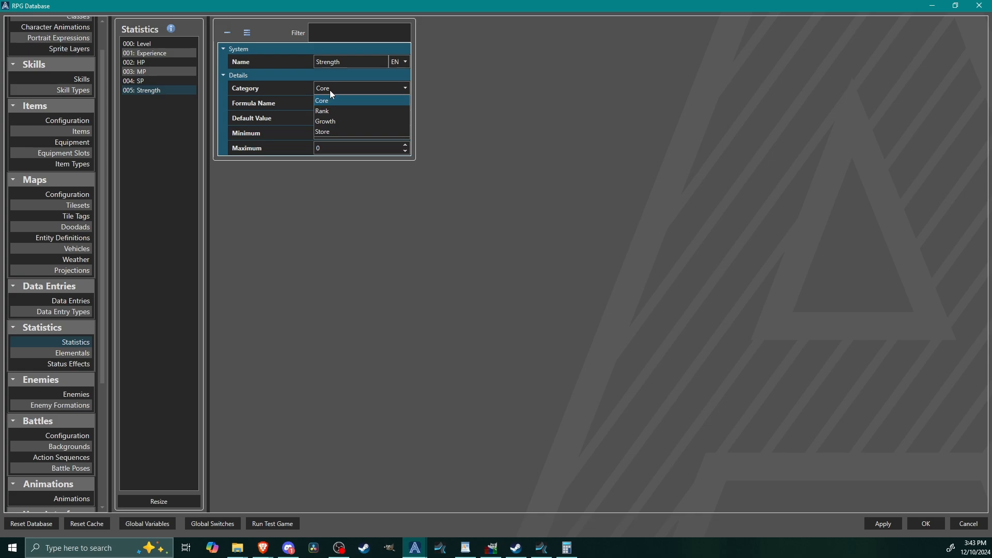
pyautogui.click(330, 100)
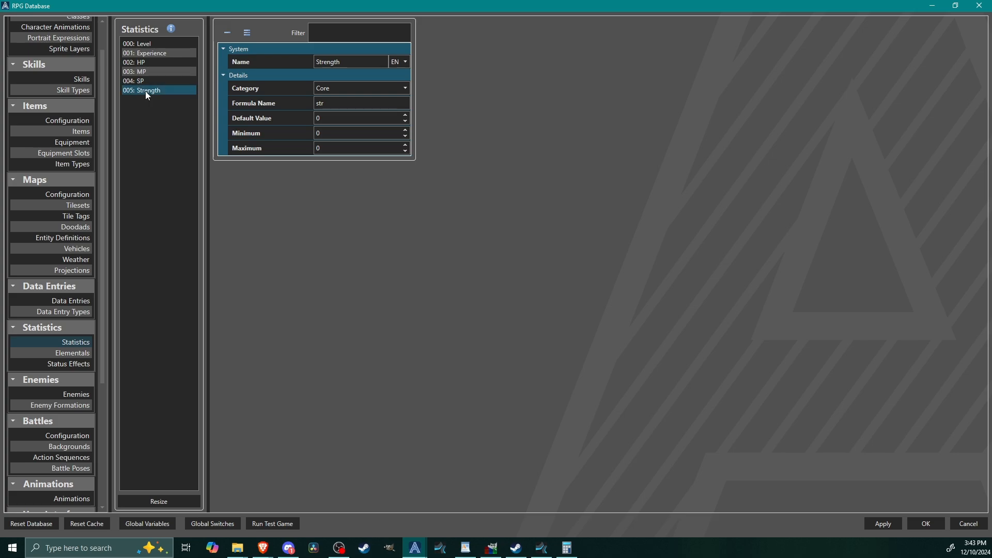
pyautogui.click(334, 89)
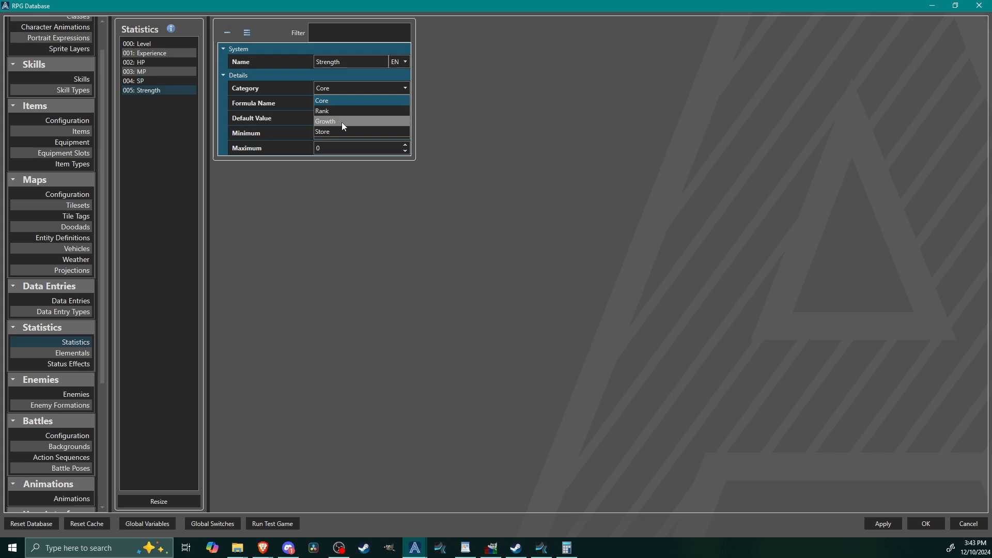
pyautogui.click(376, 101)
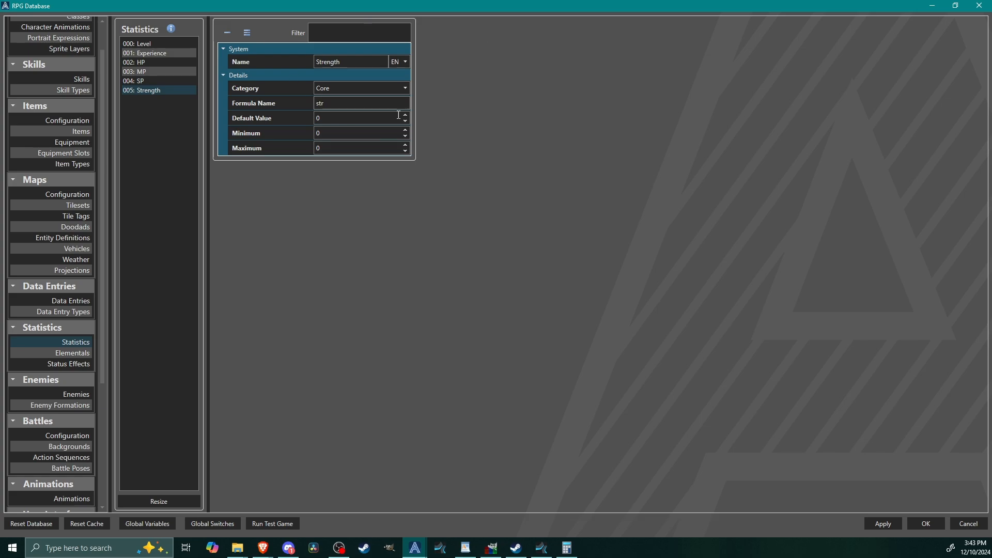
pyautogui.click(326, 90)
pyautogui.click(439, 91)
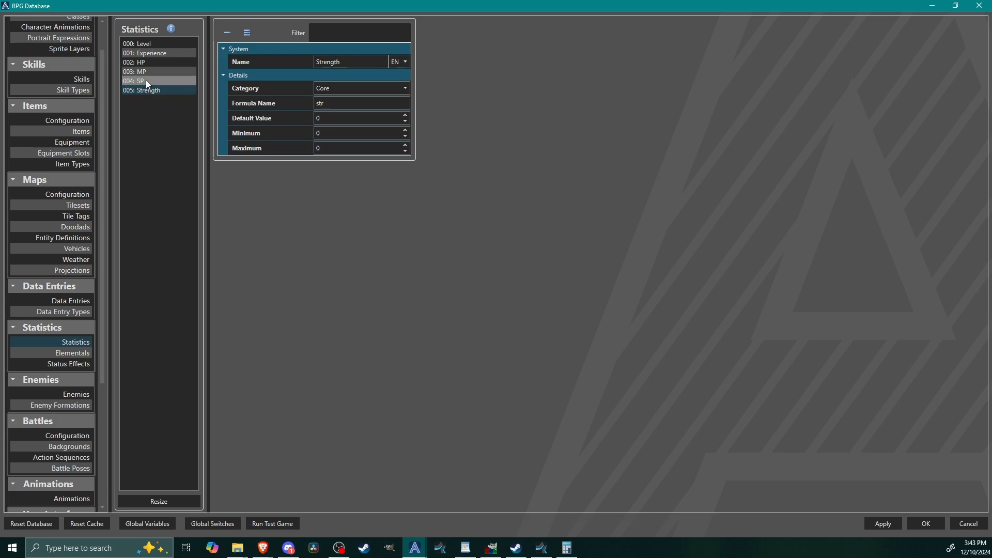
pyautogui.click(154, 67)
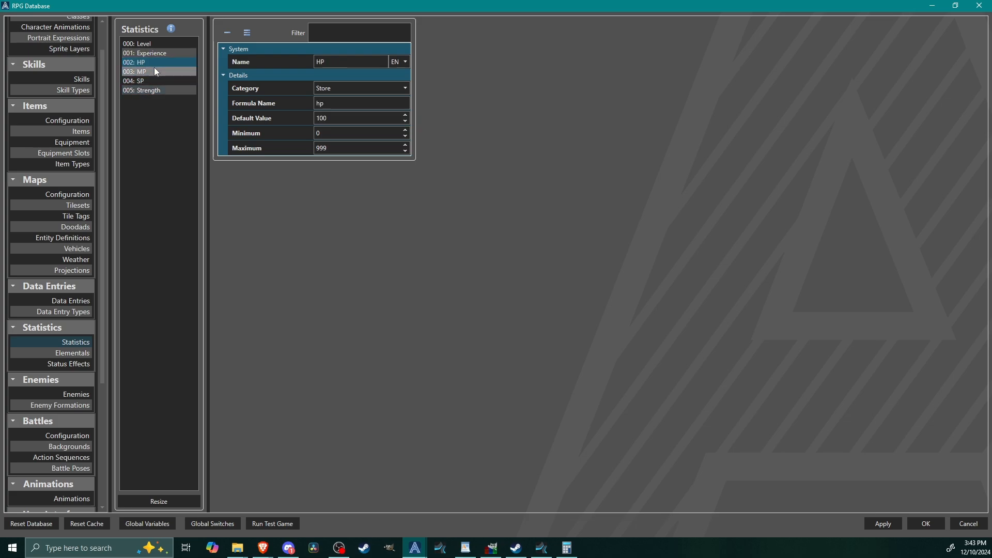
pyautogui.click(149, 79)
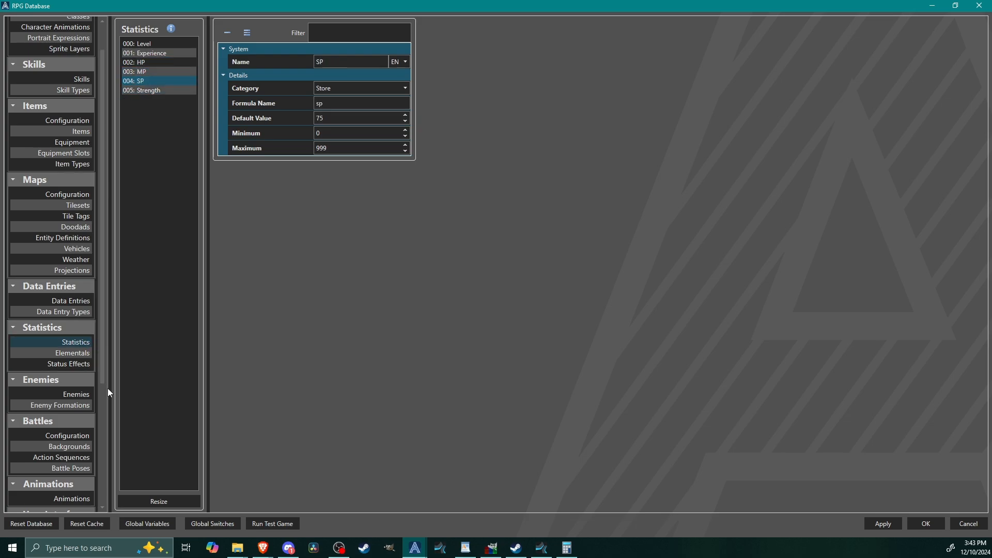
# Step: Open the Characters section of the database and name the first character Player
pyautogui.moveTo(103, 381); pyautogui.dragTo(92, 195)
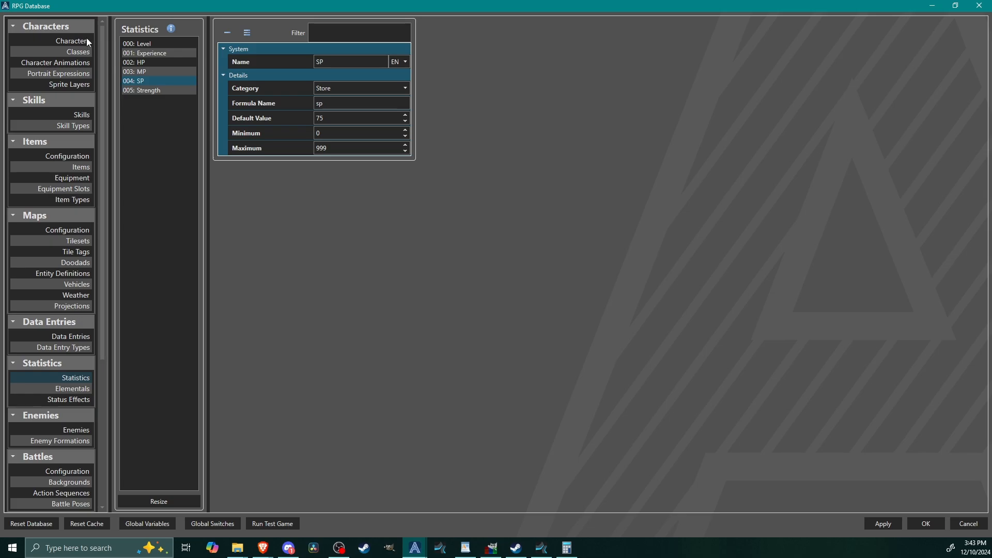
pyautogui.click(69, 42)
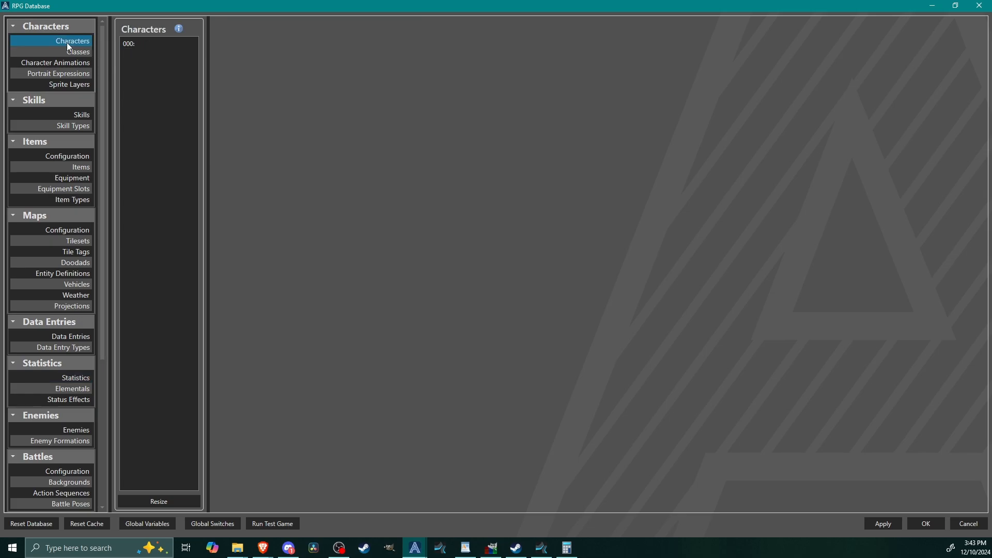
pyautogui.click(129, 43)
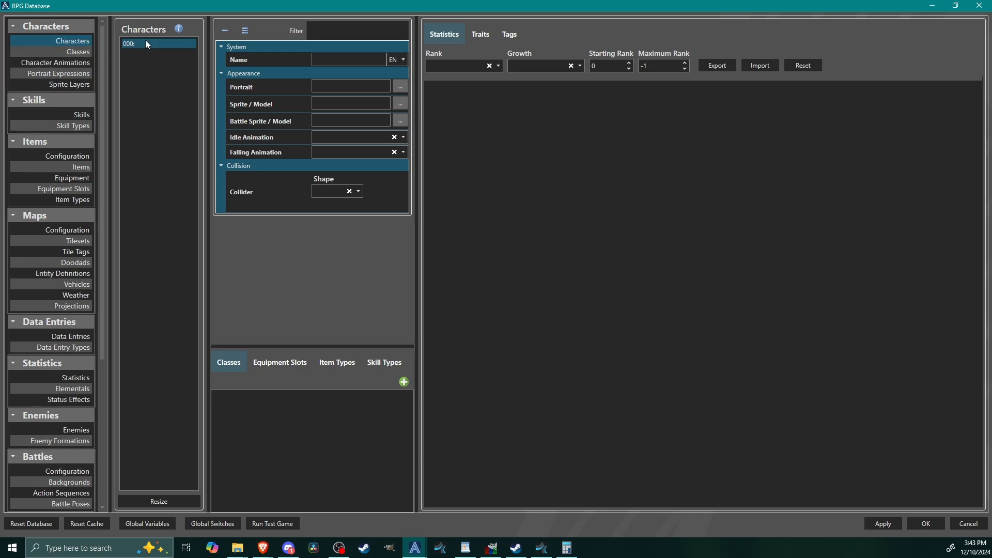
pyautogui.click(348, 60)
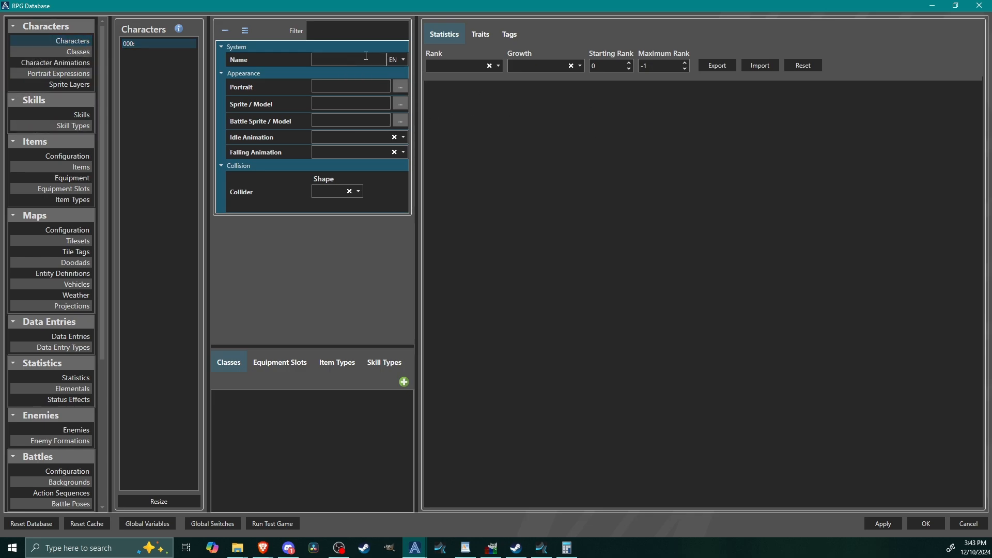
pyautogui.write('Player')
# Step: Set the Player character's rank to Level, its growth to Experience and its maximum rank to 99
pyautogui.click(441, 66)
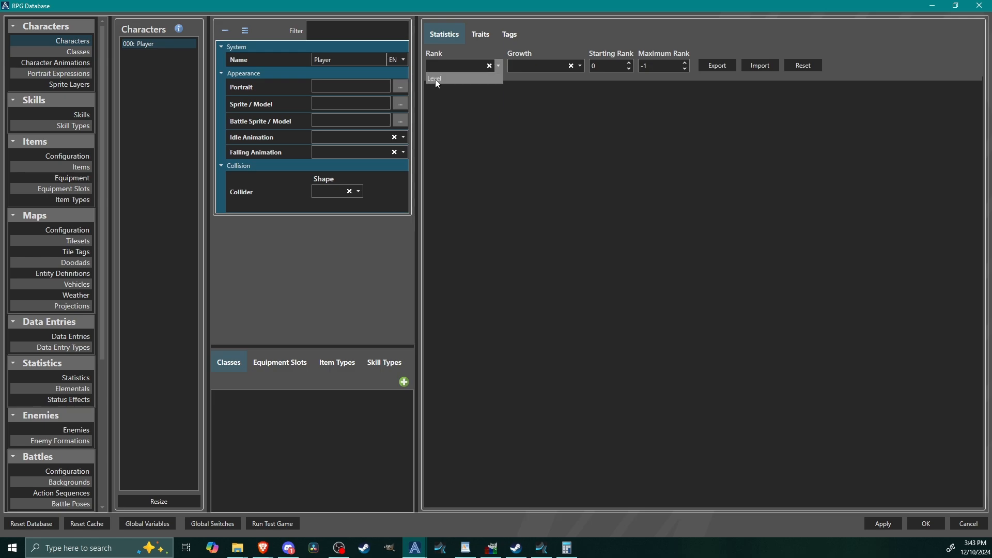
pyautogui.click(442, 78)
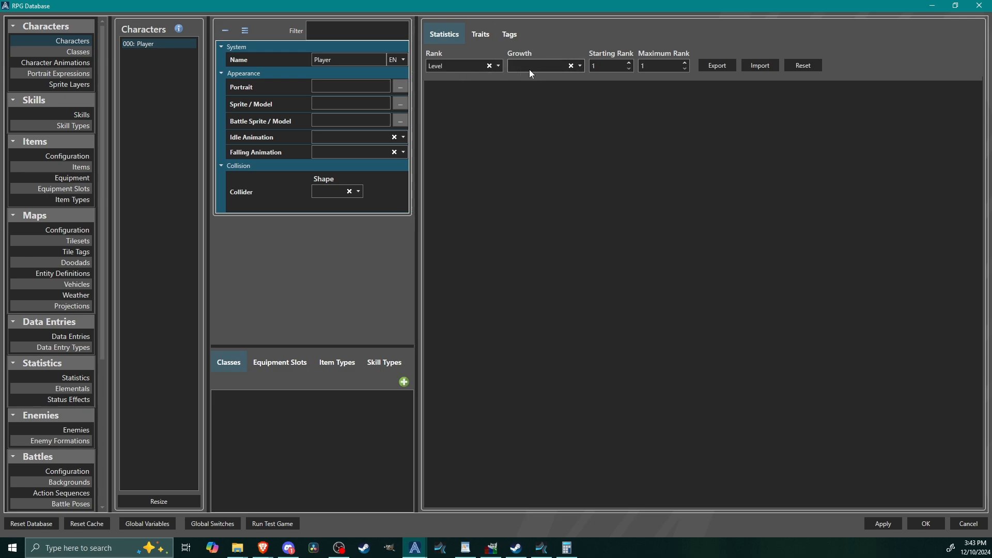
pyautogui.click(536, 65)
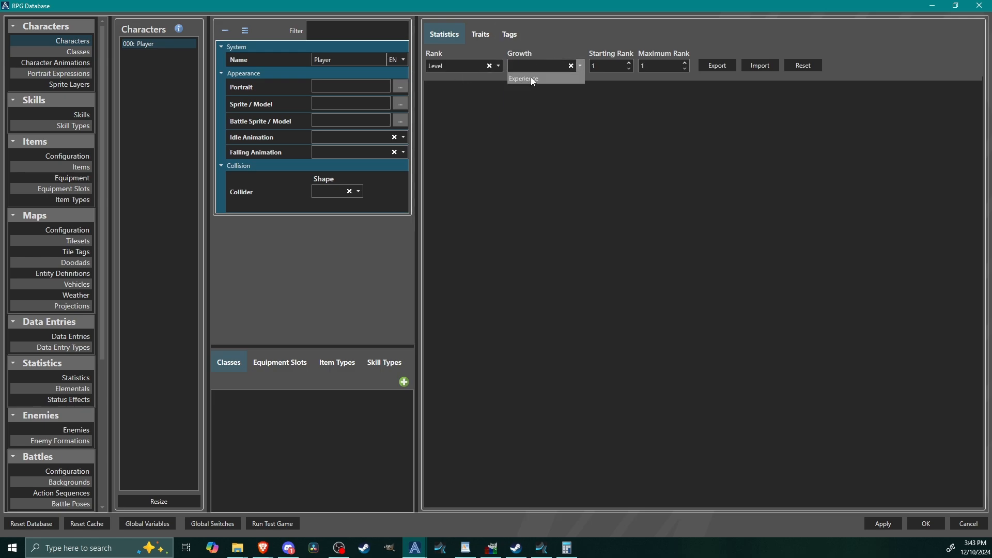
pyautogui.click(532, 78)
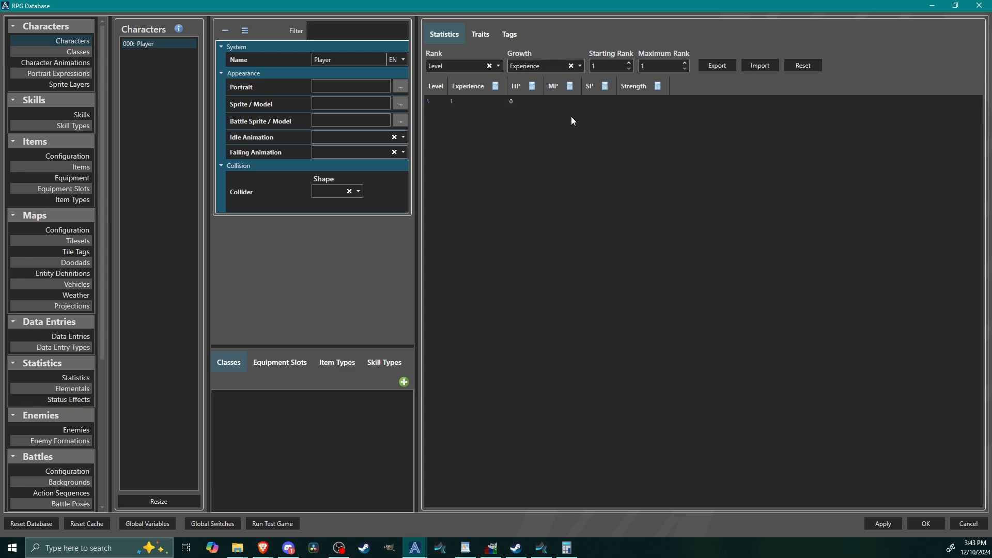
pyautogui.doubleClick(666, 66)
pyautogui.write('99')
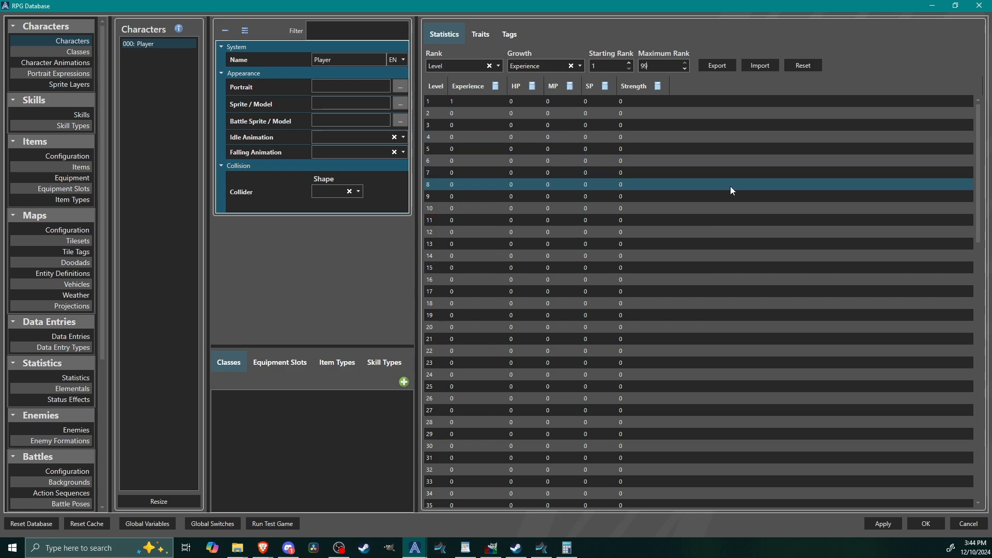
pyautogui.moveTo(981, 167); pyautogui.dragTo(990, 134)
pyautogui.click(449, 102)
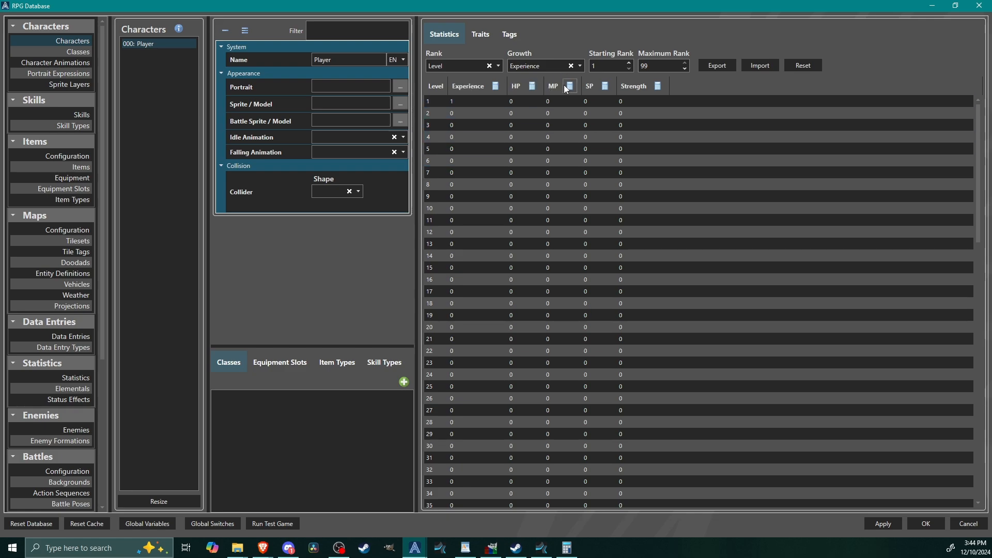
# Step: Generate the Player's HP values from the formula 100+lvl*50 with initial value 100, and have the formula remembered
pyautogui.click(533, 86)
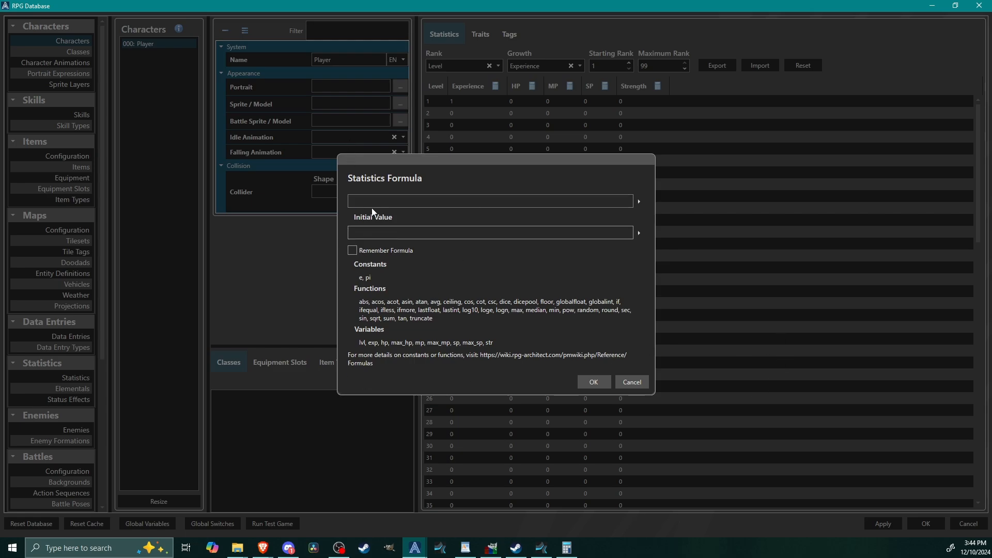
pyautogui.click(373, 232)
pyautogui.write('100')
pyautogui.click(402, 202)
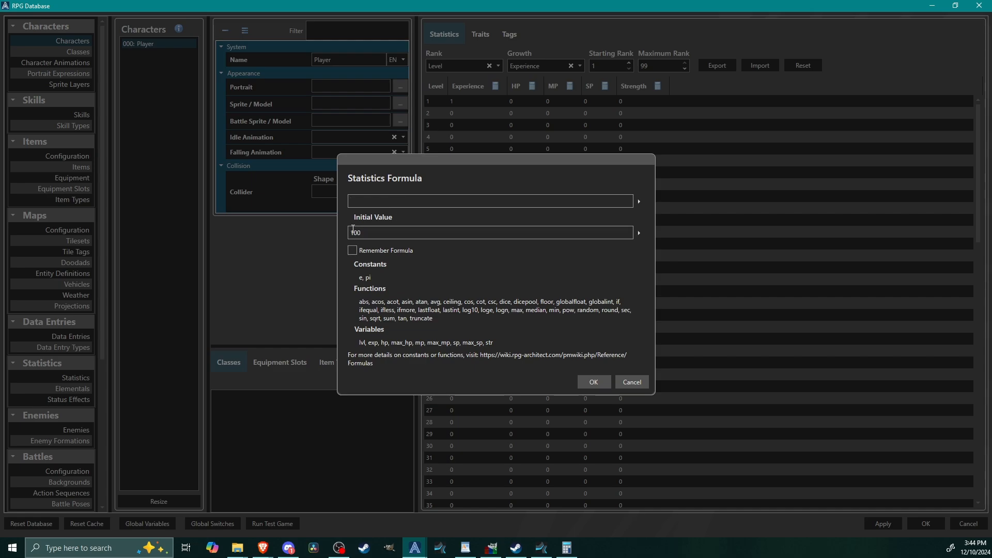
pyautogui.write('100')
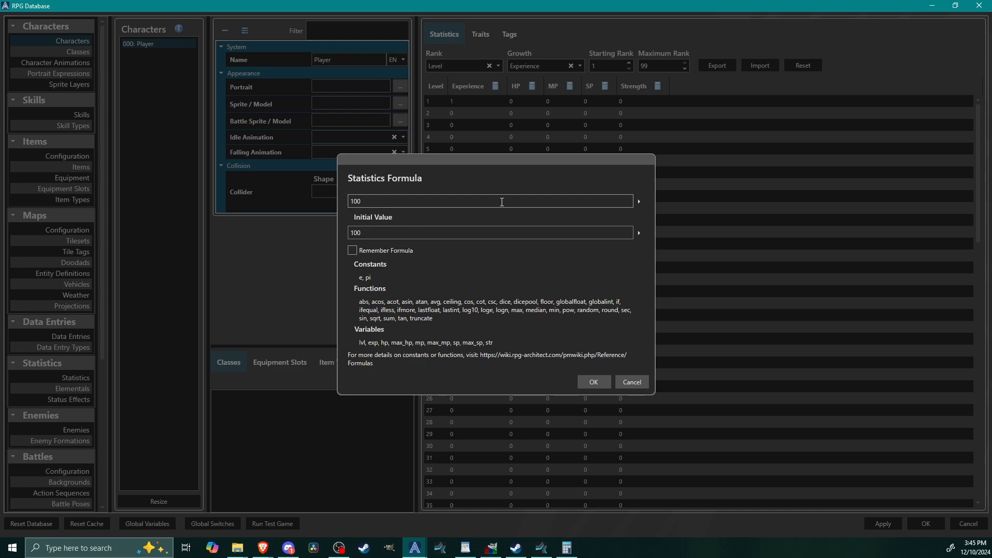
pyautogui.write('+lvl')
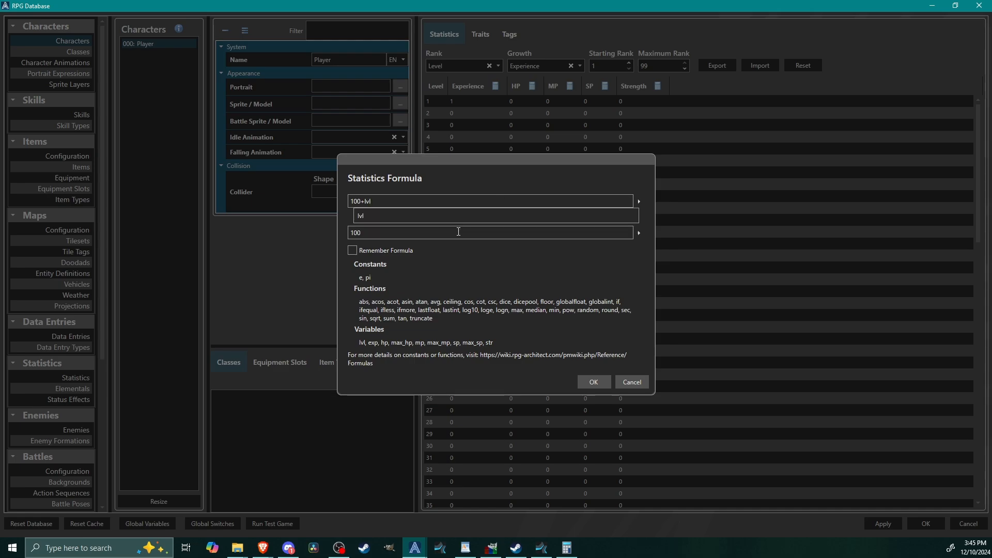
pyautogui.click(396, 216)
pyautogui.write('*')
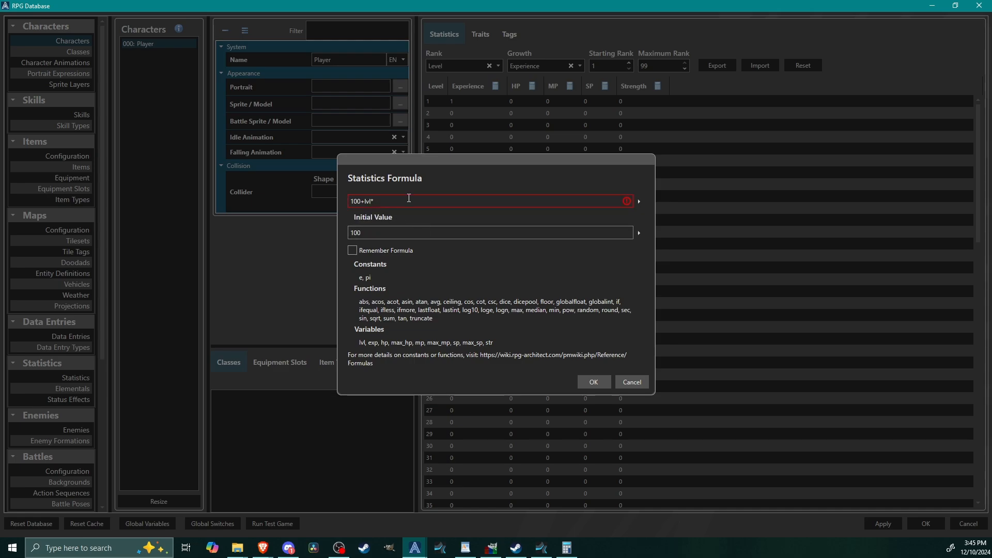
pyautogui.write('50')
pyautogui.click(353, 250)
pyautogui.click(593, 383)
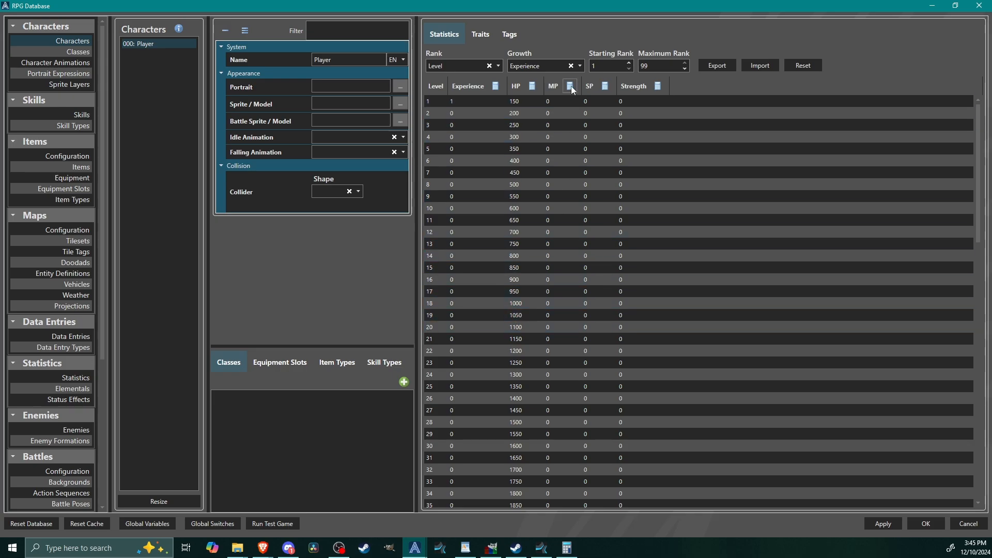
# Step: Generate the Player's MP values from the formula 50+lvl*30 with initial value 50, and have the formula remembered
pyautogui.click(366, 204)
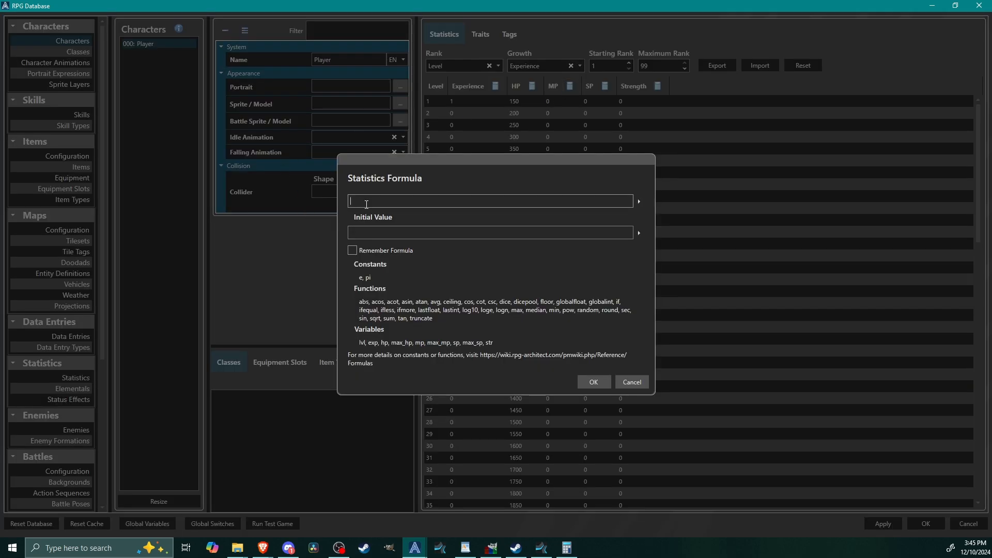
pyautogui.write('50+lv')
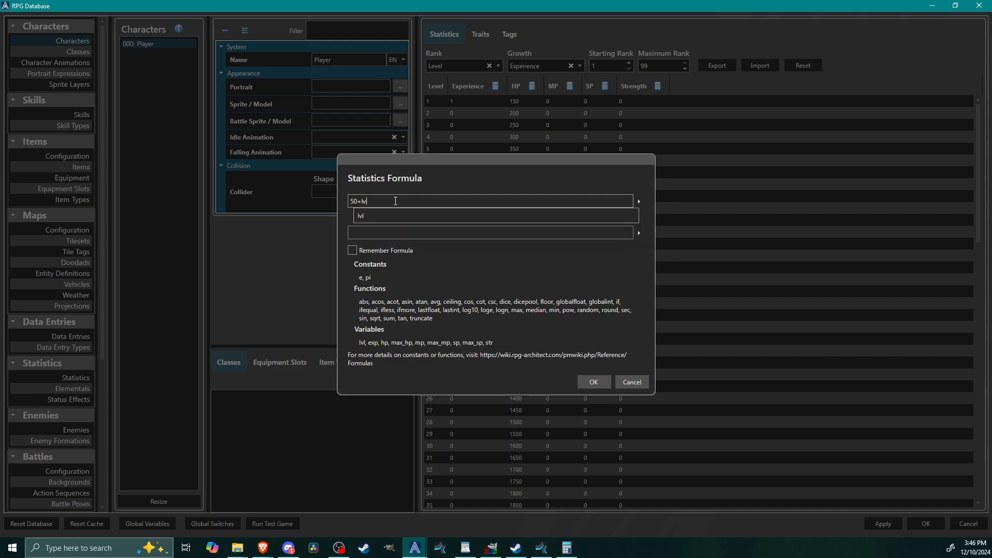
pyautogui.write('l*')
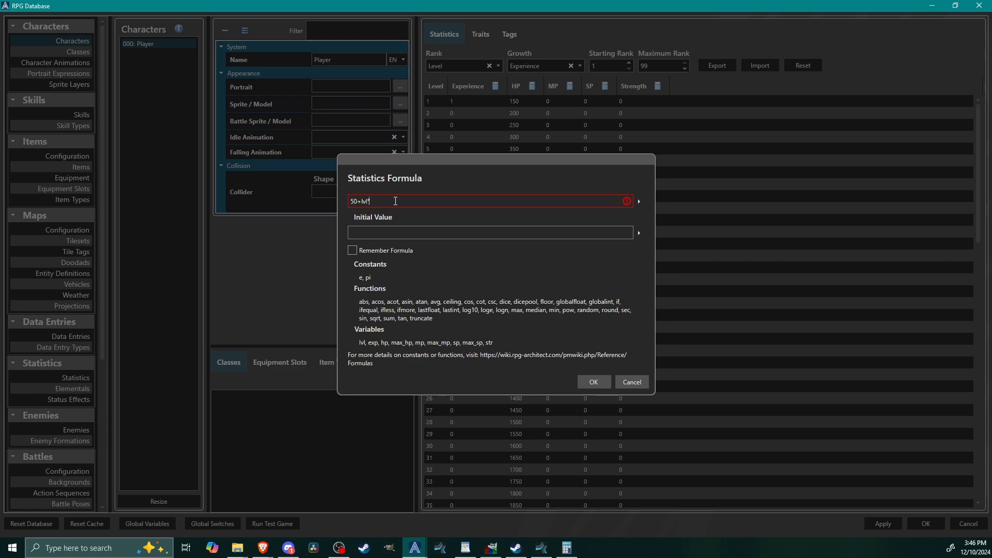
pyautogui.write('30')
pyautogui.click(390, 232)
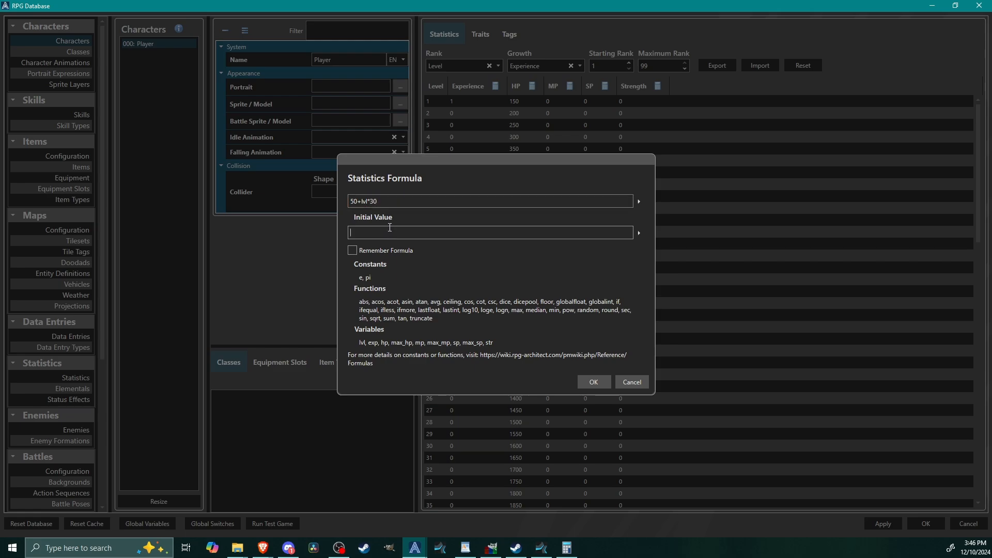
pyautogui.write('50')
pyautogui.click(352, 253)
pyautogui.click(593, 383)
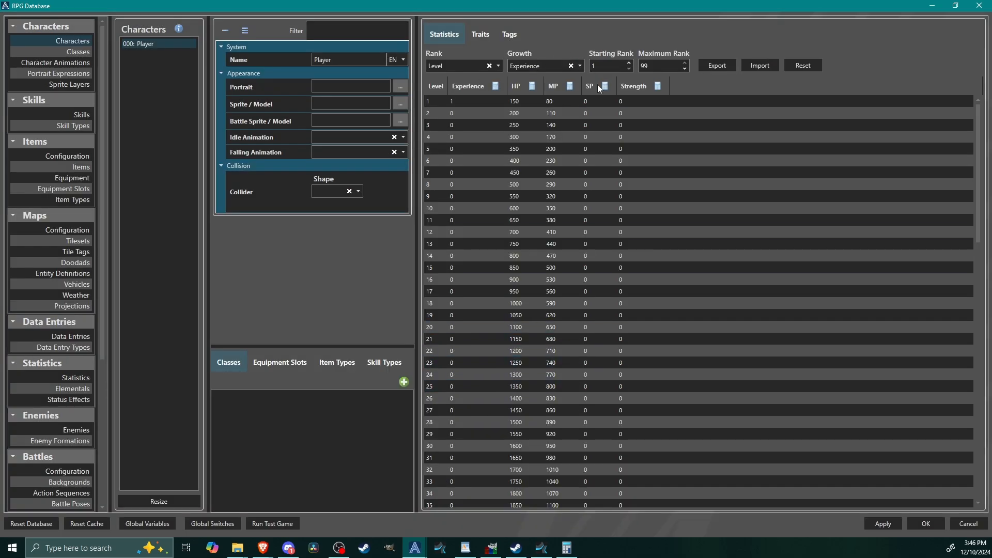
# Step: Copy the MP formula 50+lvl*30 and use it to generate the Player's SP values
pyautogui.click(553, 136)
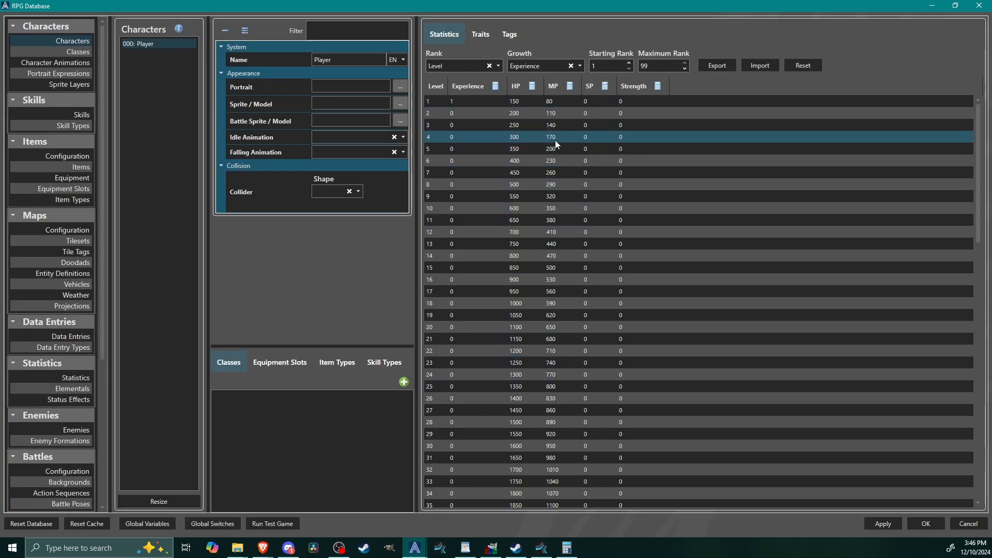
pyautogui.click(565, 110)
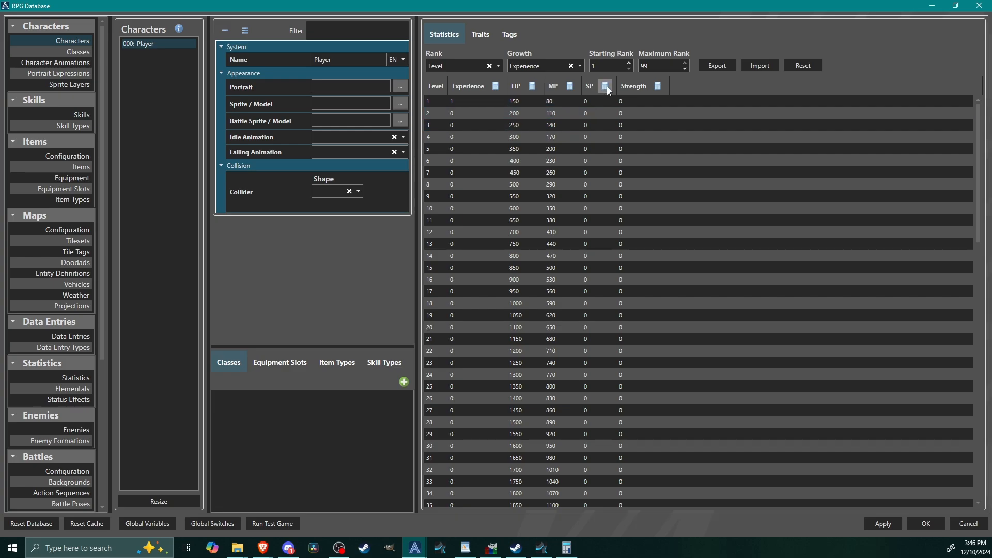
pyautogui.click(569, 87)
pyautogui.doubleClick(406, 201)
pyautogui.tripleClick(407, 201)
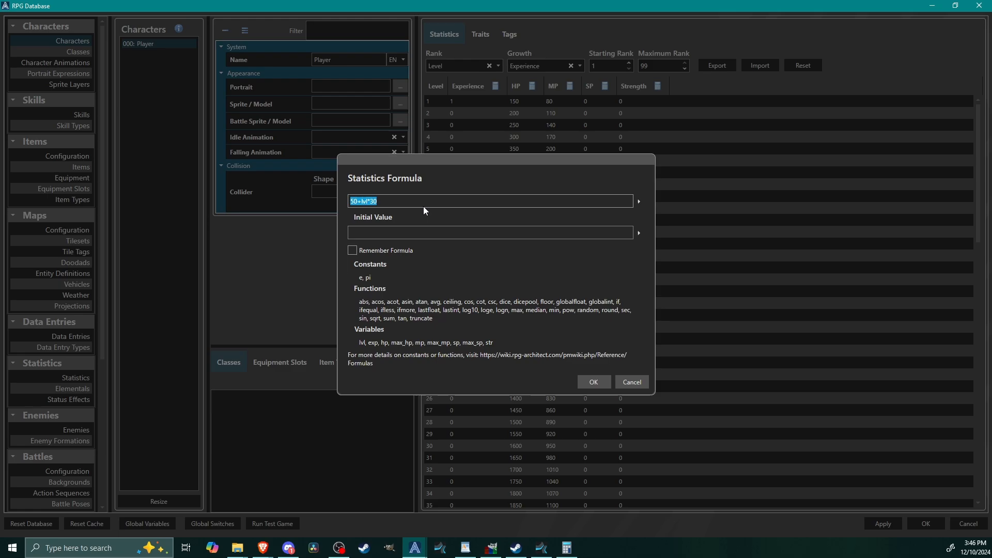
pyautogui.click(602, 386)
pyautogui.click(605, 86)
pyautogui.click(595, 382)
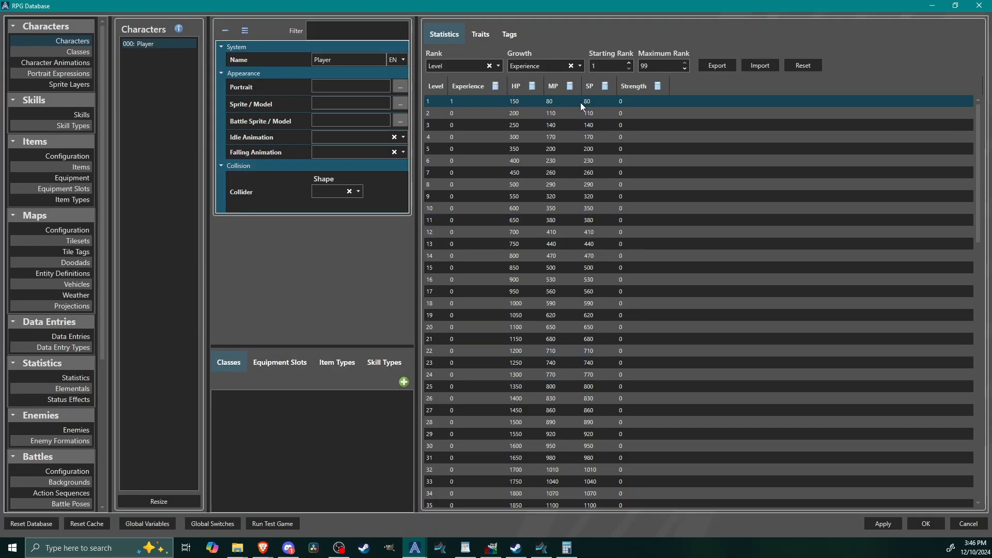
# Step: Change the Player's MP formula to 50+lvl*15 and regenerate the MP values
pyautogui.click(570, 86)
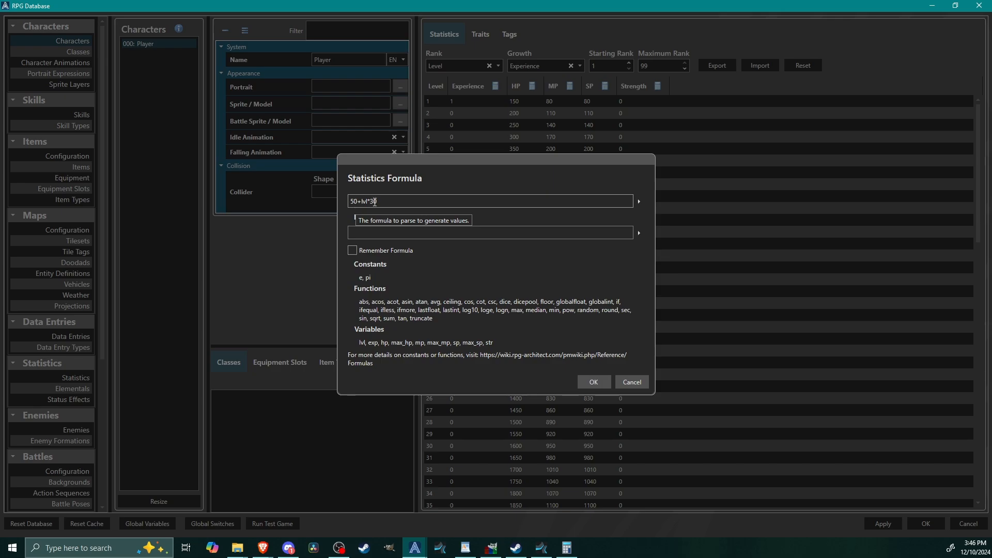
pyautogui.press('BackSpace')
pyautogui.press('BackSpace')
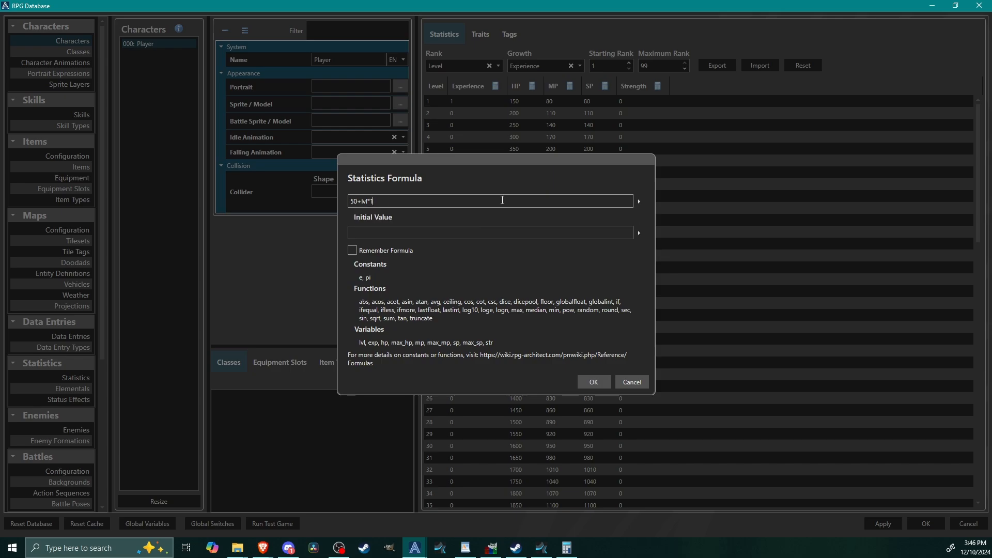
pyautogui.click(593, 383)
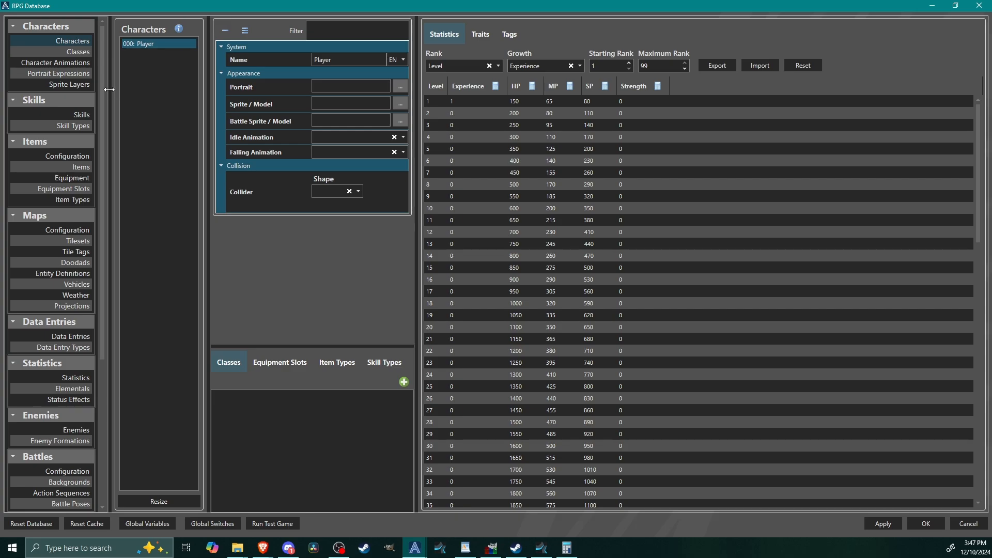
# Step: Add the Player character as an initial party member in the New Game configuration
pyautogui.moveTo(103, 89); pyautogui.dragTo(115, 333)
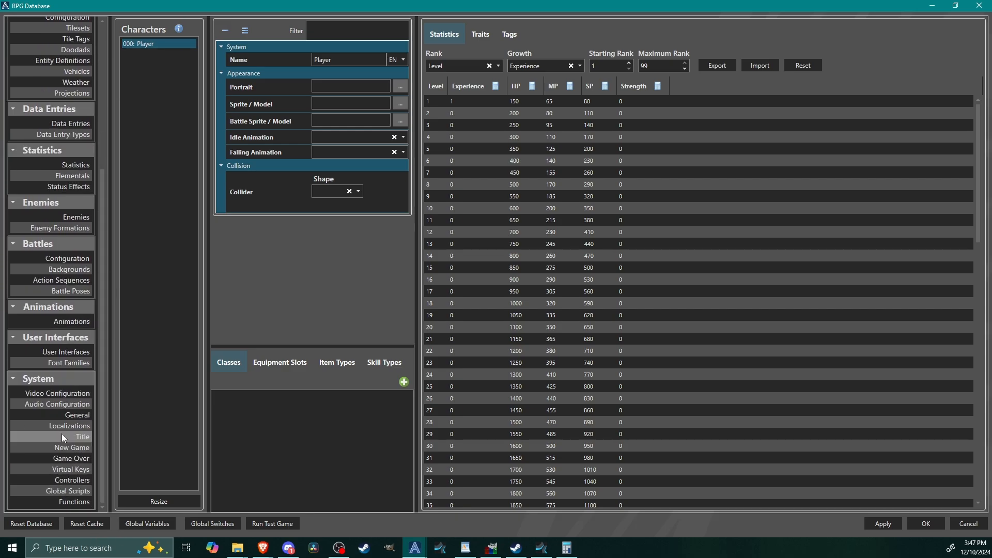
pyautogui.click(76, 450)
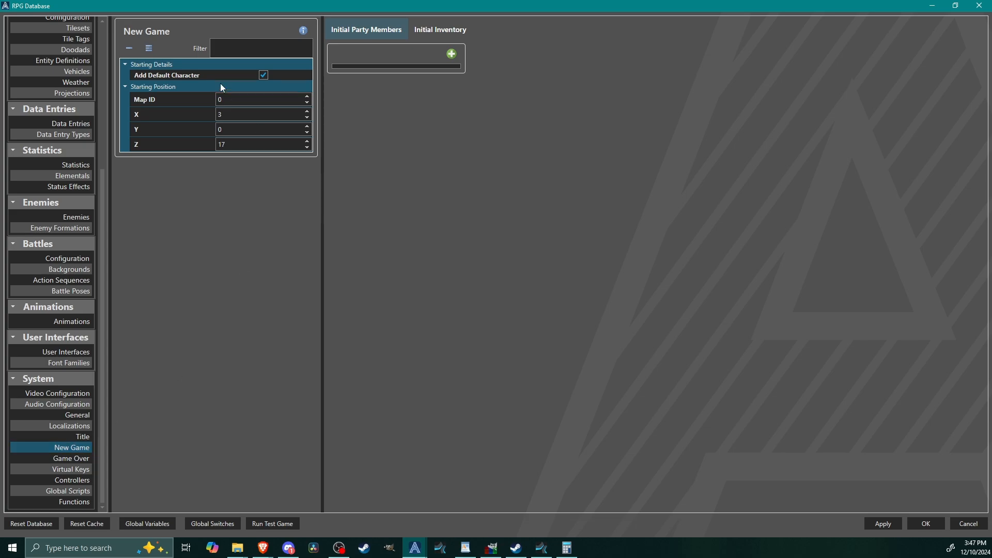
pyautogui.click(452, 53)
pyautogui.click(375, 76)
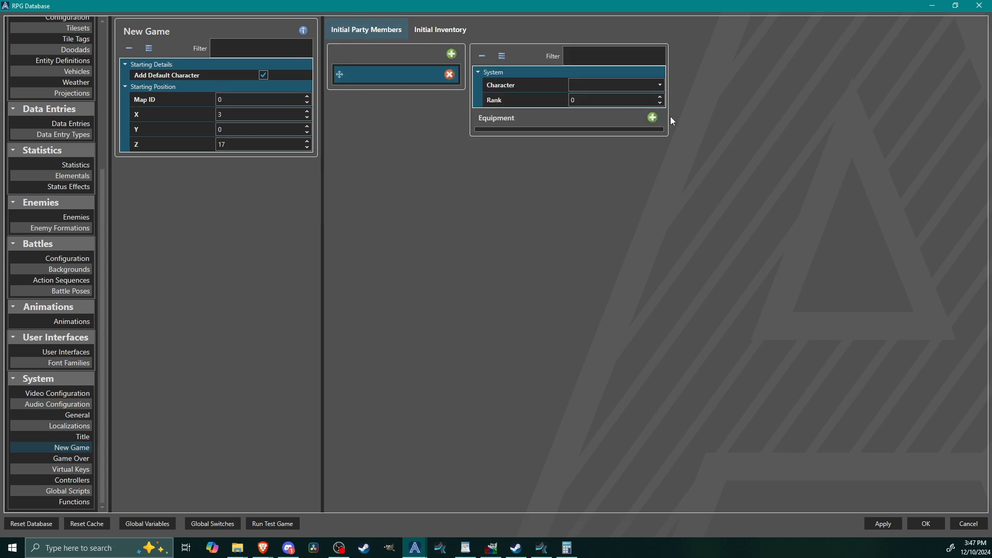
pyautogui.click(571, 84)
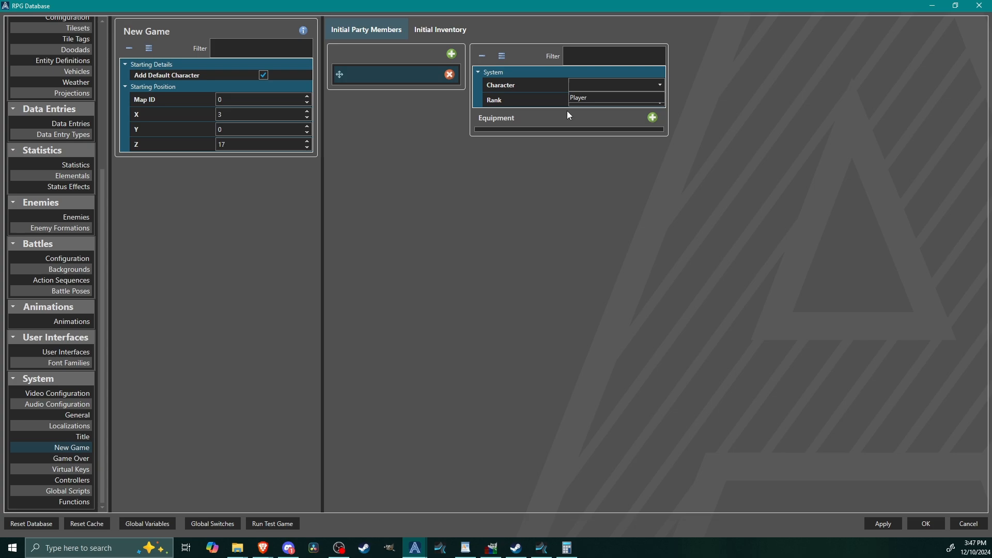
pyautogui.click(594, 97)
pyautogui.click(660, 97)
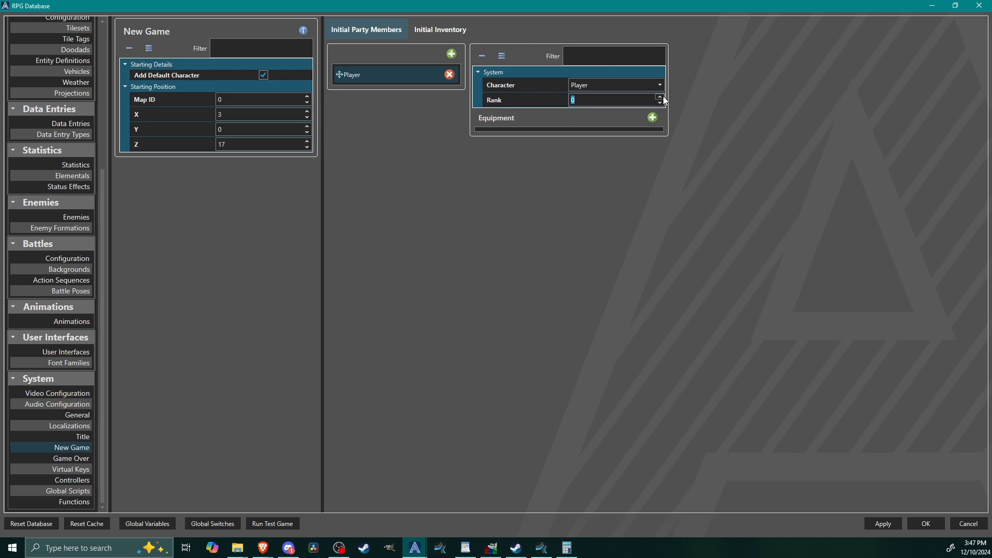
pyautogui.click(609, 105)
# Step: Give the Player character a Capsule collider with a height of 0.1 and save the database changes
pyautogui.moveTo(102, 281); pyautogui.dragTo(100, 30)
pyautogui.click(74, 44)
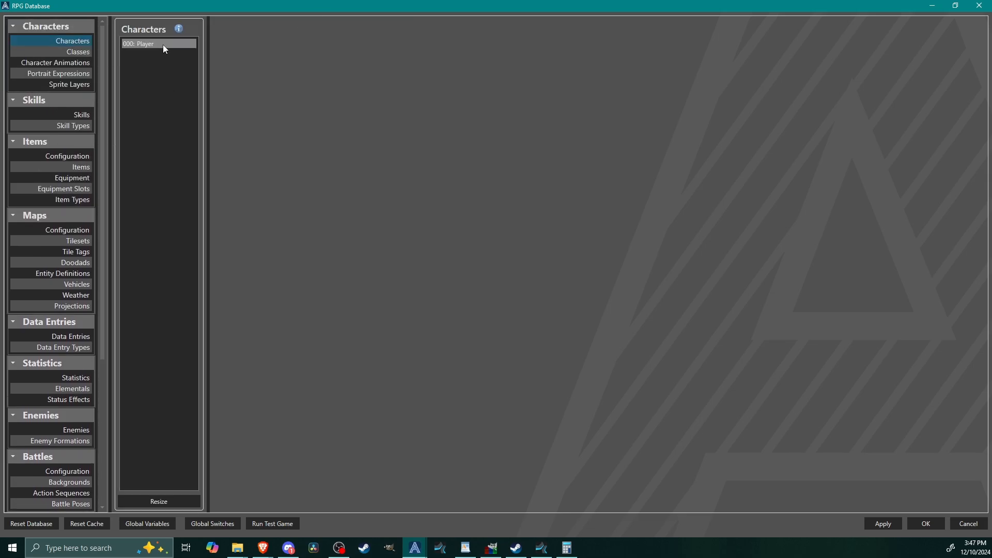
pyautogui.click(163, 45)
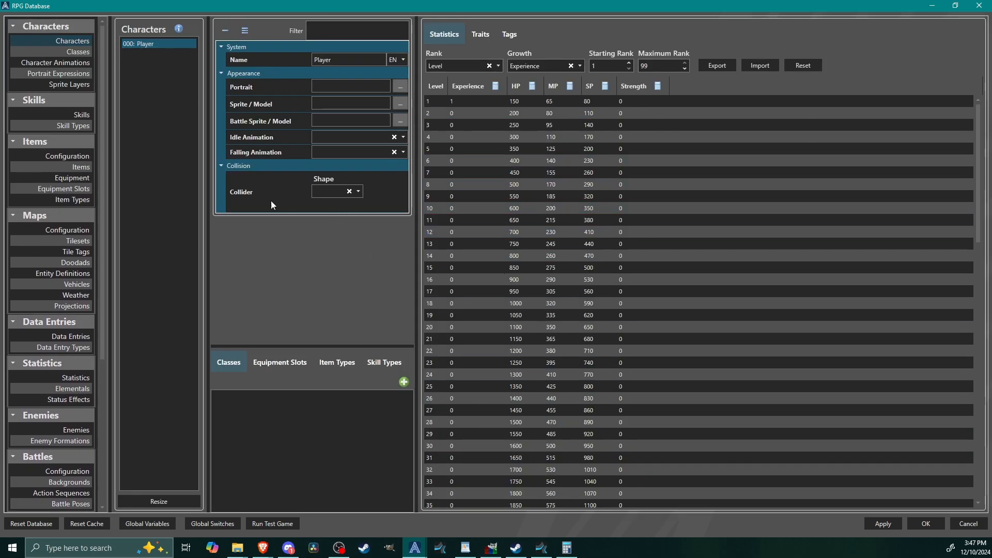
pyautogui.click(322, 190)
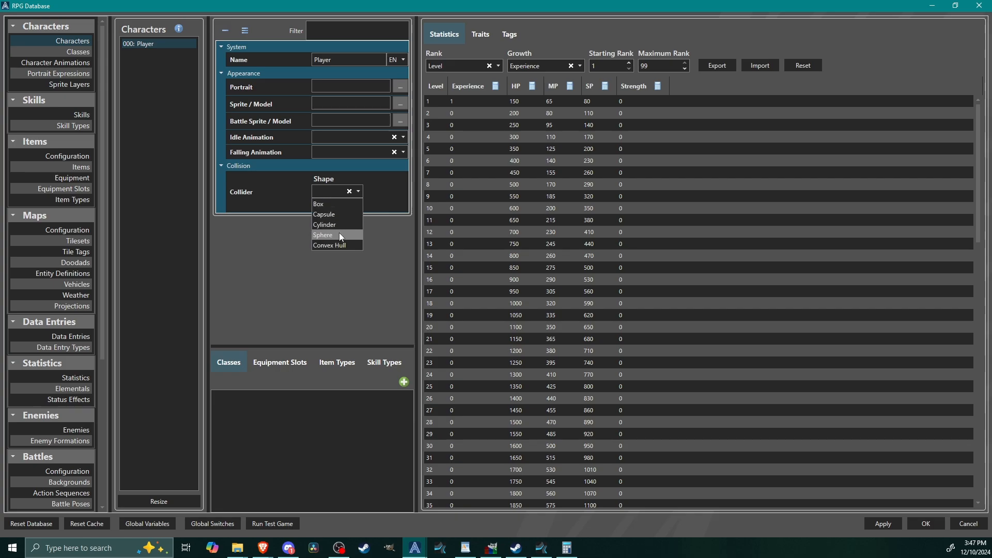
pyautogui.click(338, 215)
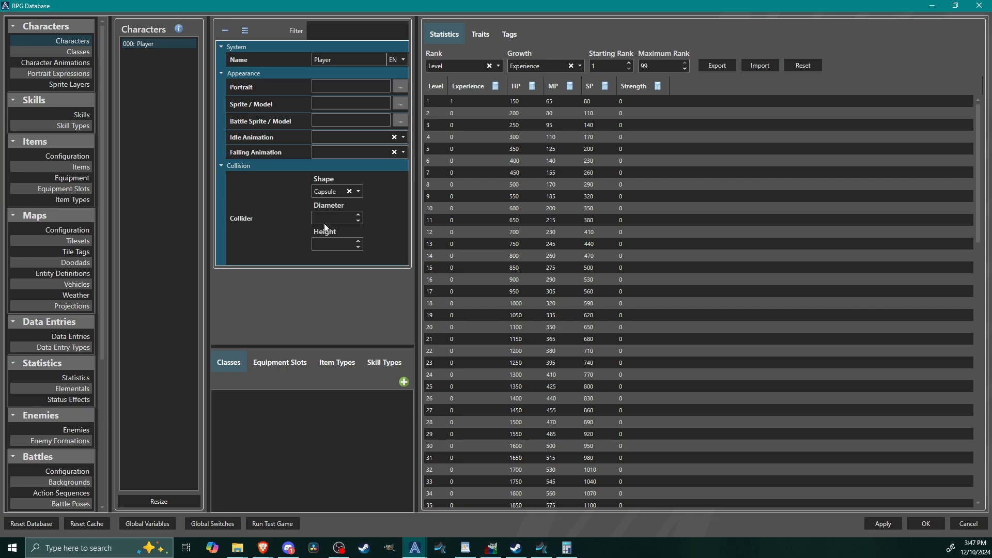
pyautogui.click(334, 244)
pyautogui.write('0.1')
pyautogui.click(337, 218)
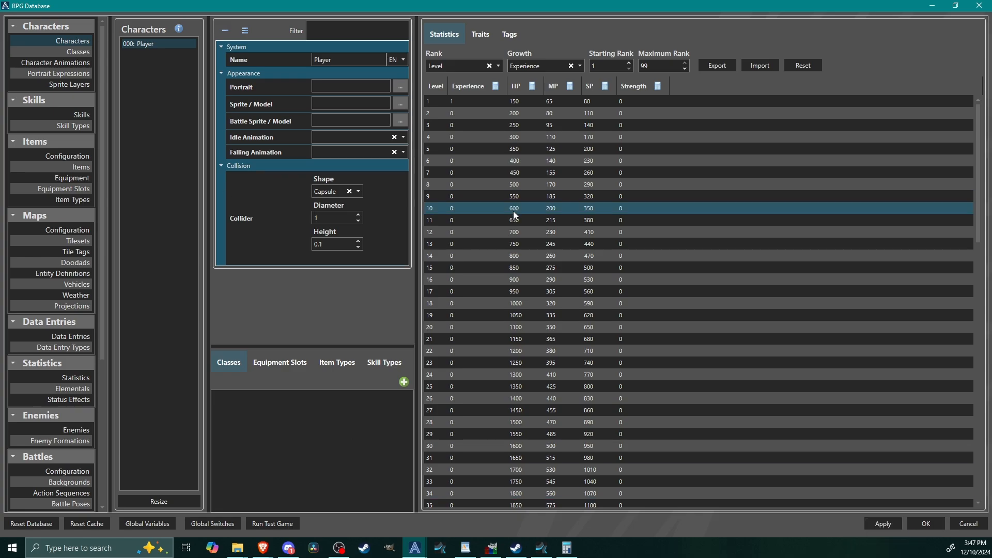
pyautogui.click(926, 524)
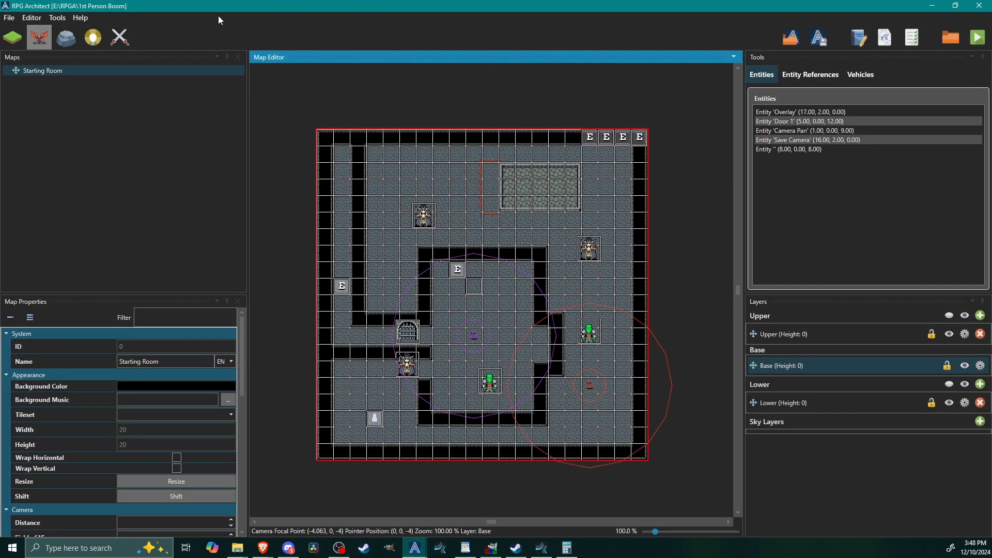
# Step: Create an entity named Save Stats on the Starting Room map at position (0, 2, 0) and name its script Save
pyautogui.doubleClick(327, 143)
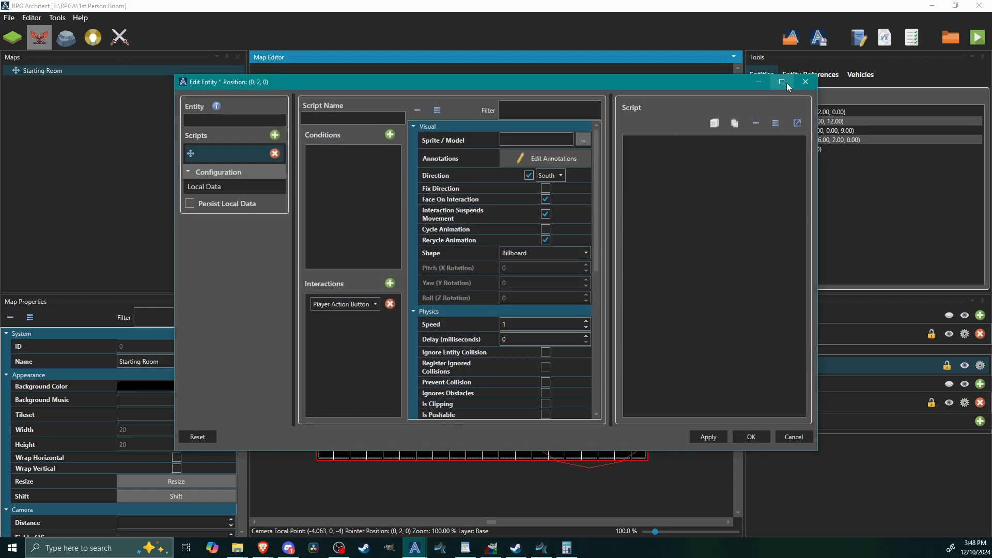
pyautogui.click(782, 82)
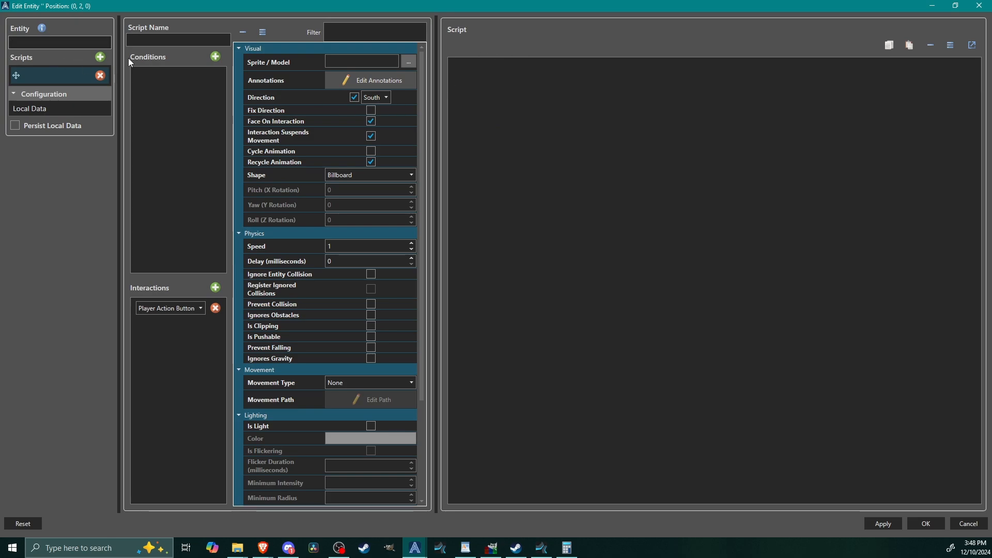
pyautogui.write('Save Stats')
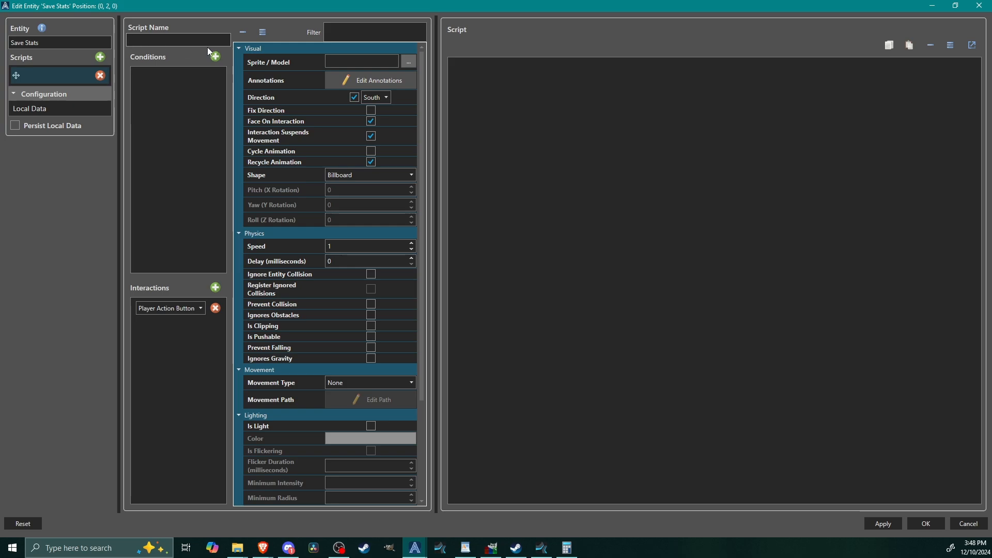
pyautogui.write('Save')
pyautogui.rightClick(521, 70)
pyautogui.moveTo(545, 148)
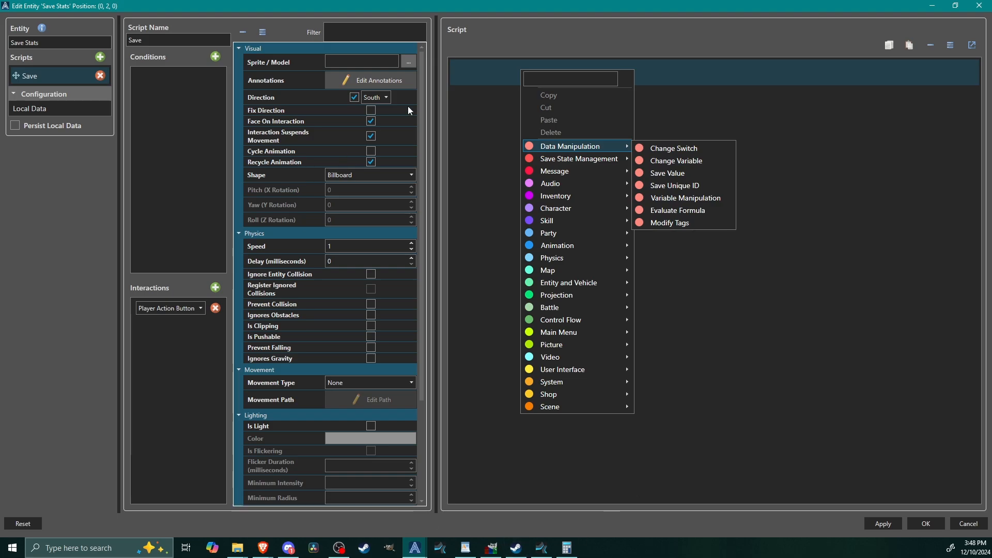
pyautogui.click(876, 263)
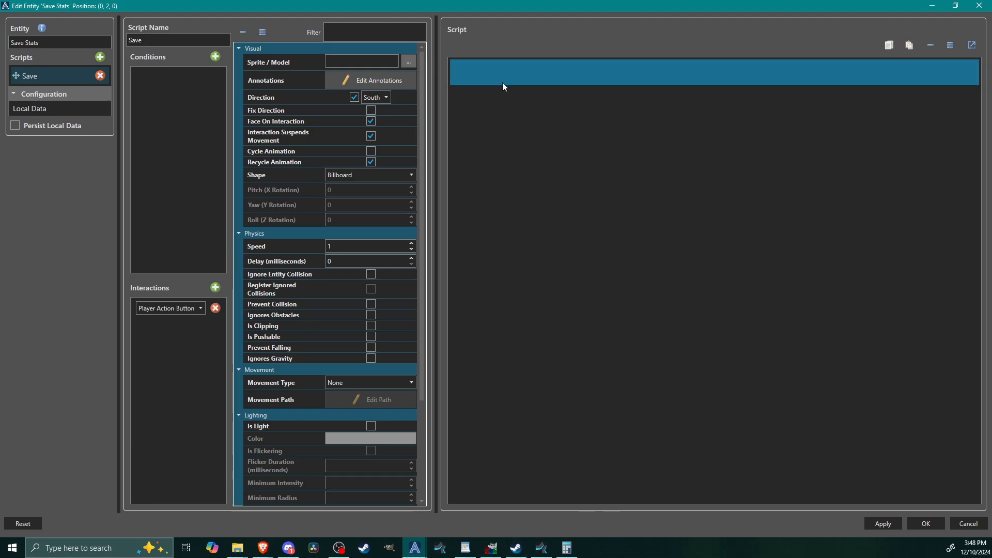
# Step: Add a Save Value command to the script with Party as the source and Active Member - Unique ID as the property
pyautogui.rightClick(474, 77)
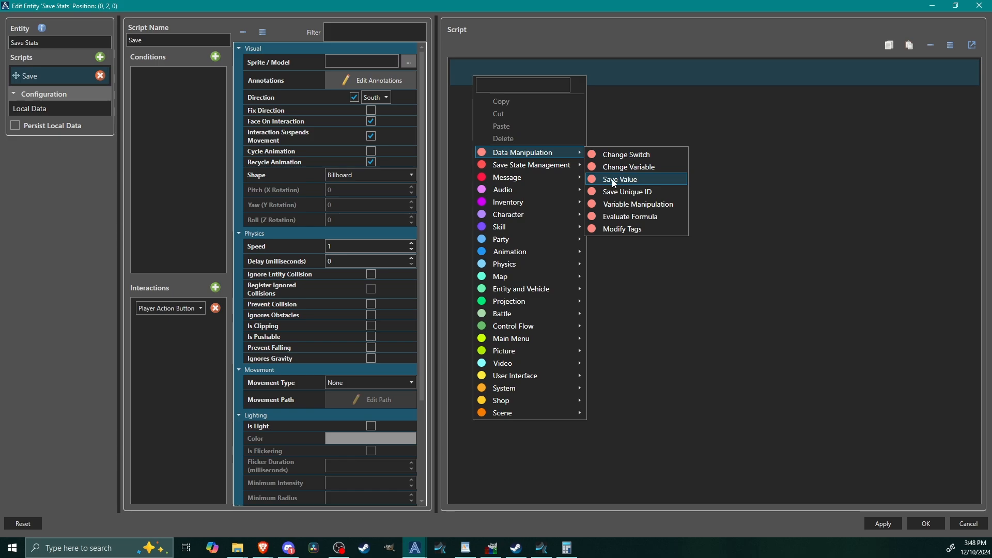
pyautogui.click(627, 181)
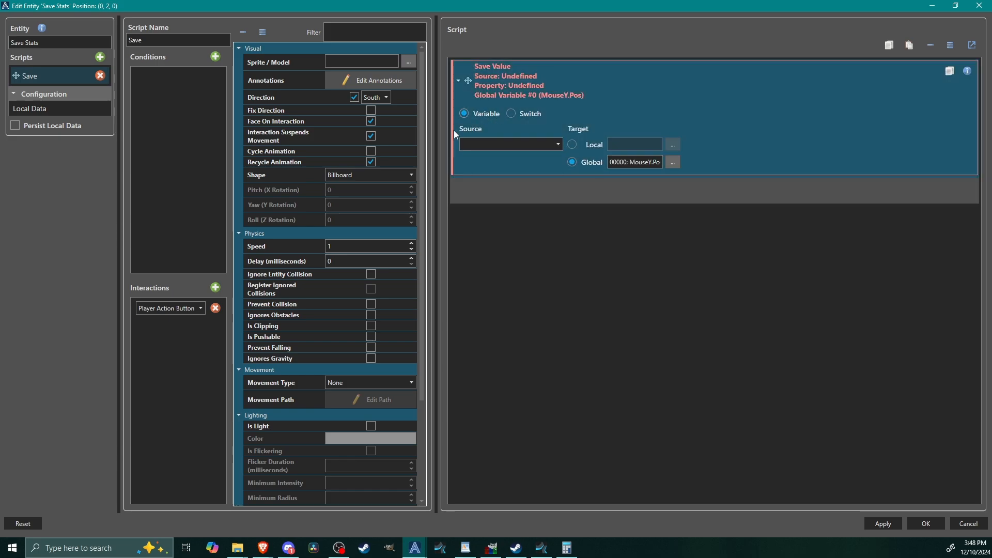
pyautogui.click(476, 145)
pyautogui.scroll(-4, 488, 206)
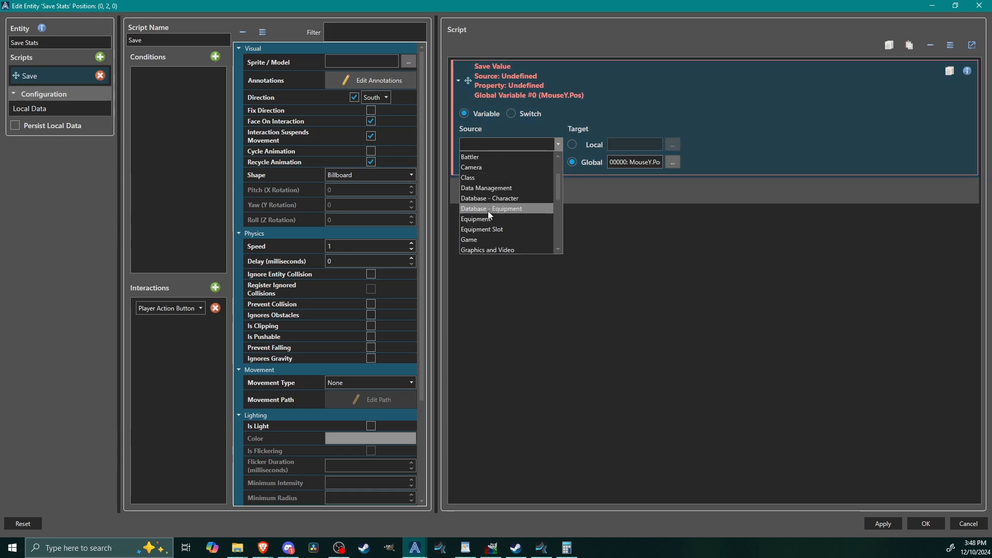
pyautogui.scroll(-1, 501, 201)
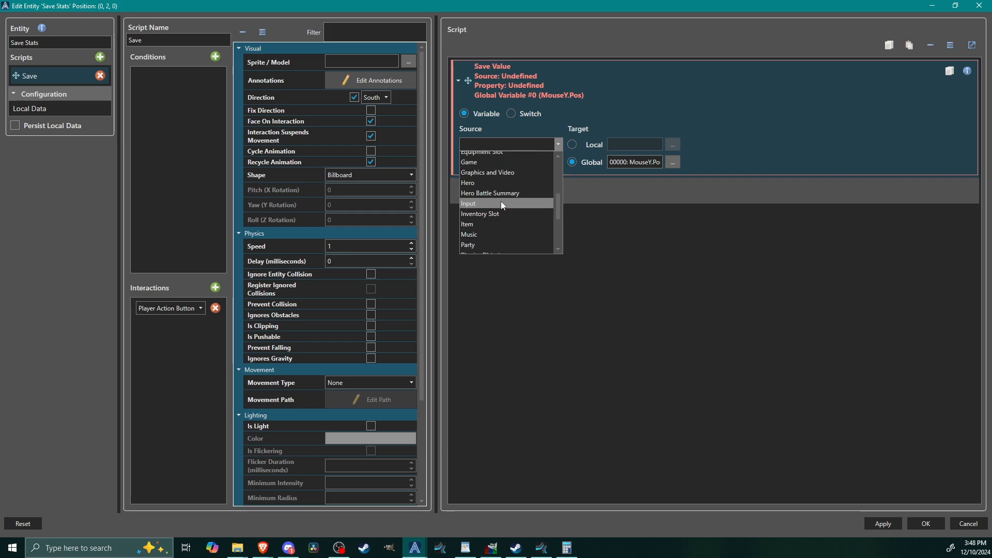
pyautogui.click(493, 245)
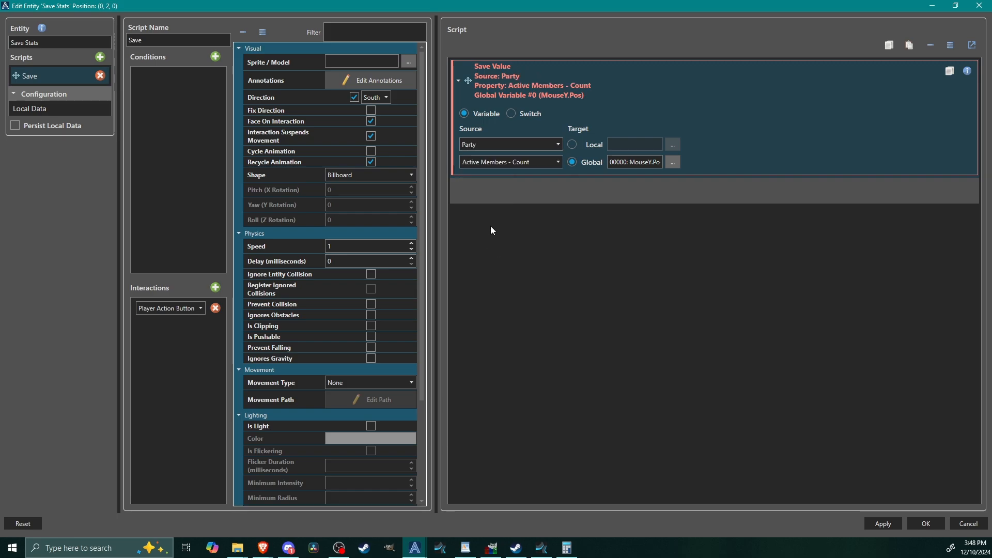
pyautogui.click(529, 162)
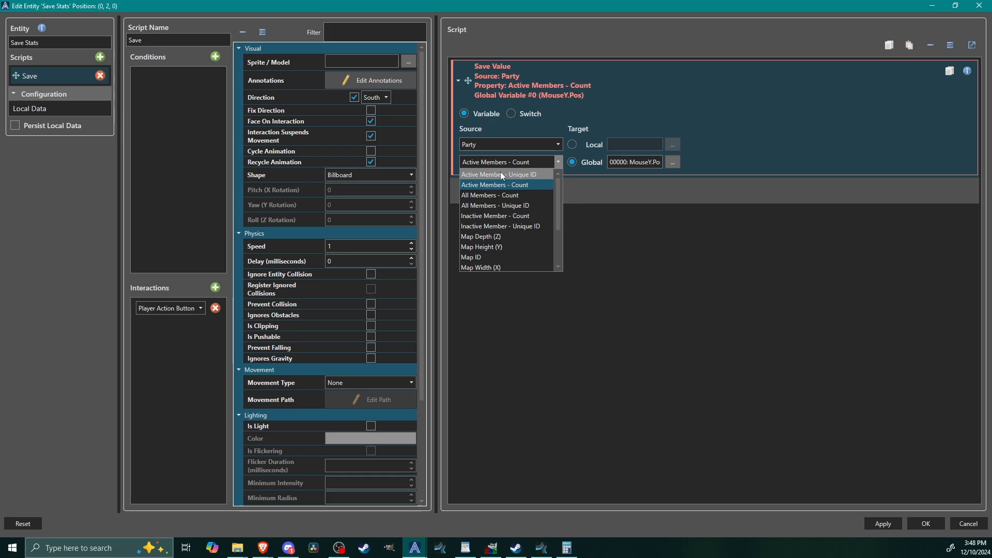
pyautogui.click(527, 173)
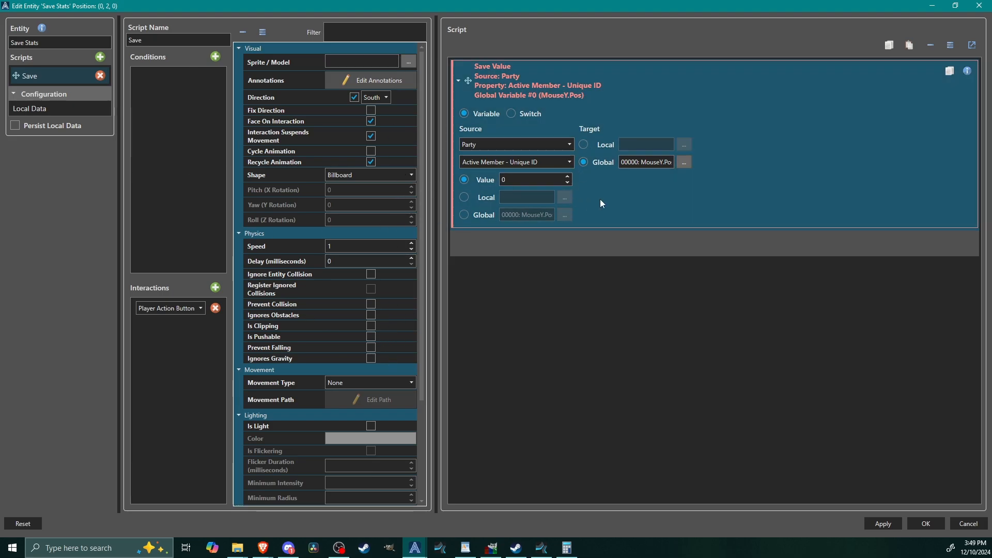
# Step: Store the party member's unique ID in global variable 008 HeroID and collapse the command
pyautogui.click(685, 162)
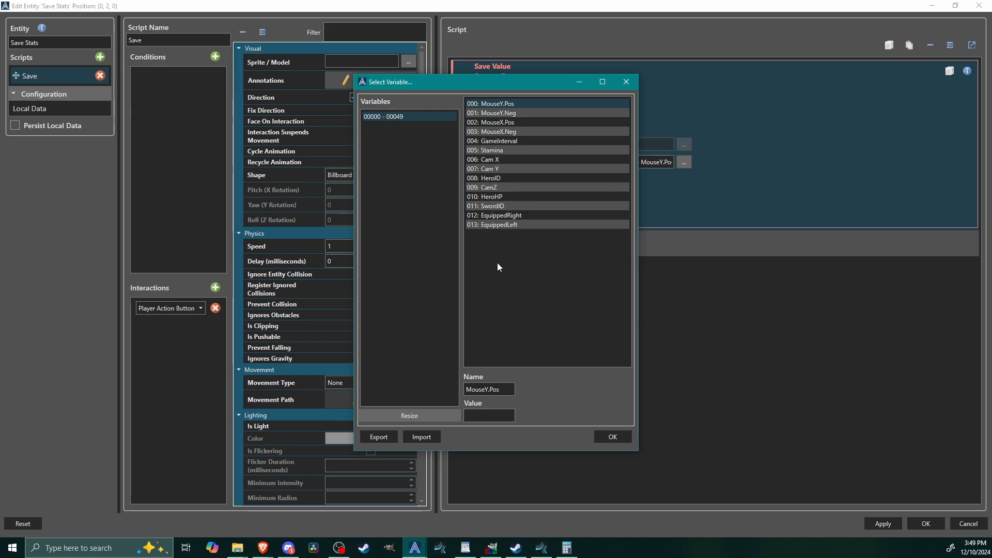
pyautogui.click(504, 179)
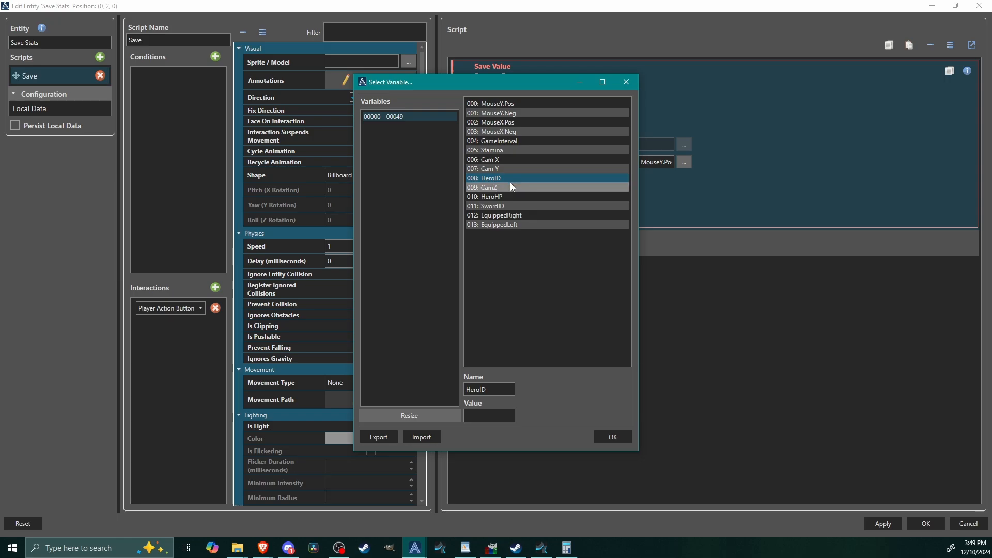
pyautogui.click(613, 437)
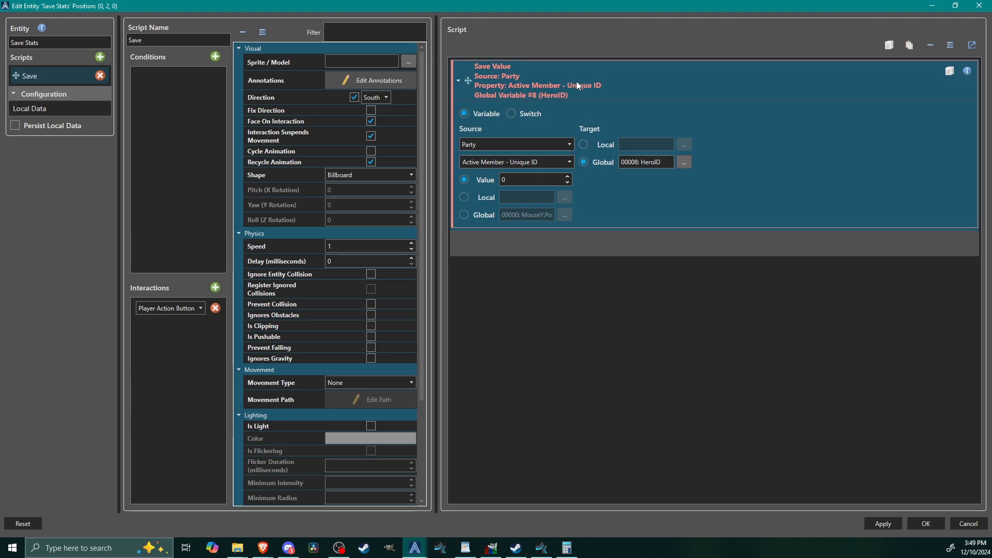
pyautogui.click(576, 76)
# Step: Add a second Save Value command below the first with Hero as its source
pyautogui.rightClick(511, 120)
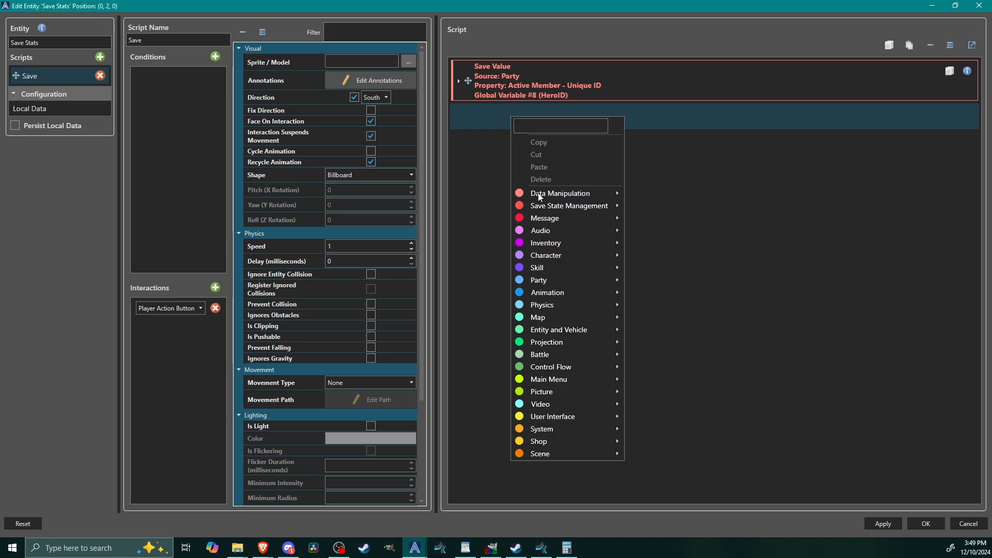
pyautogui.moveTo(542, 194)
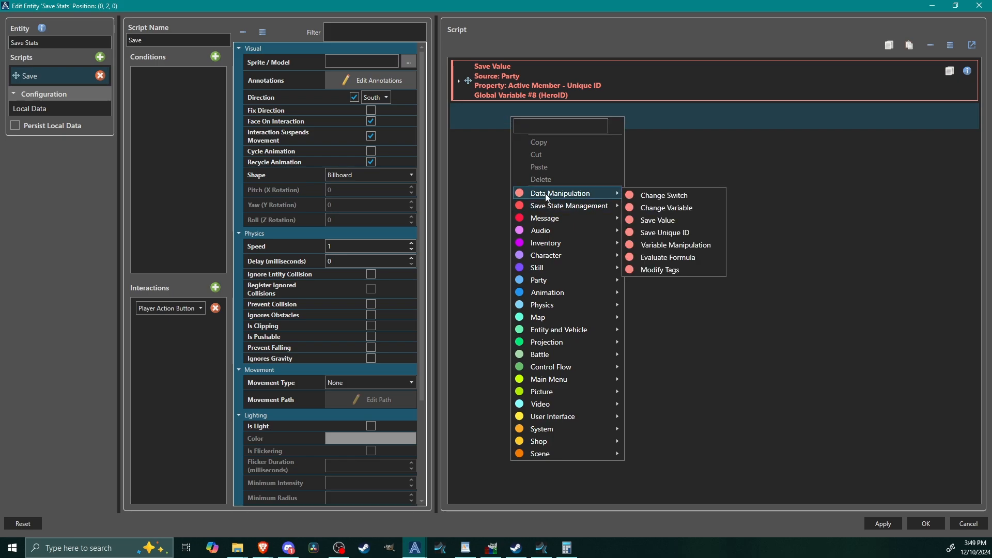
pyautogui.click(653, 219)
pyautogui.click(494, 189)
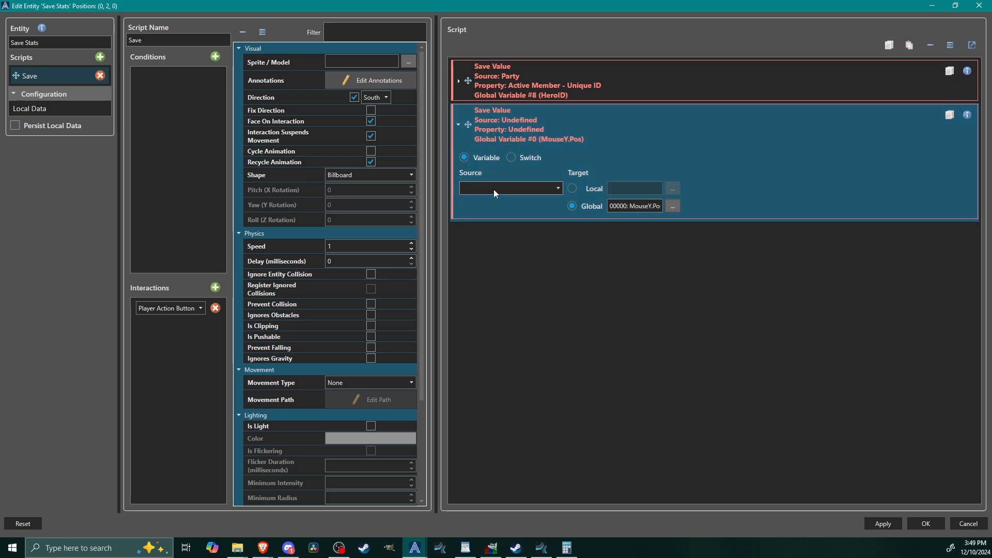
pyautogui.scroll(-5, 498, 255)
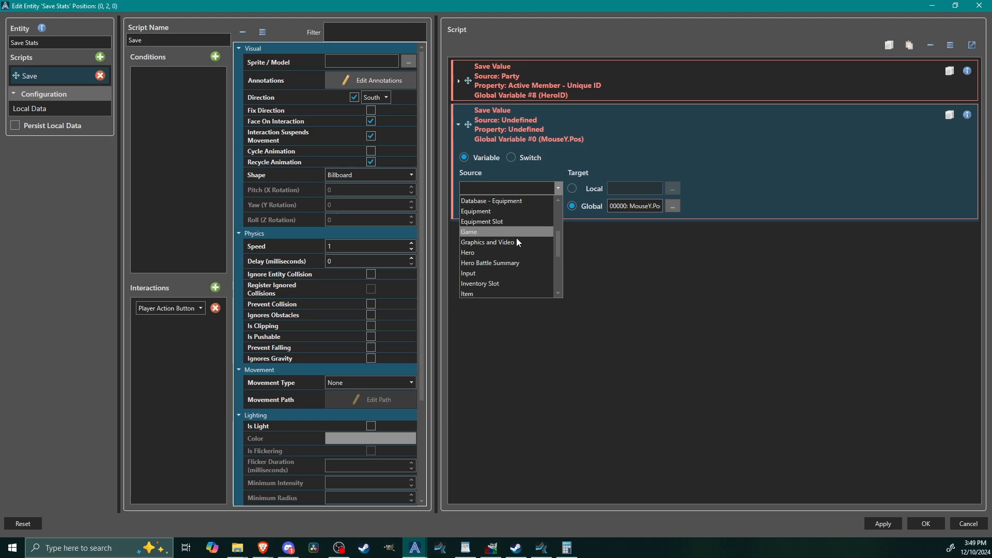
pyautogui.scroll(-5, 517, 238)
pyautogui.scroll(3, 499, 271)
pyautogui.click(486, 230)
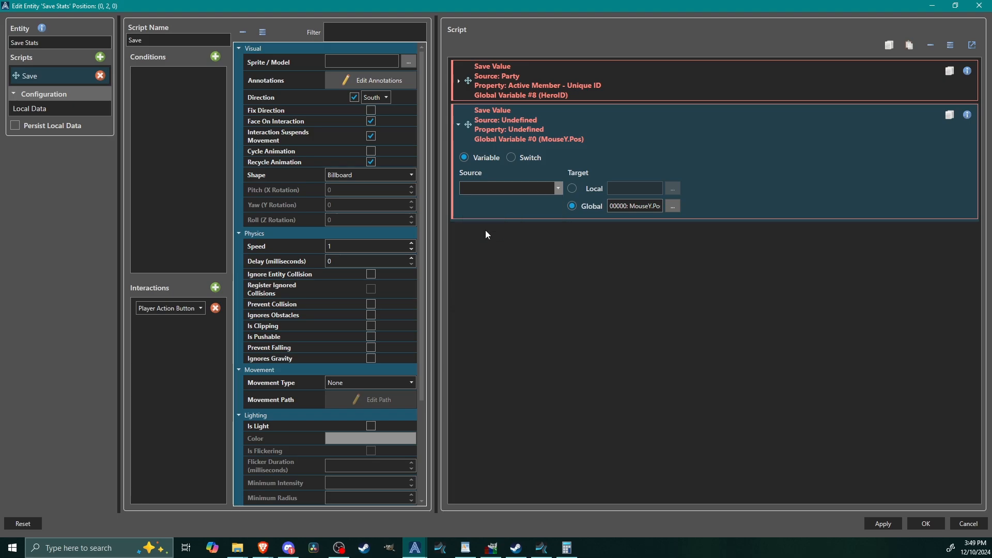
# Step: Use global variable 008 HeroID as the unique ID source of the Hero Save Value command
pyautogui.click(565, 248)
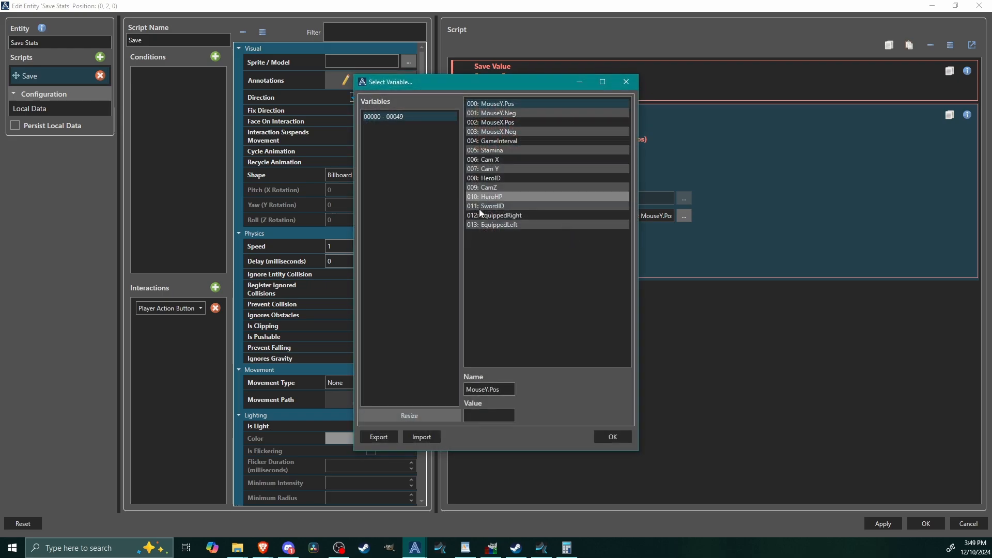
pyautogui.click(500, 179)
pyautogui.click(611, 434)
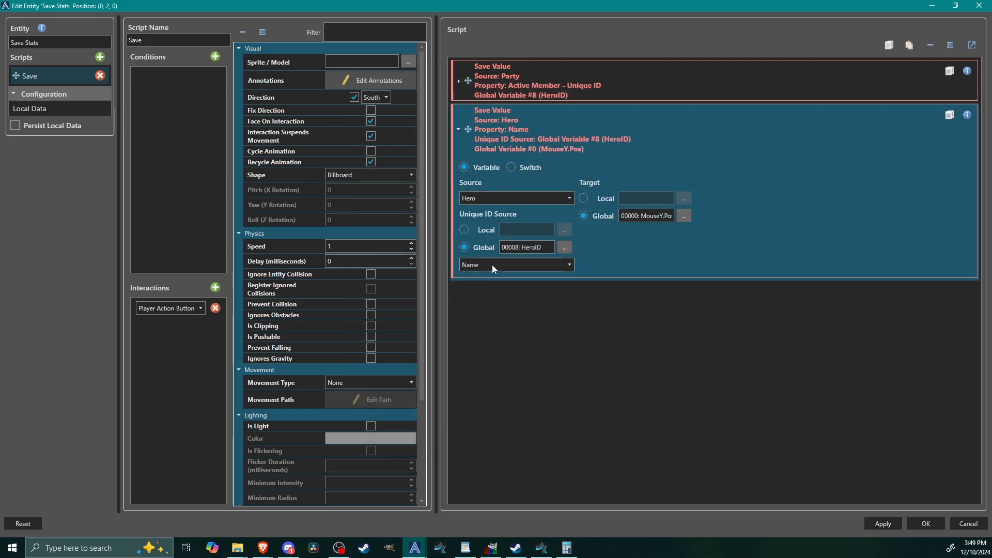
# Step: Set the Hero Save Value command's property to Statistic Value by Formula Name with the value hp
pyautogui.click(492, 265)
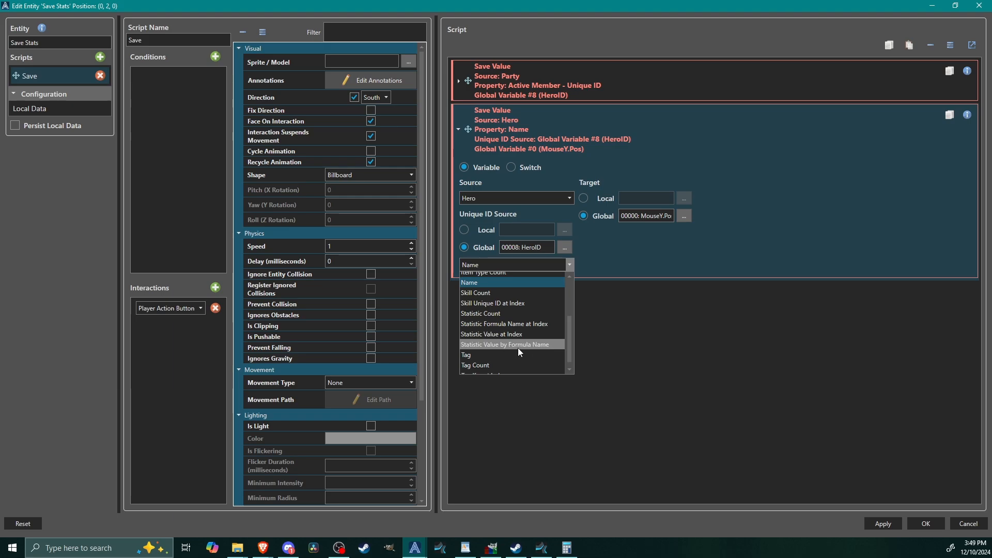
pyautogui.click(534, 347)
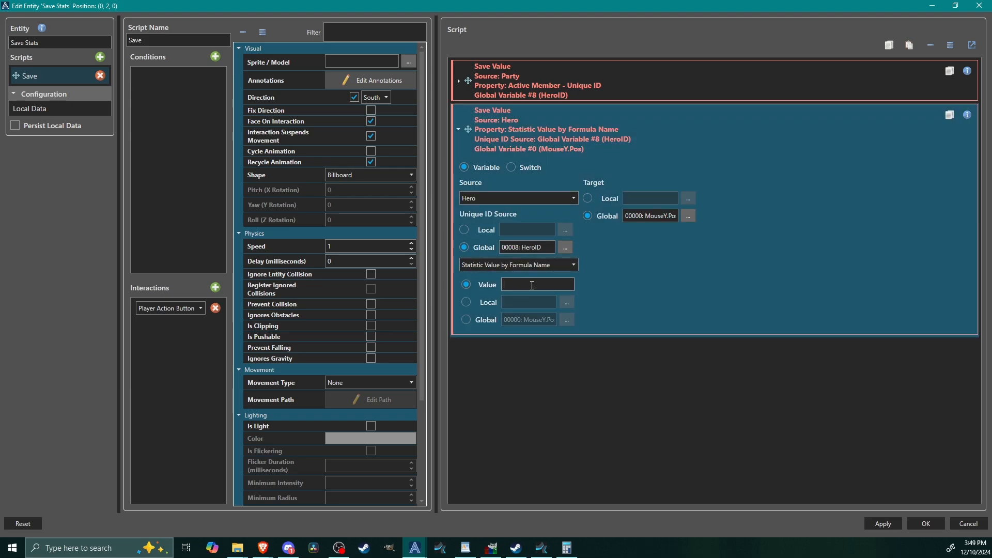
pyautogui.write('hp')
# Step: Resize the global variable list to 20 entries from the Hero command's target selection
pyautogui.click(689, 216)
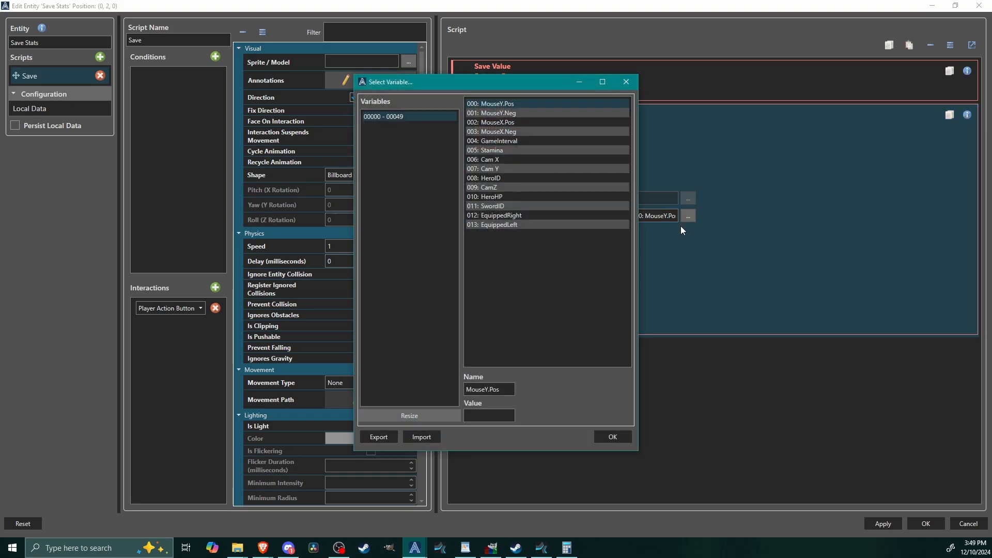
pyautogui.click(410, 415)
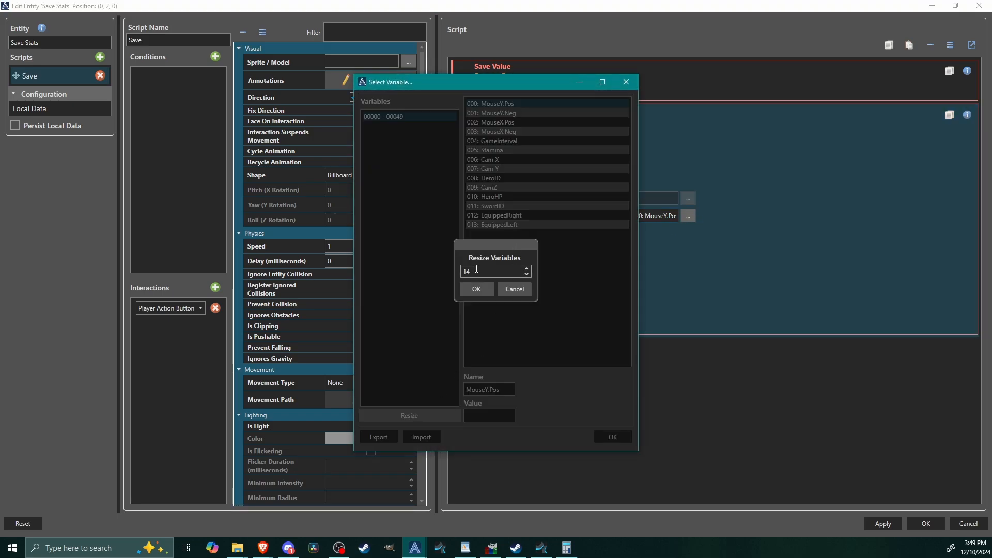
pyautogui.doubleClick(477, 269)
pyautogui.write('20')
pyautogui.click(477, 289)
# Step: Name global variable 014 HeroHP and use it as the target of the hp command
pyautogui.click(495, 235)
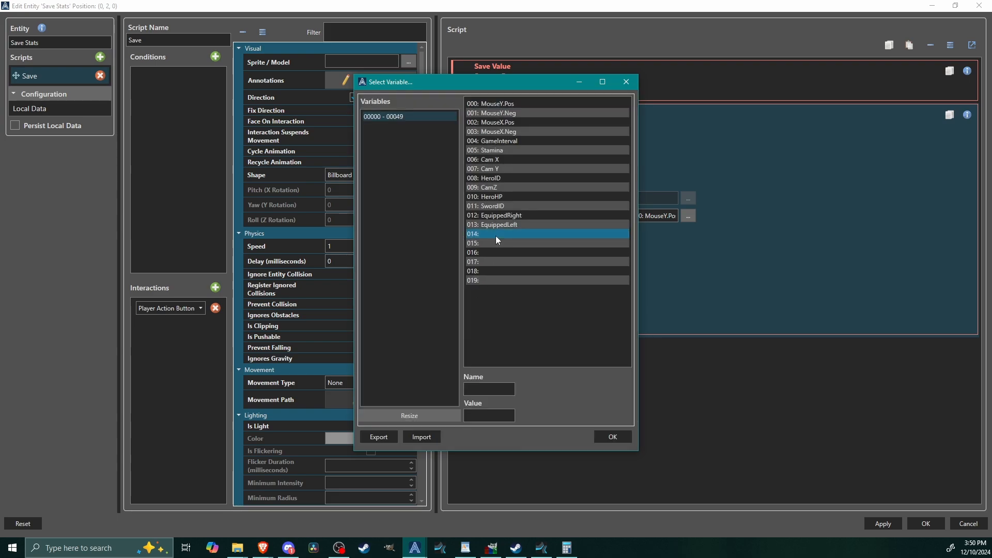
pyautogui.click(500, 388)
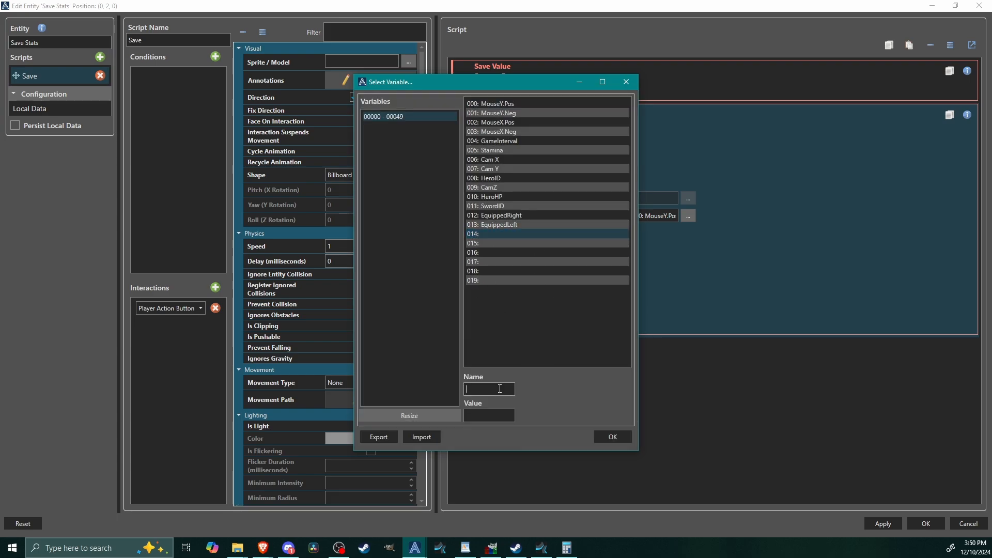
pyautogui.write('HeroHP')
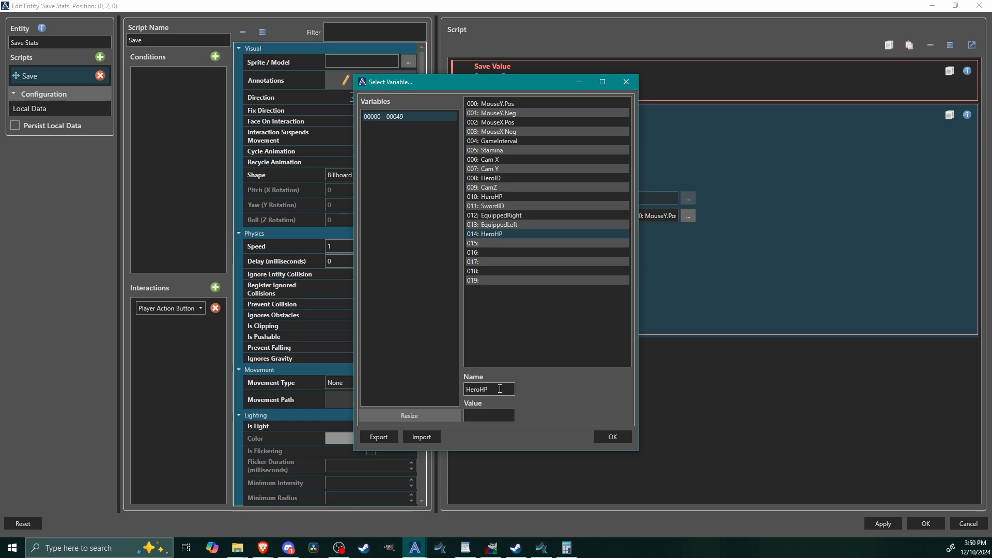
pyautogui.click(607, 437)
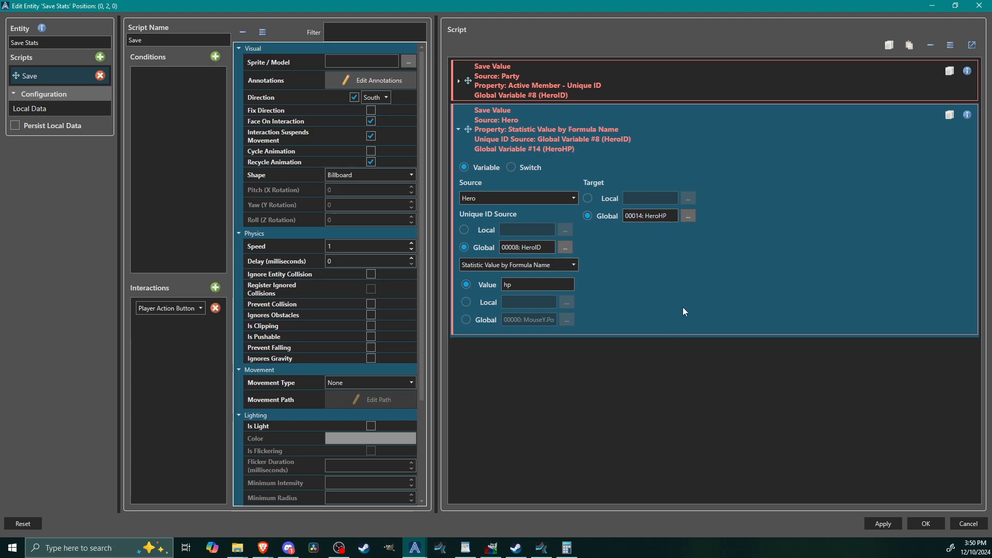
# Step: Duplicate the HeroHP Save Value command below itself and set the copy's statistic formula name to mp
pyautogui.click(551, 137)
pyautogui.rightClick(522, 127)
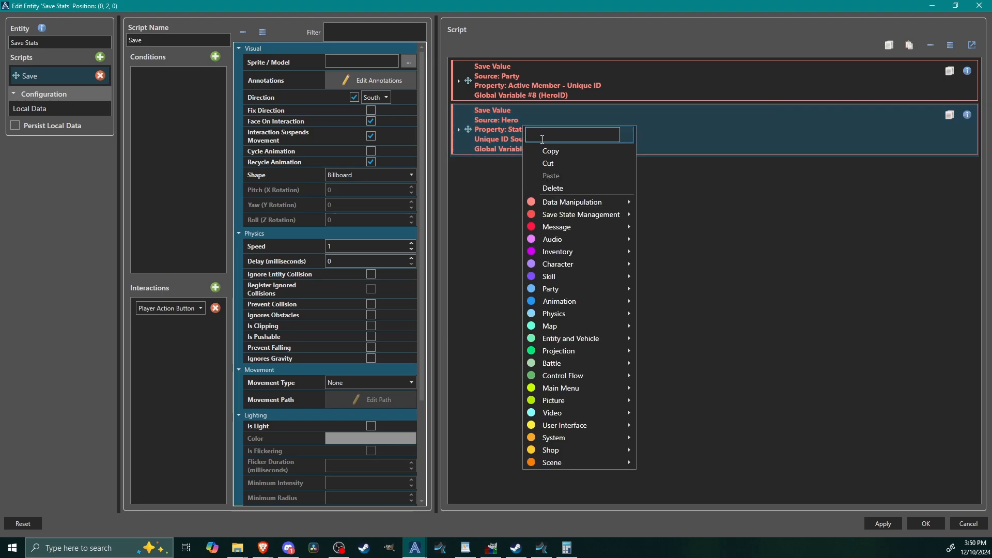
pyautogui.click(545, 154)
pyautogui.rightClick(482, 175)
pyautogui.click(497, 225)
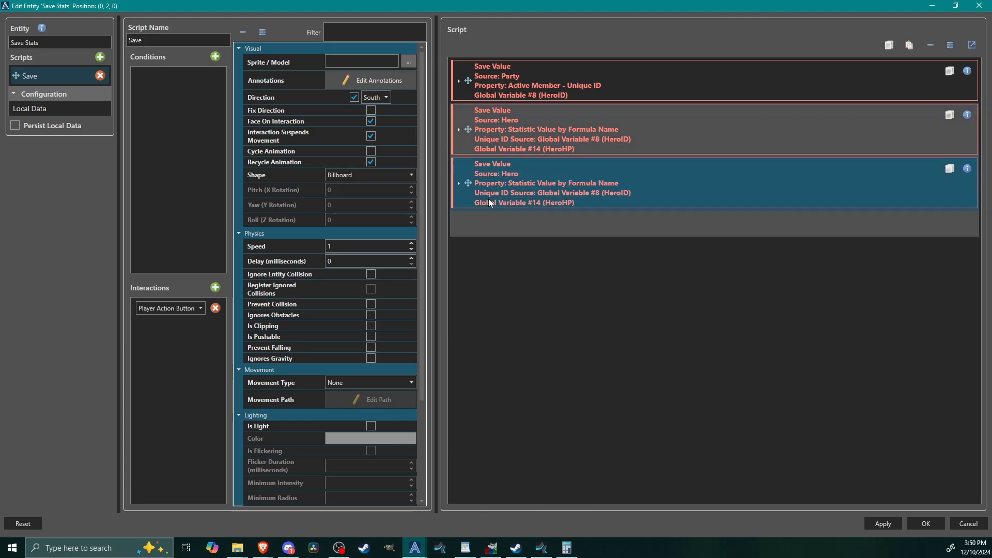
pyautogui.click(489, 199)
pyautogui.doubleClick(523, 339)
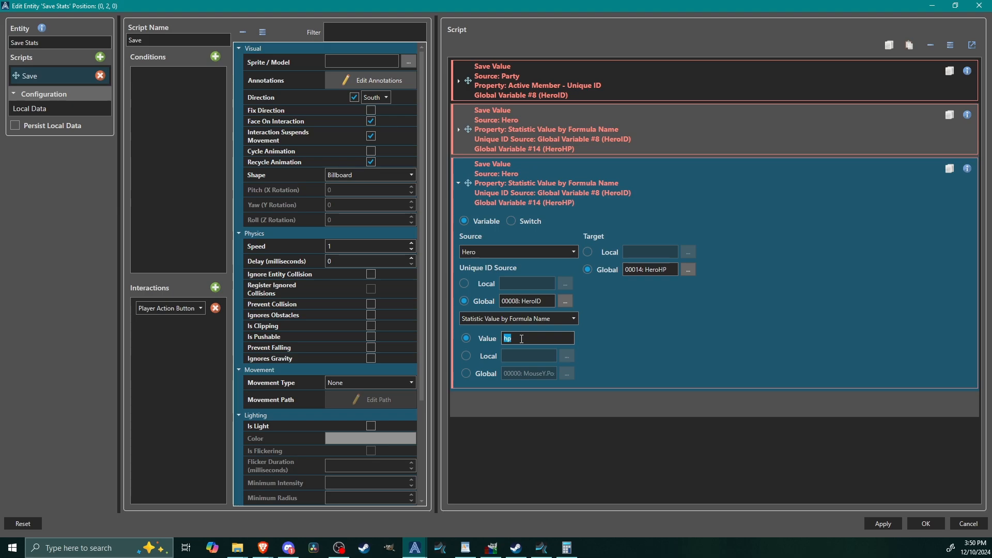
pyautogui.write('mp')
# Step: Name global variable 015 HeroMP and use it as the target of the mp command
pyautogui.click(687, 269)
pyautogui.click(498, 244)
pyautogui.click(477, 392)
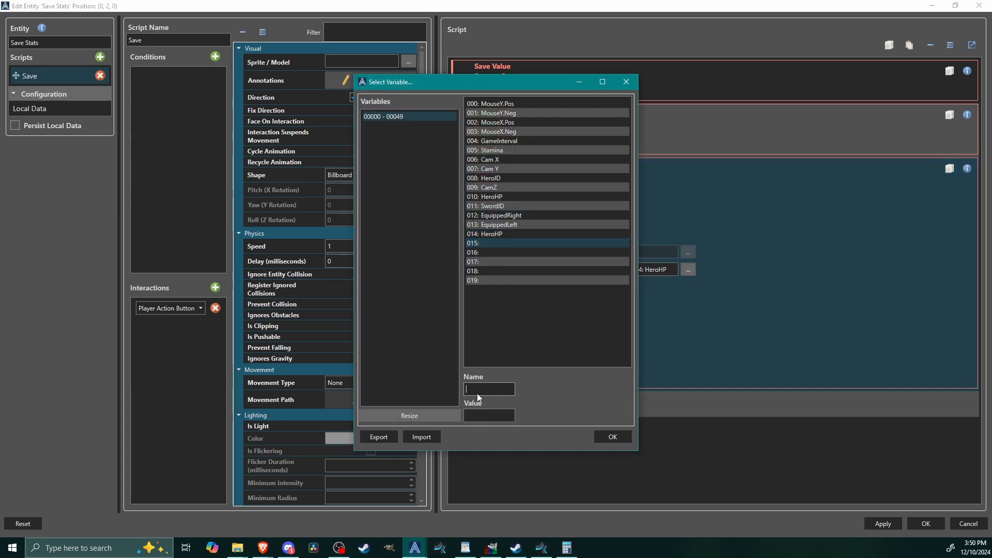
pyautogui.write('HeroMP')
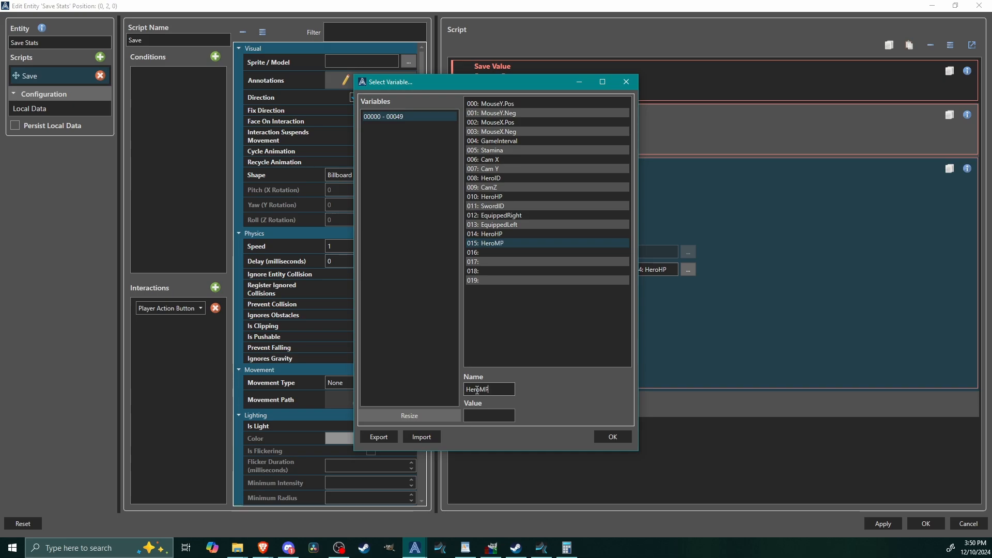
pyautogui.click(600, 437)
# Step: Duplicate the HeroMP Save Value command at the script's end and set the copy's statistic formula name to sp
pyautogui.doubleClick(556, 177)
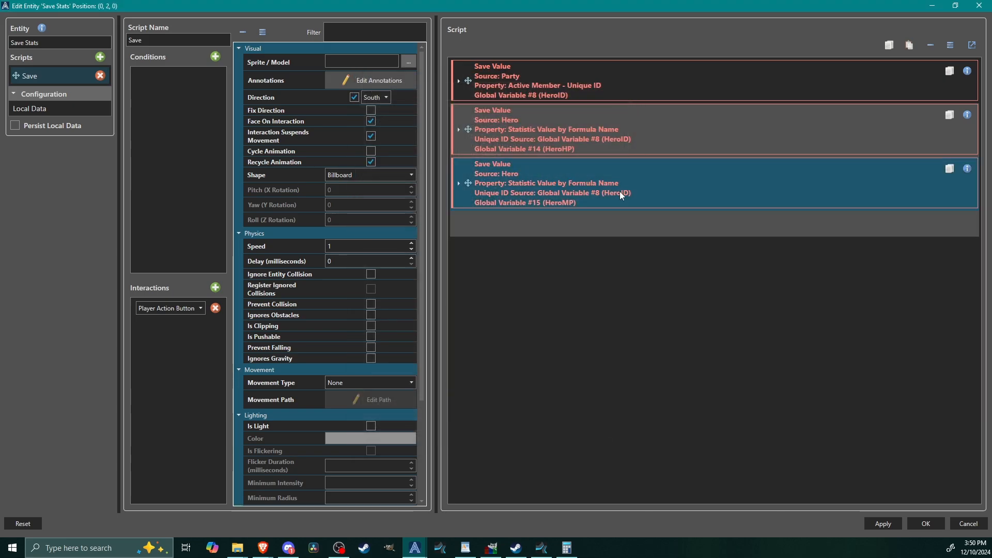
pyautogui.rightClick(614, 184)
pyautogui.click(618, 210)
pyautogui.rightClick(545, 225)
pyautogui.click(573, 244)
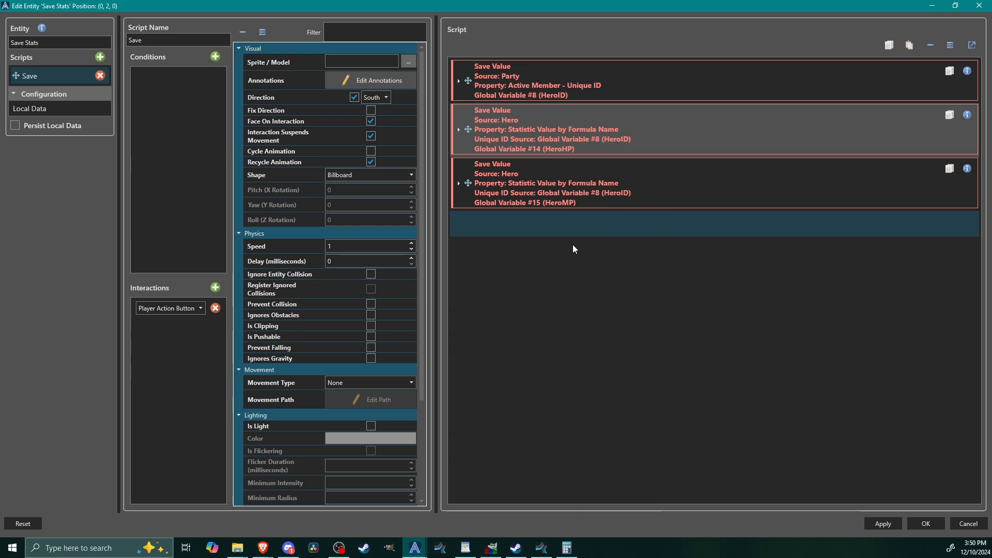
pyautogui.doubleClick(505, 259)
pyautogui.doubleClick(521, 392)
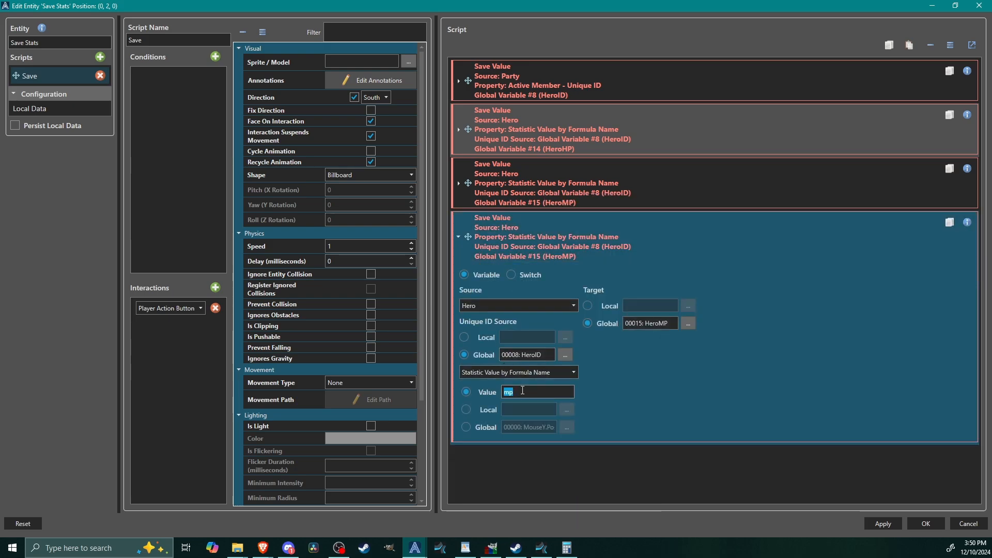
pyautogui.write('sp')
# Step: Name global variable 016 HeroSP and use it as the target of the sp command
pyautogui.click(688, 323)
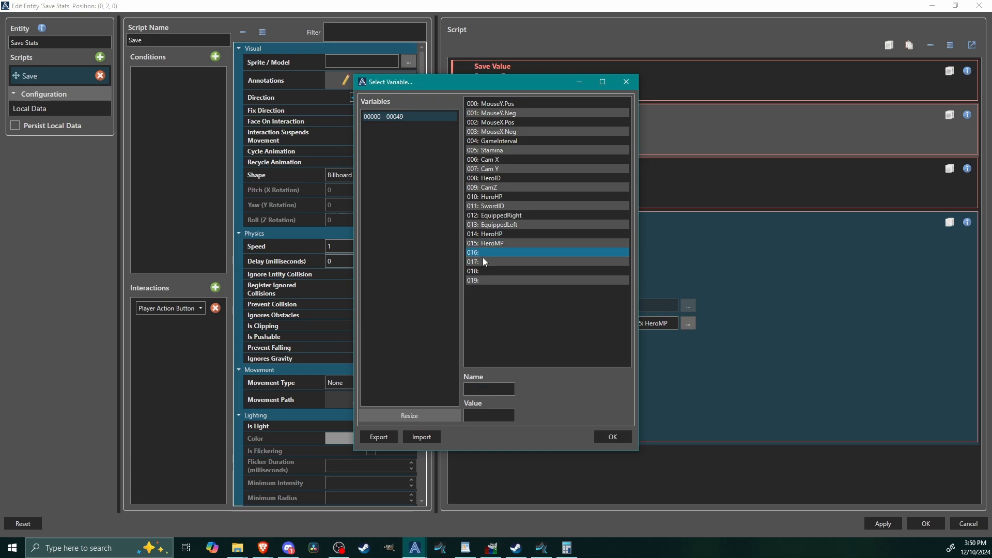
pyautogui.click(482, 252)
pyautogui.click(476, 390)
pyautogui.write('HeroSP')
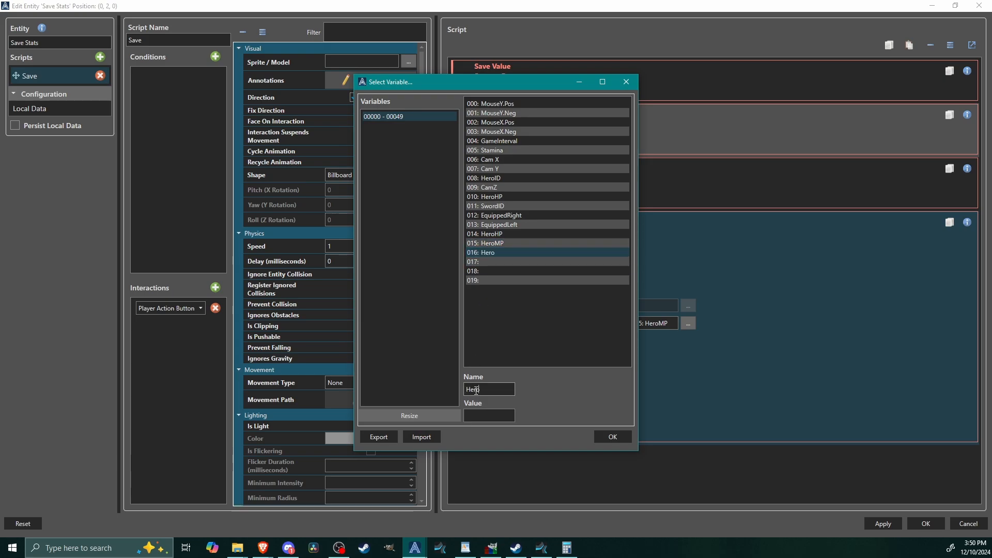
pyautogui.click(610, 436)
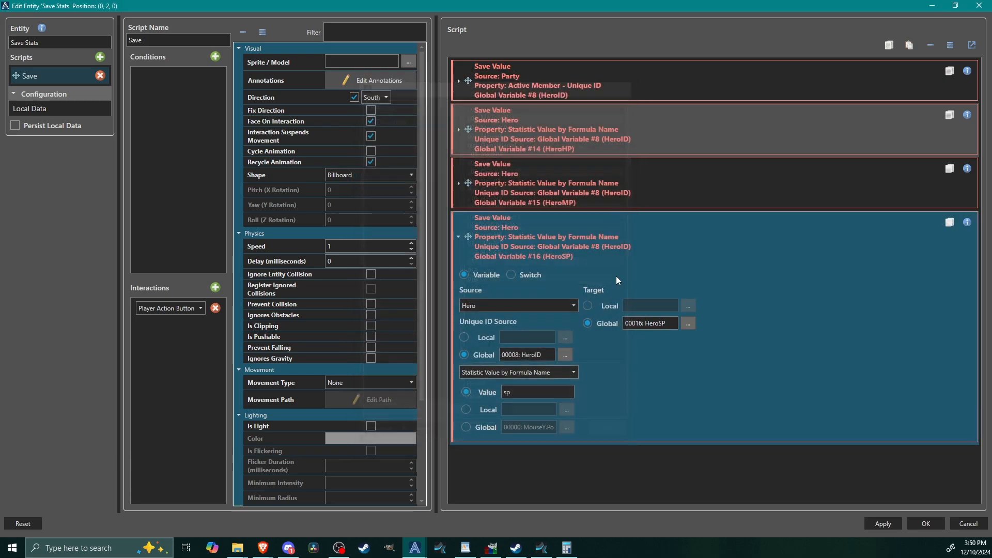
# Step: Duplicate the HeroSP Save Value command at the script's end and set the copy's statistic formula name to max_mp
pyautogui.click(514, 237)
pyautogui.rightClick(529, 232)
pyautogui.click(542, 219)
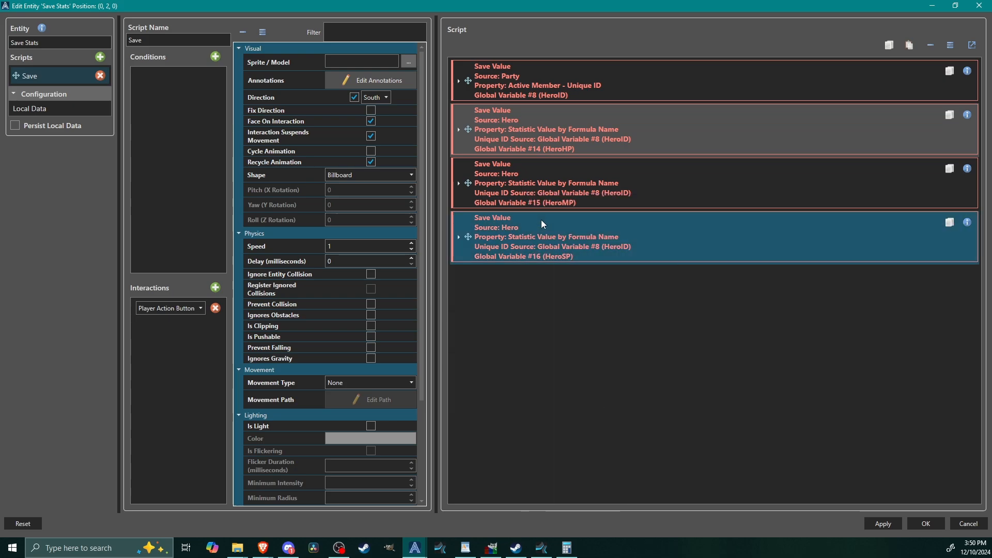
pyautogui.rightClick(485, 234)
pyautogui.click(509, 250)
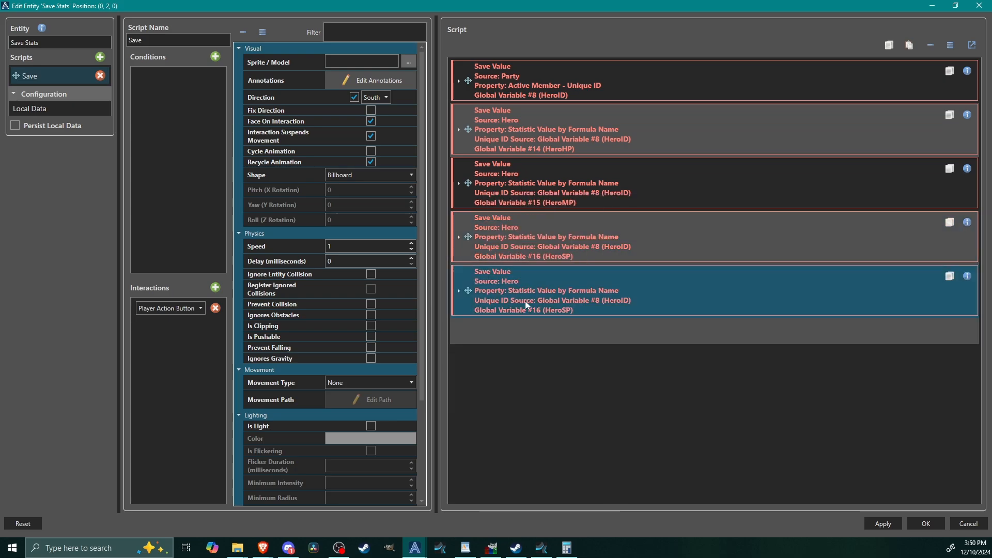
pyautogui.click(525, 302)
pyautogui.click(522, 443)
pyautogui.doubleClick(523, 444)
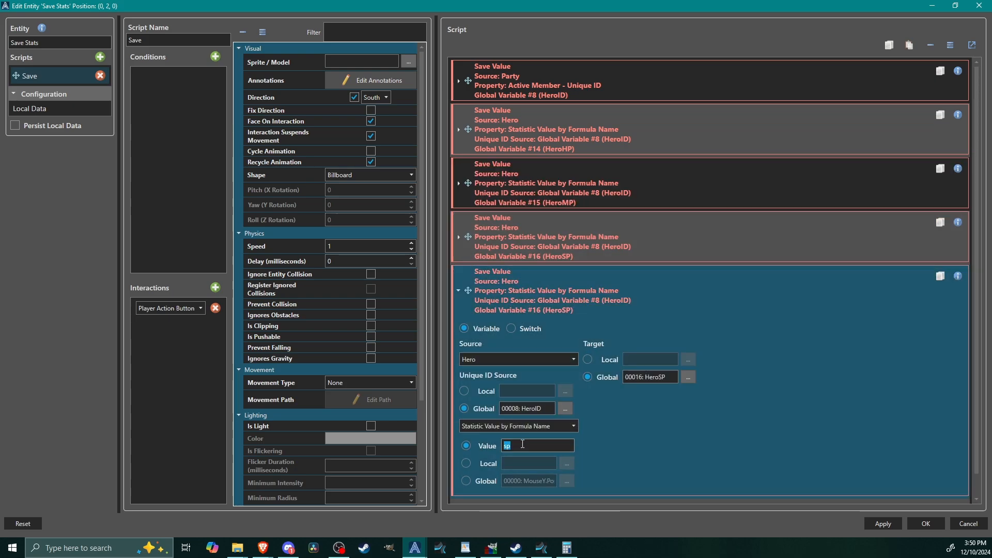
pyautogui.write('max_mp')
# Step: Name global variable 017 HeroMaxMP and use it as the target of the max_mp command
pyautogui.click(690, 380)
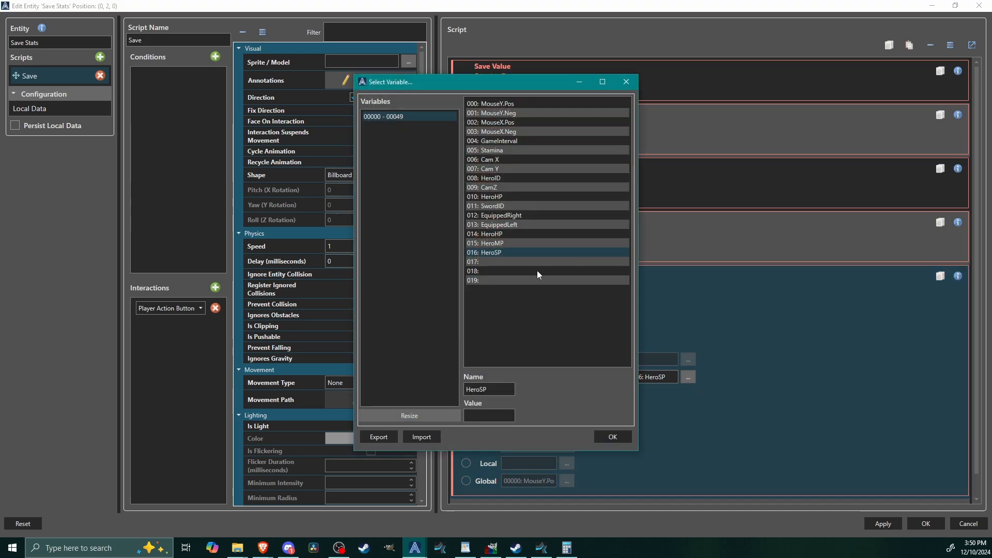
pyautogui.click(509, 263)
pyautogui.click(478, 387)
pyautogui.write('Her')
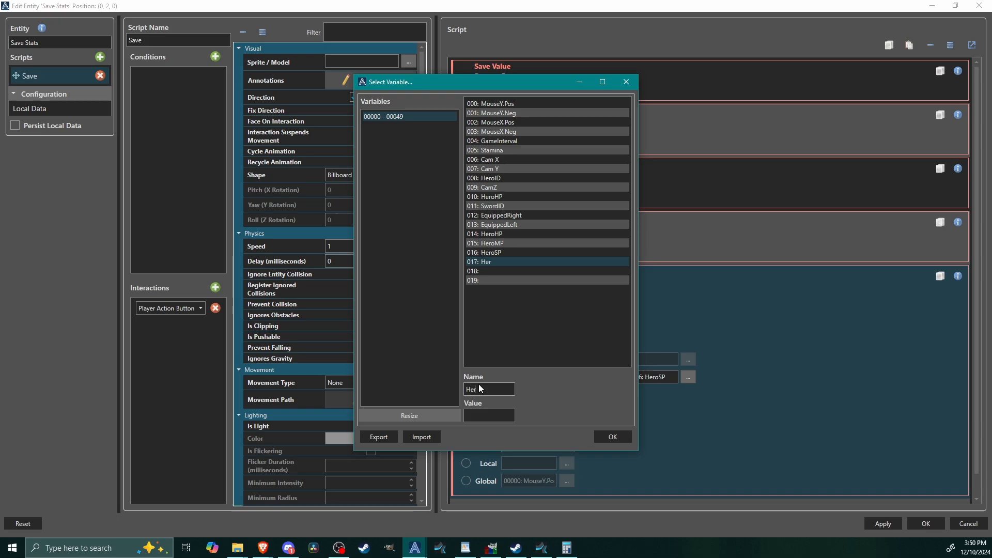
pyautogui.write('oMaxMP')
pyautogui.click(608, 436)
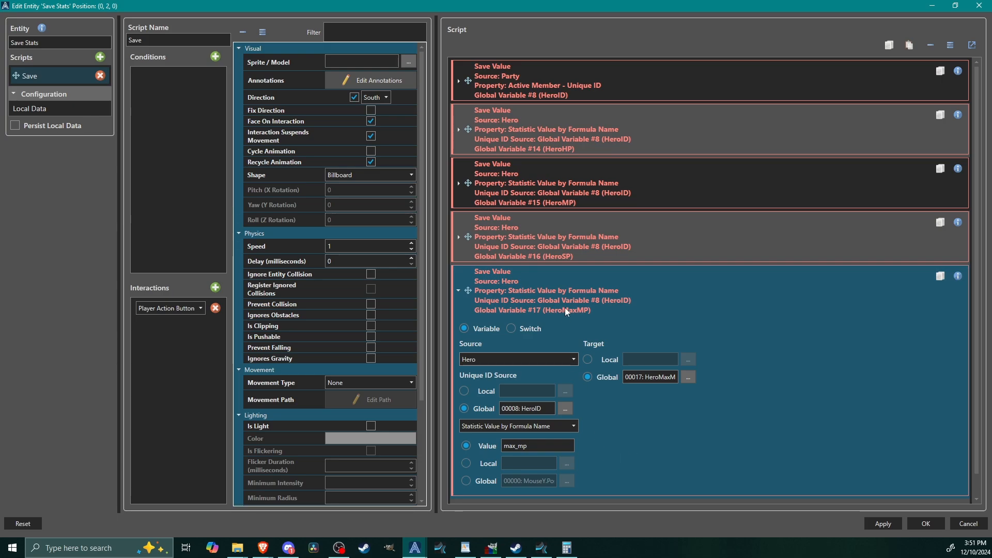
# Step: Duplicate the HeroMaxMP Save Value command at the script's end and set the copy's statistic formula name to max_sp
pyautogui.rightClick(602, 300)
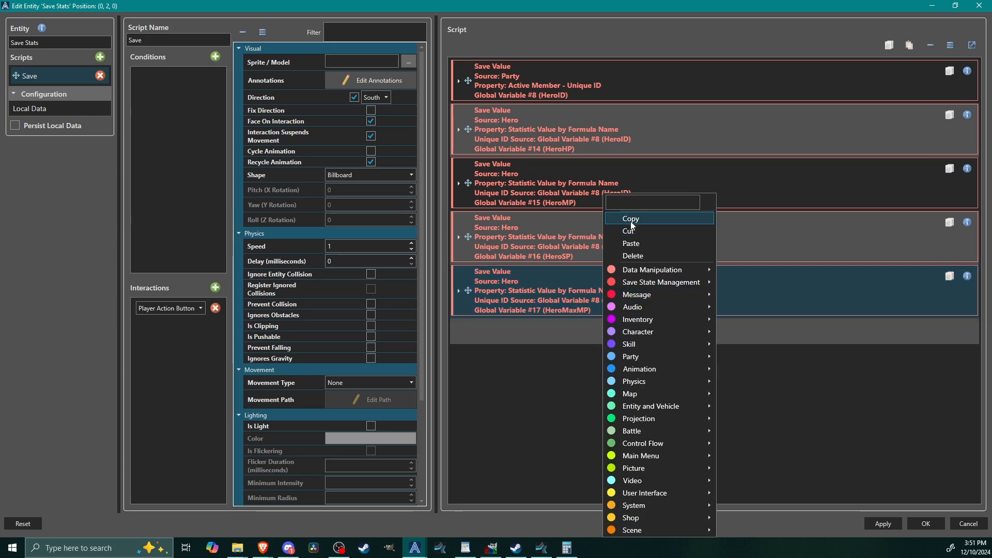
pyautogui.click(630, 219)
pyautogui.click(499, 340)
pyautogui.rightClick(500, 340)
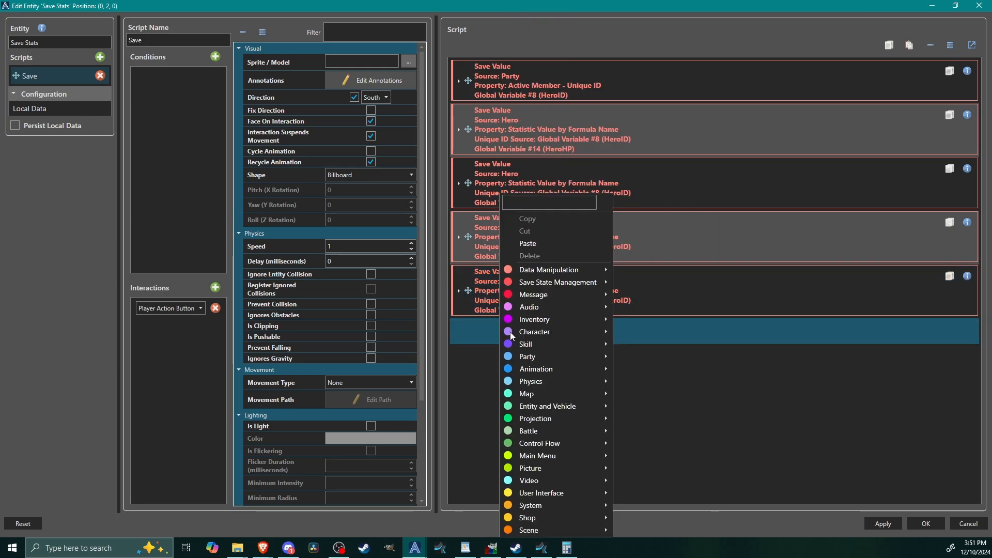
pyautogui.click(552, 243)
pyautogui.click(579, 330)
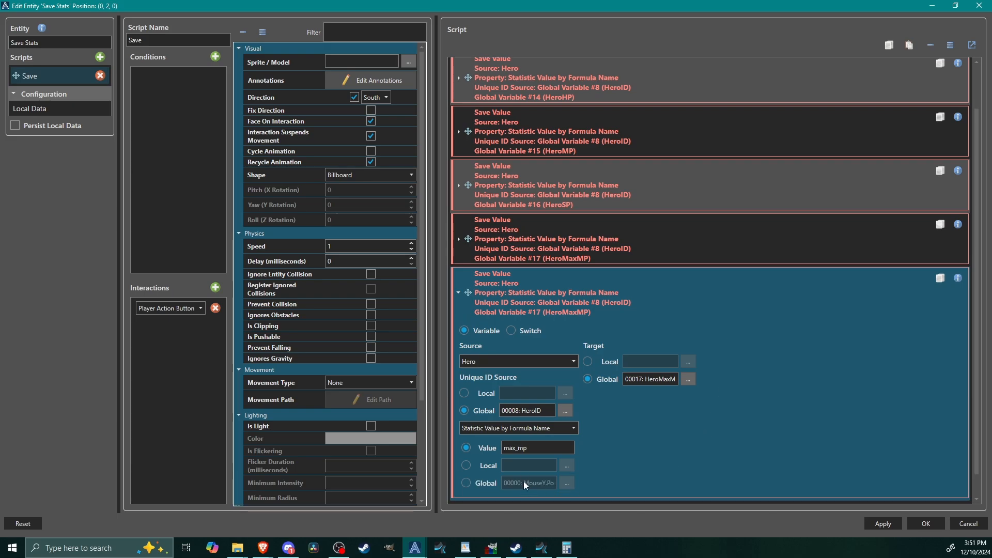
pyautogui.click(519, 448)
pyautogui.press('BackSpace')
pyautogui.write('s')
# Step: Name global variable 018 HeroMaxSP and use it as the target of the max_sp command
pyautogui.click(688, 379)
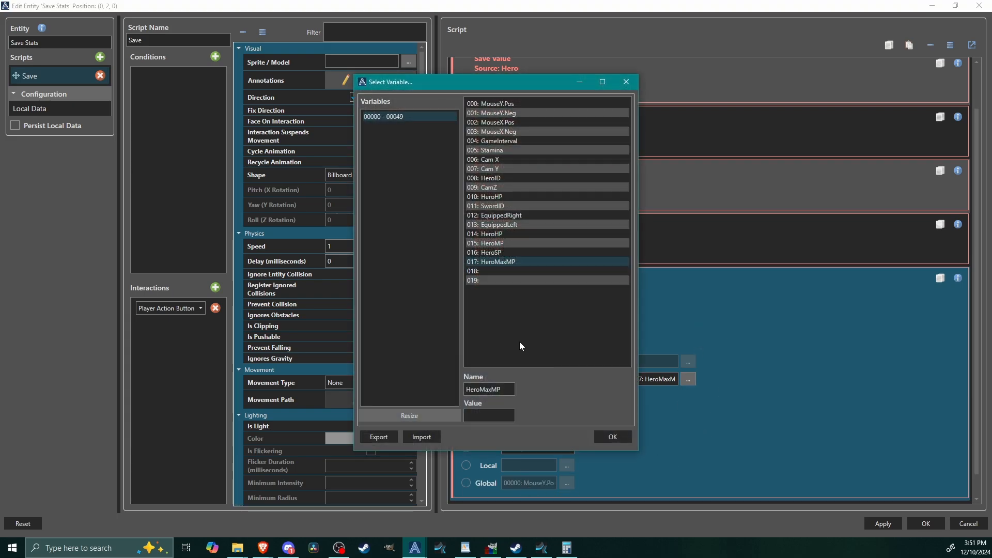
pyautogui.click(489, 270)
pyautogui.click(492, 389)
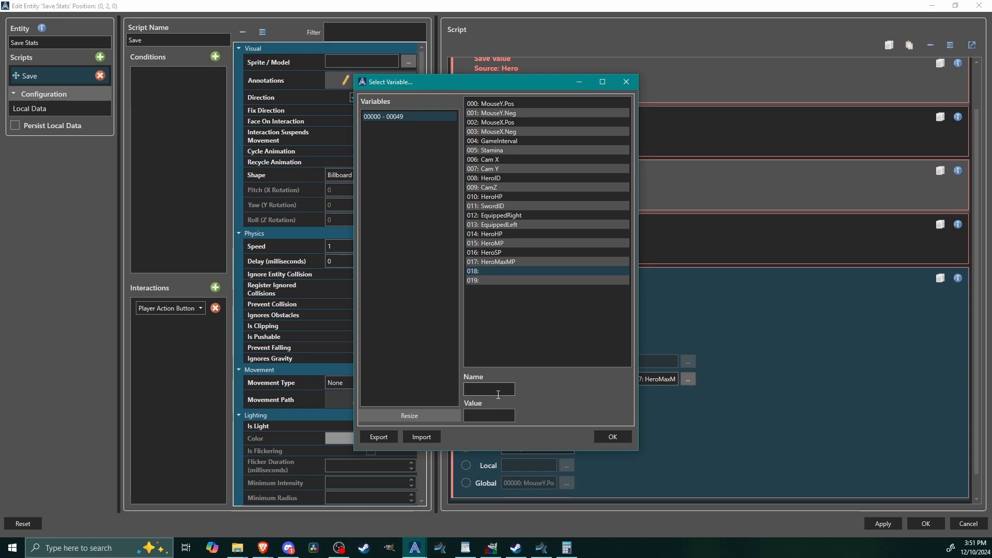
pyautogui.write('HeroMaxSP')
pyautogui.click(619, 437)
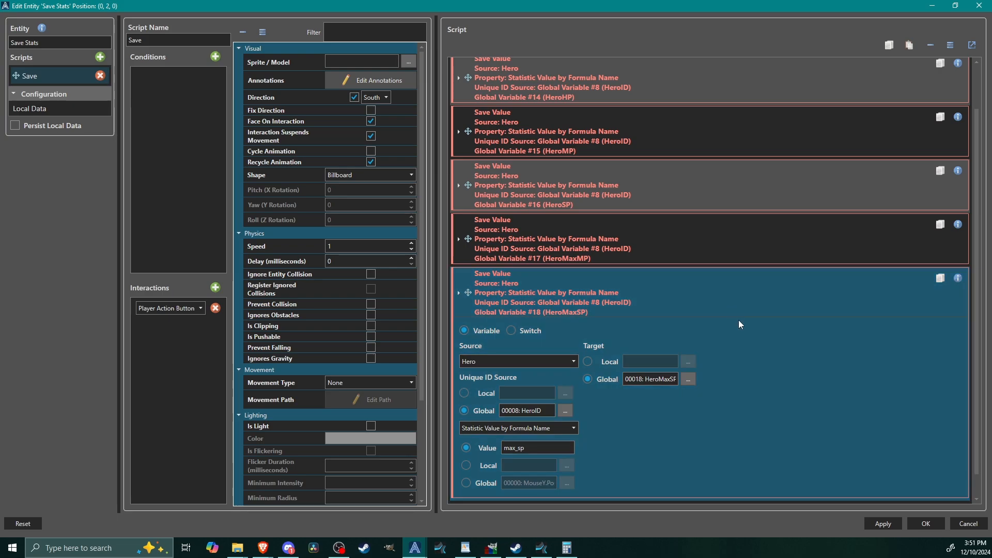
# Step: Review the settings of the Party HeroID and HeroHP Save Value commands, leaving both collapsed
pyautogui.click(600, 75)
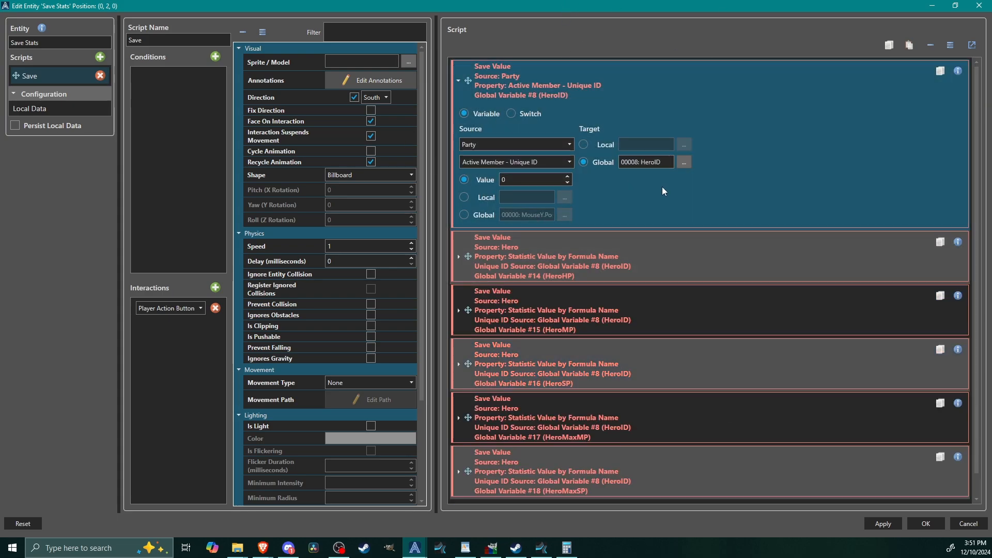
pyautogui.click(572, 74)
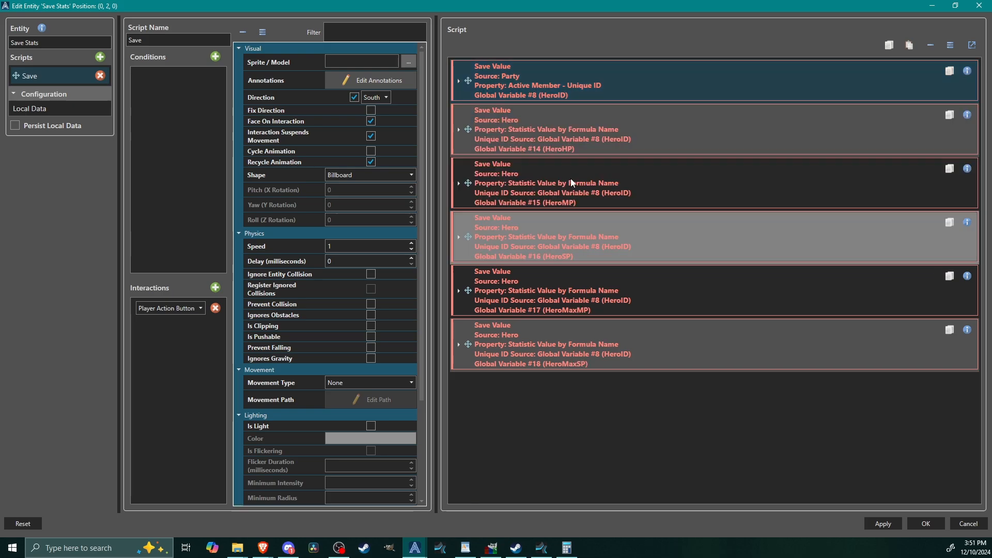
pyautogui.click(653, 141)
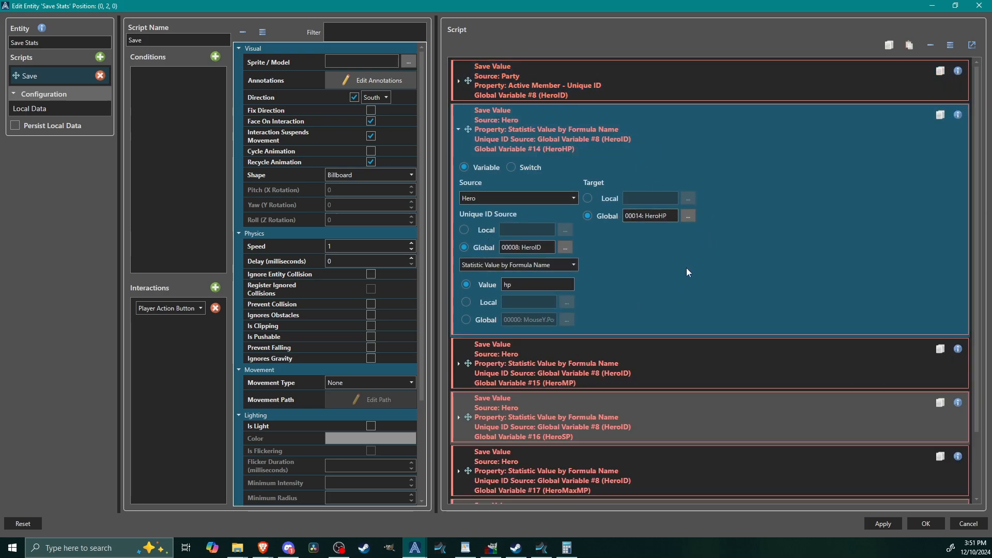
pyautogui.click(532, 133)
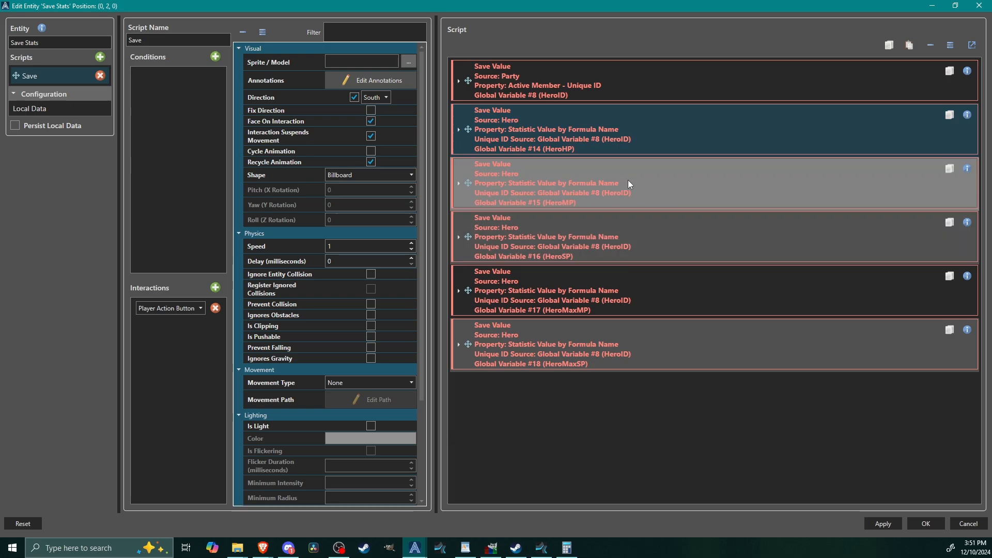
# Step: In the database, rename the Stamina user interface as HUD and delete its Stam gauge element
pyautogui.click(746, 192)
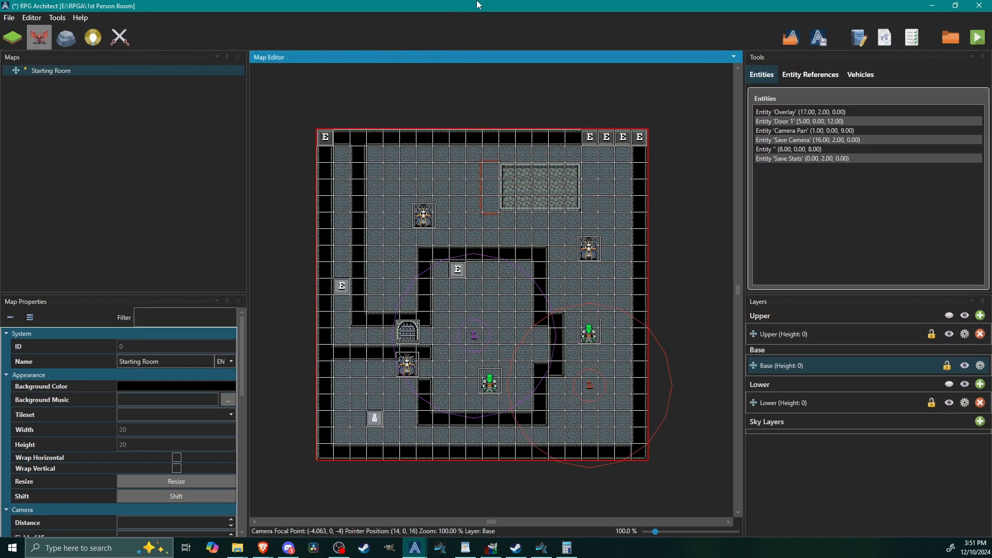
pyautogui.press('F9')
pyautogui.click(777, 84)
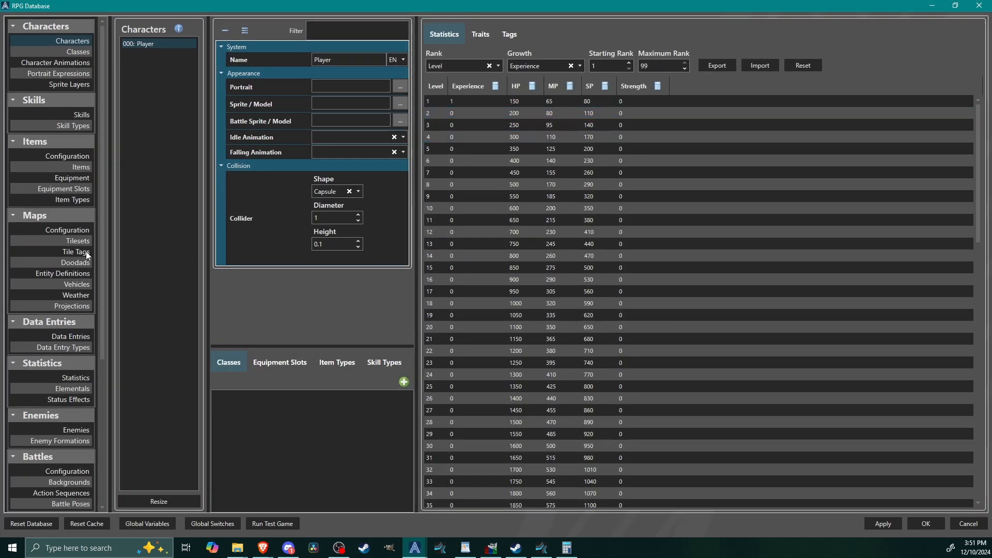
pyautogui.scroll(-3, 18, 342)
pyautogui.click(46, 410)
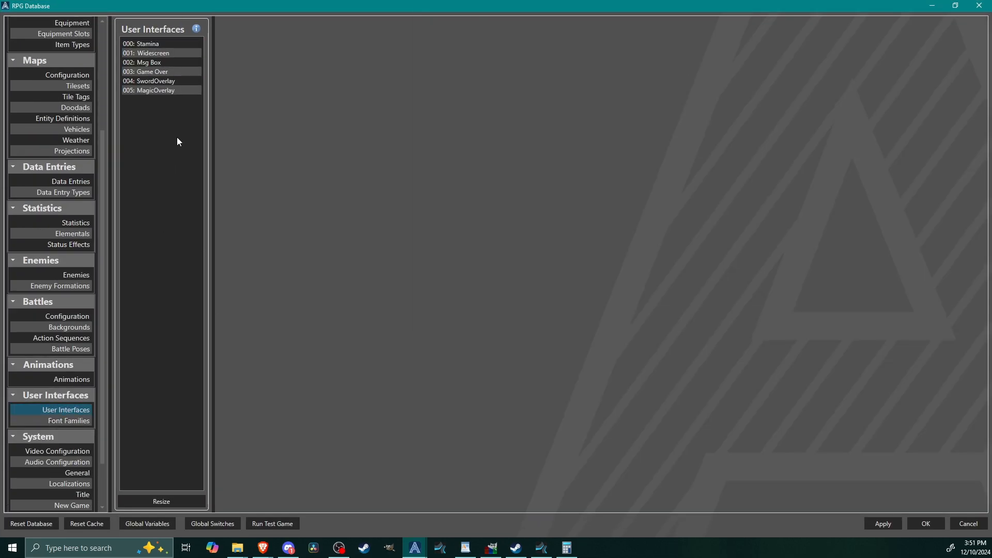
pyautogui.click(161, 44)
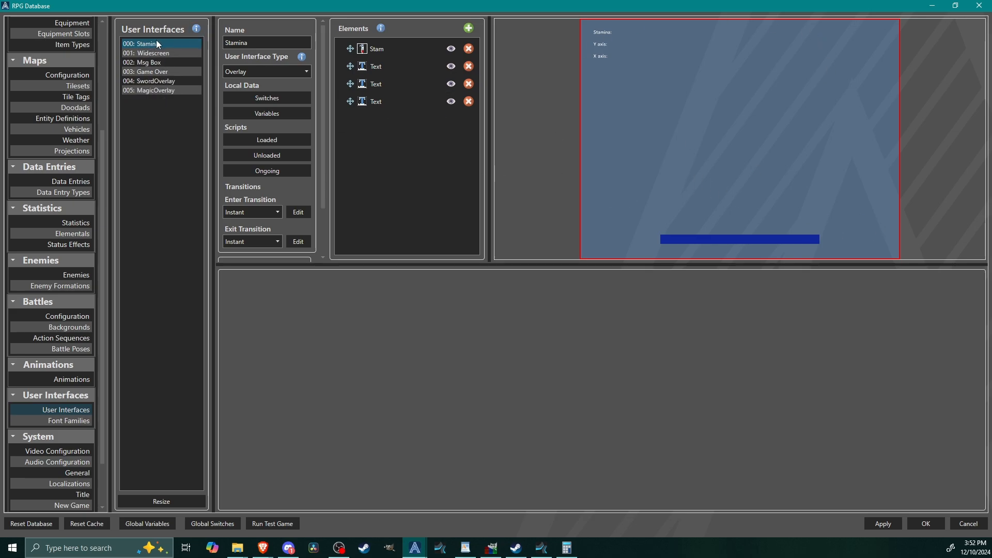
pyautogui.doubleClick(264, 43)
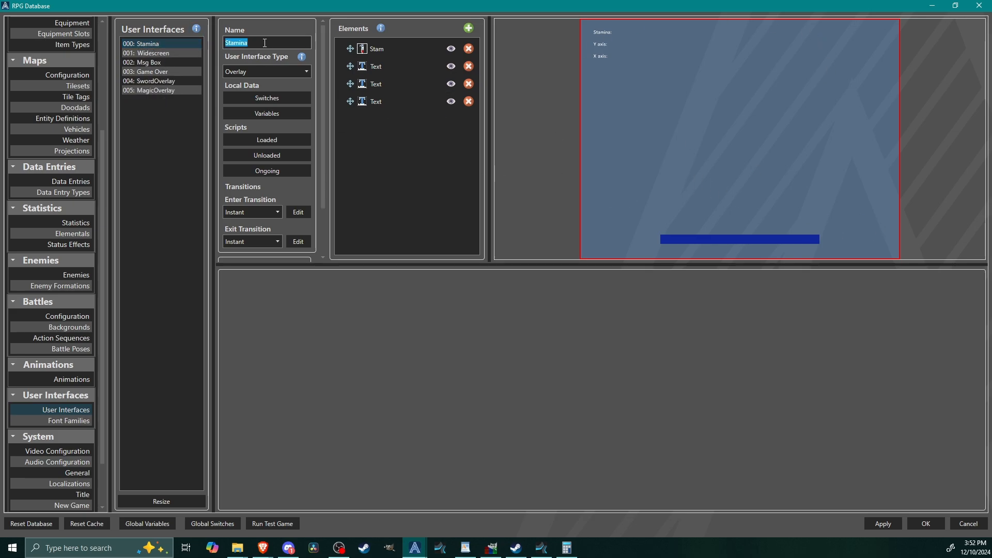
pyautogui.write('HUD')
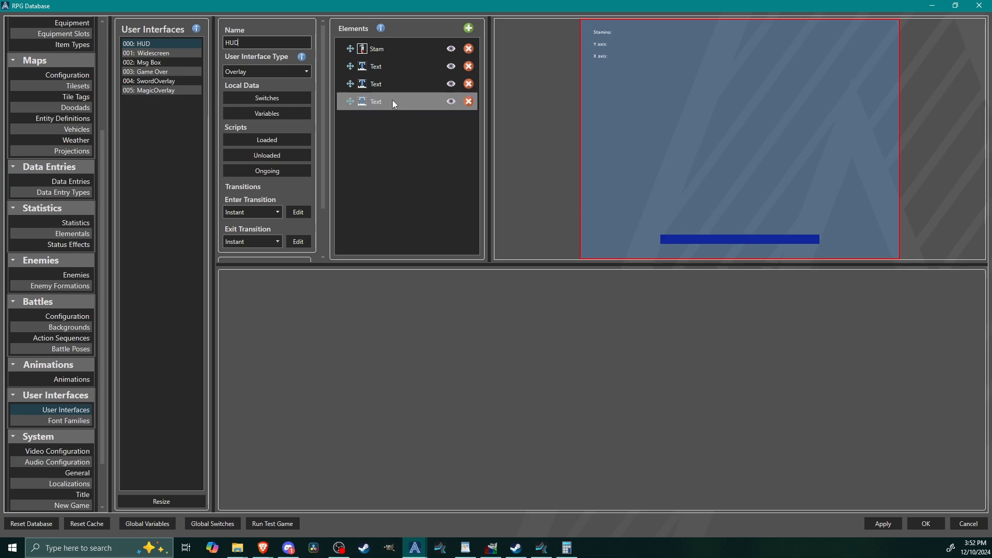
pyautogui.click(379, 54)
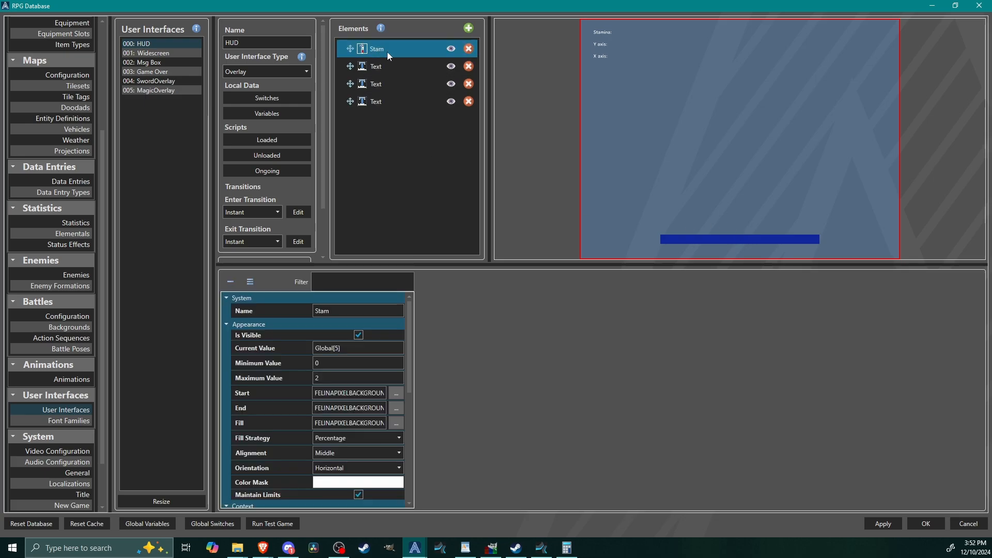
pyautogui.click(469, 49)
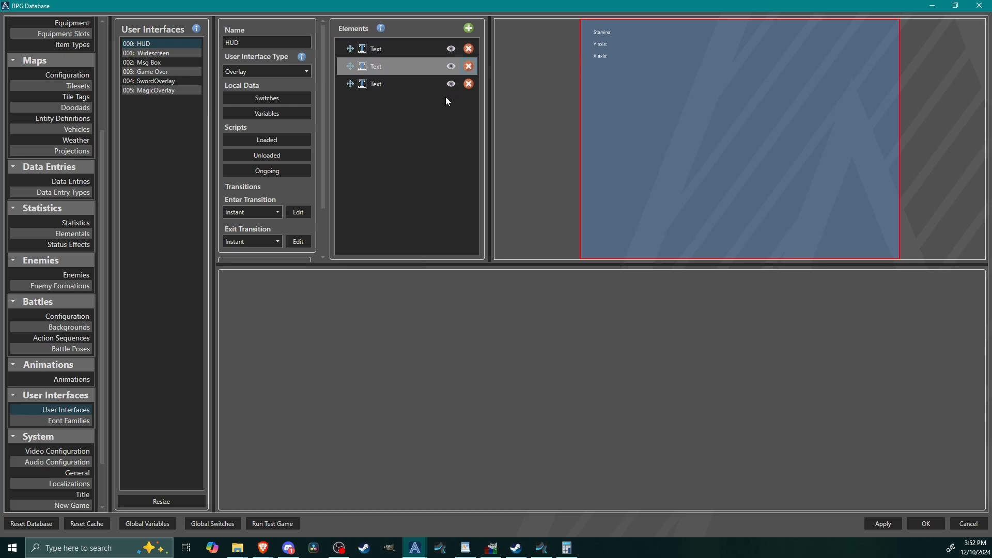
# Step: Relabel the Stamina text element's line as HP: and add the lines MP: and SP: below it
pyautogui.click(408, 49)
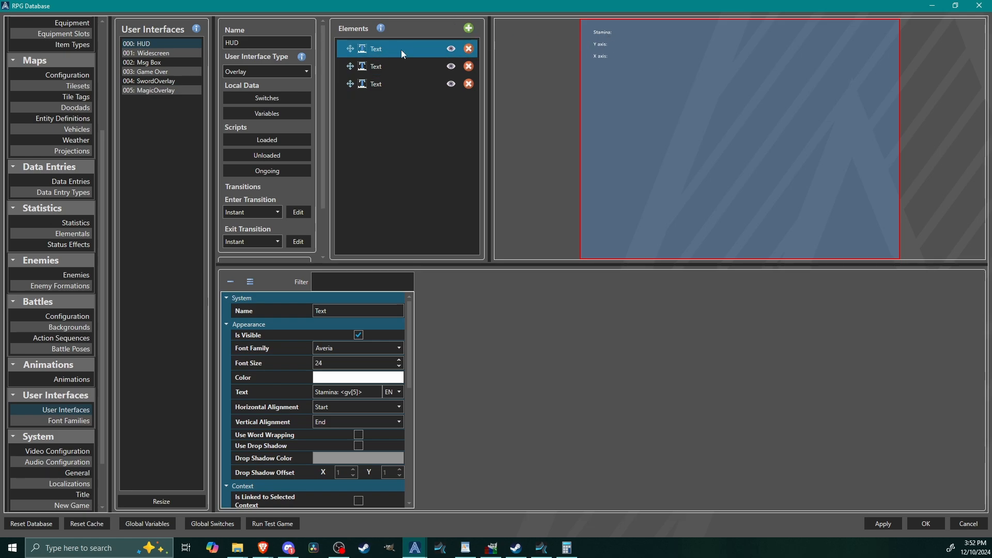
pyautogui.click(368, 393)
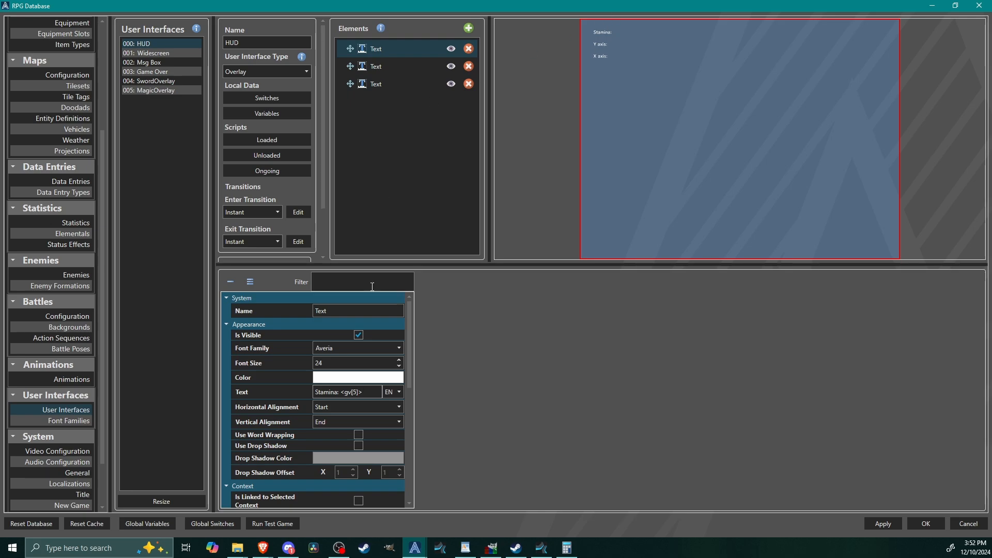
pyautogui.doubleClick(329, 393)
pyautogui.write('HP')
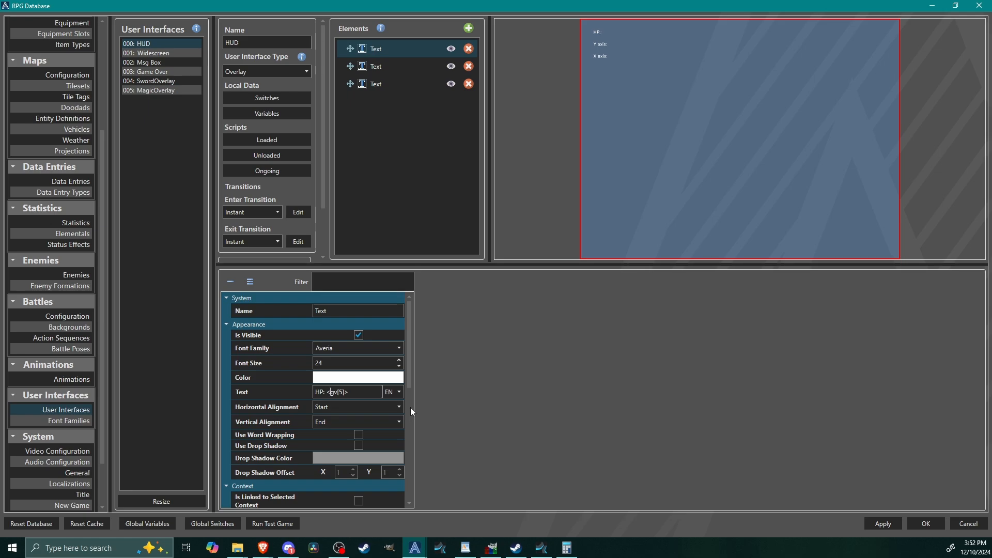
pyautogui.press('Return')
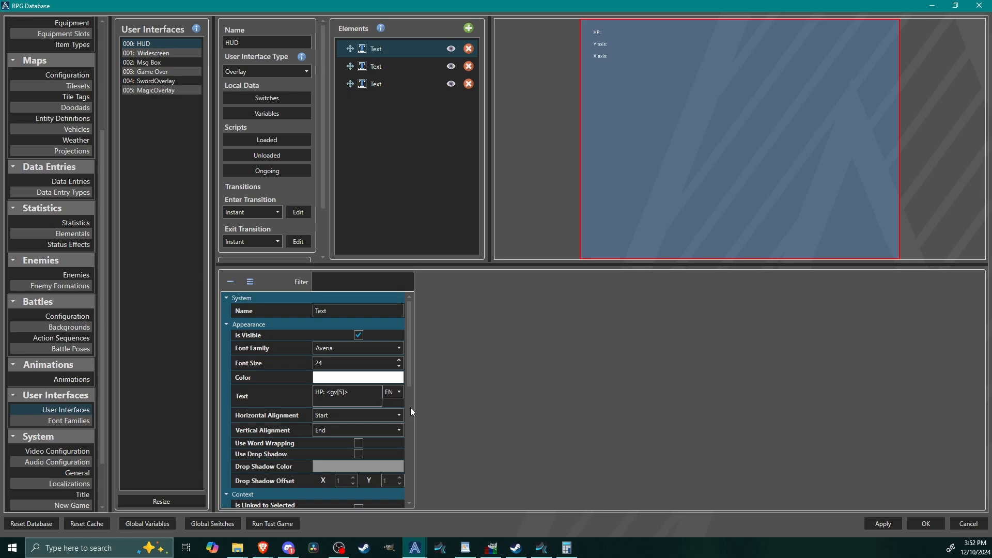
pyautogui.write('MP:')
pyautogui.press('Return')
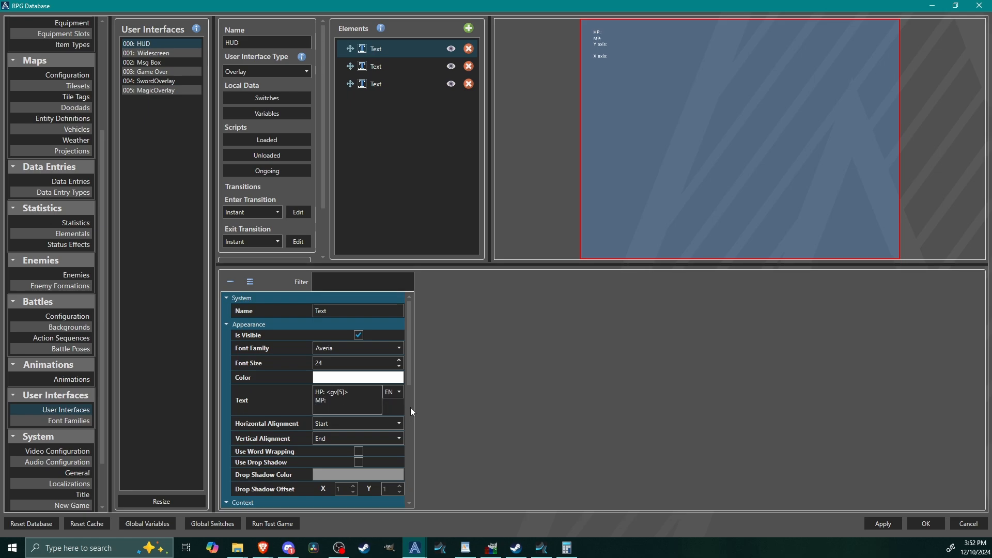
pyautogui.write('SP:')
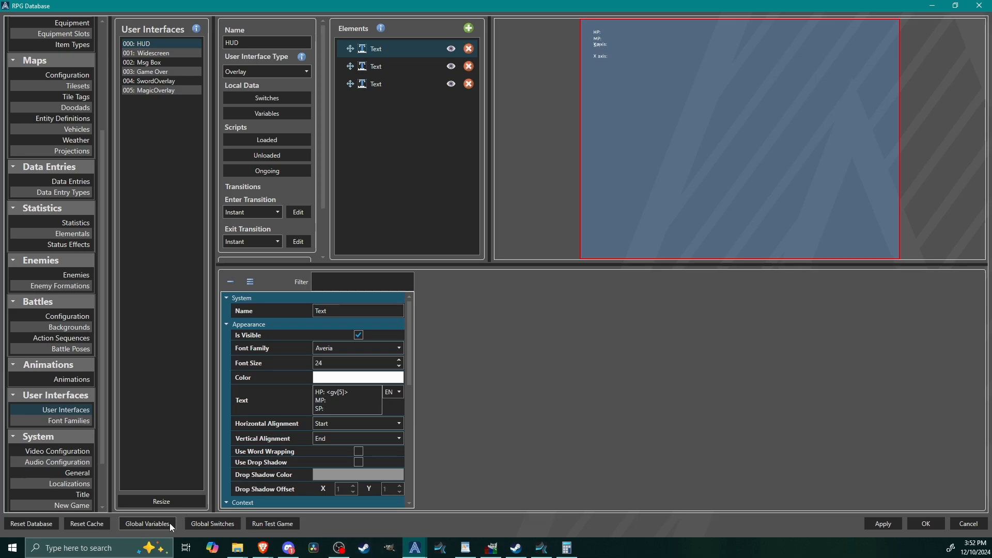
# Step: Look up the hero stat numbers in the global variables list and set the HP line's variable tag to <gv[14]>
pyautogui.click(149, 524)
pyautogui.click(399, 117)
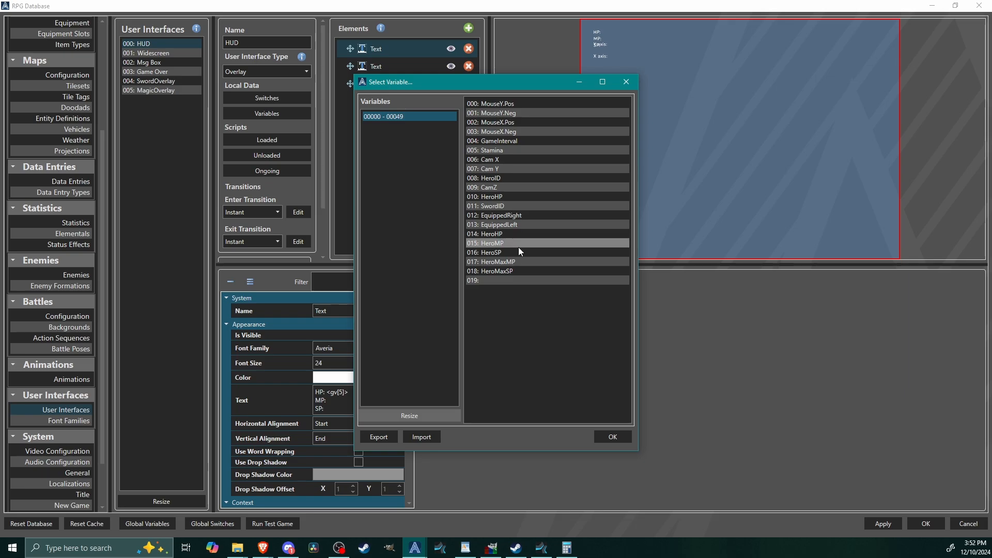
pyautogui.click(611, 437)
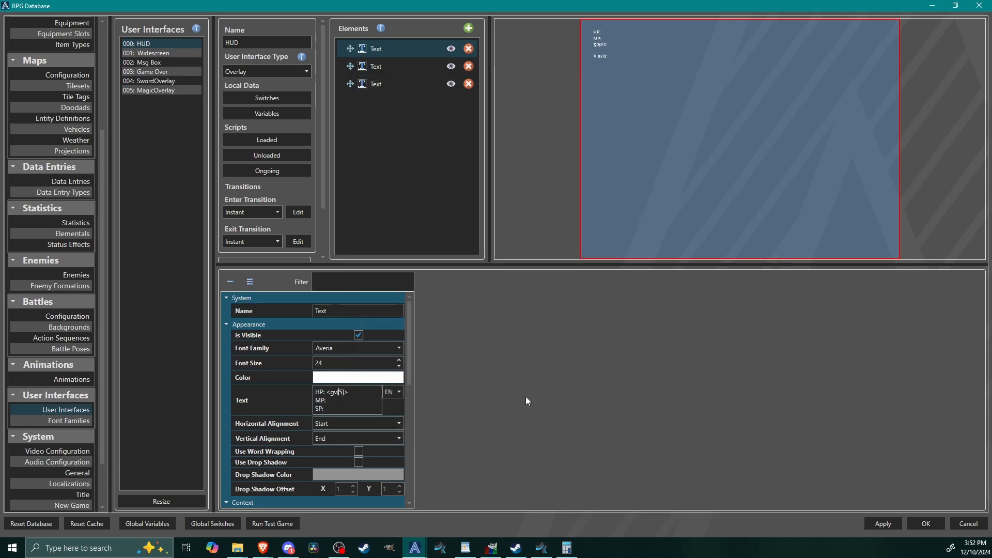
pyautogui.press('BackSpace')
pyautogui.write('14')
# Step: Copy the HP variable tag to the other two lines, using <gv[15]> for MP and <gv[16]> for SP
pyautogui.moveTo(315, 400); pyautogui.dragTo(327, 393)
pyautogui.hotkey('ctrl', 'c')
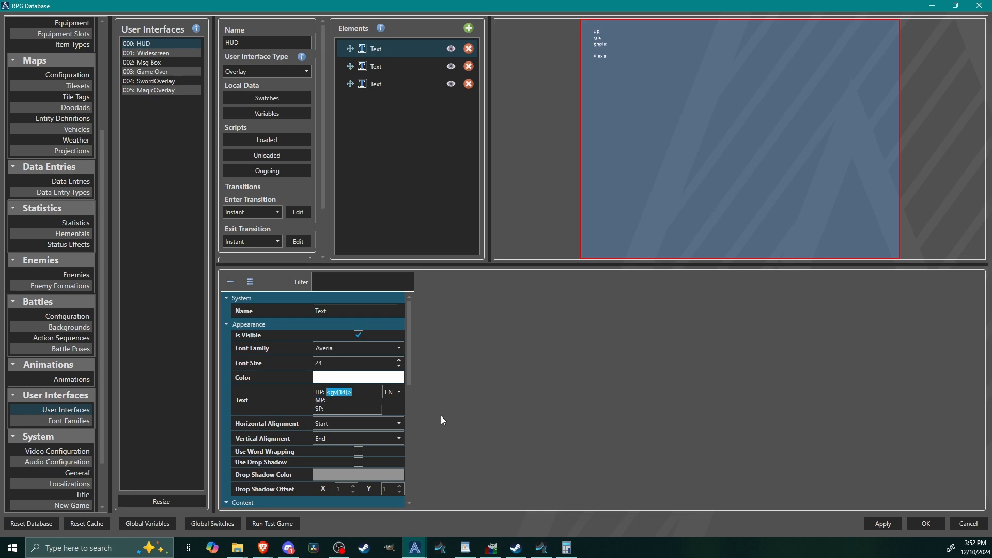
pyautogui.press('Down')
pyautogui.hotkey('ctrl', 'v')
pyautogui.press('Down')
pyautogui.hotkey('ctrl', 'v')
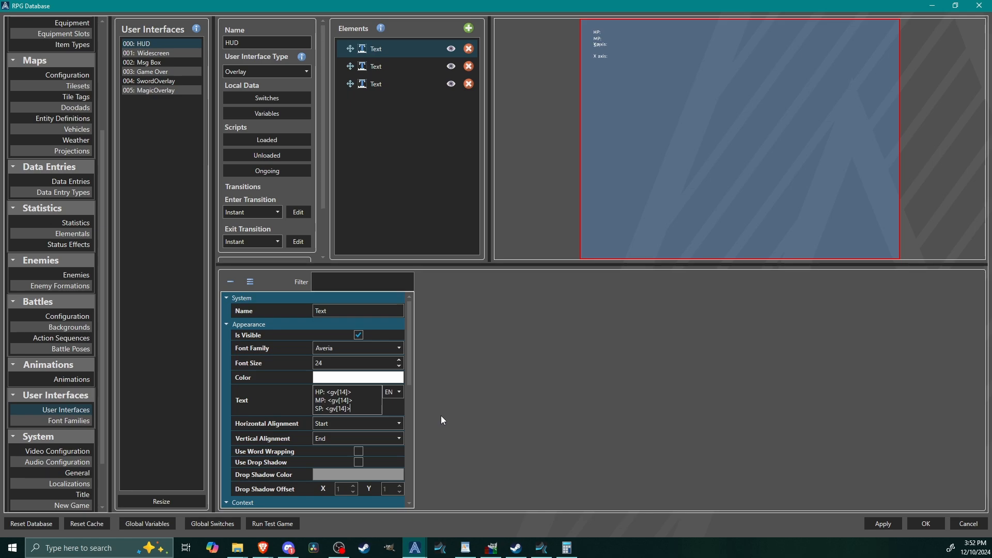
pyautogui.press('Left')
pyautogui.press('Left')
pyautogui.press('BackSpace')
pyautogui.write('6')
pyautogui.press('Up')
pyautogui.press('Delete')
pyautogui.write('5')
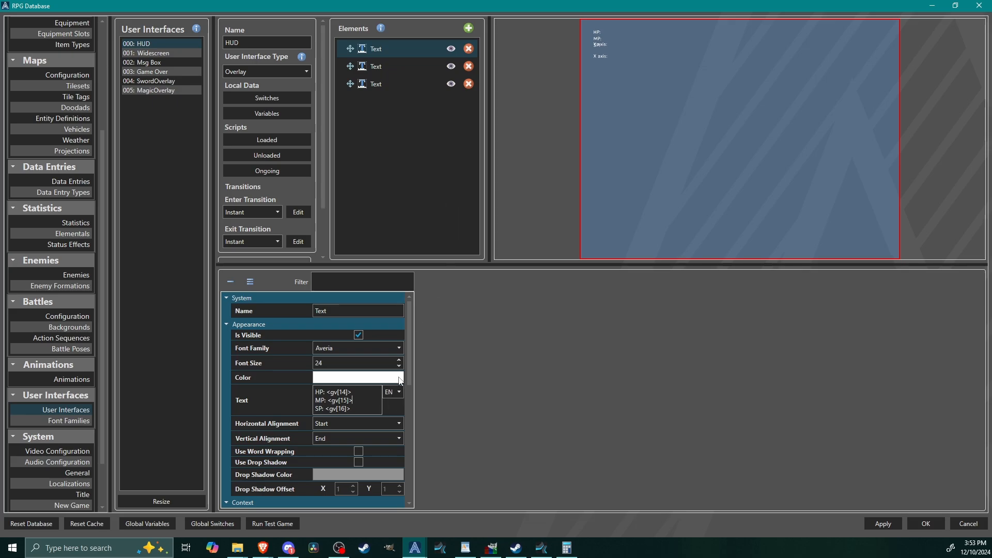
# Step: Set the HP/MP/SP text element's relative Y to 19% and its font size to 36
pyautogui.scroll(-5, 408, 387)
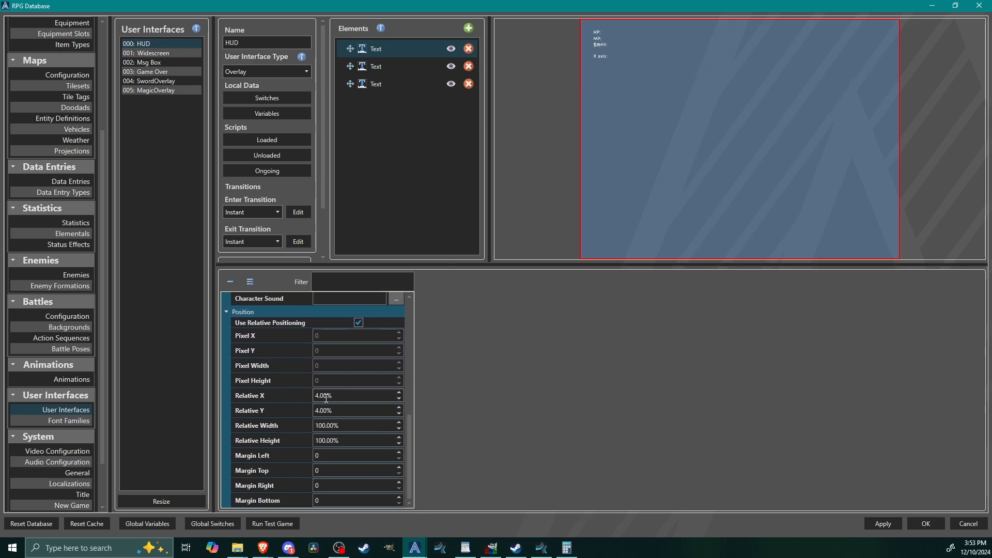
pyautogui.doubleClick(344, 407)
pyautogui.write('19')
pyautogui.click(530, 341)
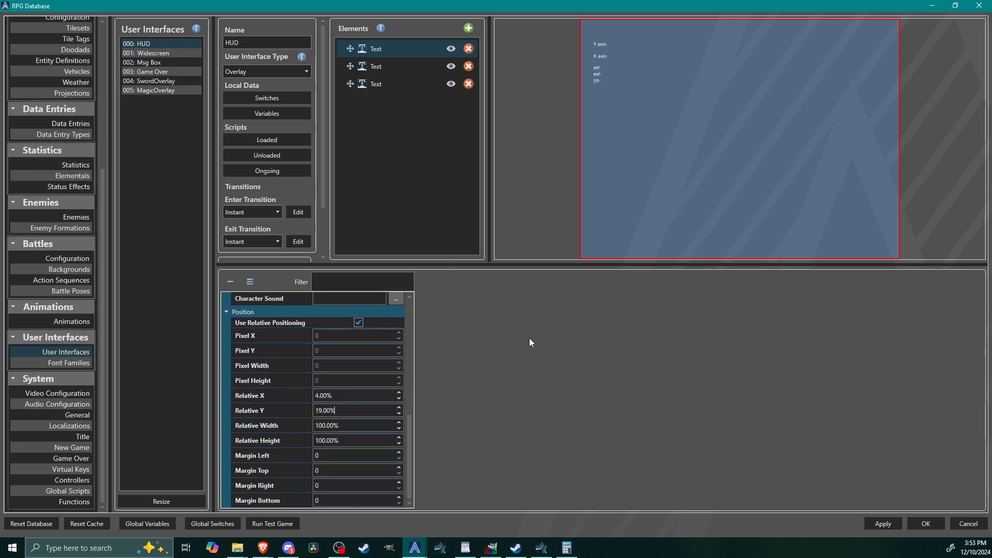
pyautogui.scroll(5, 405, 399)
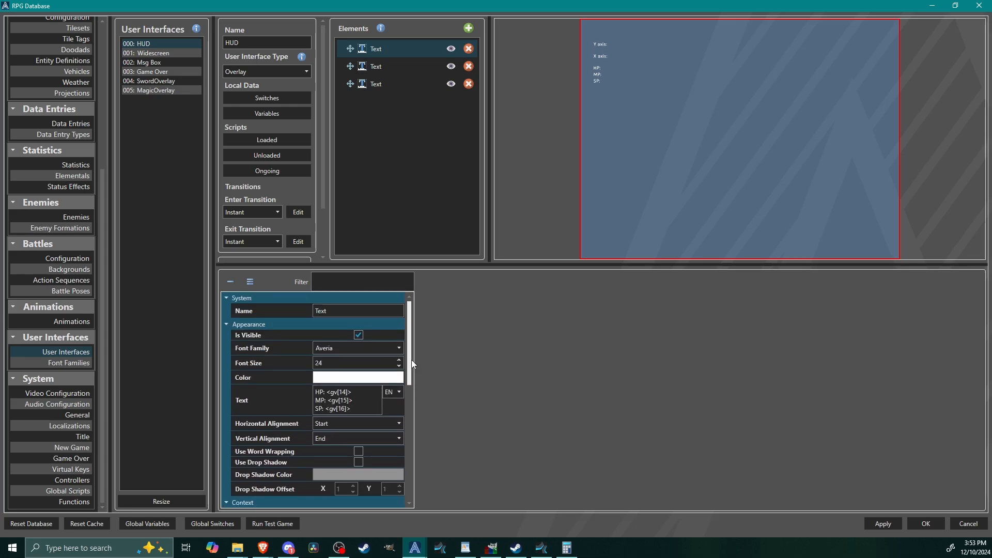
pyautogui.doubleClick(350, 362)
pyautogui.write('36')
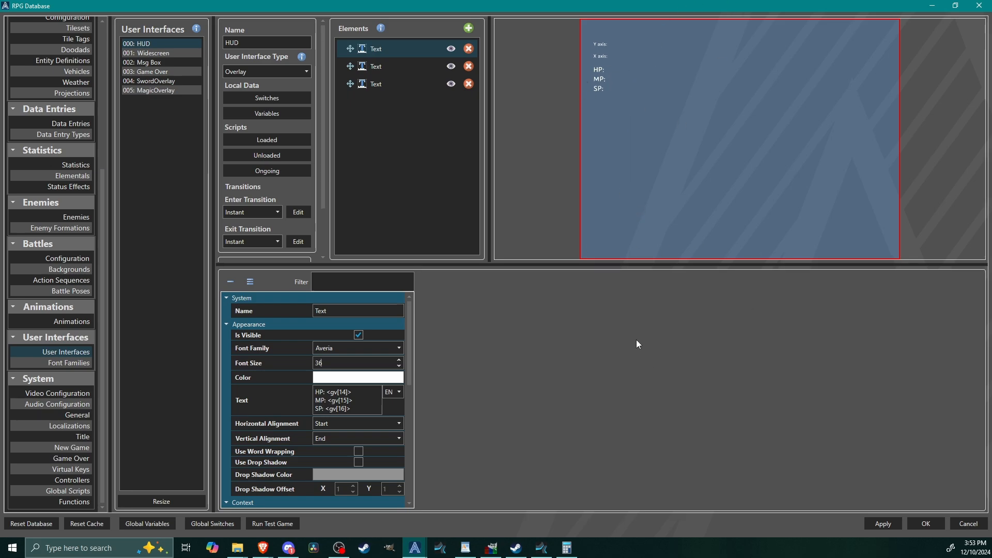
# Step: Add a Templated List element to the HUD and name it Gauges
pyautogui.click(469, 27)
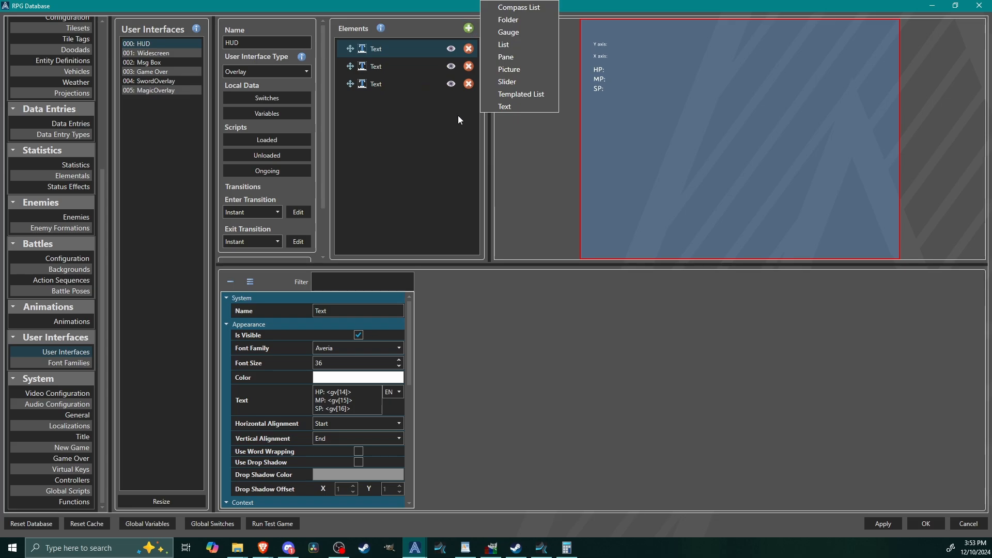
pyautogui.click(532, 96)
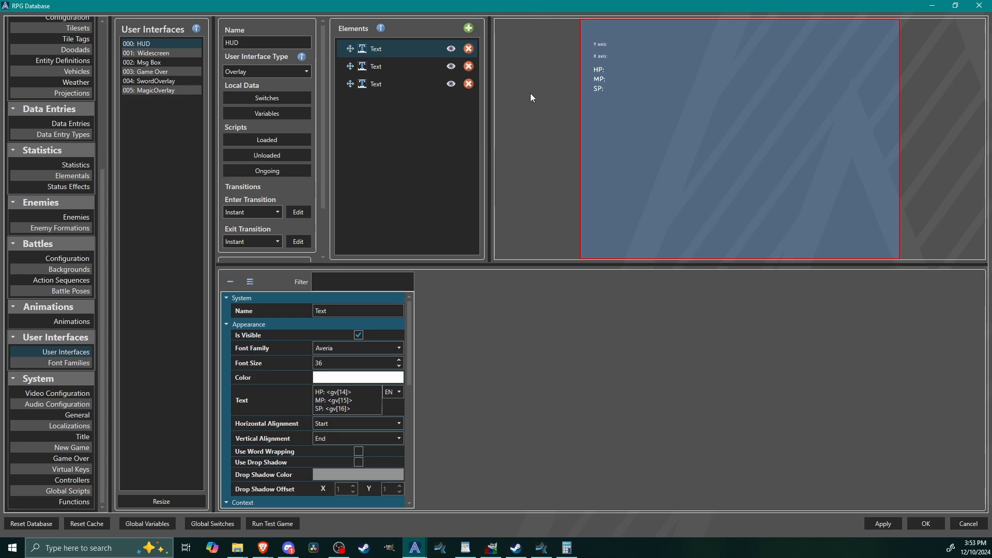
pyautogui.click(319, 311)
pyautogui.write('Gauges')
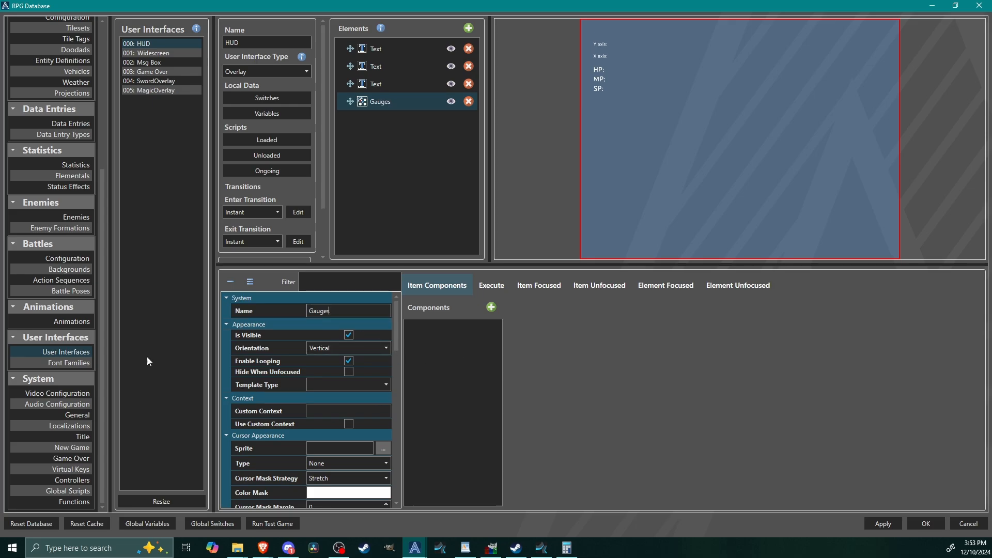
# Step: Set the HUD overlay's context to Active Party and the Gauges list's template type to Character
pyautogui.scroll(-2, 317, 183)
pyautogui.click(285, 237)
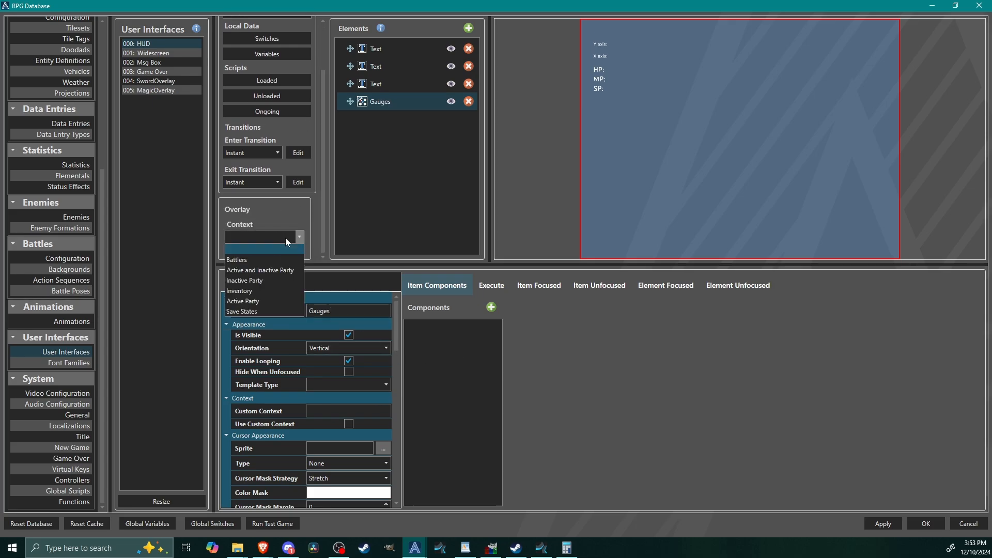
pyautogui.click(259, 300)
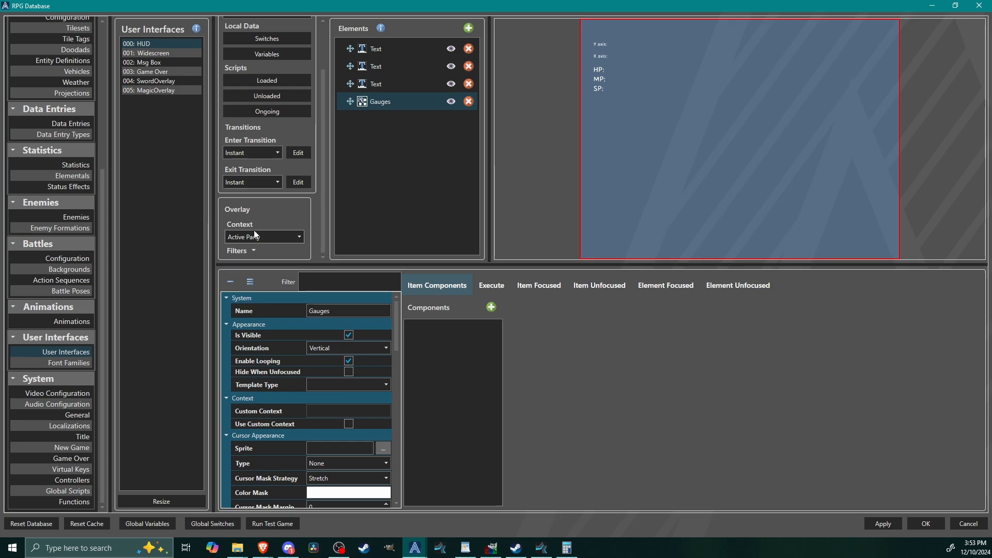
pyautogui.moveTo(323, 234); pyautogui.dragTo(325, 102)
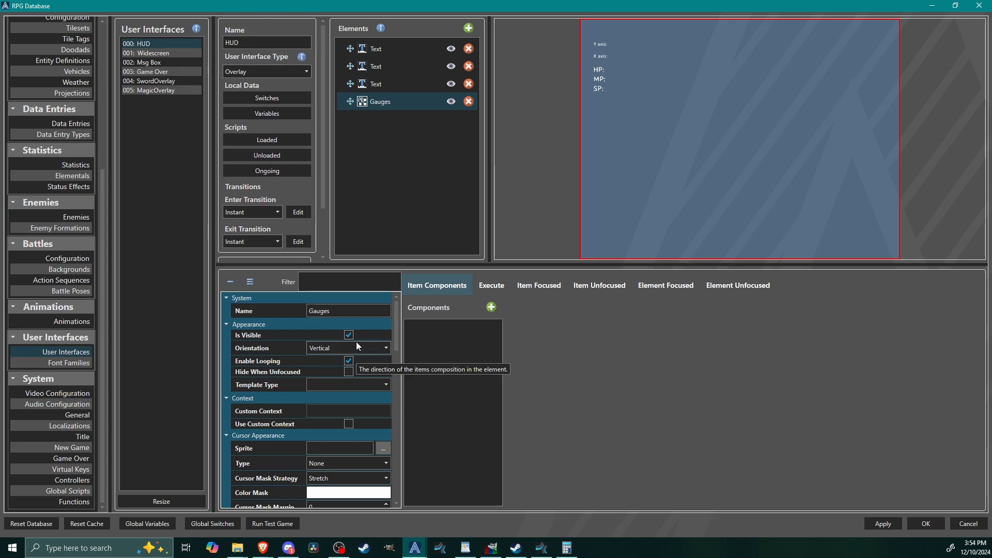
pyautogui.click(327, 385)
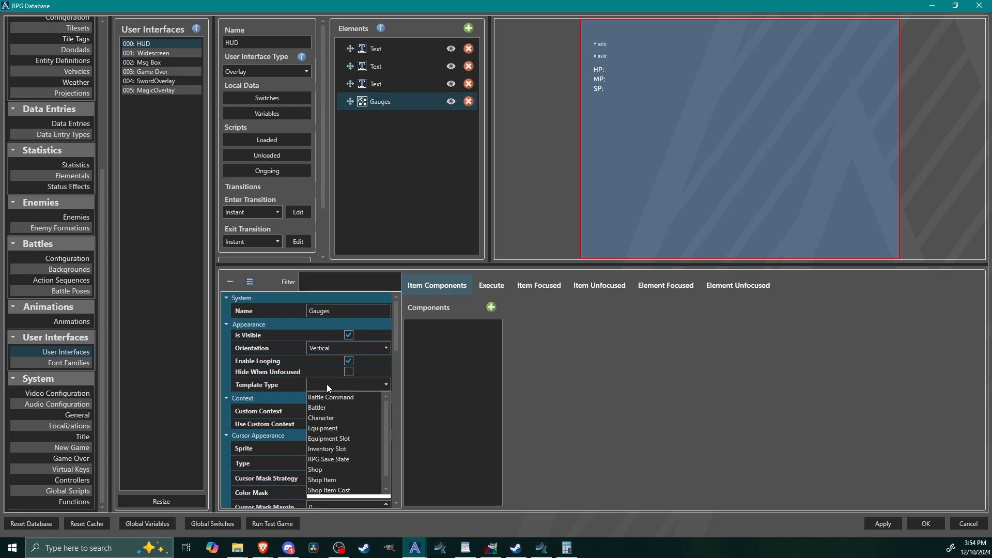
pyautogui.click(331, 415)
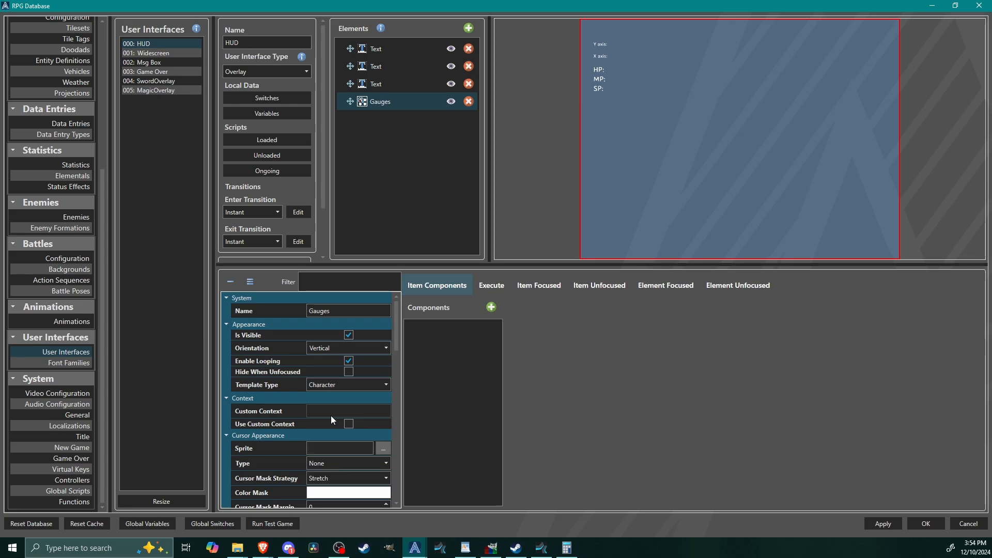
# Step: Add a gauge component to the Gauges list and name it HP Gauge
pyautogui.click(492, 308)
pyautogui.click(524, 291)
pyautogui.click(474, 327)
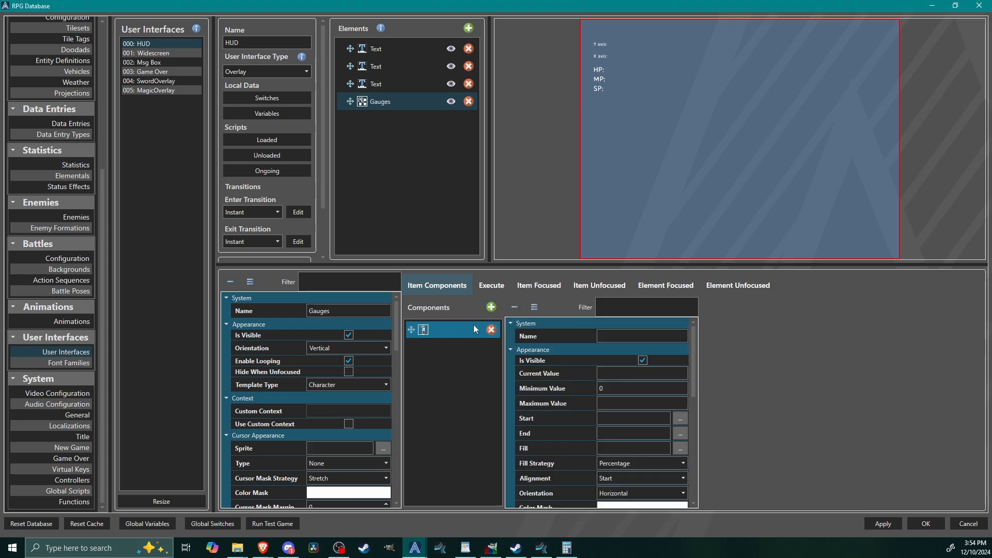
pyautogui.click(667, 334)
pyautogui.write('HP Gauge')
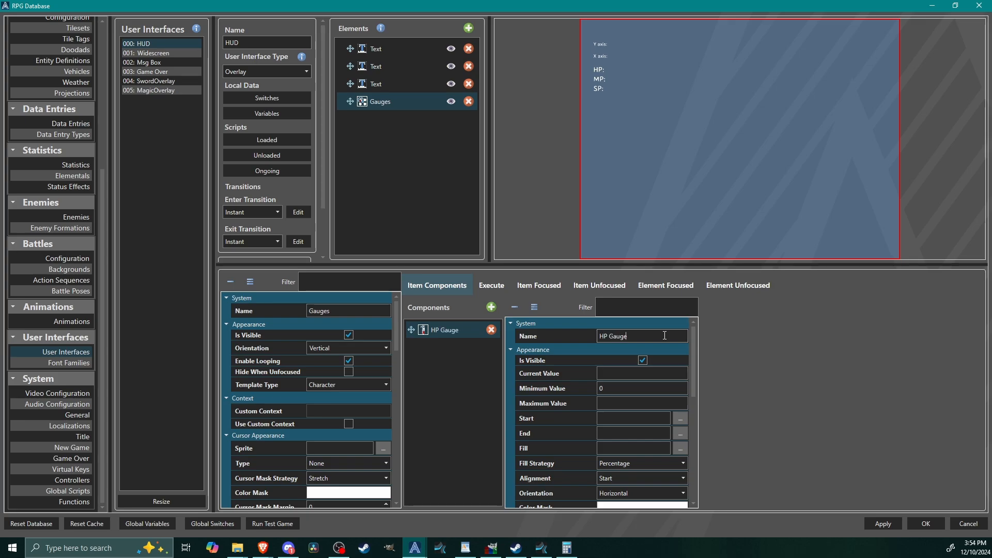
# Step: Set the HP Gauge's maximum value to Statistics[max_hp]
pyautogui.click(641, 403)
pyautogui.write('Stati')
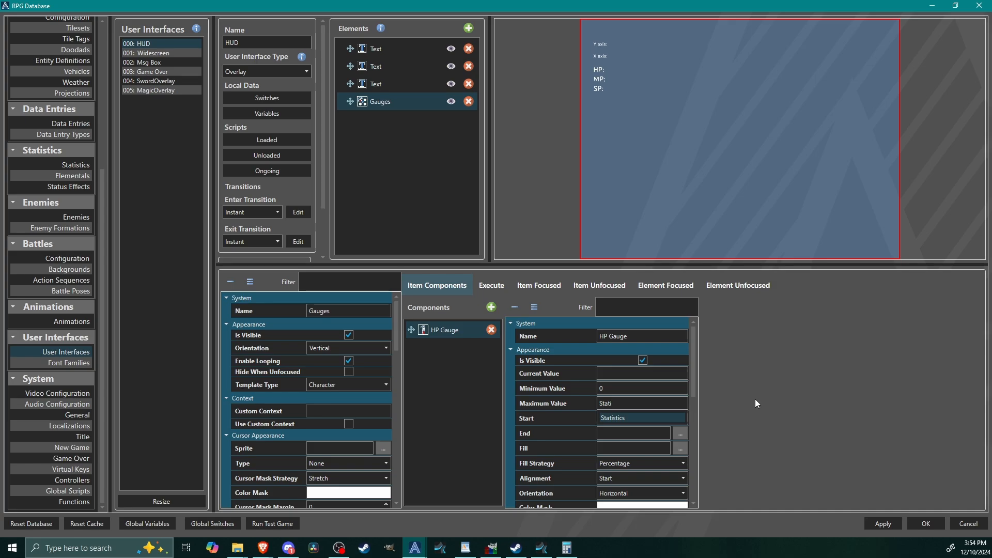
pyautogui.click(628, 416)
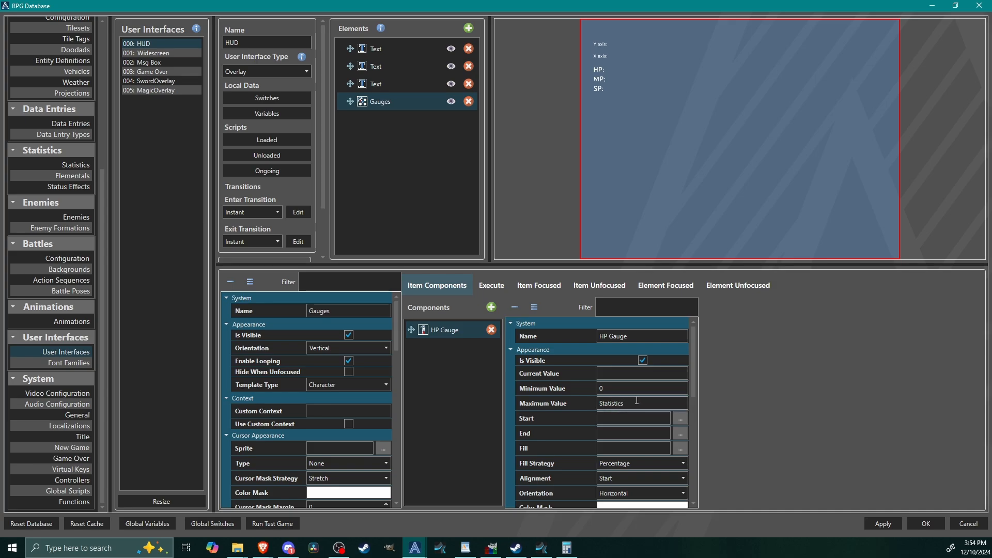
pyautogui.write('[max')
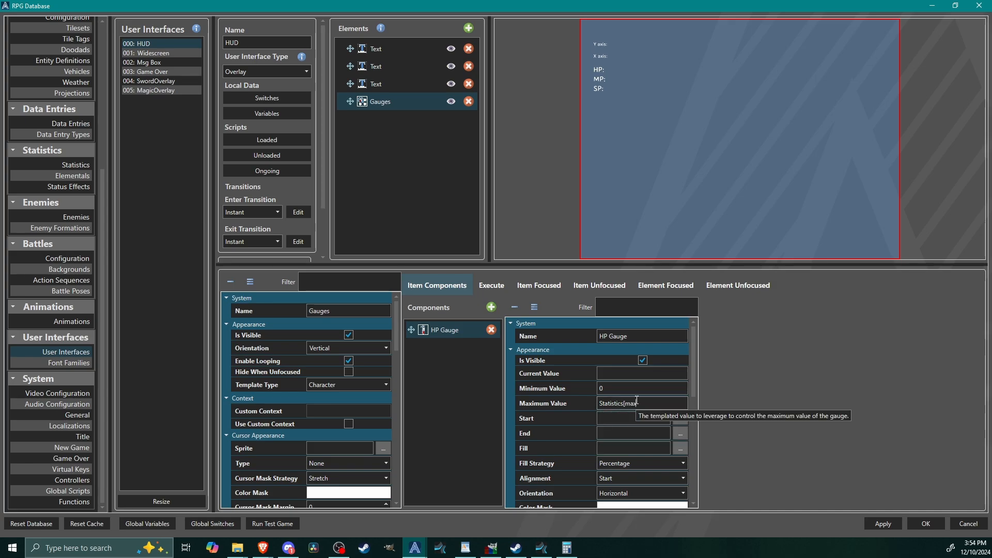
pyautogui.write('hp]')
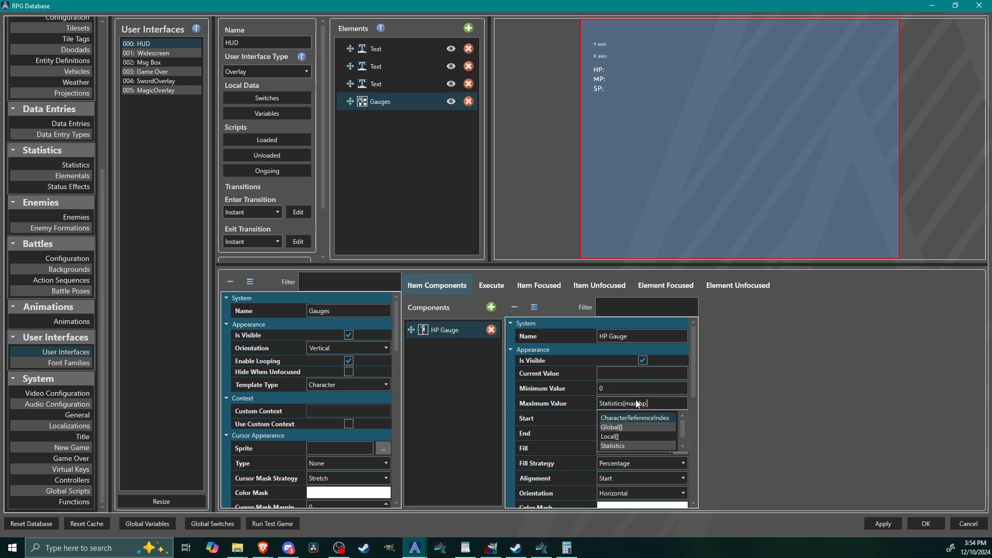
# Step: Copy the HP Gauge's maximum value expression into its current value and edit it to Statistics[hp]
pyautogui.click(666, 402)
pyautogui.hotkey('ctrl', 'a')
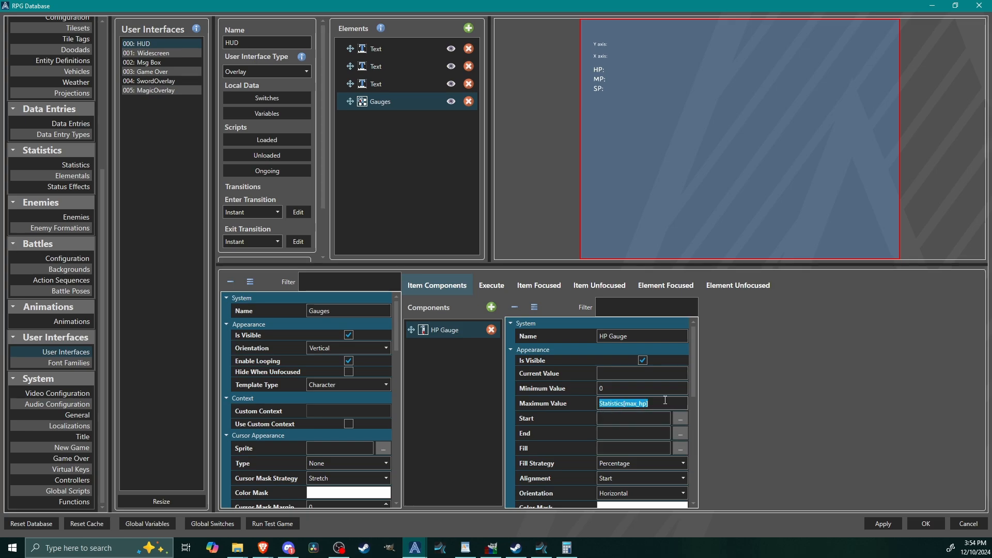
pyautogui.hotkey('ctrl', 'c')
pyautogui.click(627, 373)
pyautogui.hotkey('ctrl', 'v')
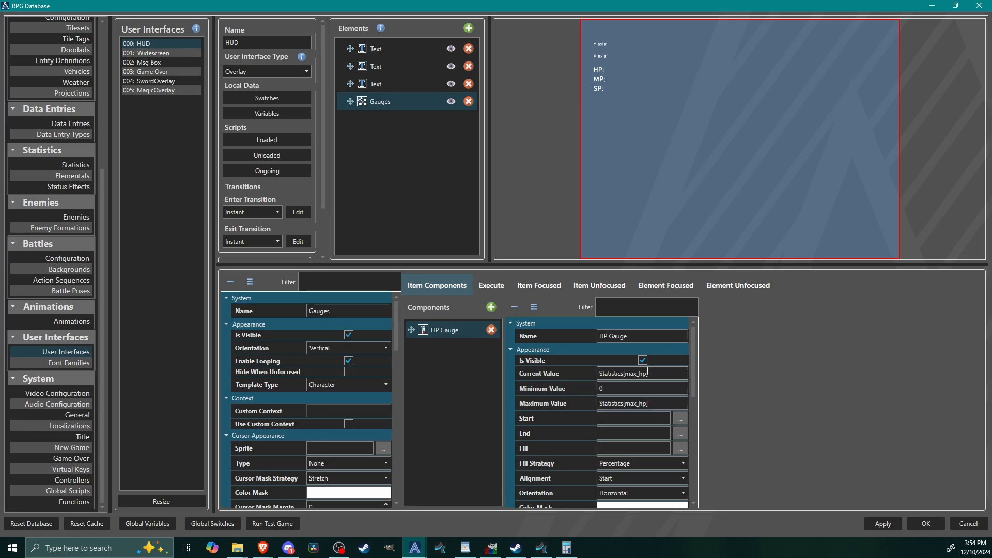
pyautogui.press('BackSpace')
pyautogui.press('BackSpace')
pyautogui.press('BackSpace')
pyautogui.press('BackSpace')
pyautogui.press('BackSpace')
pyautogui.write('[')
# Step: Choose Percentage as the HP Gauge's fill strategy
pyautogui.scroll(-2, 691, 384)
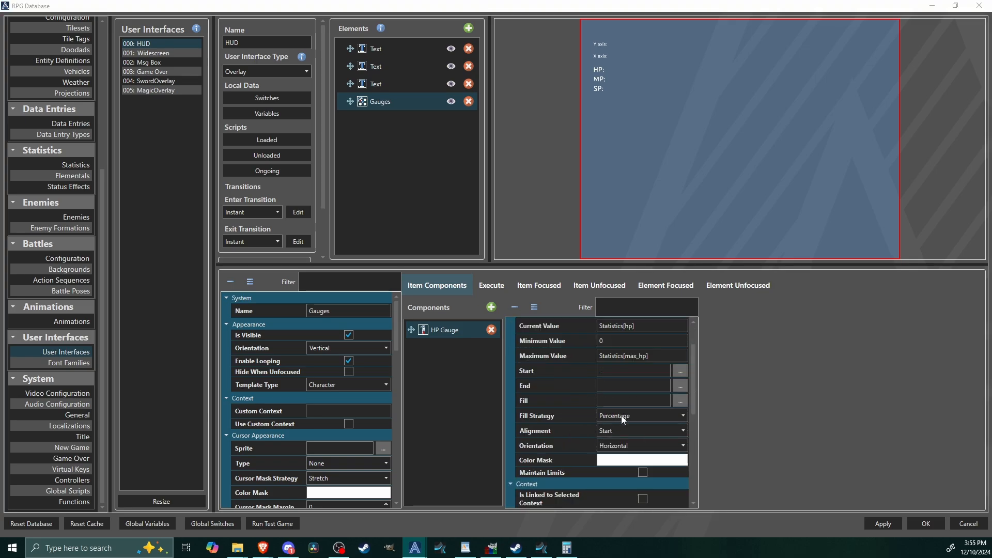
pyautogui.click(657, 413)
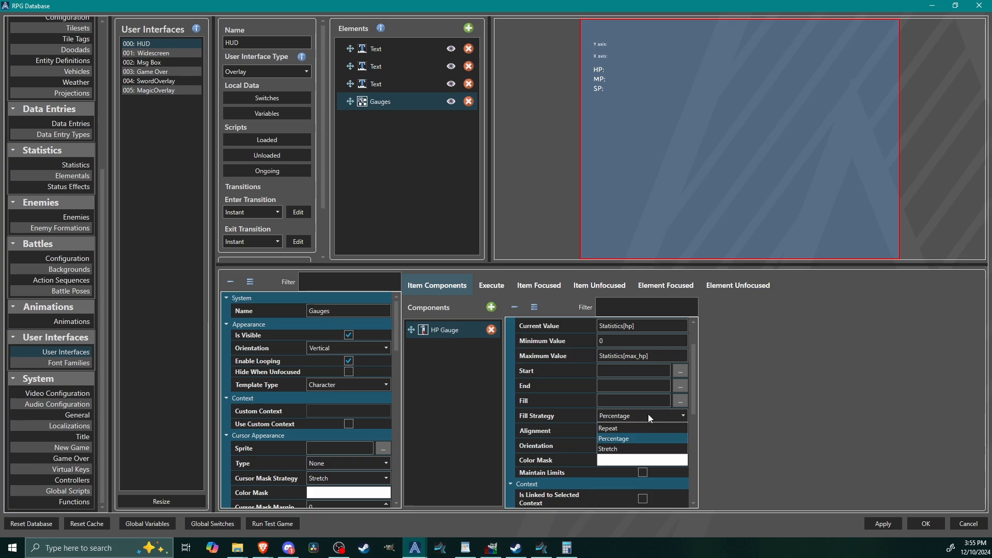
pyautogui.click(609, 438)
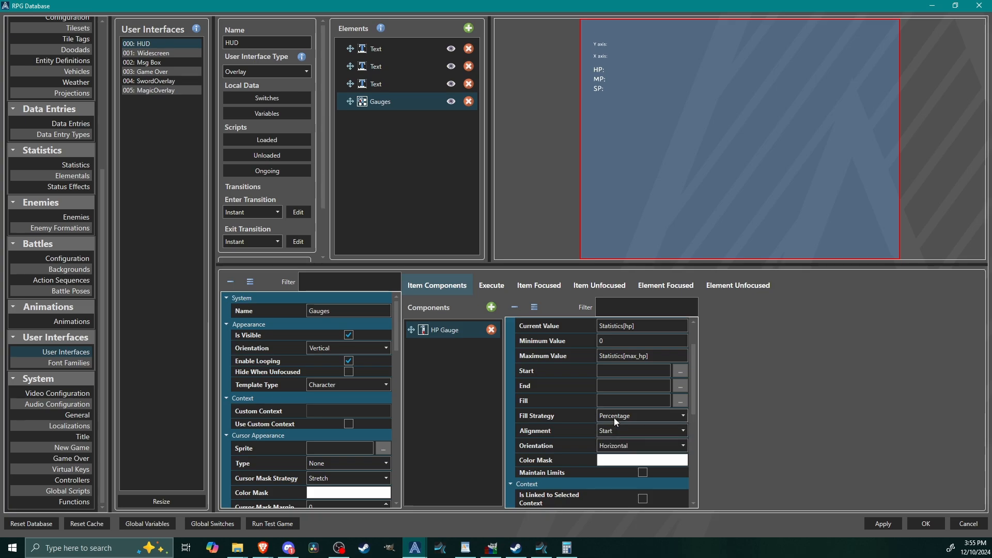
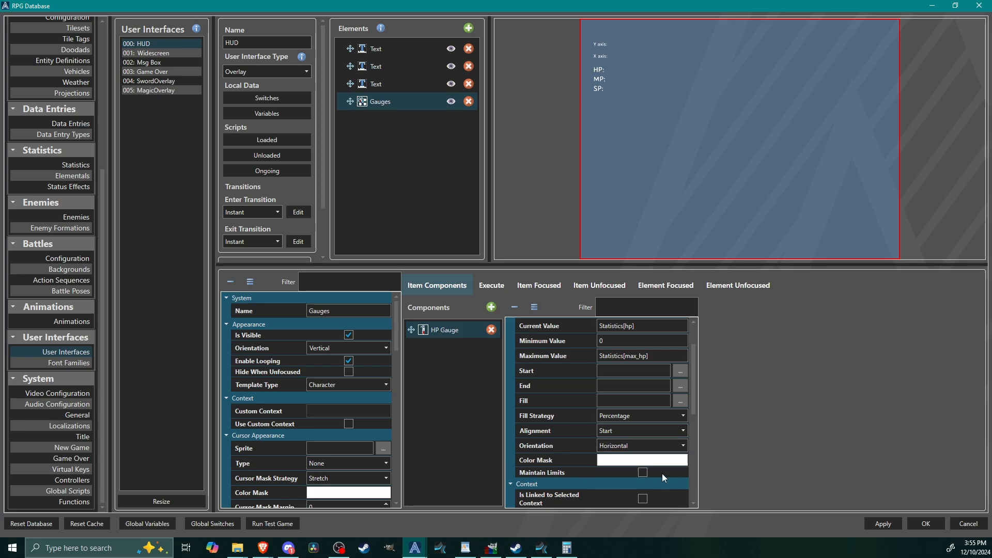
# Step: Enable Maintain Limits on the HP Gauge and choose rpga-bg-colors.png from the Images folder as its fill sprite
pyautogui.click(643, 473)
pyautogui.click(681, 402)
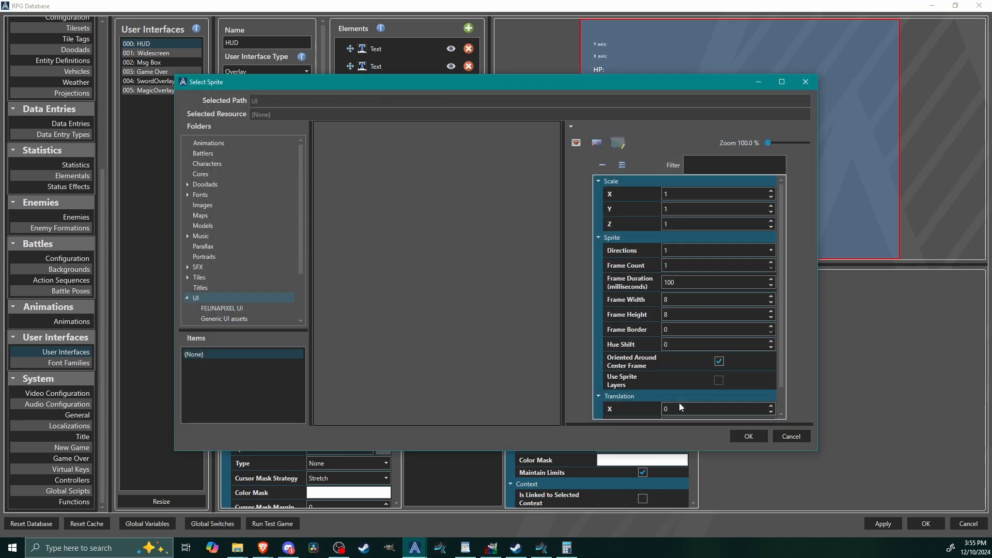
pyautogui.click(211, 205)
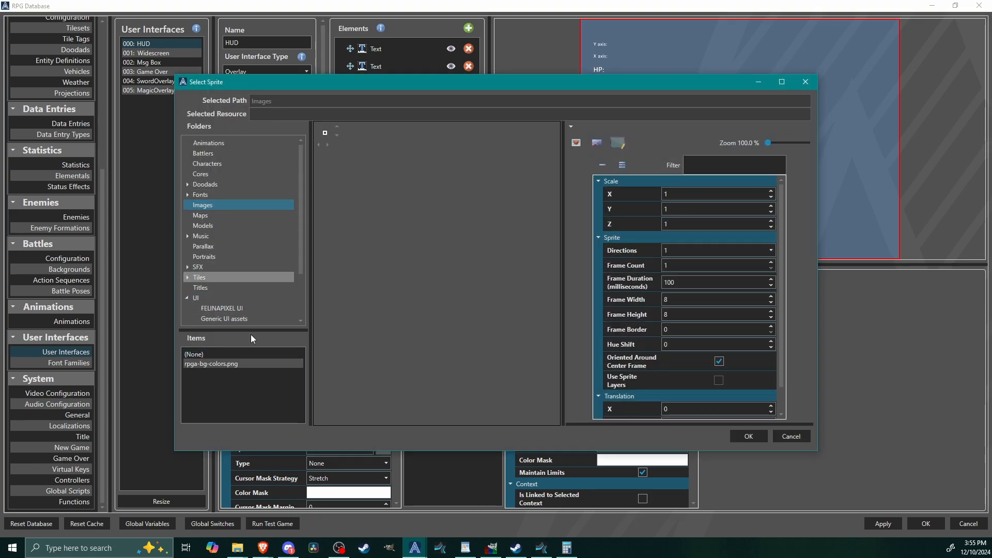
pyautogui.click(228, 364)
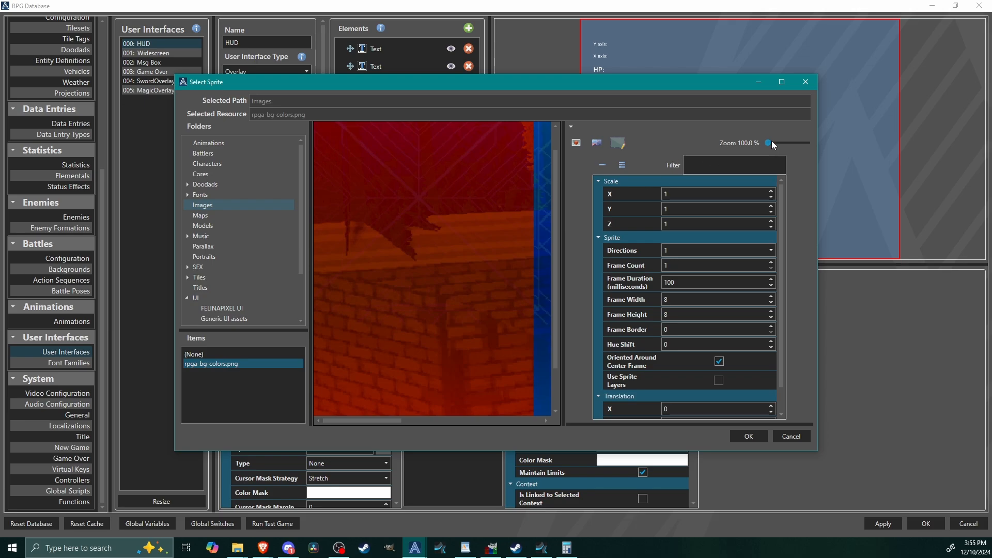
pyautogui.moveTo(770, 142)
pyautogui.mouseDown()
pyautogui.moveTo(753, 141)
pyautogui.moveTo(768, 147)
pyautogui.mouseUp()
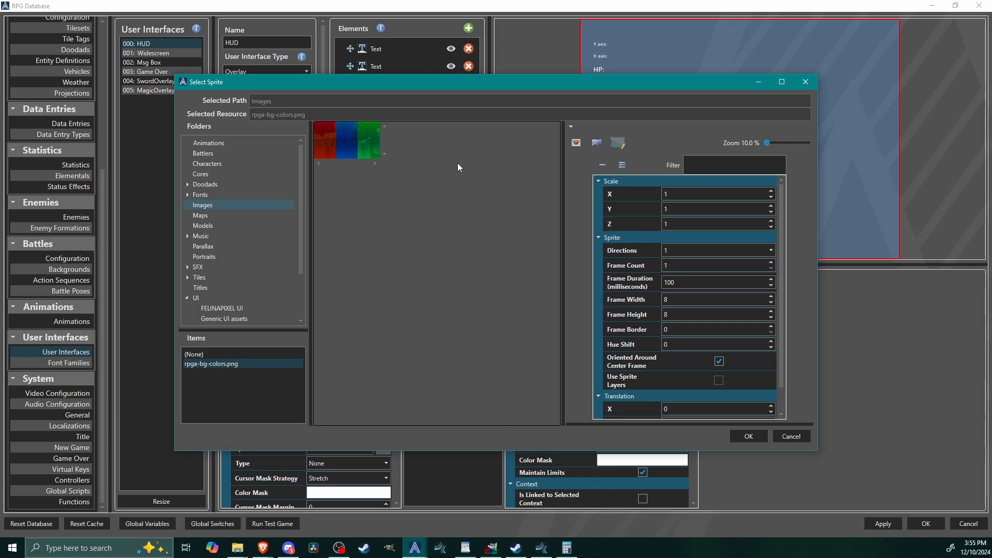
# Step: Set the fill sprite's frame width and frame height to 24 and accept the sprite
pyautogui.click(580, 147)
pyautogui.doubleClick(693, 295)
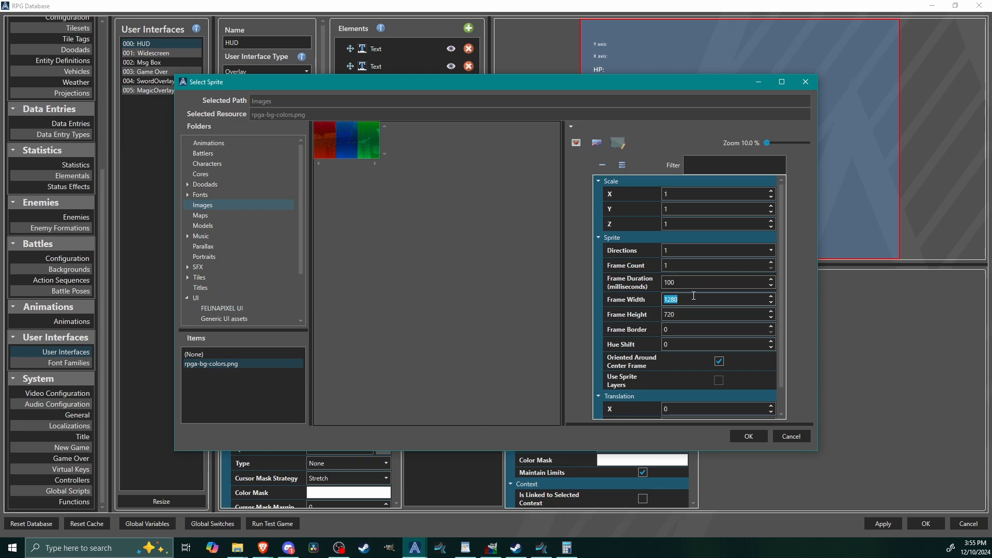
pyautogui.write('240')
pyautogui.doubleClick(698, 315)
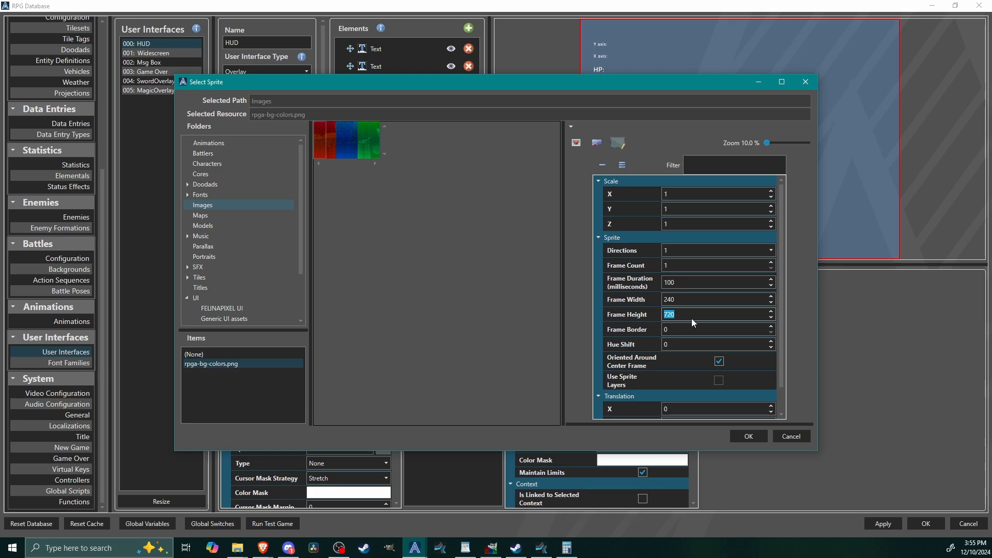
pyautogui.doubleClick(690, 298)
pyautogui.write('2424')
pyautogui.moveTo(767, 143); pyautogui.dragTo(769, 143)
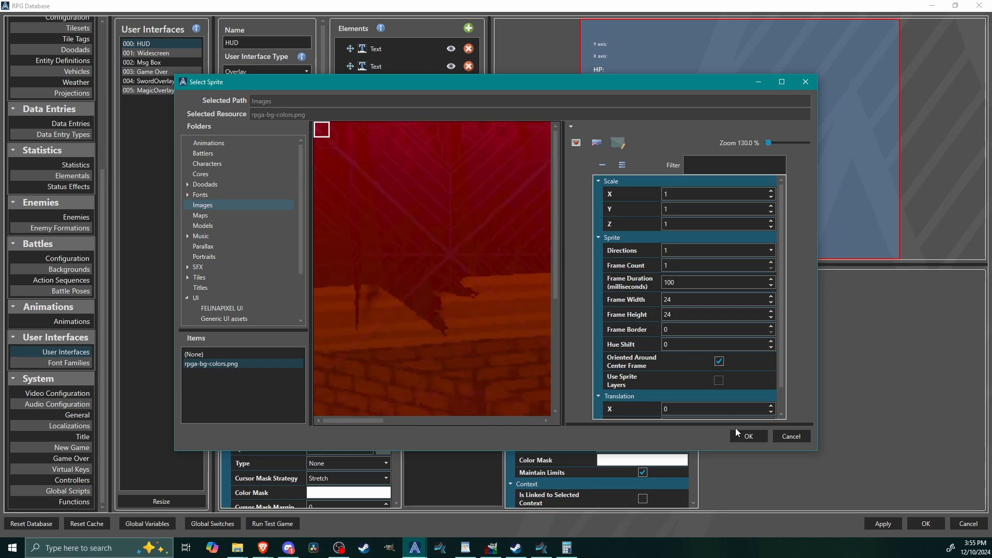
pyautogui.click(748, 438)
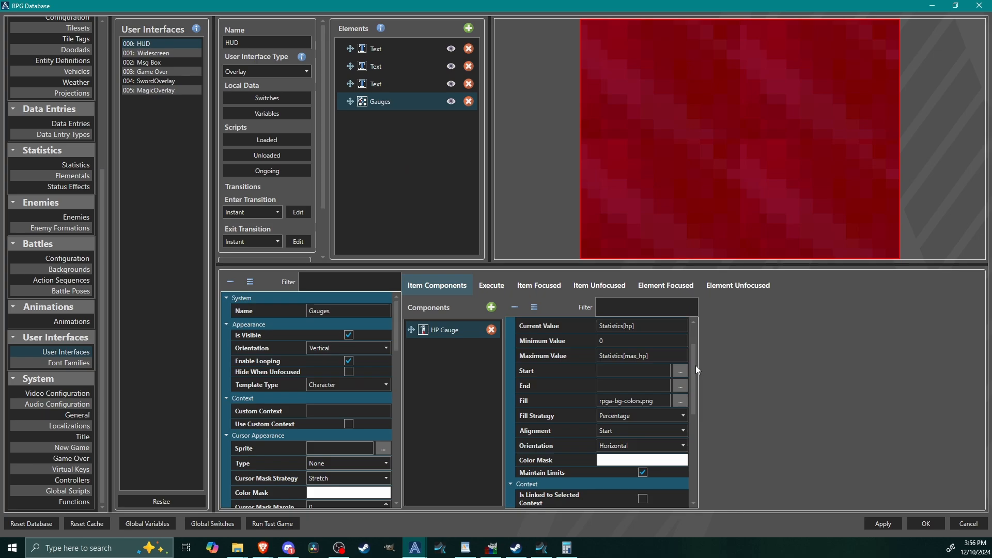
# Step: Set the HP Gauge's relative width to 25% and its relative height to 5%
pyautogui.moveTo(696, 387); pyautogui.dragTo(694, 468)
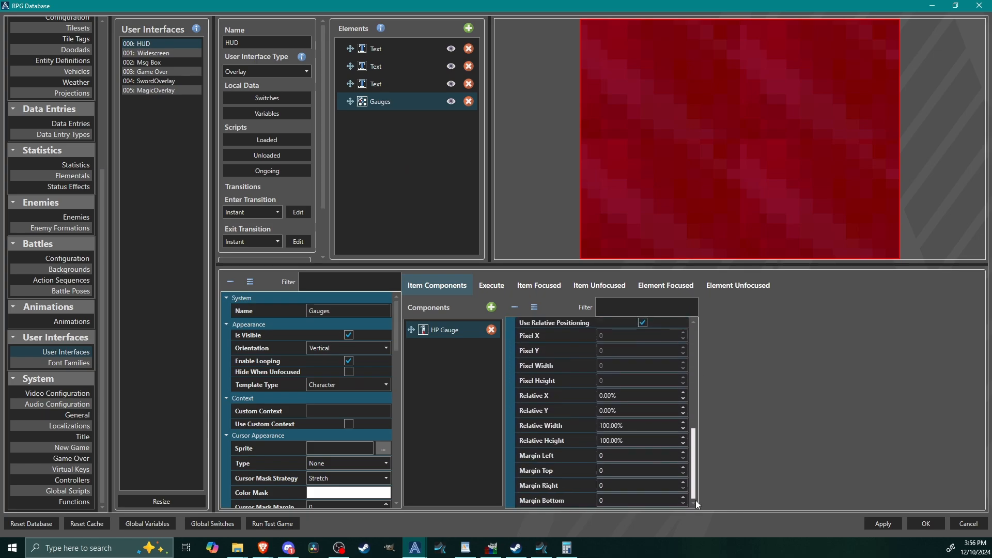
pyautogui.click(646, 426)
pyautogui.write('25')
pyautogui.click(639, 440)
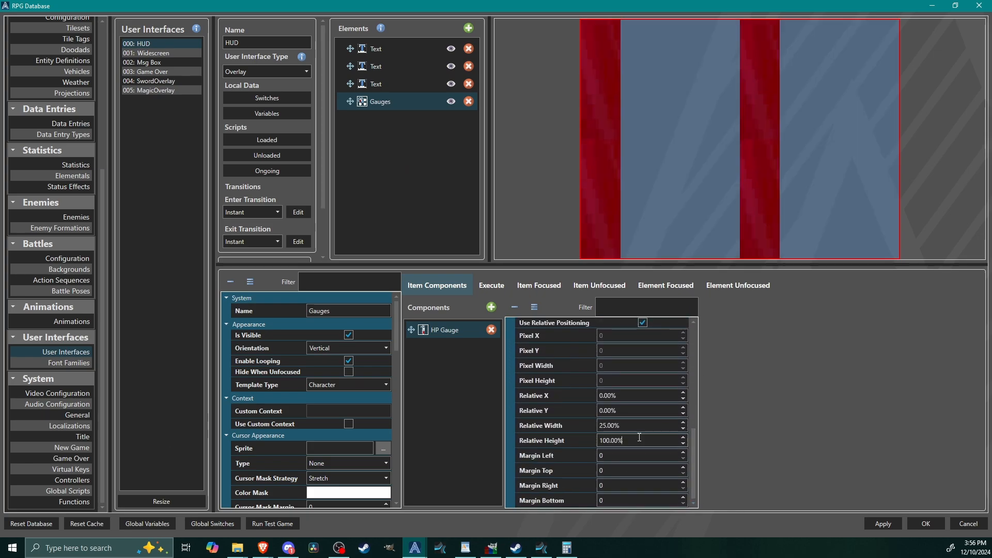
pyautogui.write('5')
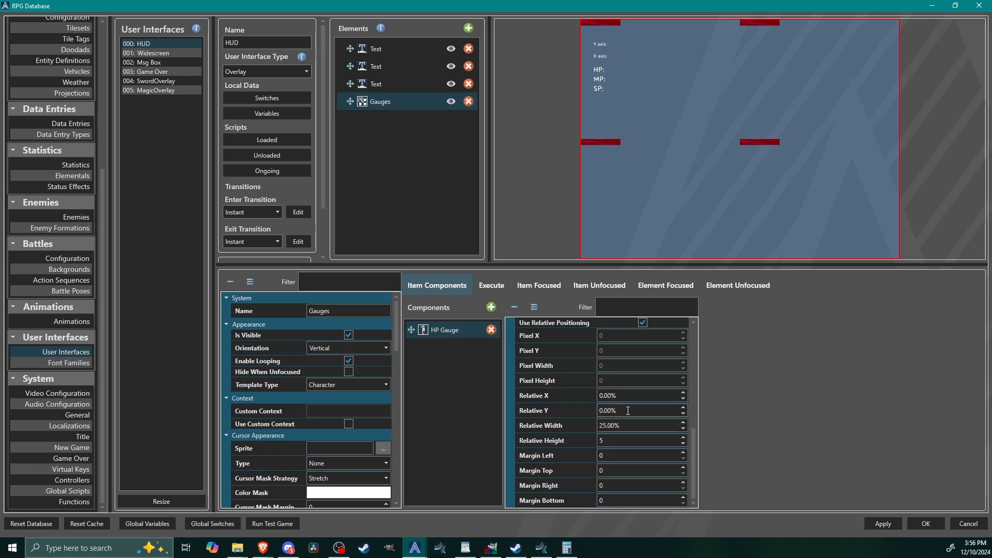
# Step: Position the HP Gauge at relative X 37.5% and relative Y 88%
pyautogui.doubleClick(629, 395)
pyautogui.tripleClick(629, 395)
pyautogui.write('37')
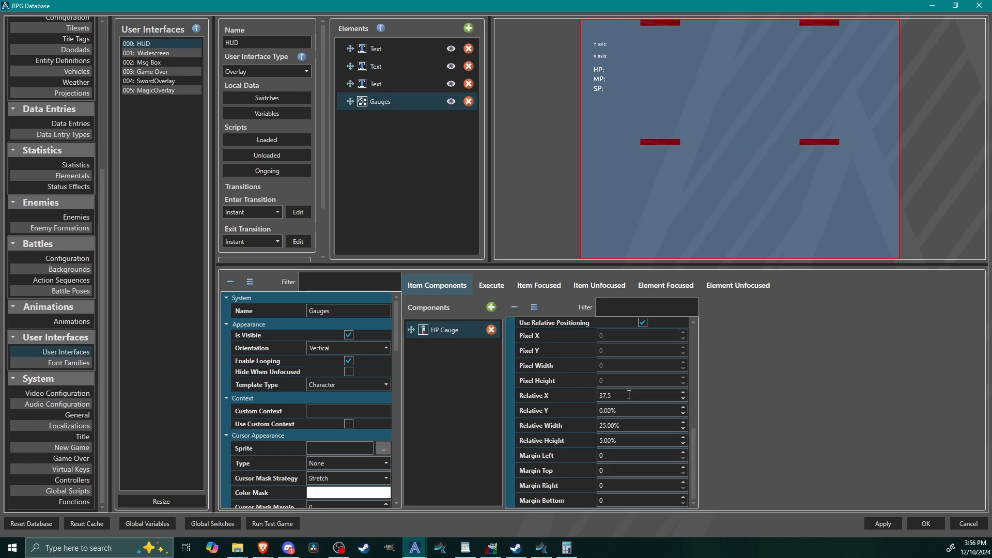
pyautogui.write('.5')
pyautogui.tripleClick(631, 411)
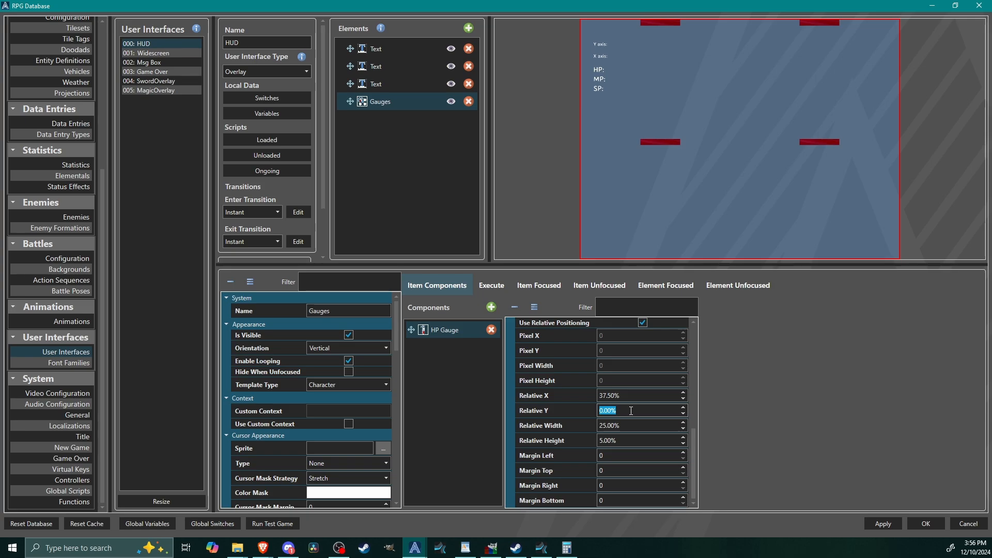
pyautogui.write('88')
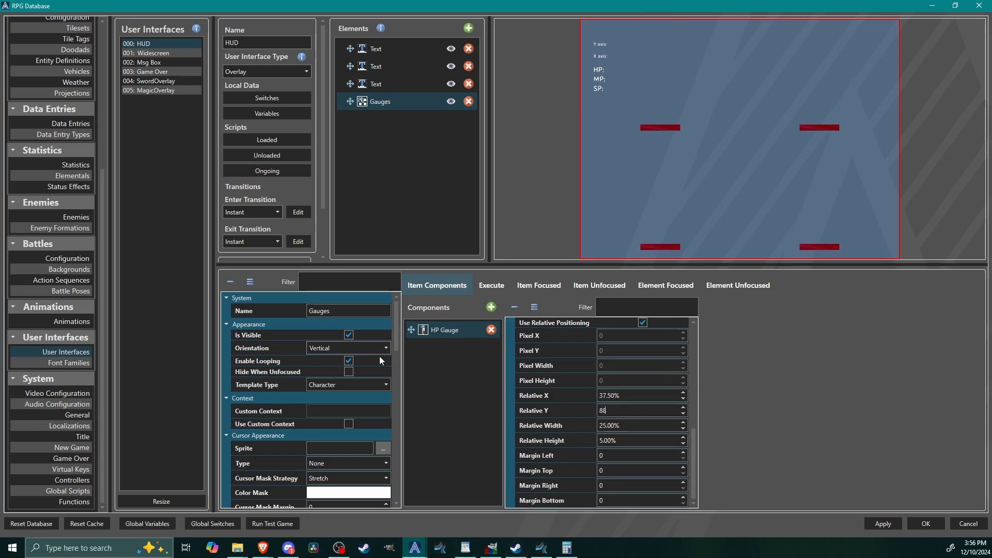
# Step: Set the relative width and relative height in the Gauges element's item details to 100%
pyautogui.moveTo(396, 349); pyautogui.dragTo(398, 370)
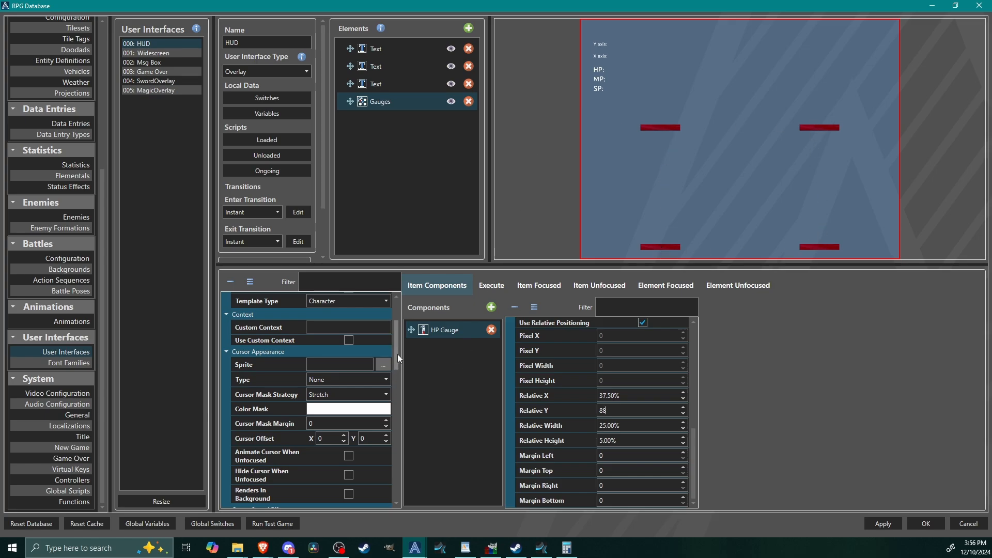
pyautogui.moveTo(398, 355); pyautogui.dragTo(403, 415)
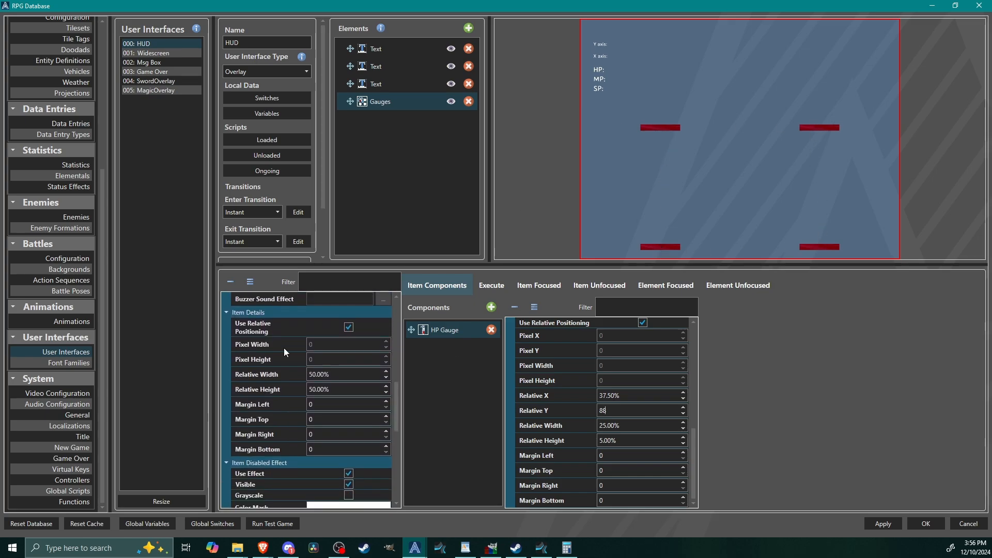
pyautogui.doubleClick(348, 374)
pyautogui.write('100')
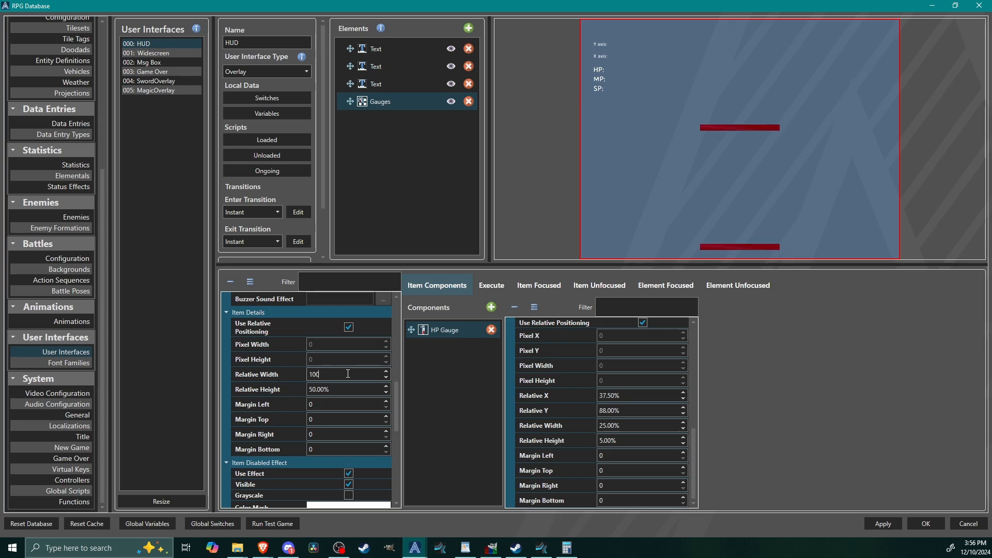
pyautogui.doubleClick(339, 392)
pyautogui.write('100')
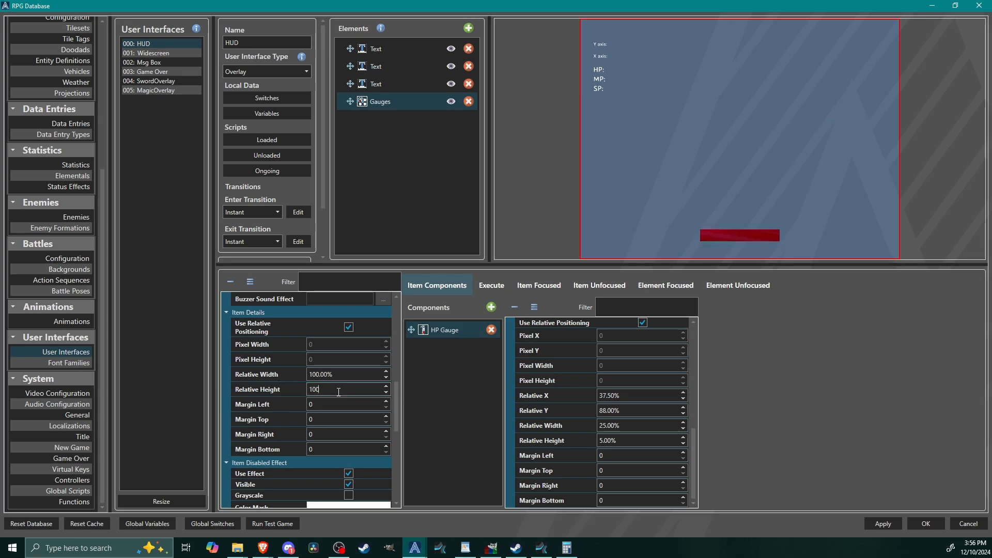
pyautogui.click(354, 375)
# Step: Set the Gauges element's own relative height to 65% and its relative Y position to 32%
pyautogui.moveTo(395, 421); pyautogui.dragTo(398, 498)
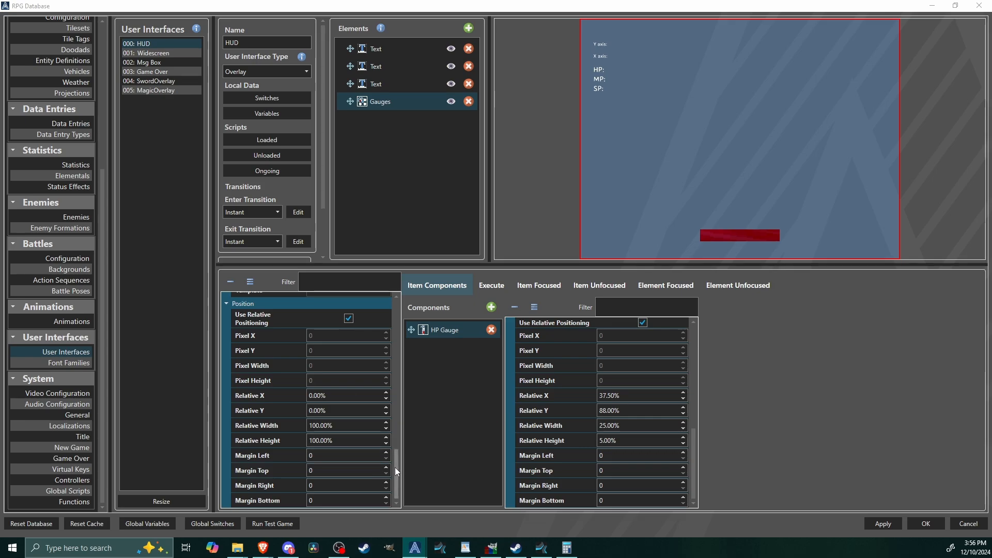
pyautogui.moveTo(395, 468); pyautogui.dragTo(397, 491)
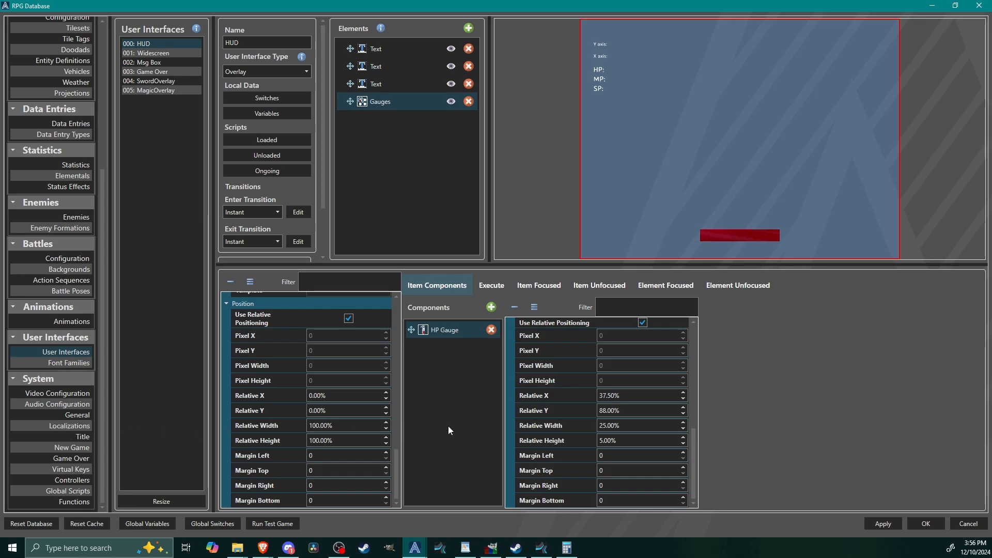
pyautogui.scroll(2, 340, 409)
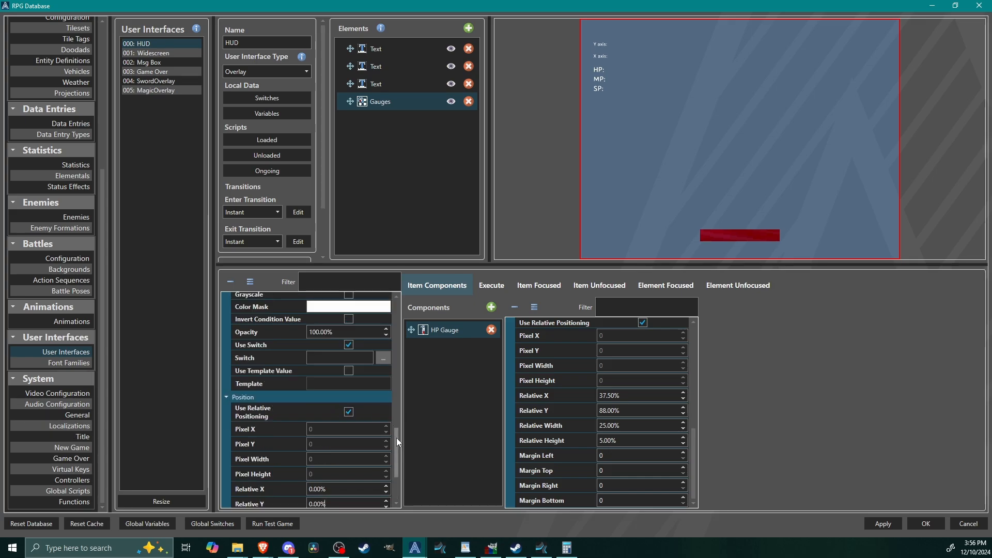
pyautogui.moveTo(396, 438); pyautogui.dragTo(400, 495)
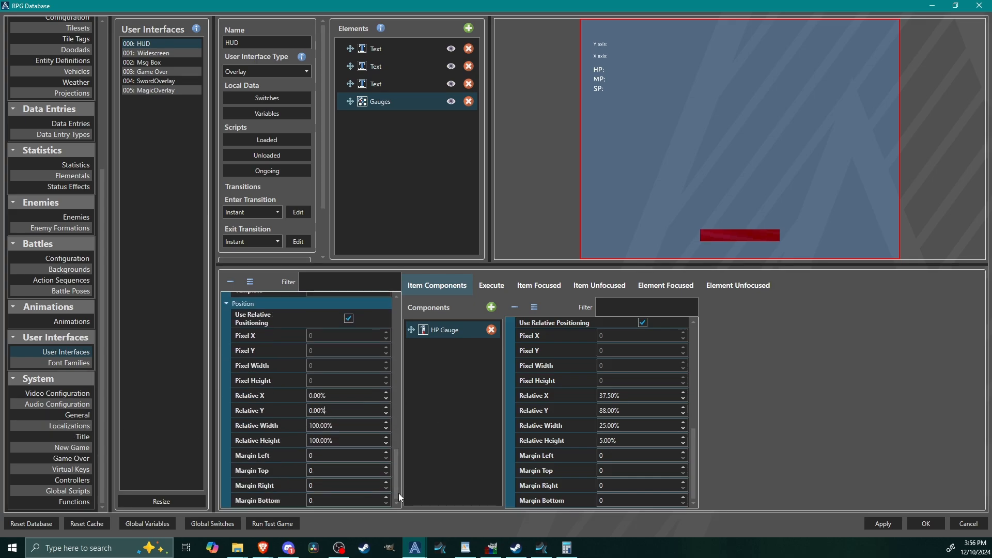
pyautogui.click(355, 440)
pyautogui.click(355, 440)
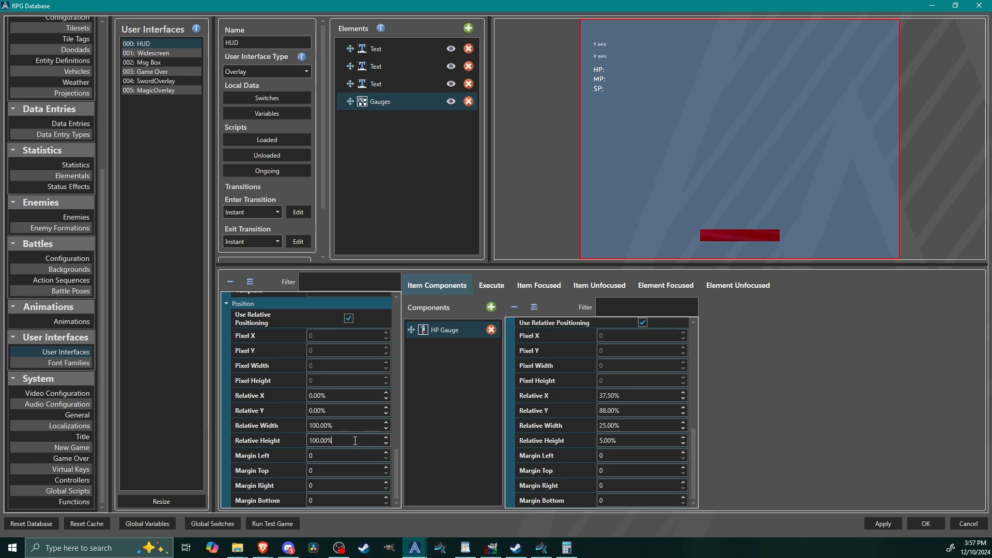
pyautogui.doubleClick(355, 441)
pyautogui.write('65')
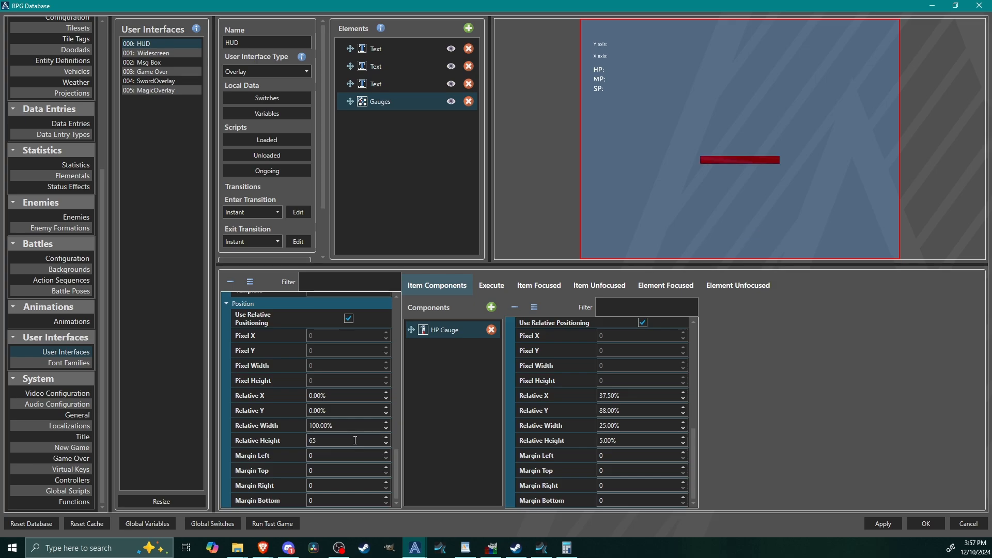
pyautogui.press('Return')
pyautogui.click(330, 410)
pyautogui.doubleClick(339, 409)
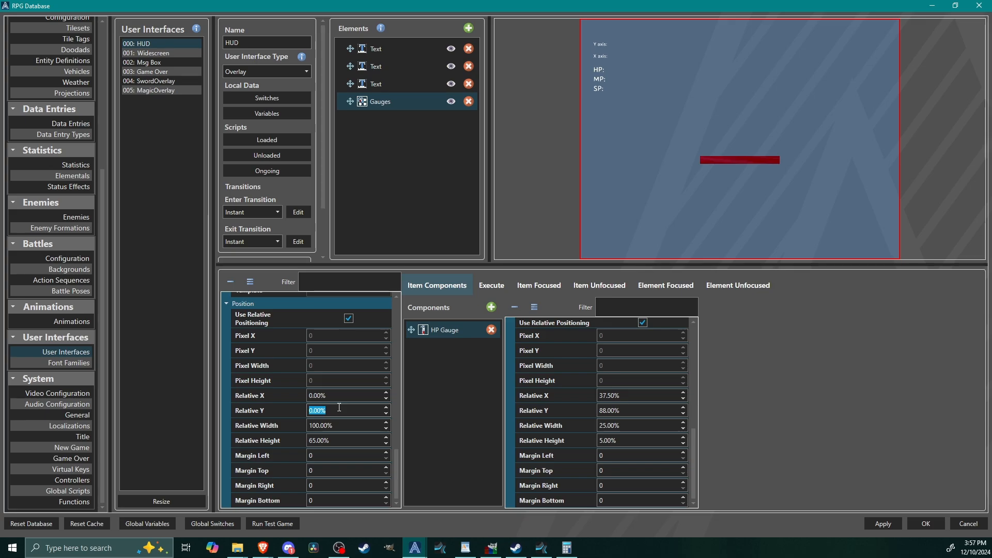
pyautogui.write('32')
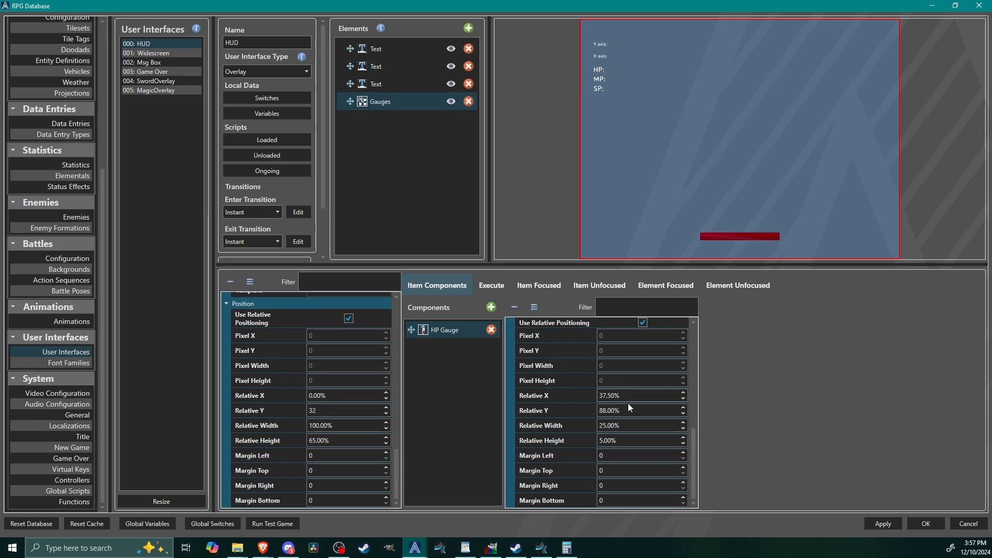
# Step: Duplicate the HP Gauge component within the Gauges element
pyautogui.moveTo(693, 451); pyautogui.dragTo(699, 305)
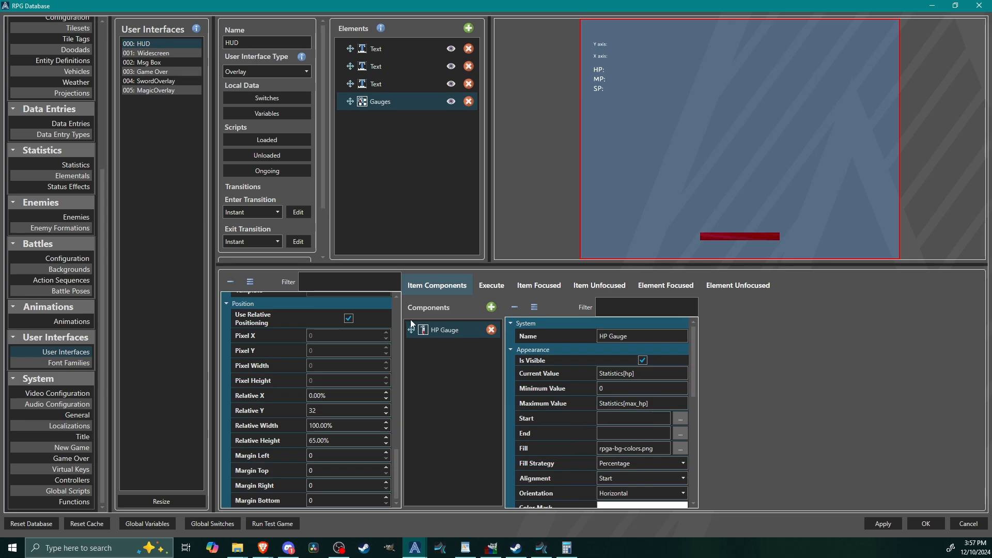
pyautogui.rightClick(436, 328)
pyautogui.click(455, 336)
pyautogui.rightClick(454, 347)
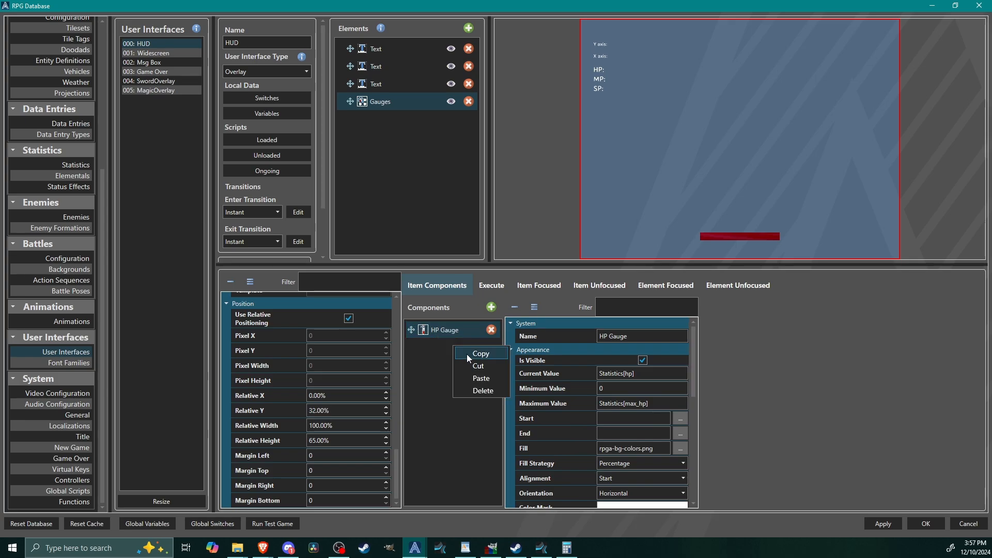
pyautogui.click(481, 378)
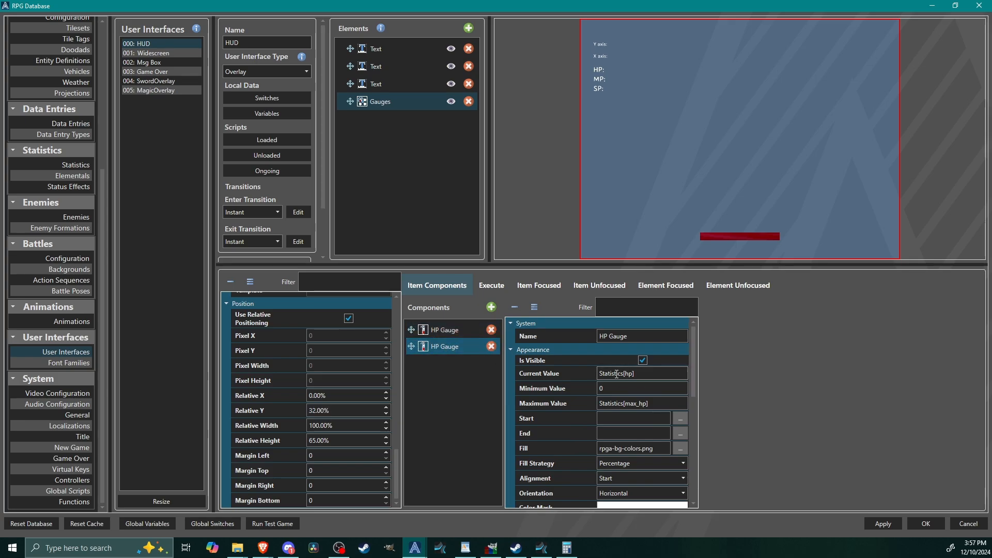
# Step: Set the copied gauge's current value to Statistics[mp] and its maximum value to Statistics[max_mp]
pyautogui.click(637, 377)
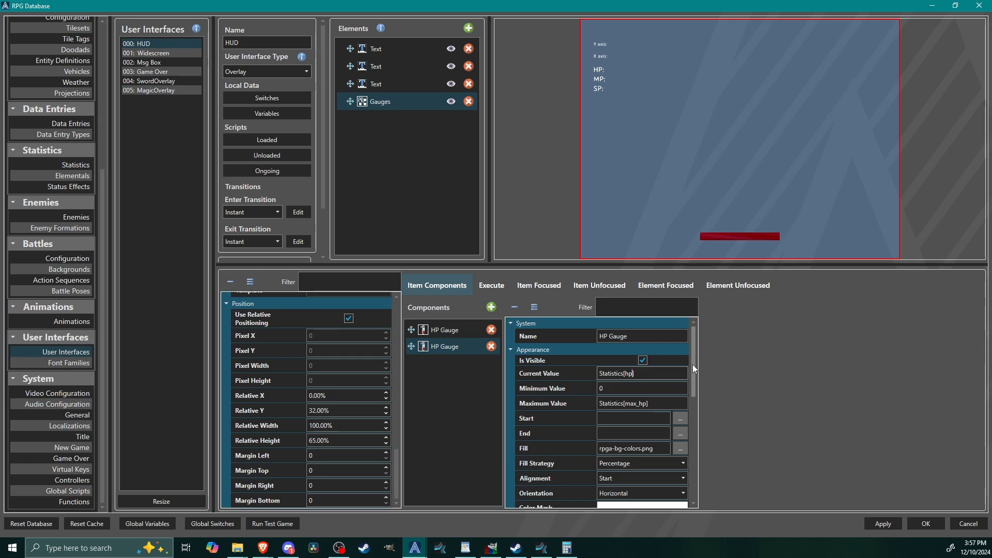
pyautogui.press('BackSpace')
pyautogui.write('m')
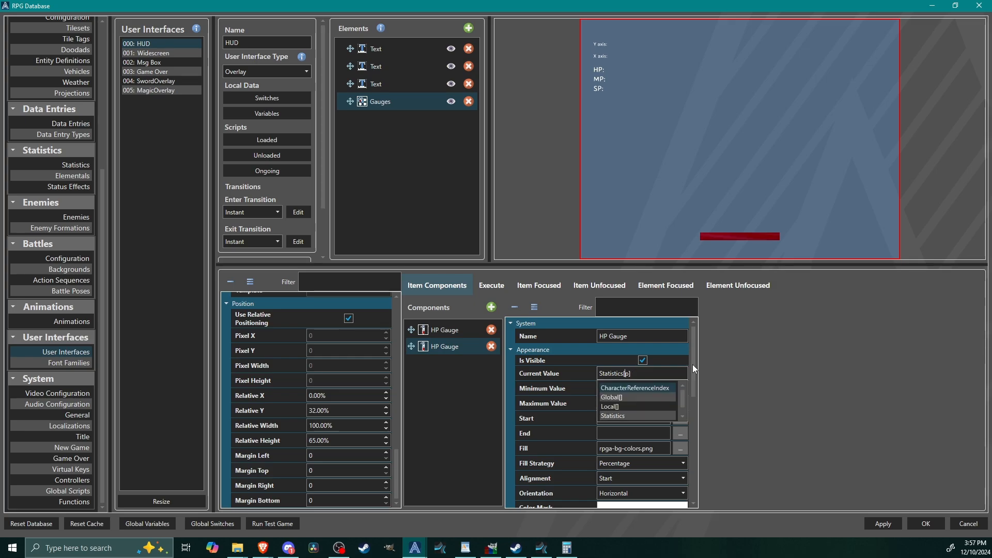
pyautogui.click(844, 386)
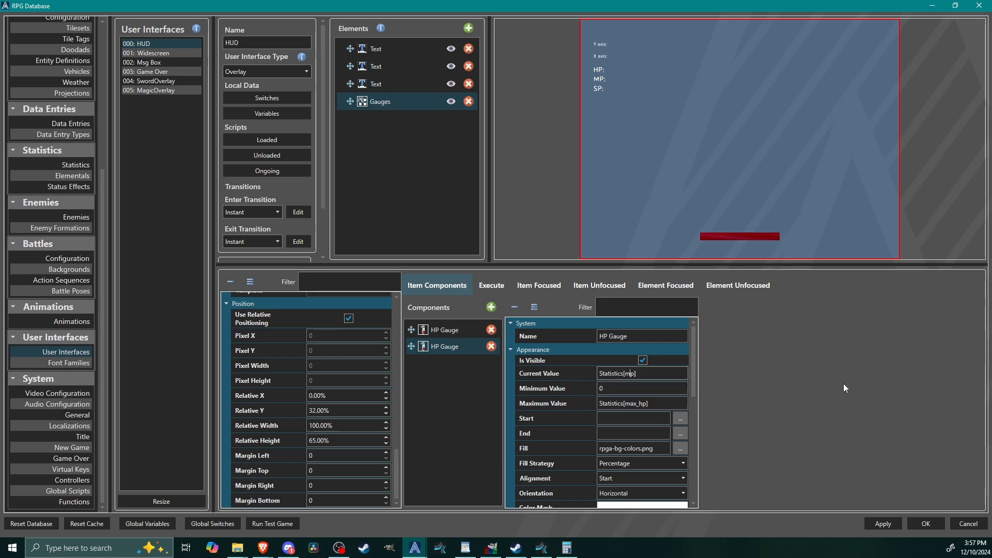
pyautogui.click(638, 403)
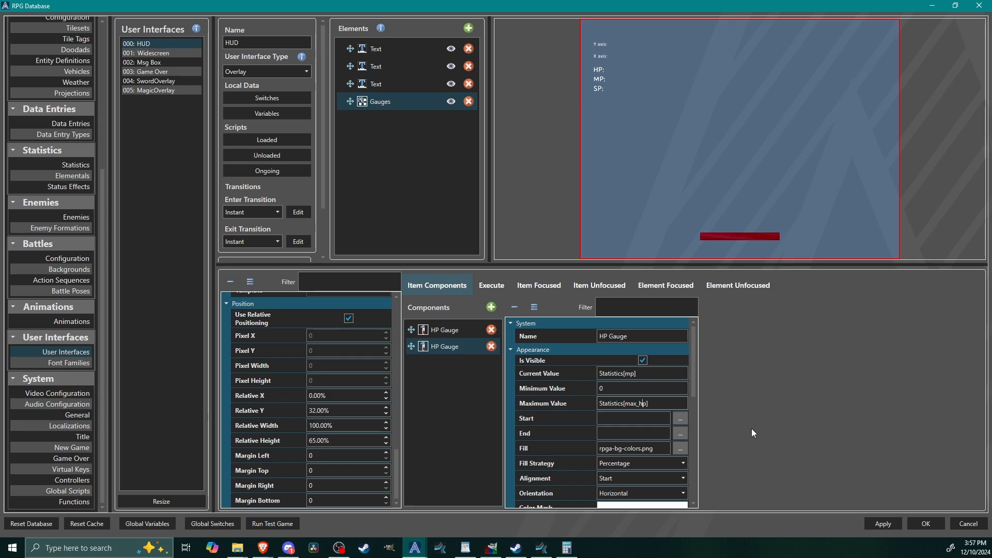
pyautogui.press('BackSpace')
pyautogui.write('m')
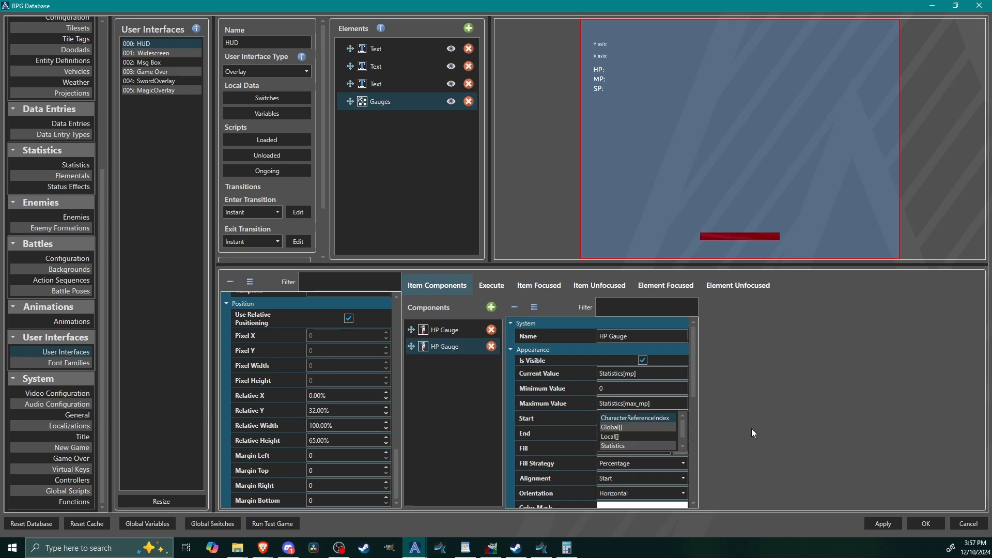
pyautogui.click(605, 386)
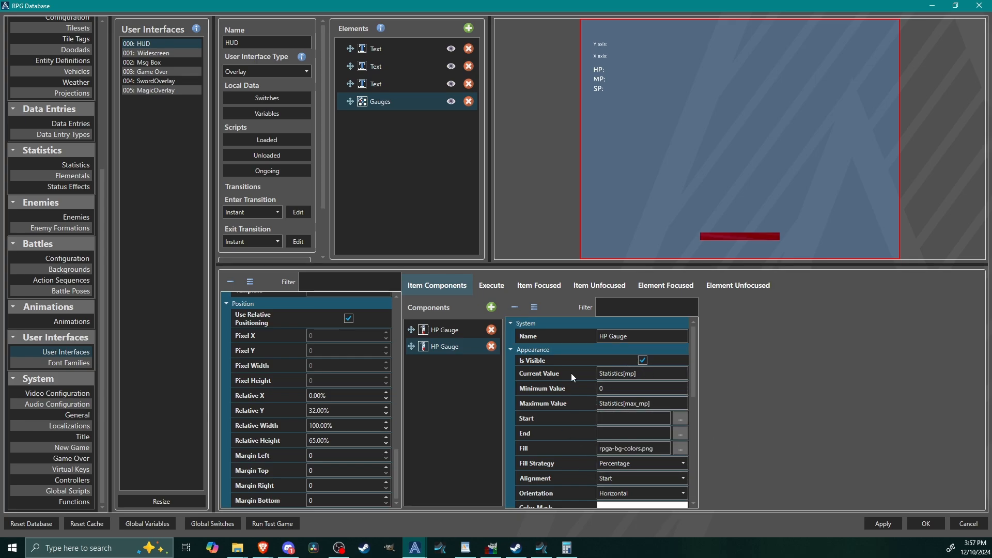
# Step: Change the copied gauge's fill to a patch of the blue area in rpga-bg-colors.png
pyautogui.click(681, 448)
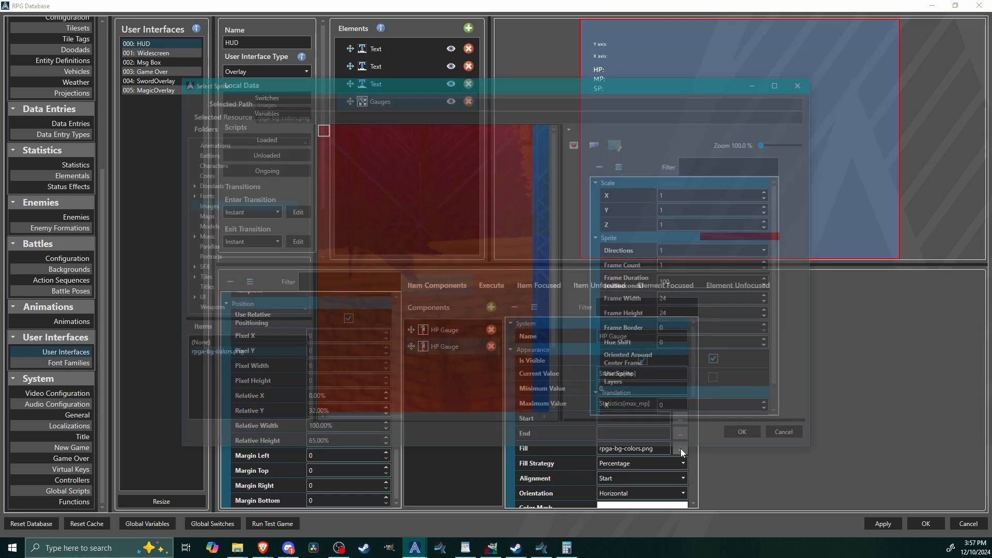
pyautogui.moveTo(376, 419); pyautogui.dragTo(424, 377)
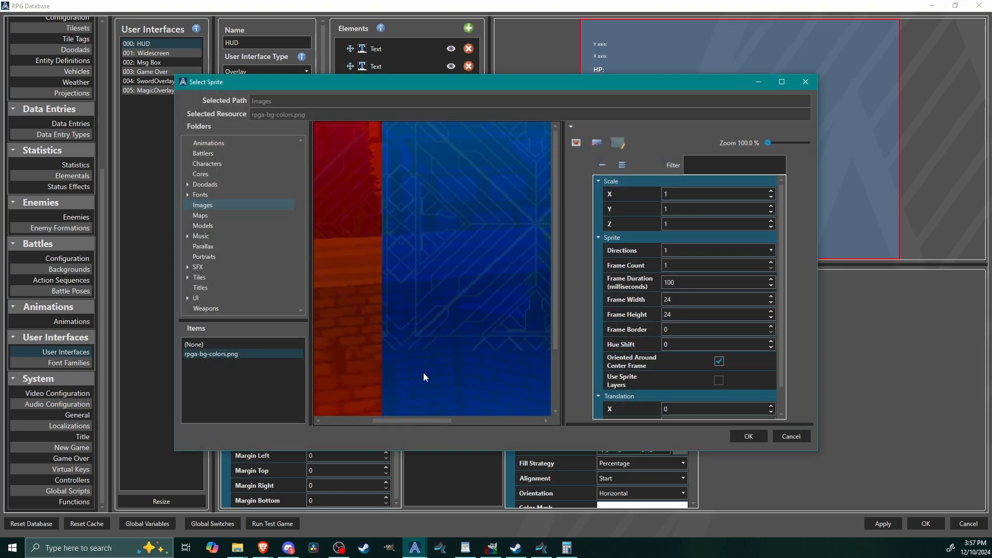
pyautogui.click(748, 436)
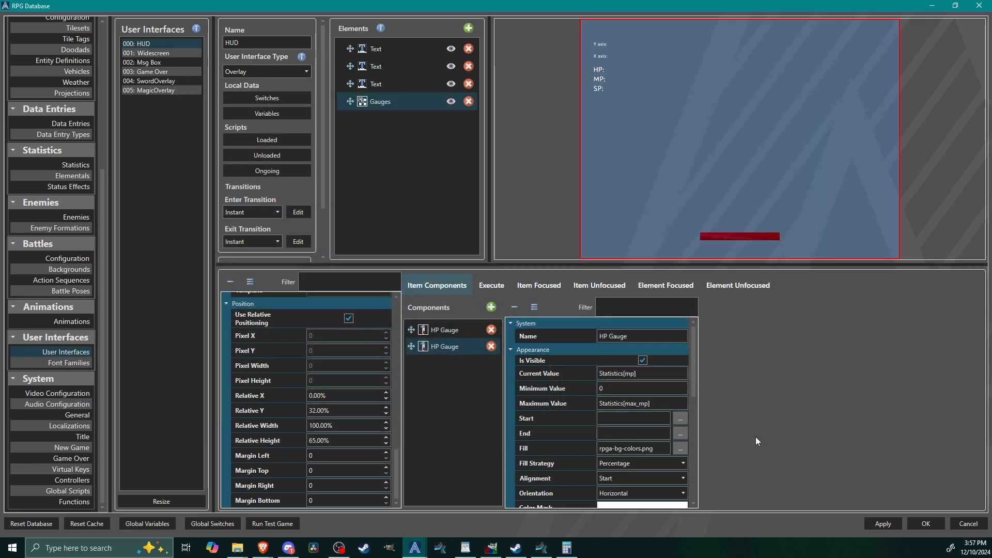
# Step: Set the copied blue gauge's relative X position to 5%
pyautogui.moveTo(696, 372); pyautogui.dragTo(697, 495)
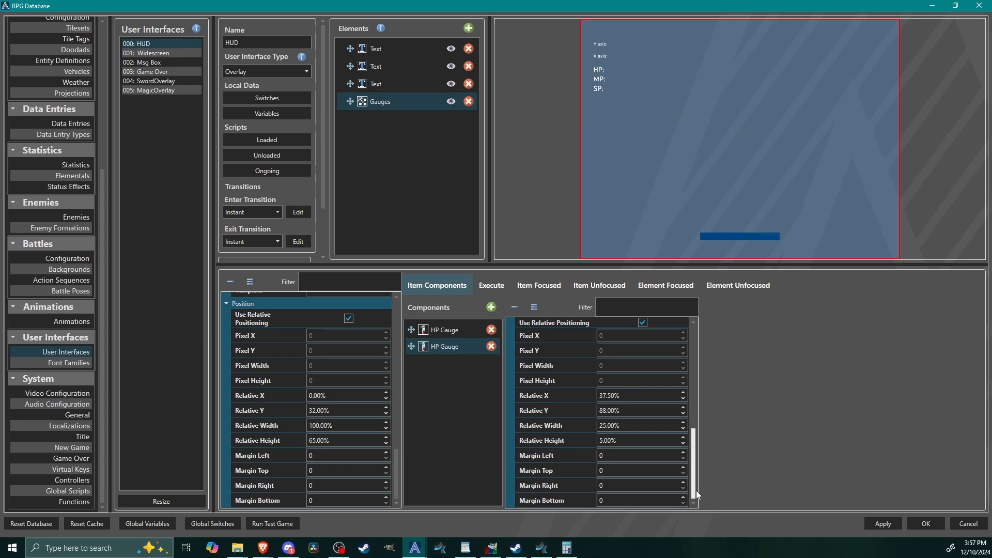
pyautogui.tripleClick(631, 395)
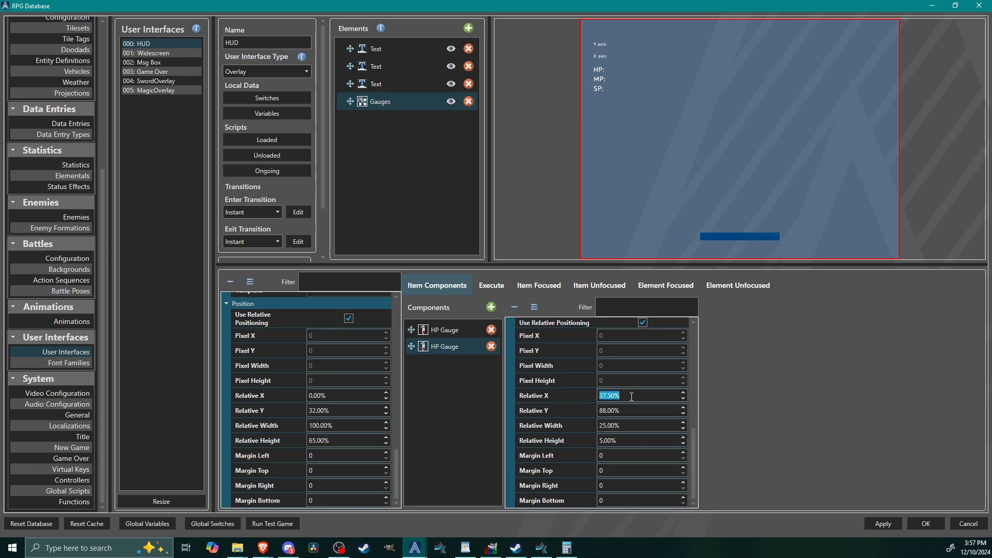
pyautogui.write('4')
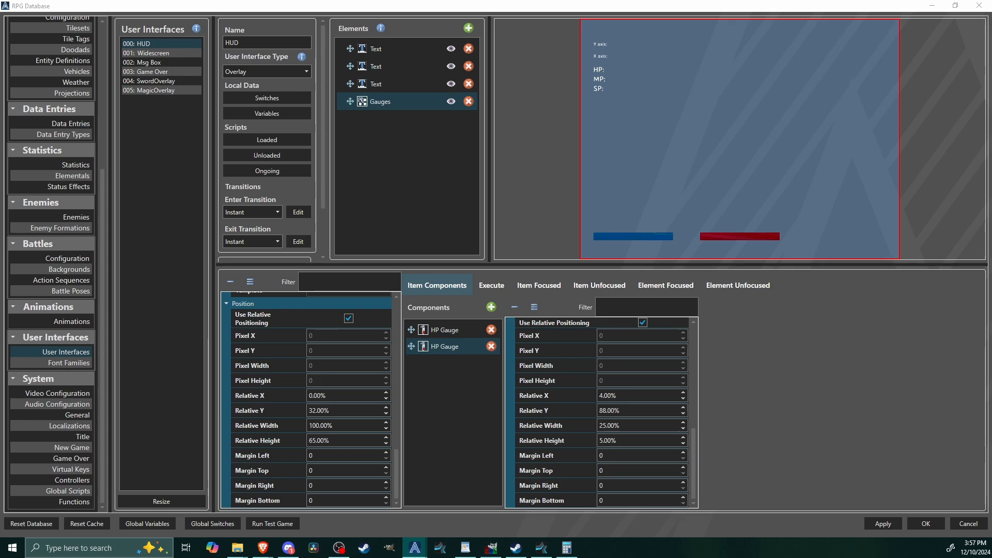
pyautogui.click(645, 397)
pyautogui.scroll(1, 645, 397)
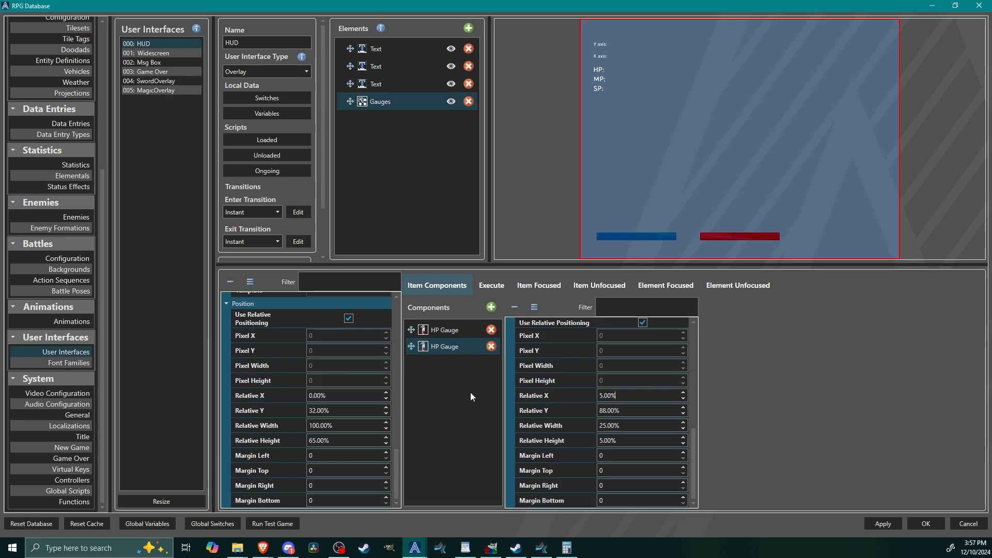
# Step: Rename the copied blue gauge component to MP Gauge
pyautogui.click(440, 349)
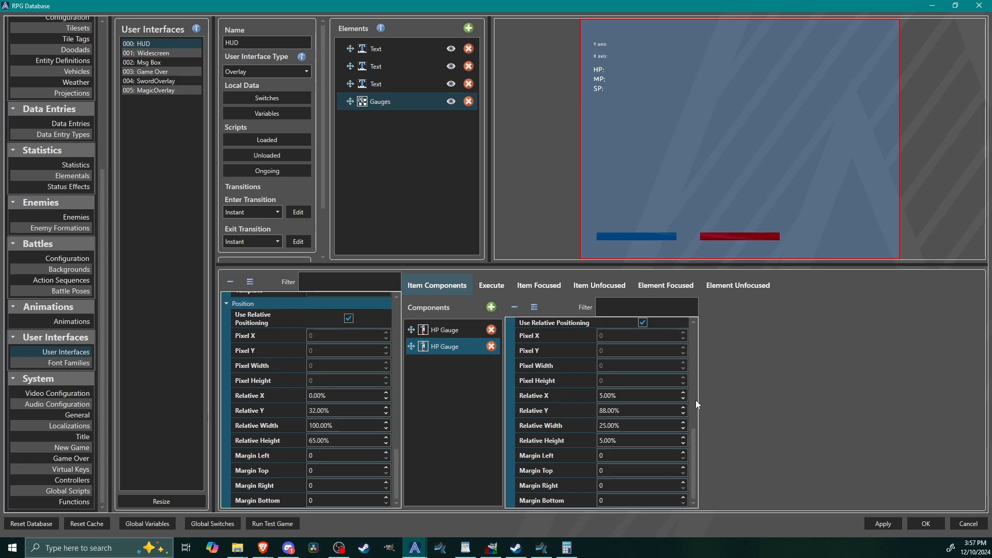
pyautogui.scroll(5, 615, 336)
pyautogui.click(604, 336)
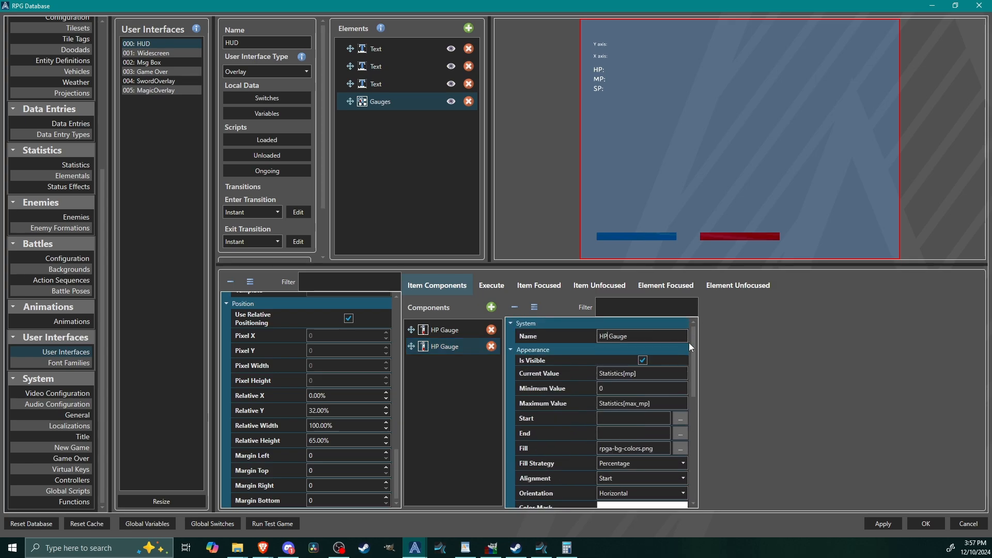
pyautogui.press('BackSpace')
pyautogui.write('M')
# Step: Duplicate the MP Gauge component and name the copy SP Gauge
pyautogui.rightClick(443, 341)
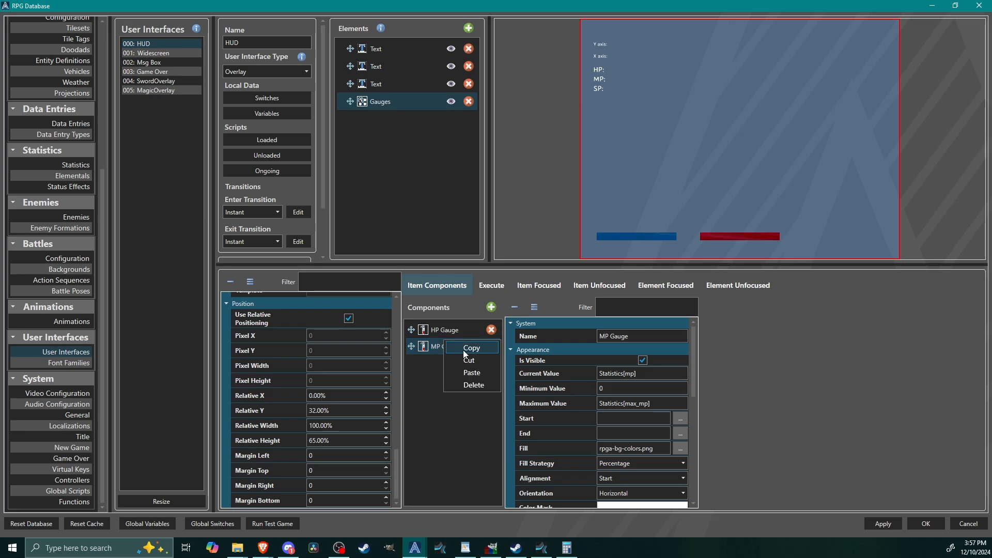
pyautogui.rightClick(455, 362)
pyautogui.click(486, 394)
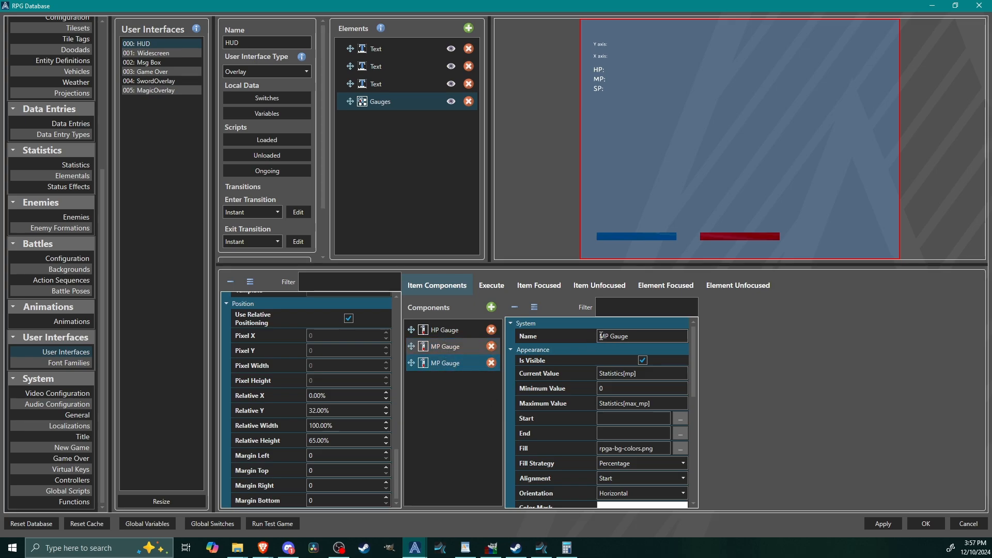
pyautogui.press('BackSpace')
pyautogui.write('S')
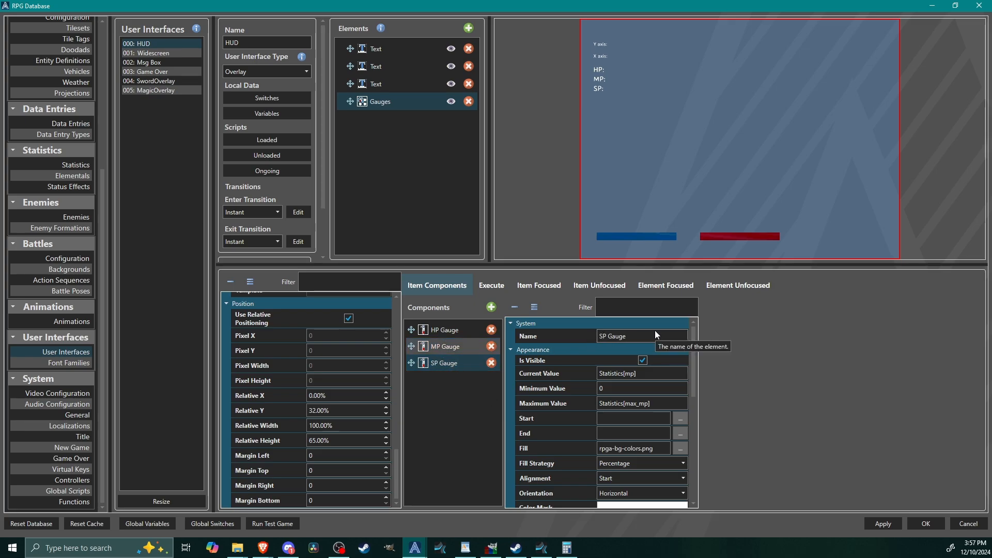
# Step: Set the SP Gauge's current value to Statistics[sp] and its maximum value to Statistics[max_sp]
pyautogui.click(641, 374)
pyautogui.press('Left')
pyautogui.press('Left')
pyautogui.press('BackSpace')
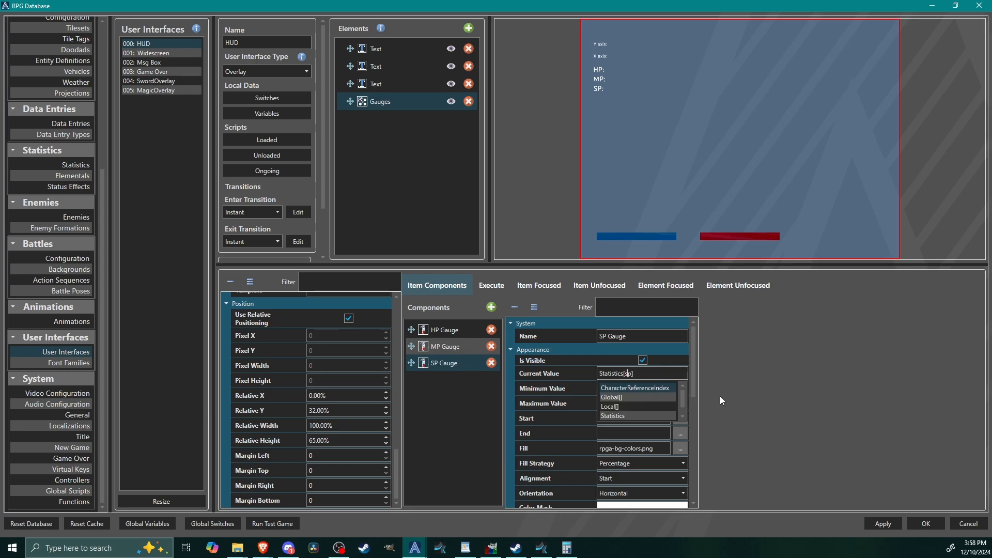
pyautogui.write('stics[max_mp')
pyautogui.click(654, 405)
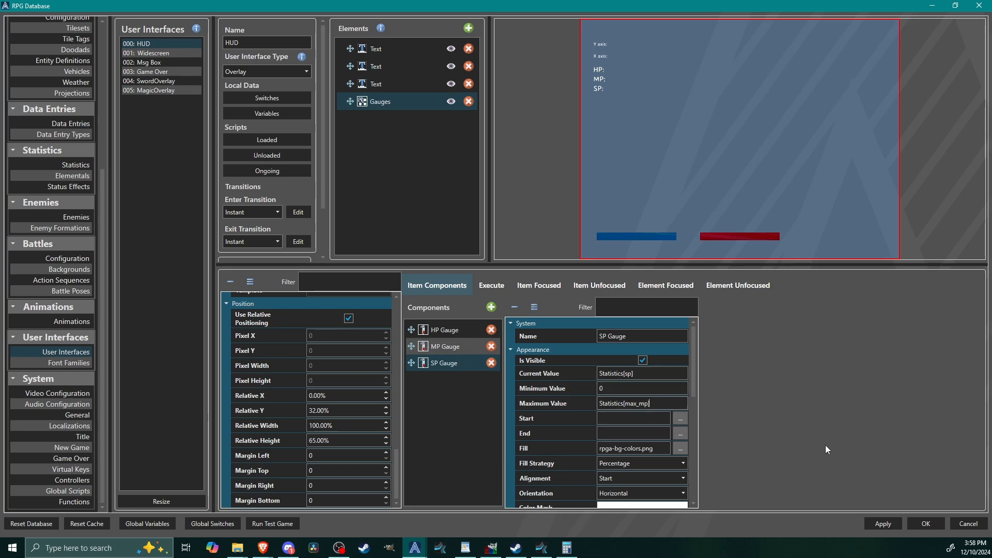
pyautogui.write('s')
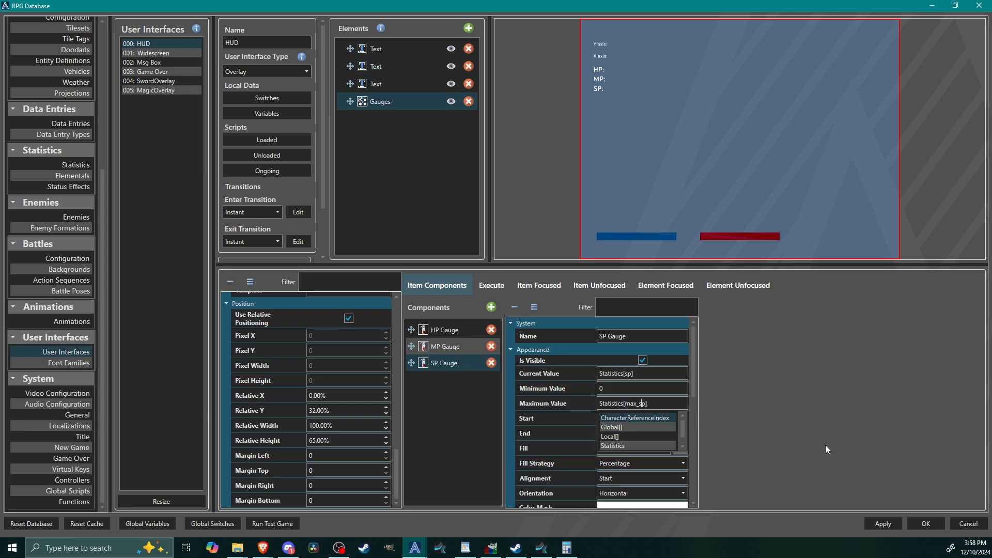
# Step: Change the SP Gauge's fill to the green area of rpga-bg-colors.png and set its relative X position to 69%
pyautogui.scroll(-2, 693, 403)
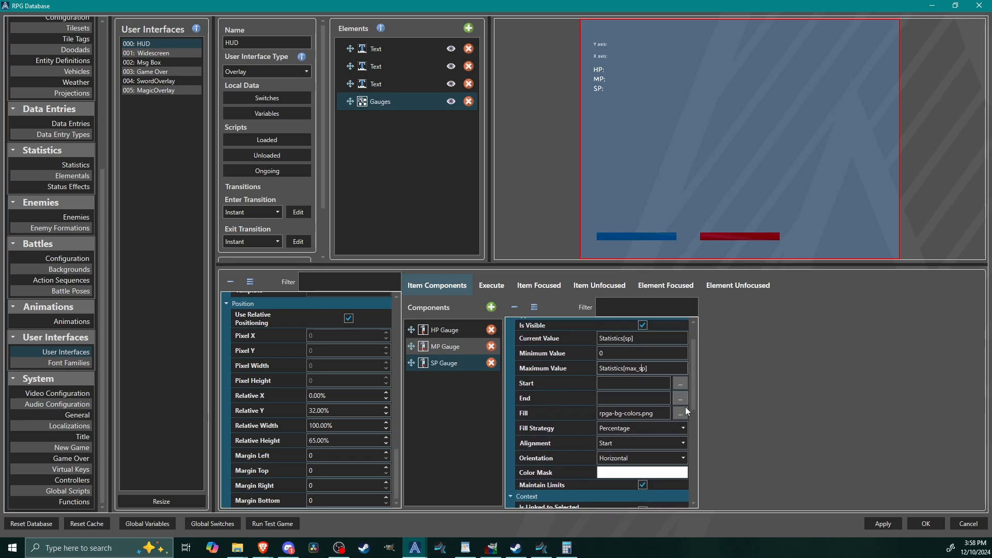
pyautogui.click(681, 413)
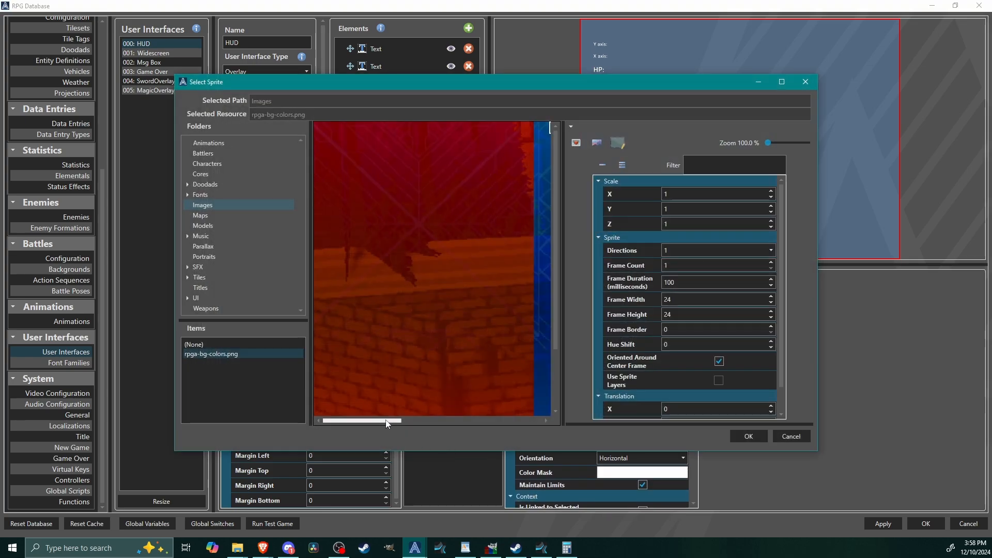
pyautogui.moveTo(388, 421); pyautogui.dragTo(536, 421)
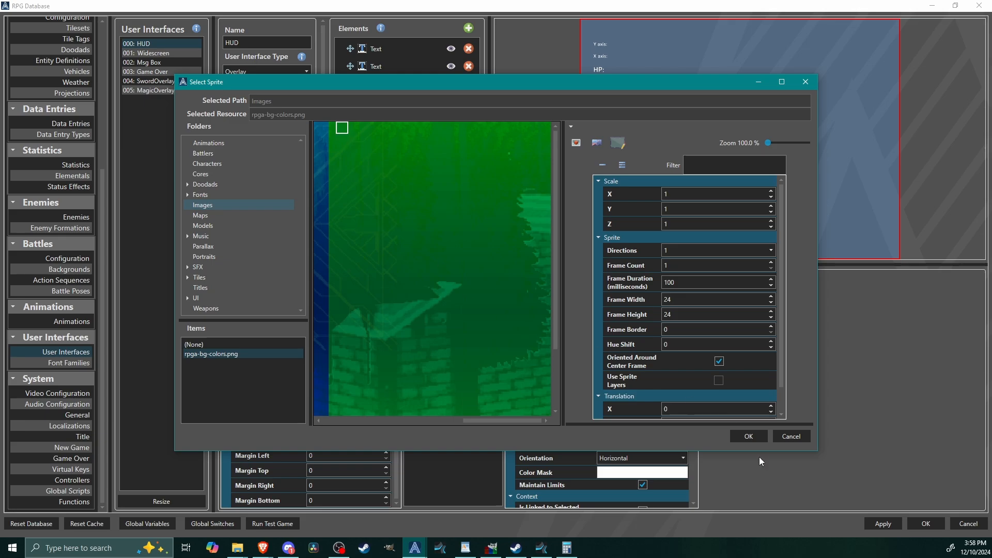
pyautogui.click(749, 436)
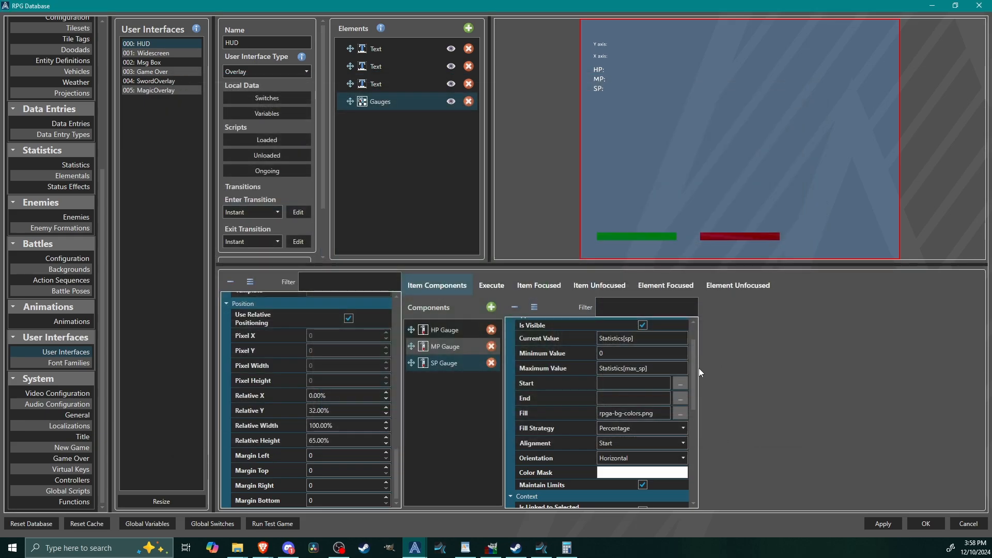
pyautogui.scroll(-5, 696, 396)
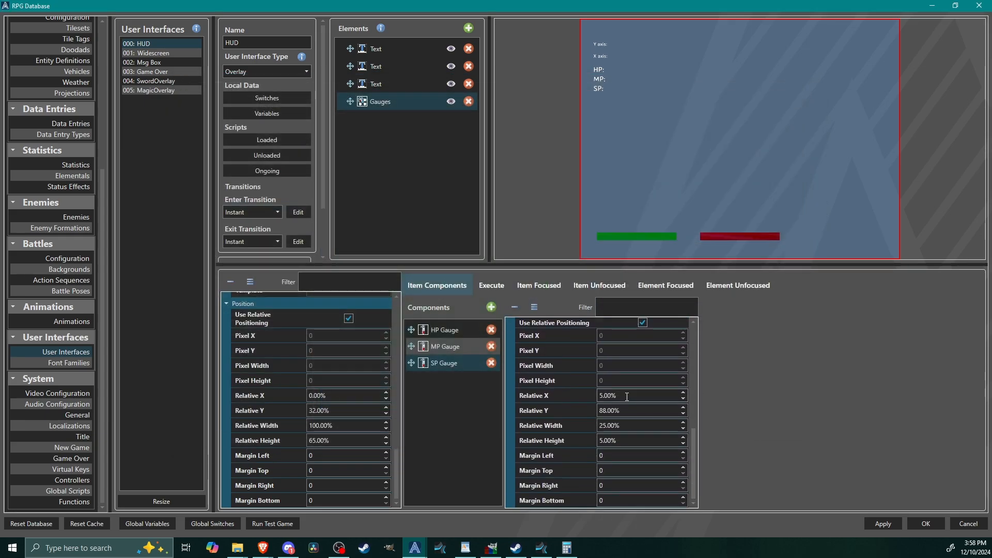
pyautogui.write('69')
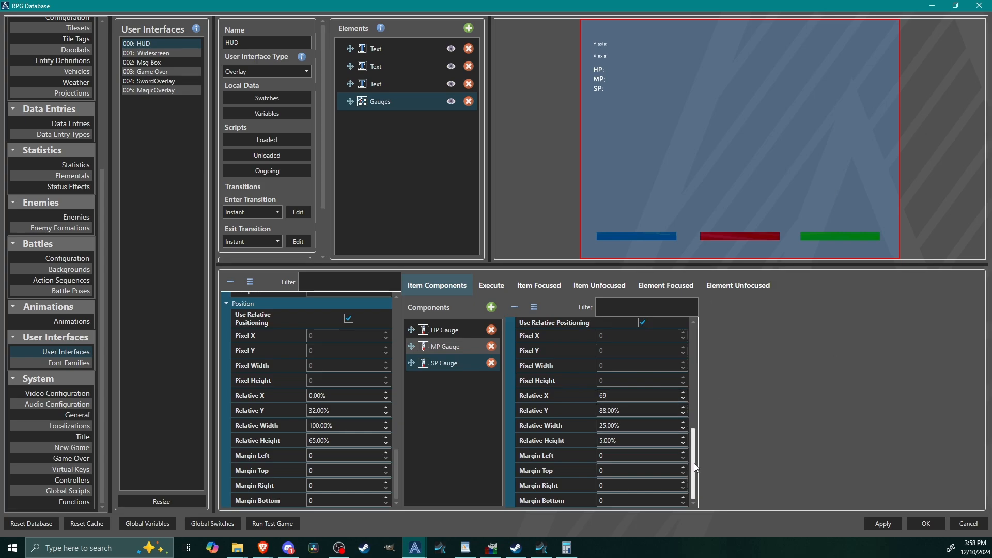
# Step: Check the current and maximum value settings of the HP, MP and SP gauges
pyautogui.moveTo(693, 465); pyautogui.dragTo(694, 357)
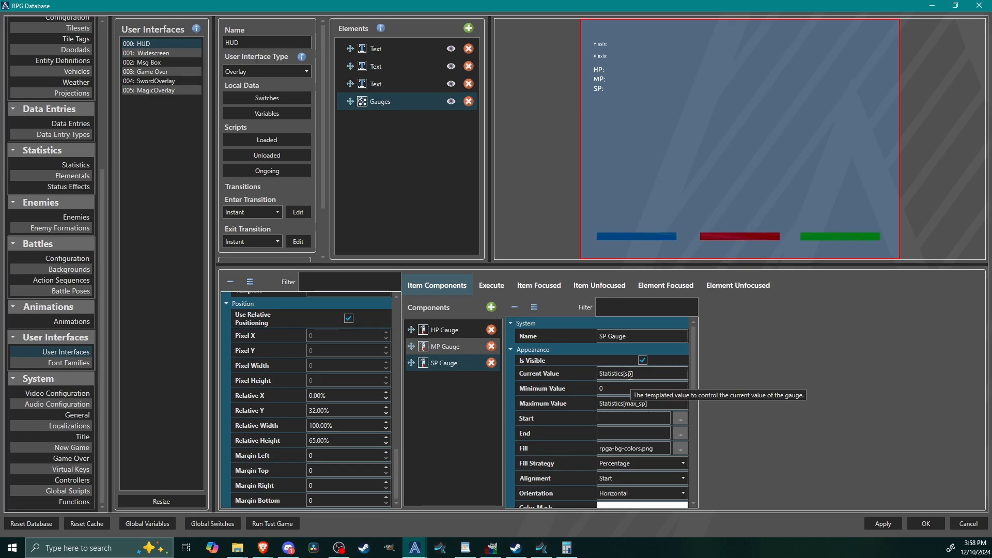
pyautogui.click(445, 330)
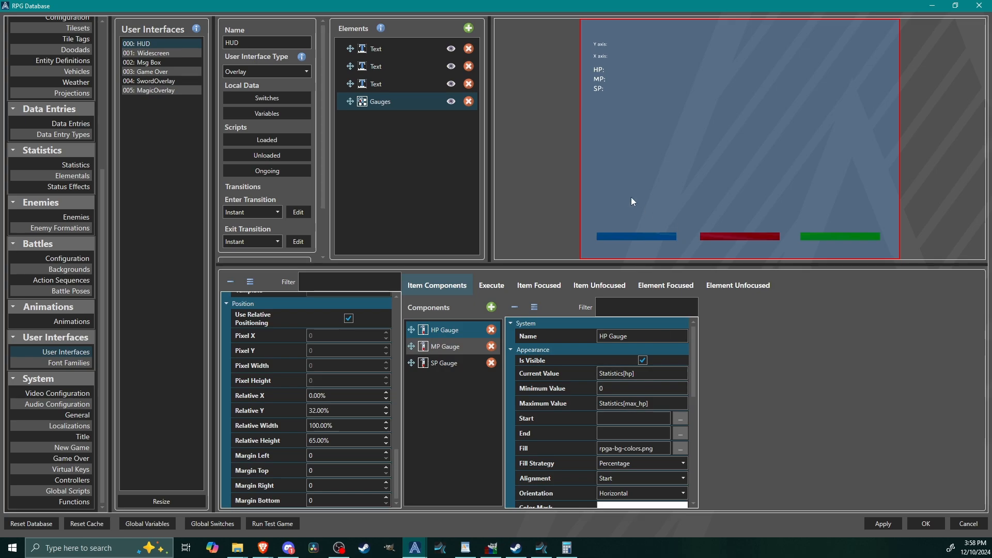
pyautogui.click(423, 345)
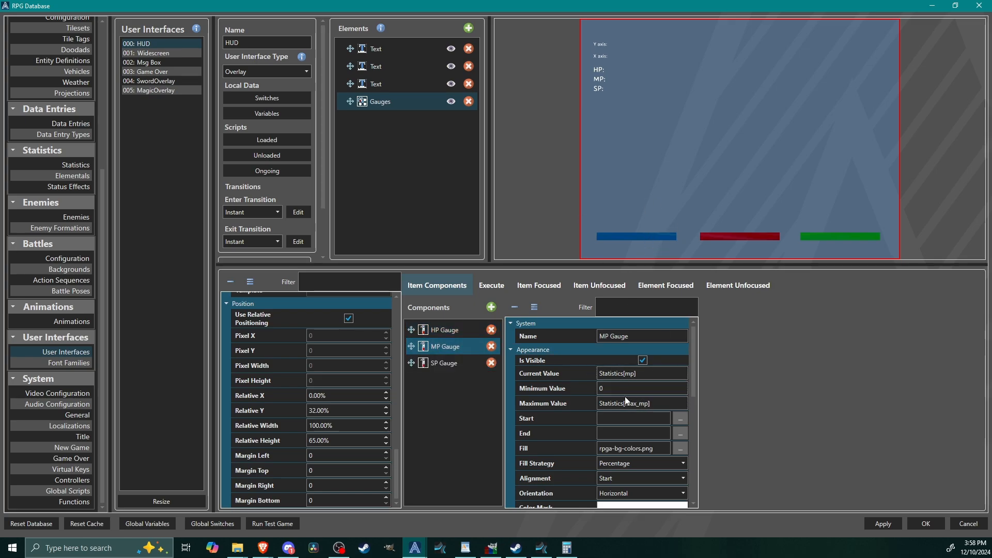
pyautogui.click(422, 363)
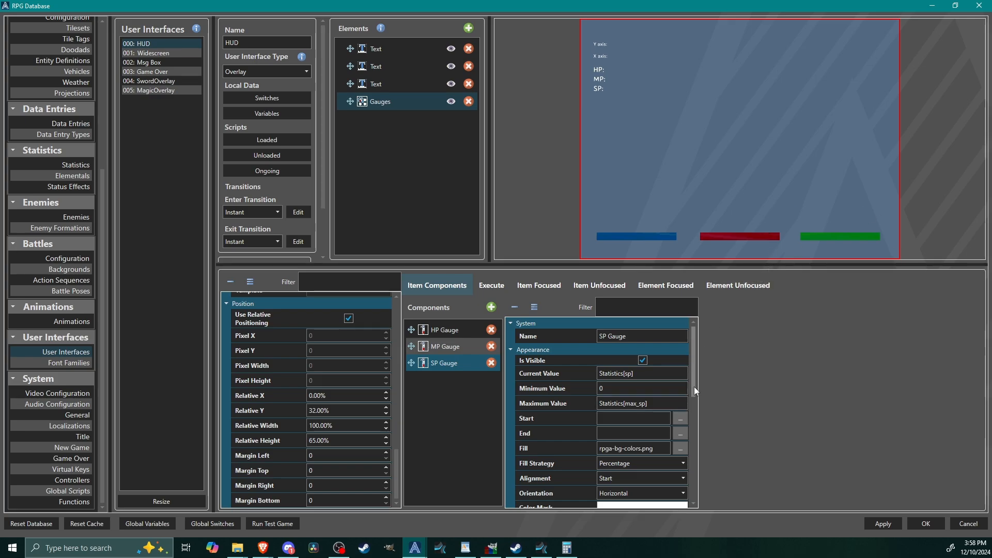
# Step: Add a Picture component to the Gauges element and name it border
pyautogui.click(491, 308)
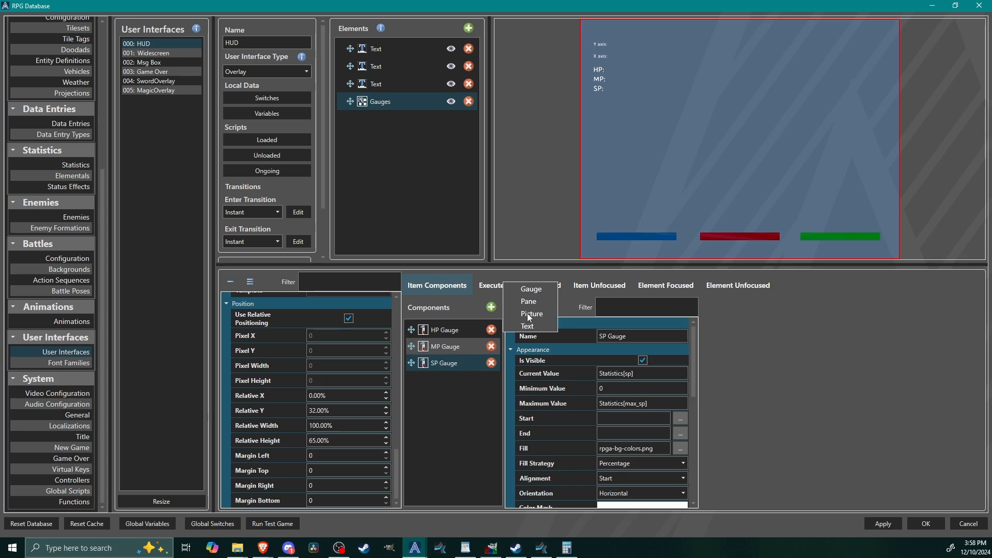
pyautogui.click(530, 314)
pyautogui.click(475, 380)
pyautogui.click(634, 335)
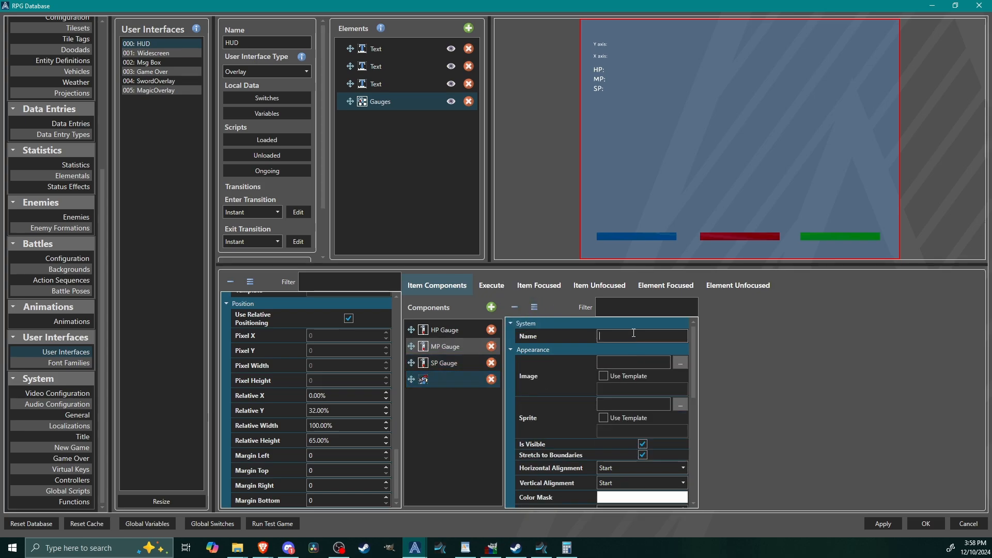
pyautogui.write('border')
# Step: Assign FELINABOXRECTANGLELONG.png from the UI folder's FELINAPIXEL UI subfolder as the border component's image
pyautogui.click(680, 364)
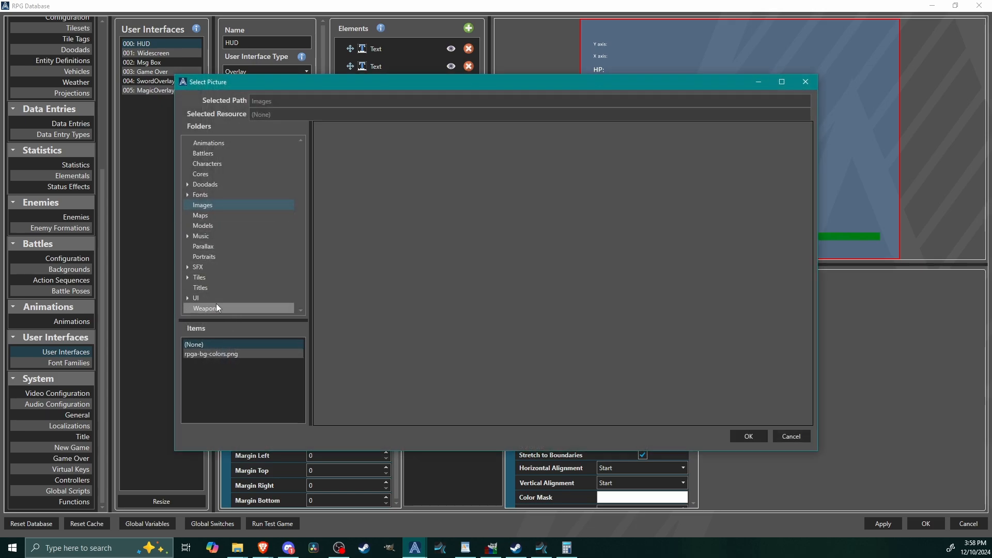
pyautogui.doubleClick(213, 299)
pyautogui.click(217, 309)
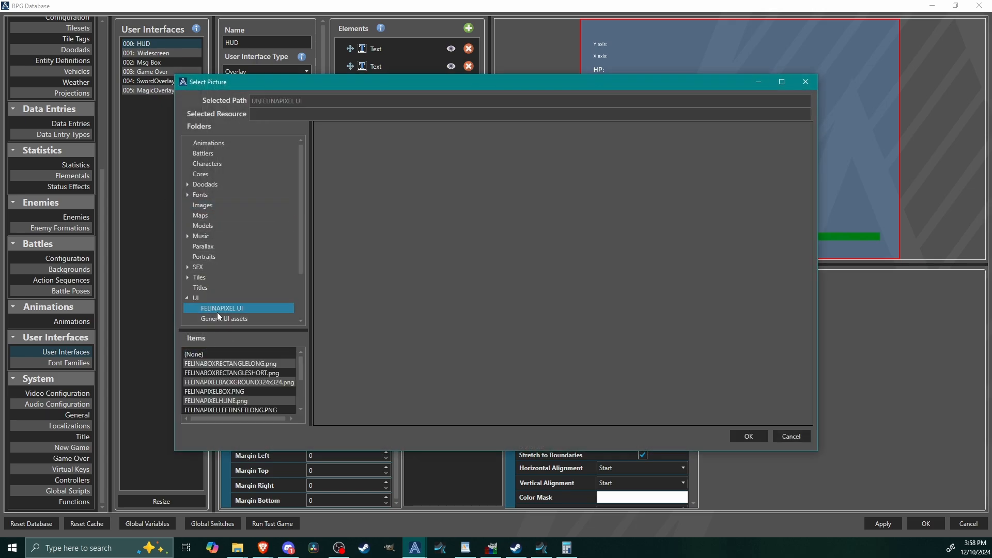
pyautogui.click(236, 364)
pyautogui.click(748, 436)
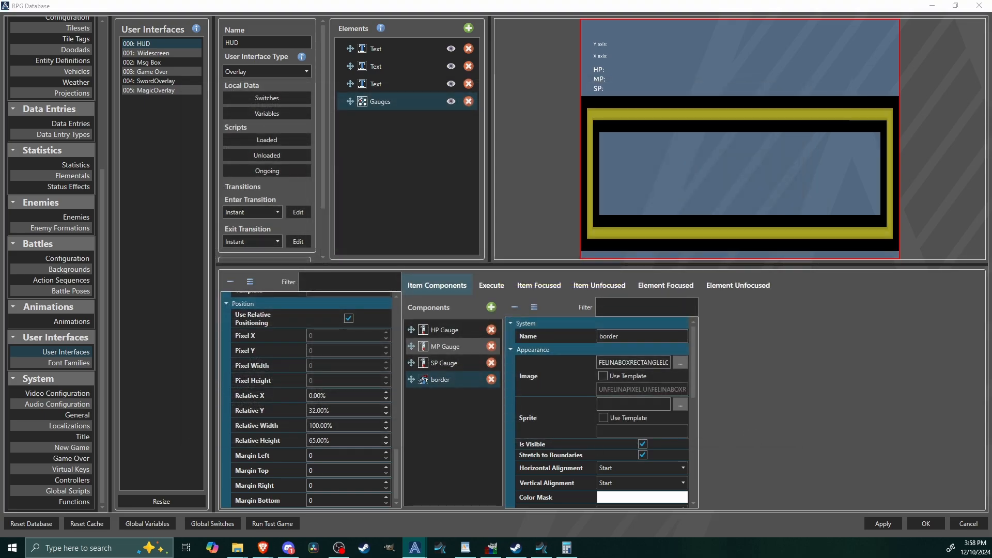
# Step: Set the border component's relative X position to 36.5% and its relative Y position to 86%
pyautogui.moveTo(693, 376); pyautogui.dragTo(703, 518)
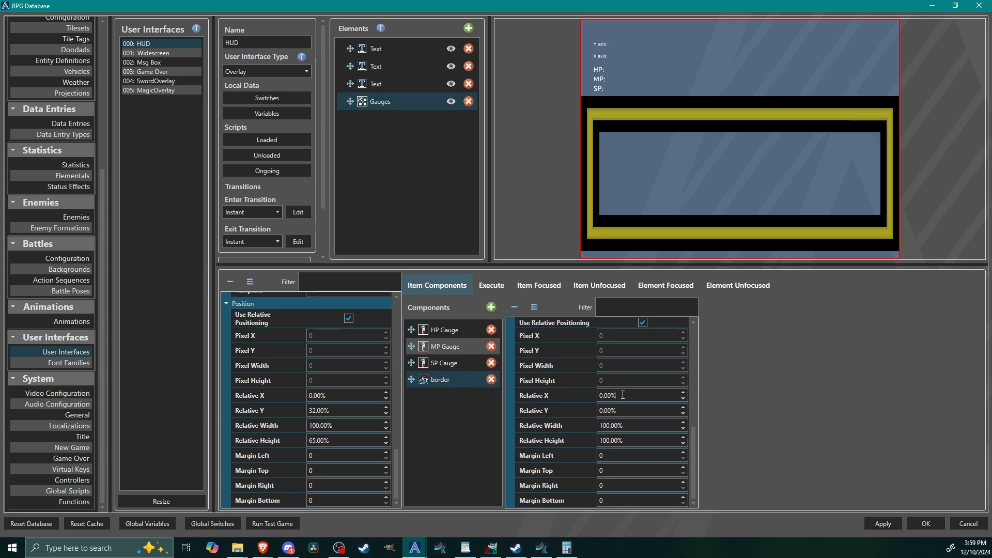
pyautogui.doubleClick(623, 395)
pyautogui.write('36.5')
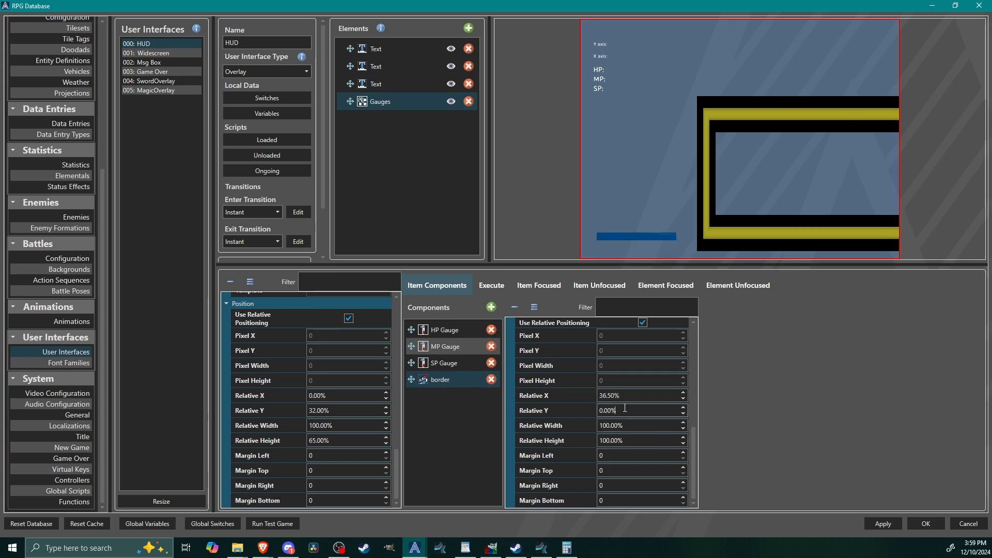
pyautogui.tripleClick(625, 408)
pyautogui.doubleClick(624, 408)
pyautogui.write('86')
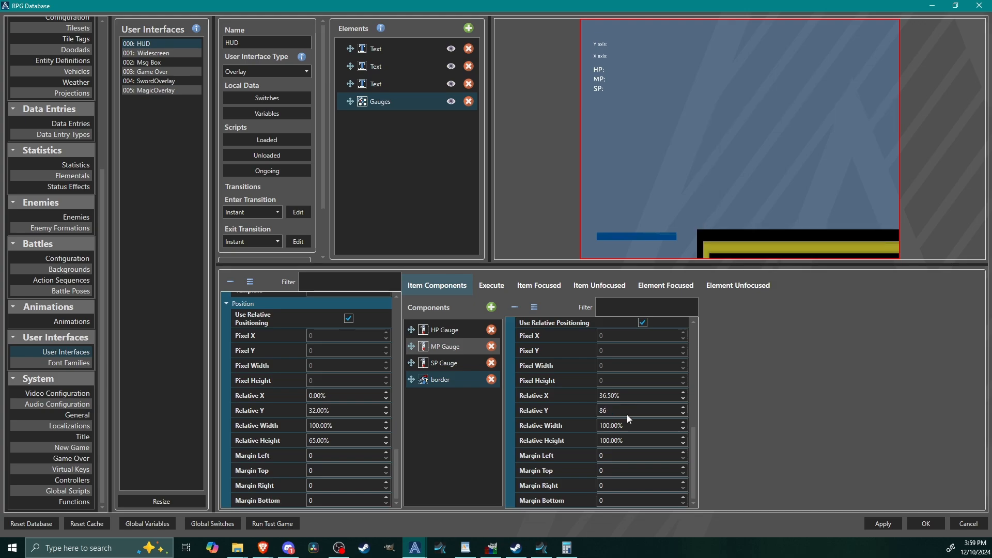
# Step: Set the border component's relative width to 27.5% and its relative height to 8%
pyautogui.click(631, 426)
pyautogui.doubleClick(632, 426)
pyautogui.write('27.5')
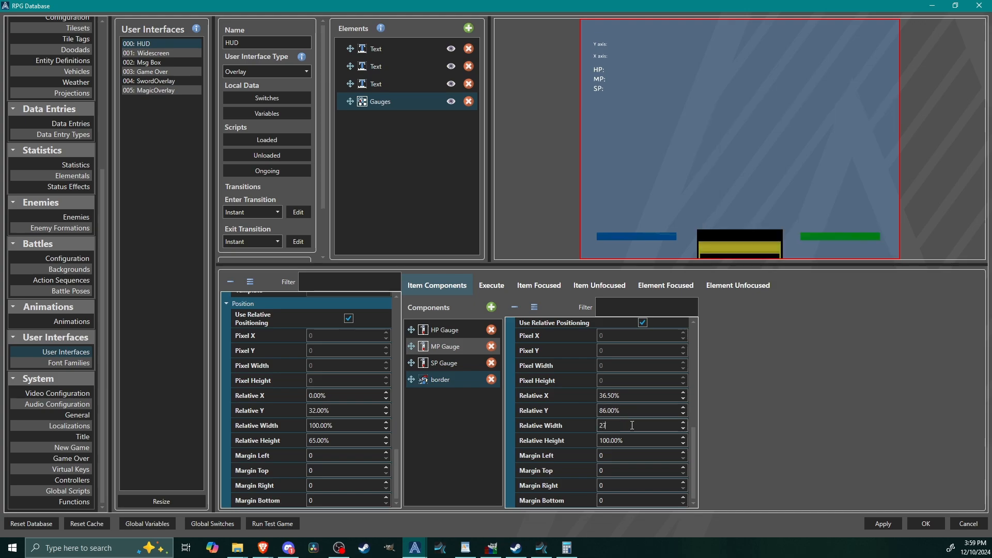
pyautogui.doubleClick(630, 439)
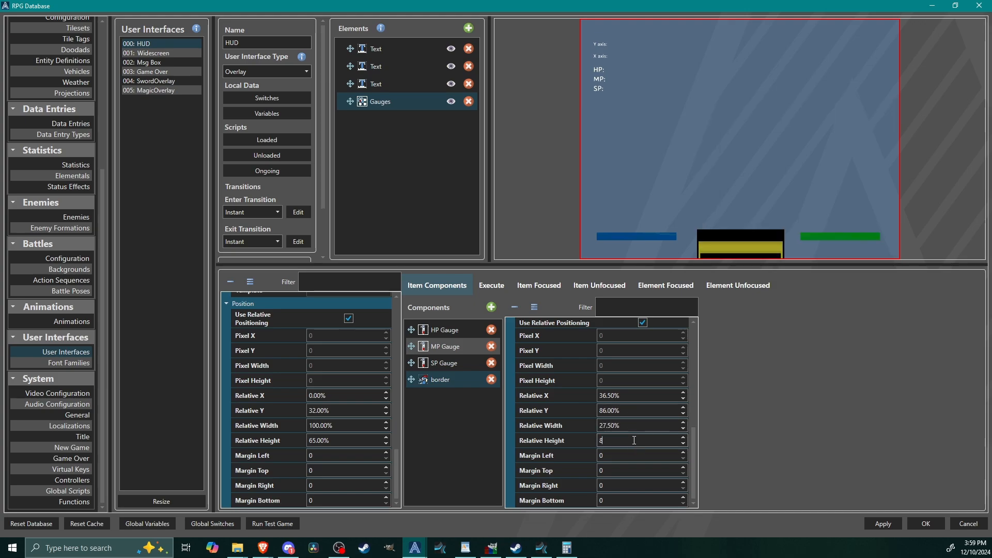
pyautogui.write('8')
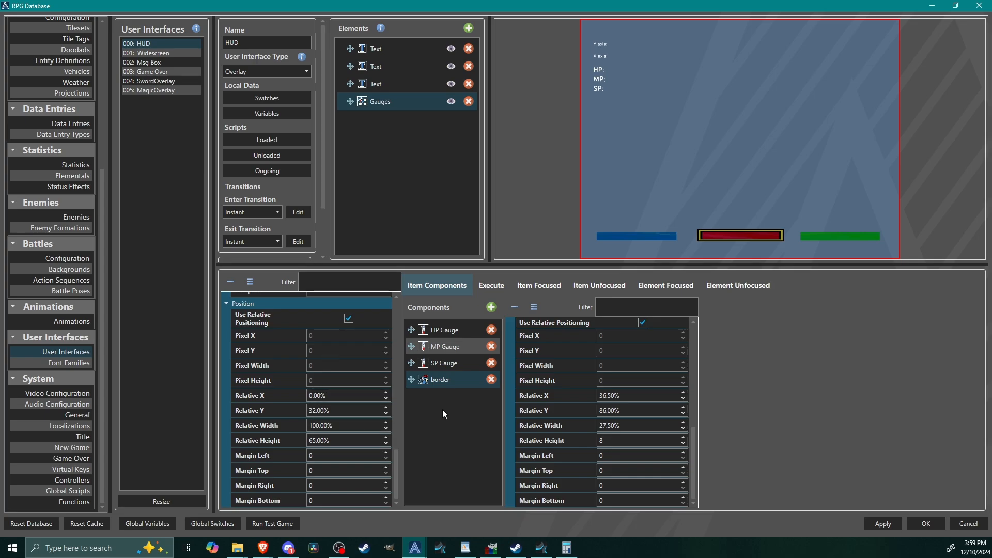
# Step: Duplicate the border component in the Gauges element and set the copy's relative X position to 4%
pyautogui.rightClick(435, 380)
pyautogui.click(445, 387)
pyautogui.rightClick(451, 414)
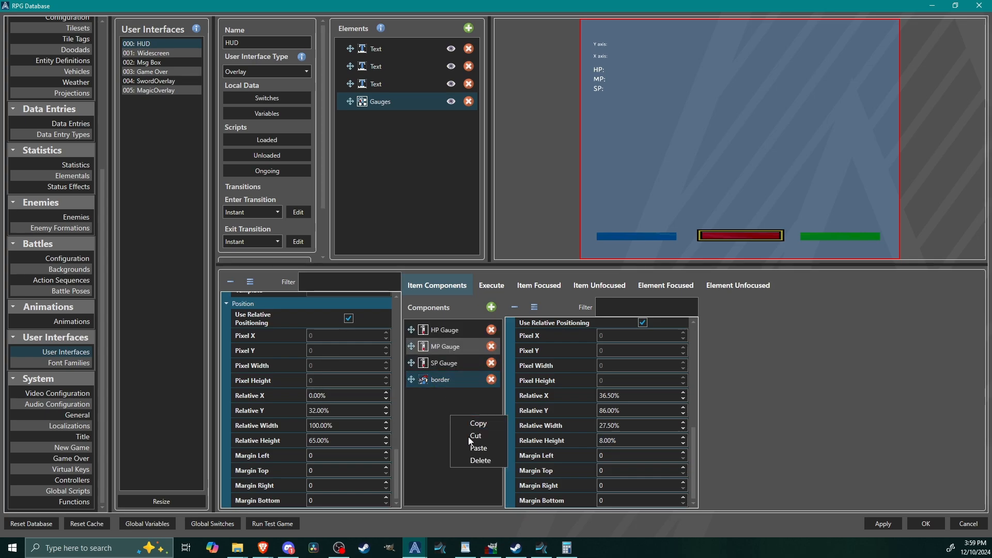
pyautogui.click(475, 448)
pyautogui.doubleClick(625, 395)
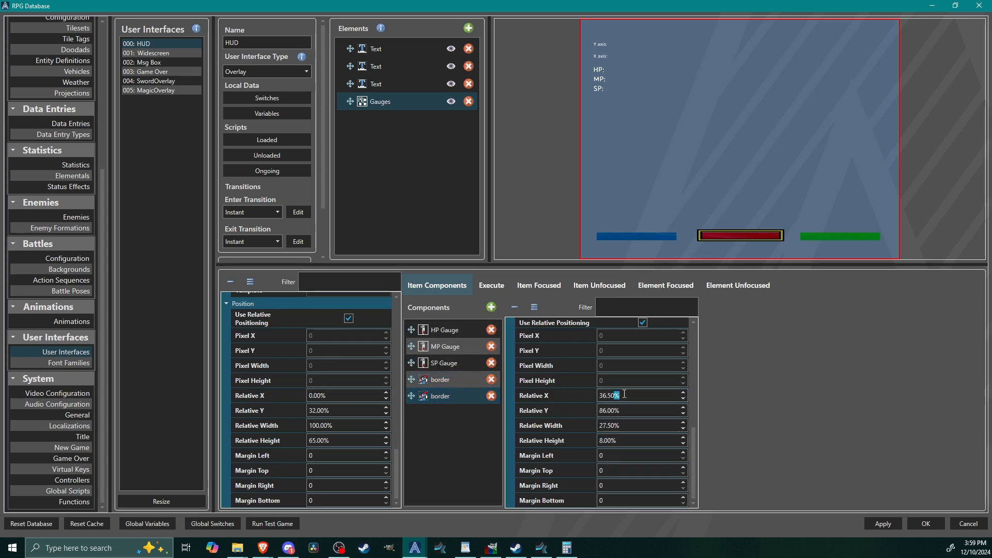
pyautogui.write('4')
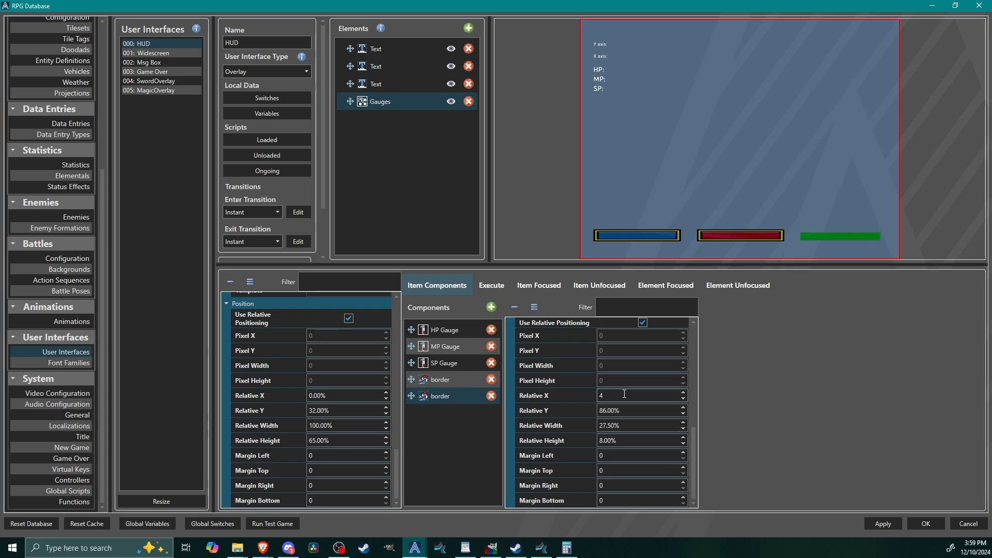
# Step: Make a third border component by copying the second one and set its relative X position to 68%
pyautogui.rightClick(425, 398)
pyautogui.click(432, 405)
pyautogui.rightClick(433, 412)
pyautogui.click(463, 447)
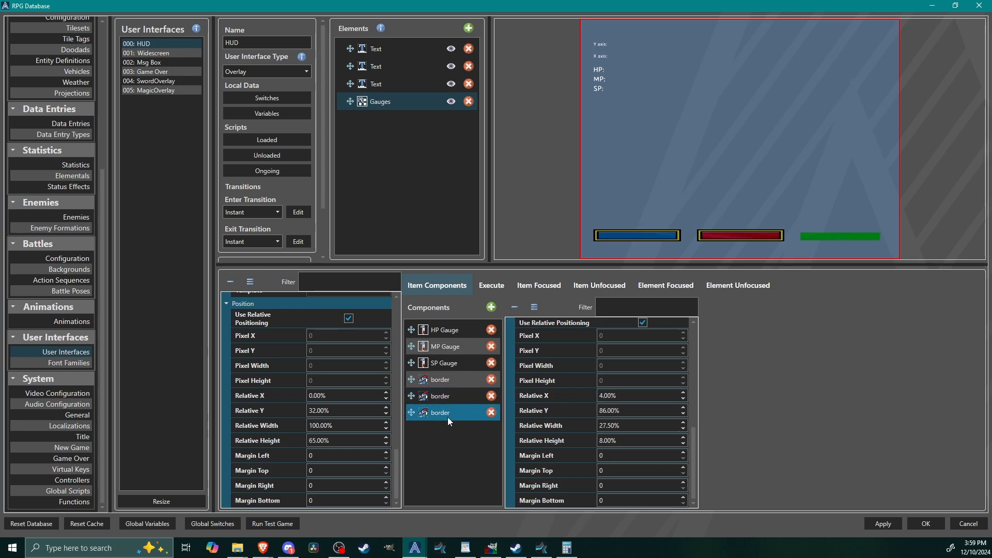
pyautogui.tripleClick(640, 396)
pyautogui.write('68')
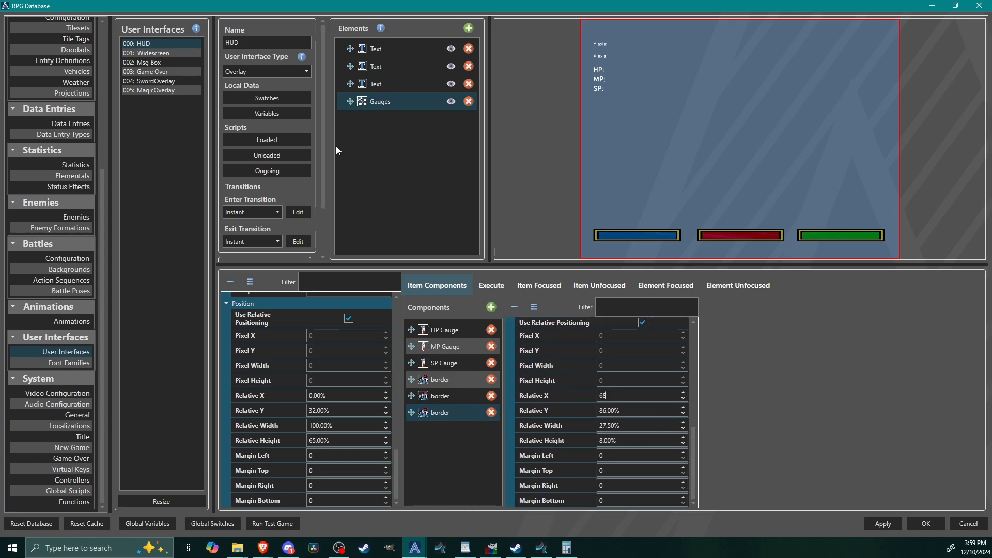
# Step: Check the variables used by the HUD's Text elements and accept the database changes
pyautogui.click(381, 83)
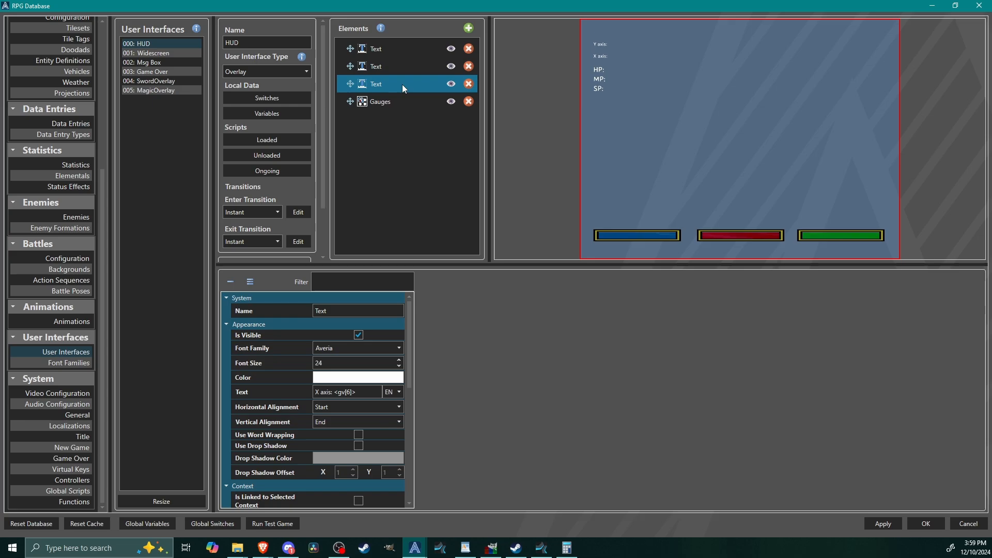
pyautogui.click(386, 49)
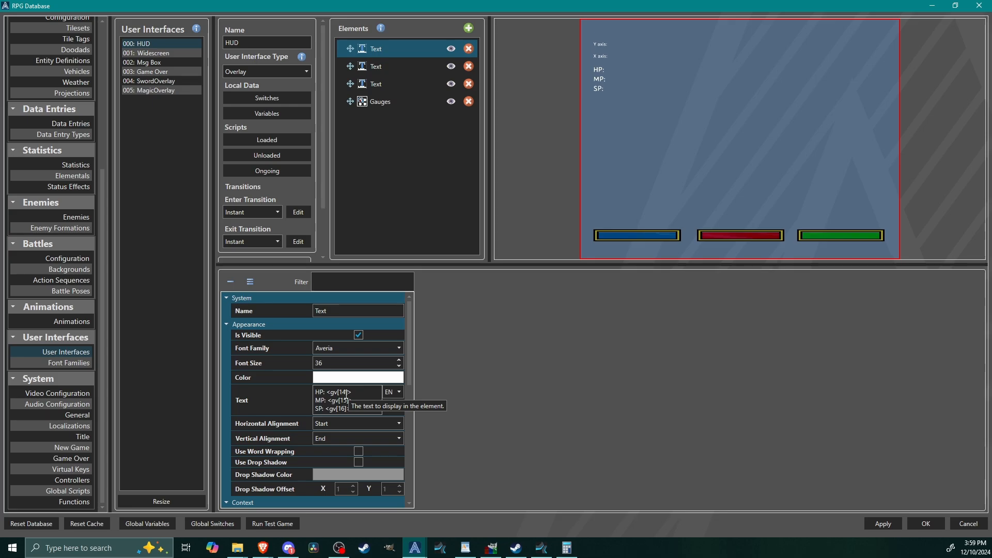
pyautogui.click(924, 525)
# Step: Examine the Save Stats entity's script, then compare its variables with the HUD's stat text and HP Gauge settings
pyautogui.doubleClick(326, 139)
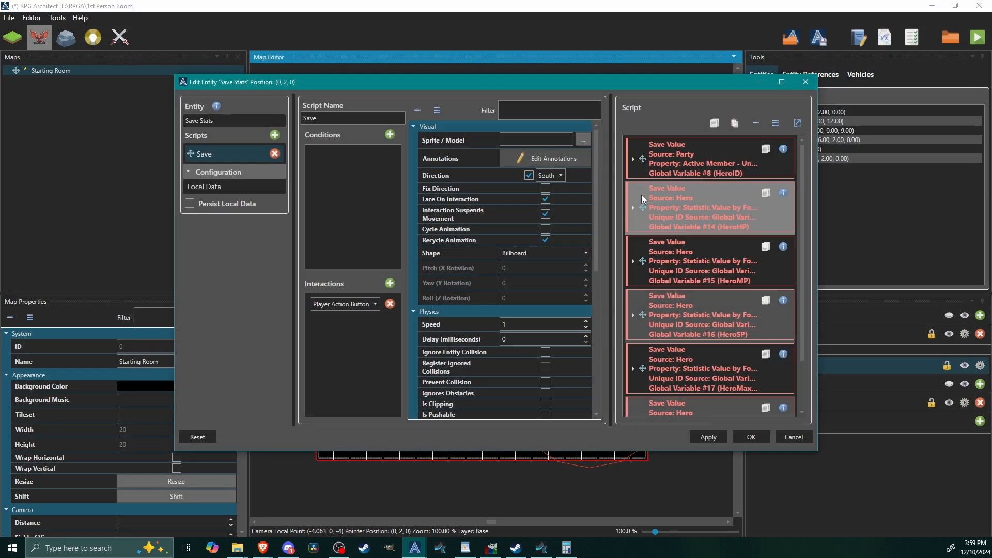
pyautogui.click(782, 83)
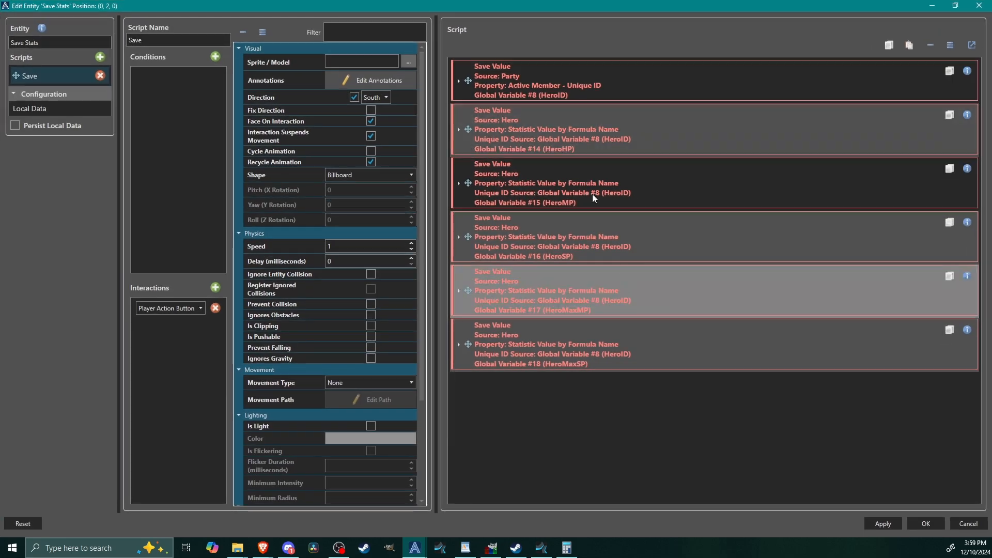
pyautogui.click(932, 522)
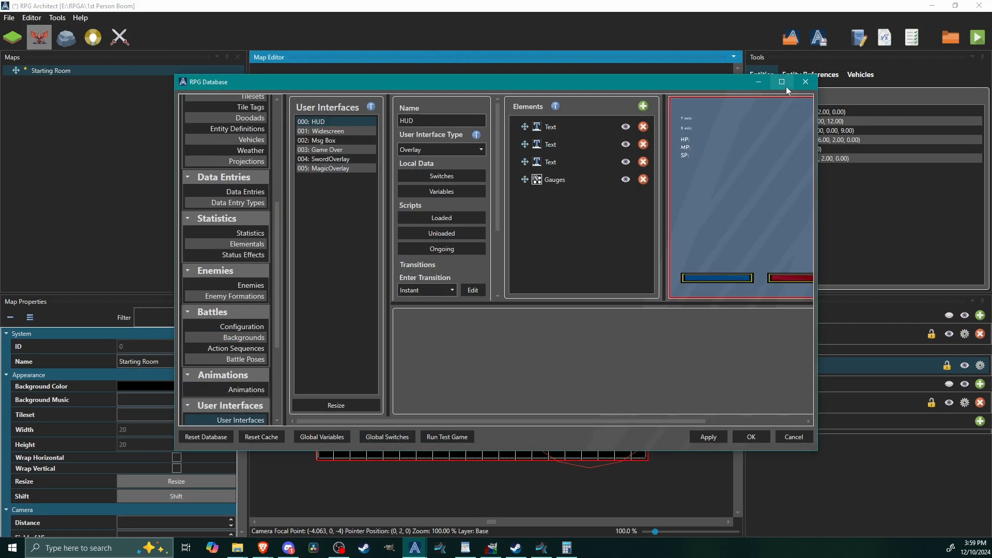
pyautogui.click(782, 82)
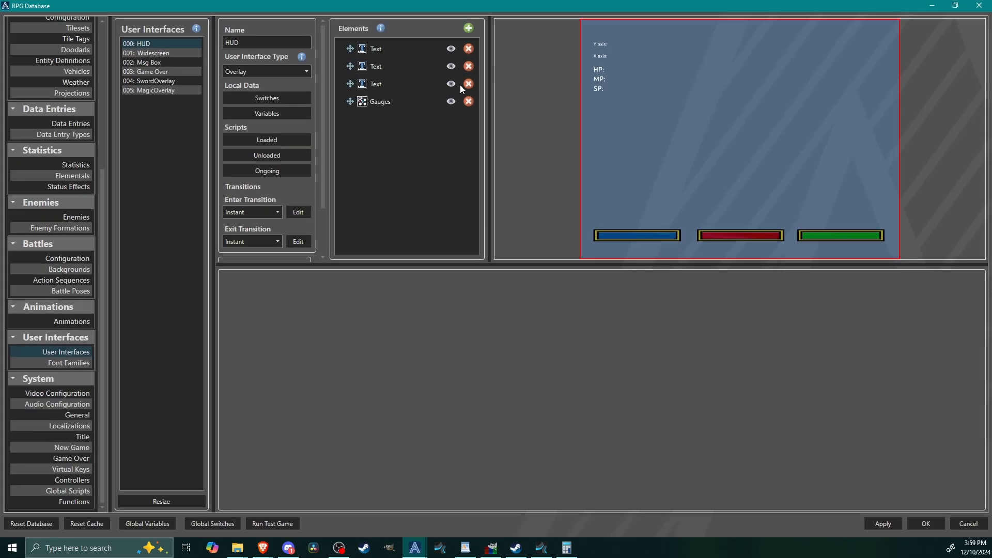
pyautogui.click(385, 101)
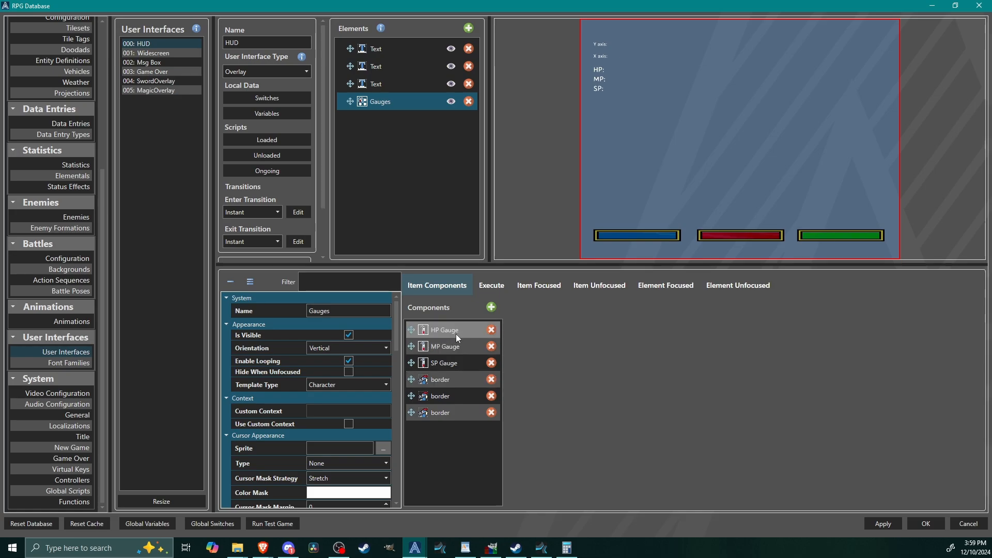
pyautogui.click(398, 49)
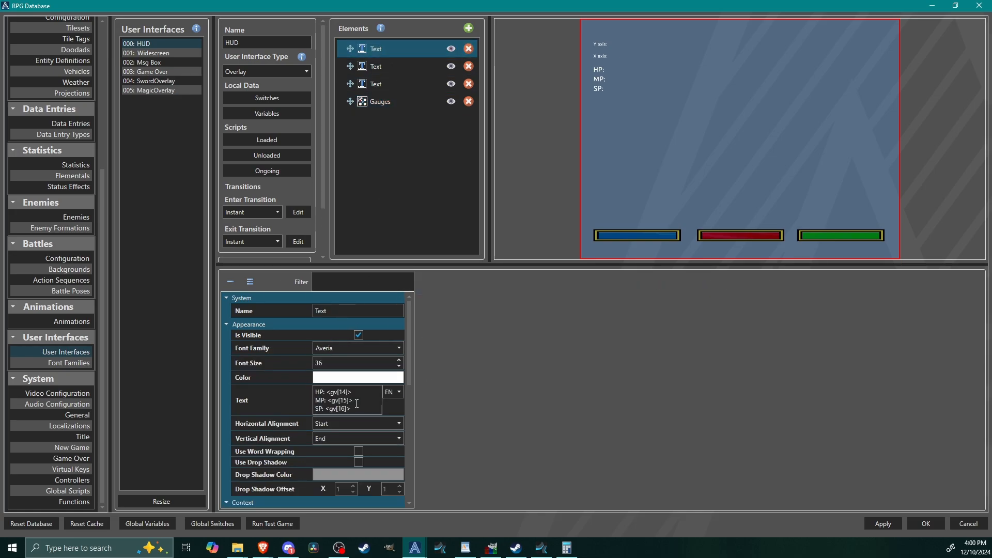
pyautogui.click(381, 102)
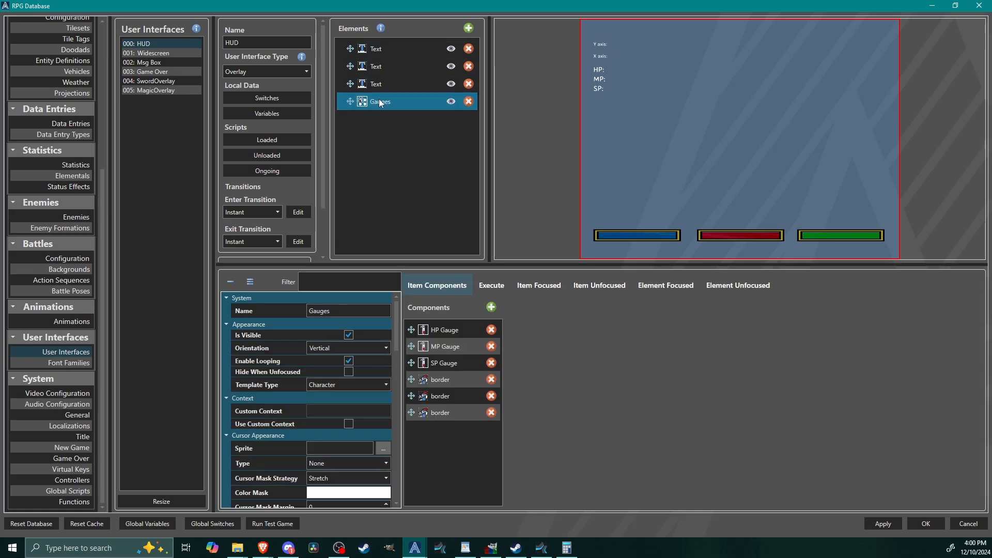
pyautogui.click(444, 329)
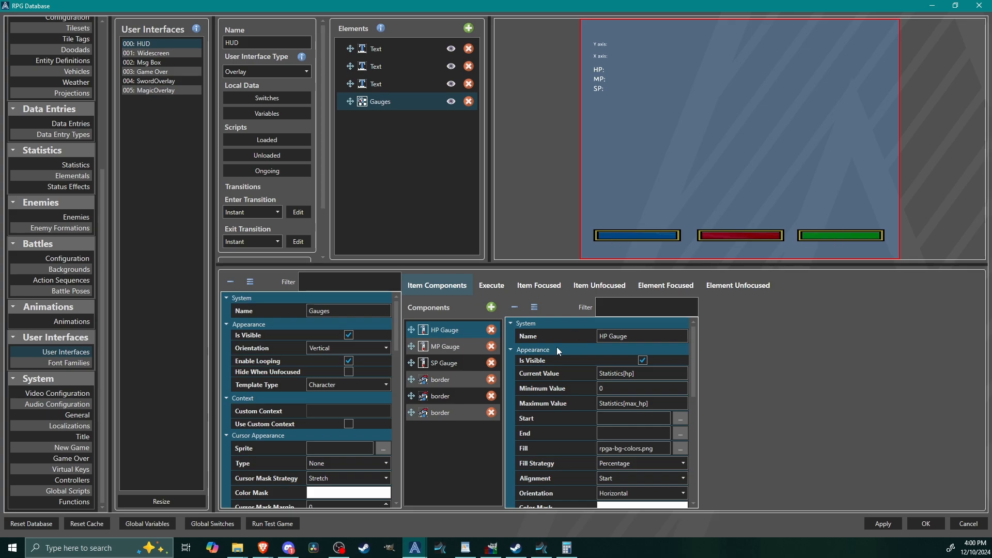
pyautogui.moveTo(394, 335)
pyautogui.mouseDown()
pyautogui.moveTo(404, 498)
pyautogui.moveTo(401, 323)
pyautogui.mouseUp()
pyautogui.click(926, 523)
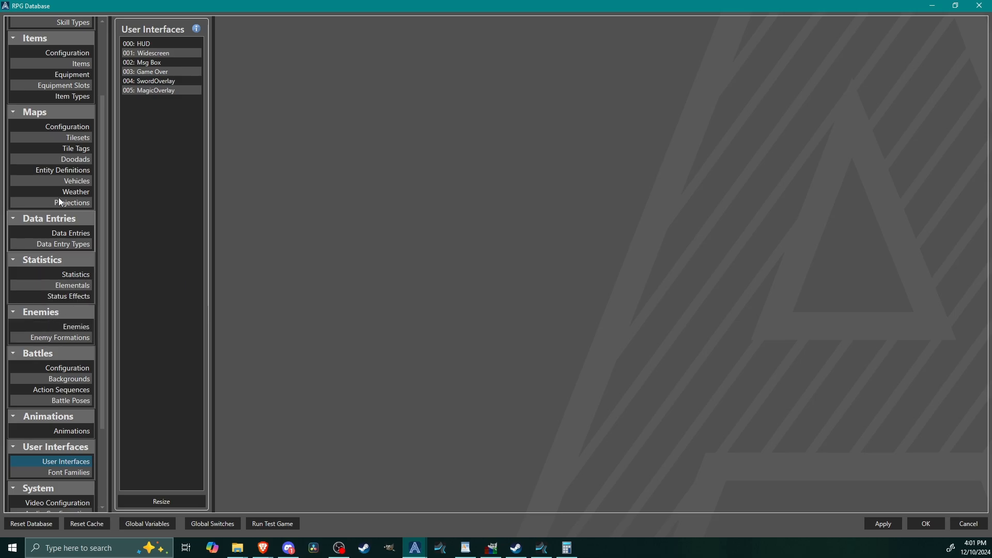
# Step: Clear the name of global variable 010, reached through the first condition in the Enemy - Lich entity definition's Attack Player script
pyautogui.click(58, 170)
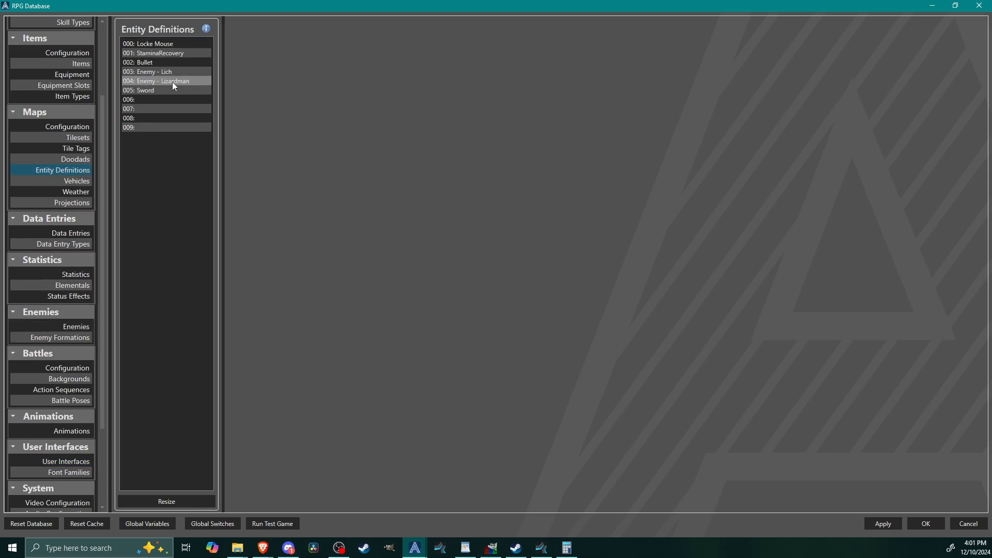
pyautogui.click(149, 71)
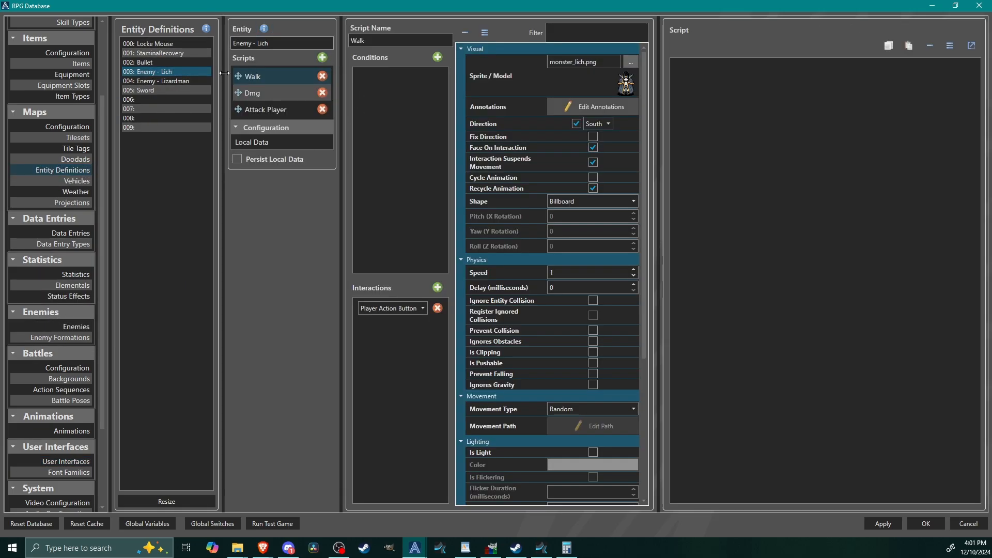
pyautogui.click(275, 110)
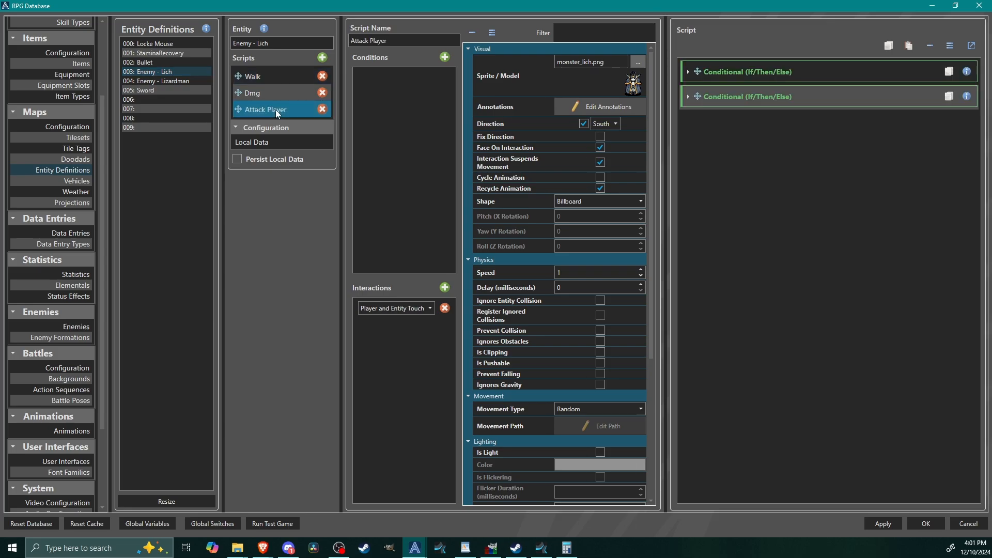
pyautogui.click(795, 72)
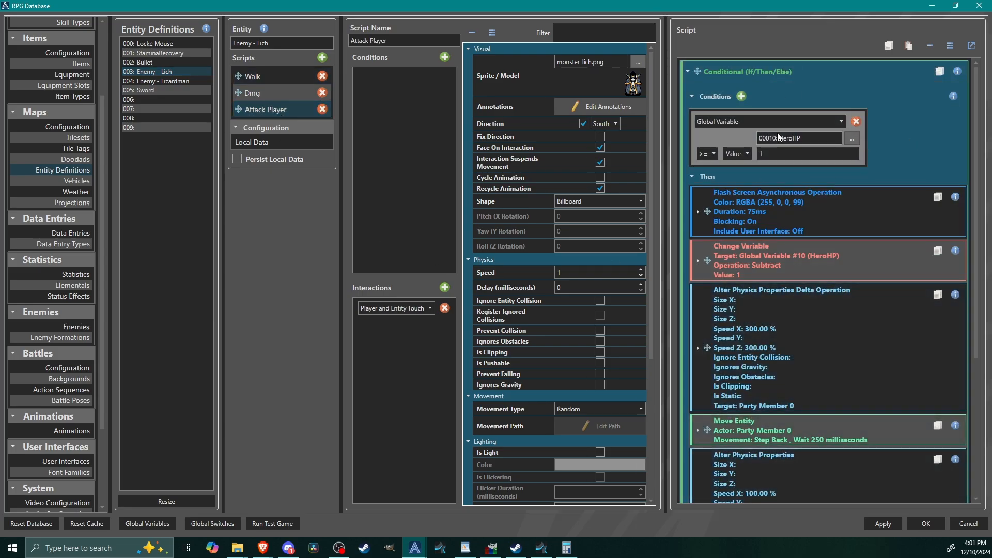
pyautogui.click(852, 139)
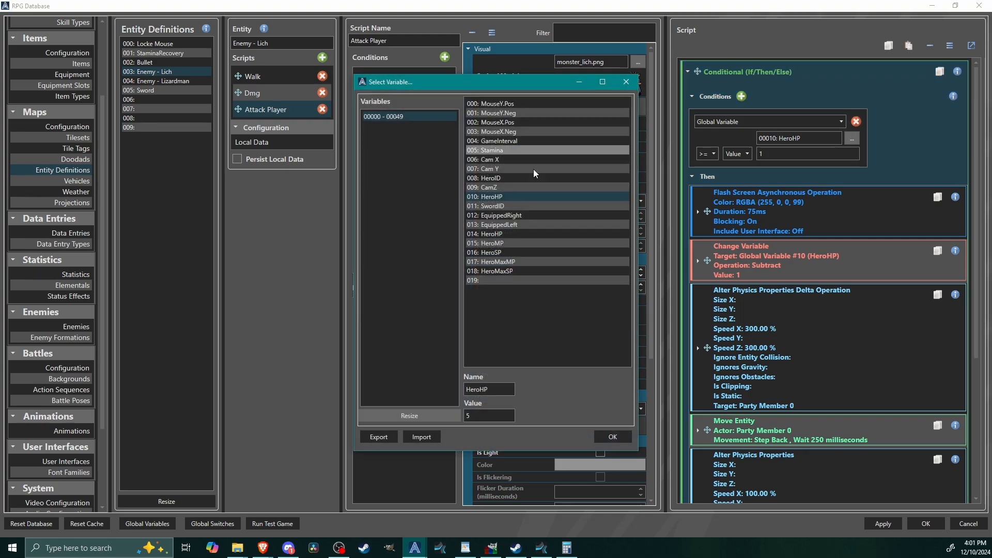
pyautogui.click(498, 235)
pyautogui.click(506, 198)
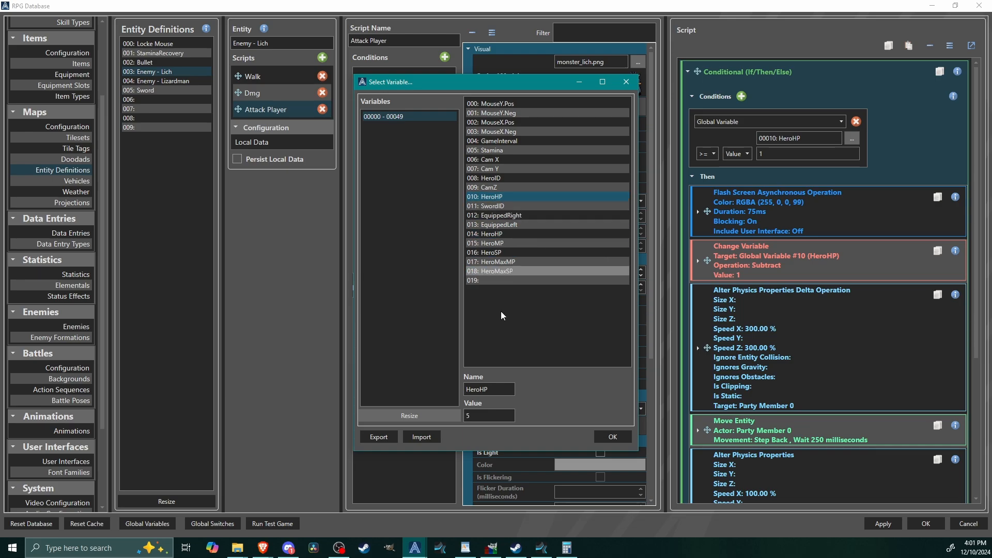
pyautogui.click(498, 389)
pyautogui.hotkey('ctrl', 'a')
pyautogui.press('BackSpace')
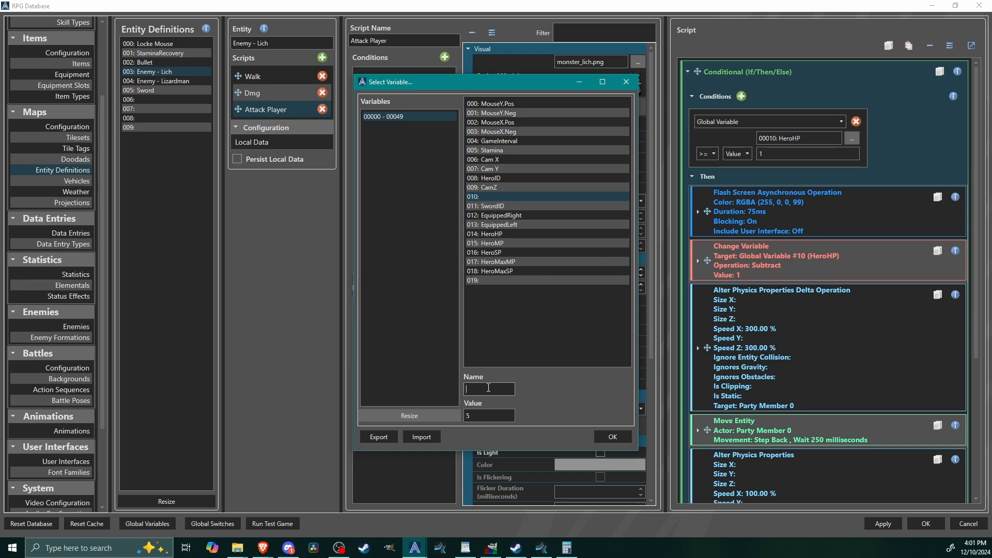
# Step: Assign global variable 014: HeroHP to the first condition of the Attack Player script
pyautogui.click(510, 234)
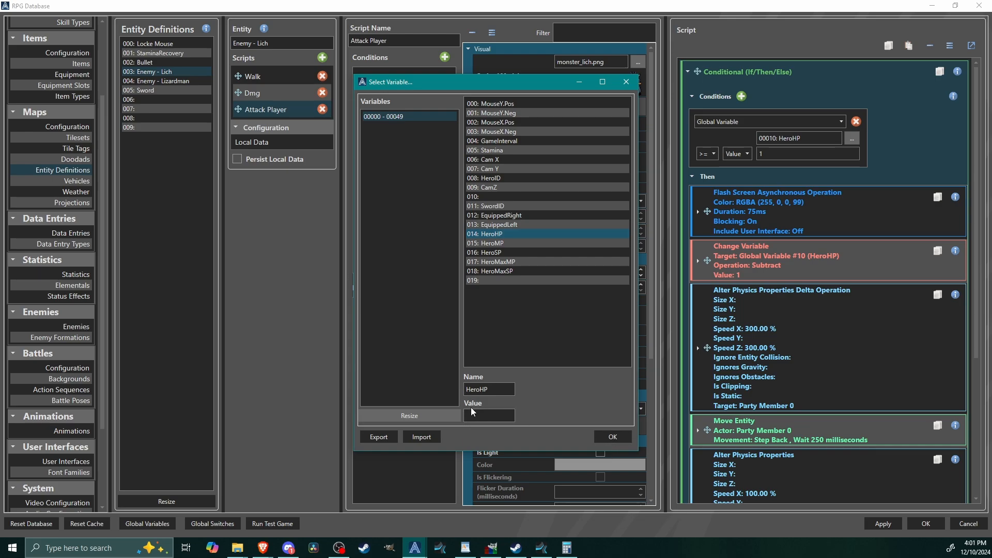
pyautogui.click(486, 197)
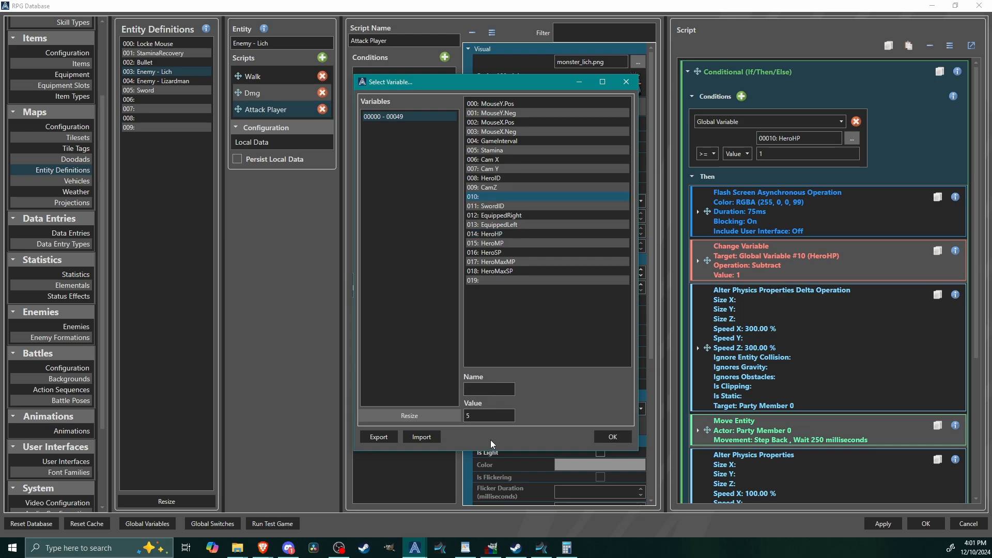
pyautogui.click(504, 234)
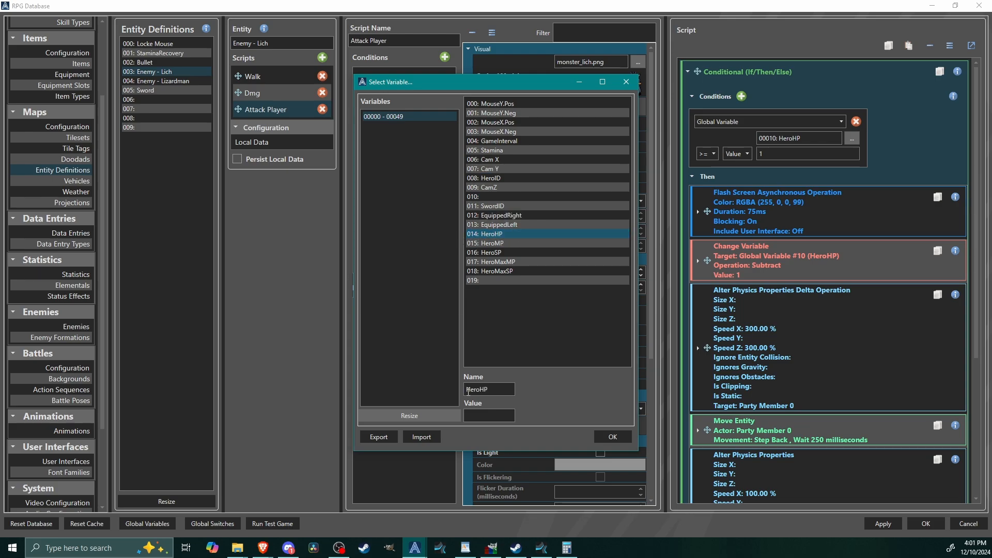
pyautogui.click(612, 437)
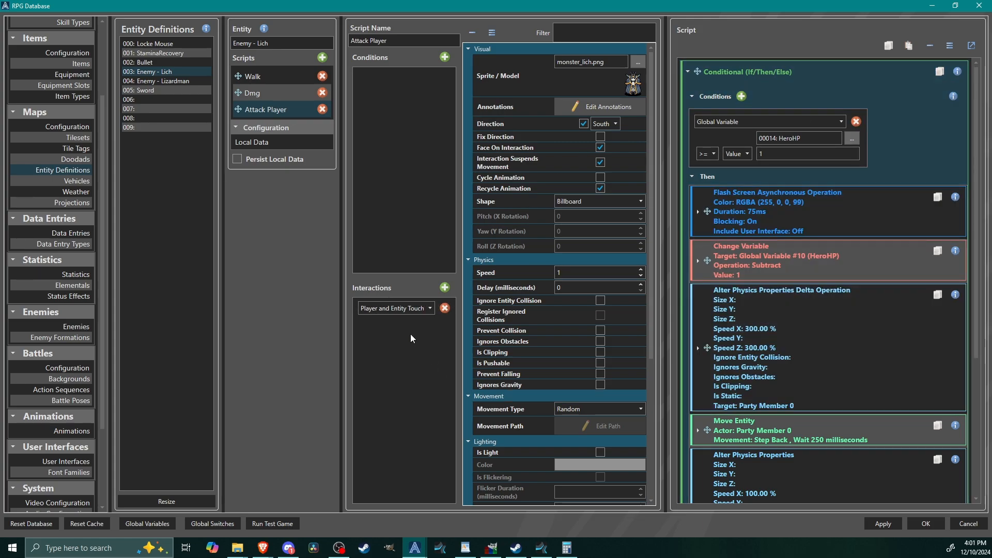
# Step: Replace the Change Variable command in the conditional's Then branch with a Change Statistic command
pyautogui.click(828, 274)
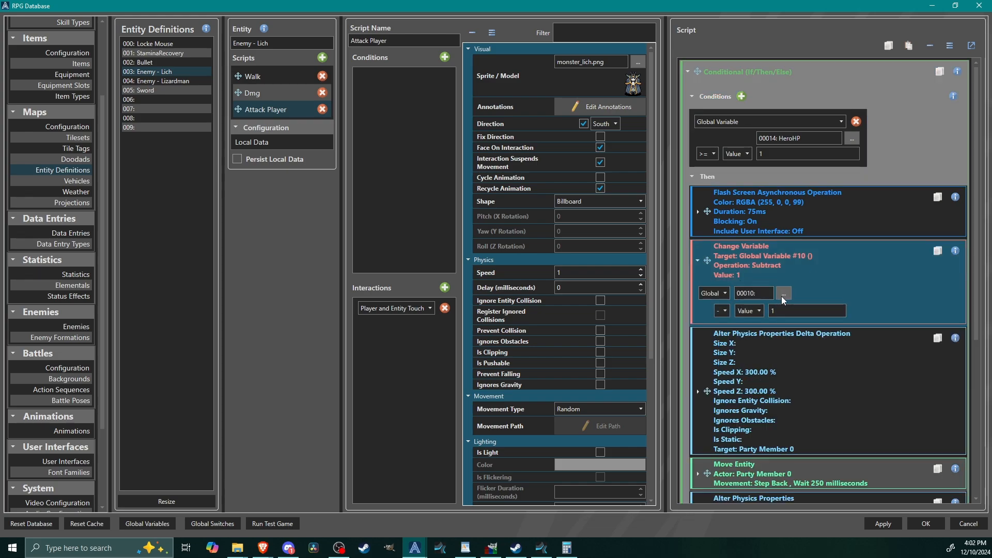
pyautogui.rightClick(770, 256)
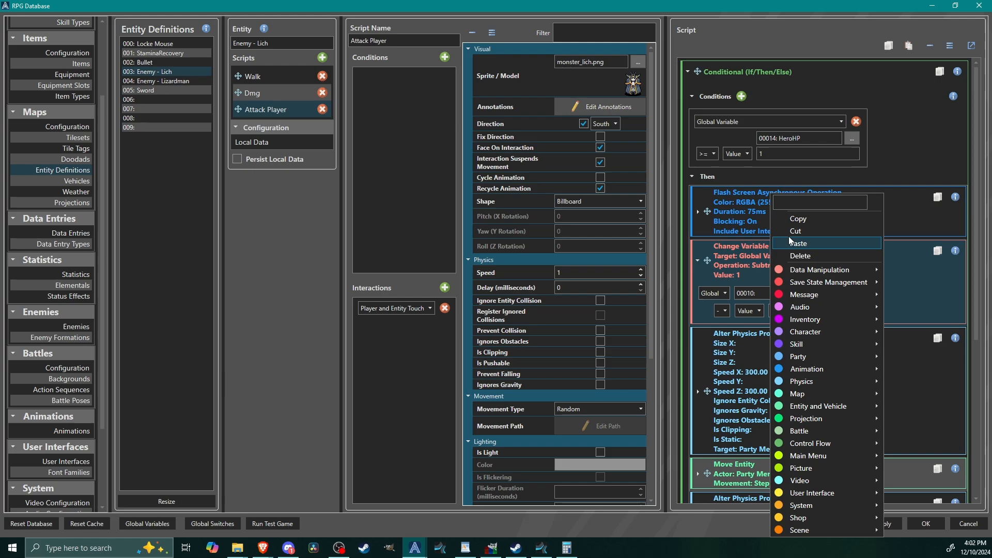
pyautogui.click(811, 254)
pyautogui.rightClick(750, 331)
pyautogui.moveTo(786, 332)
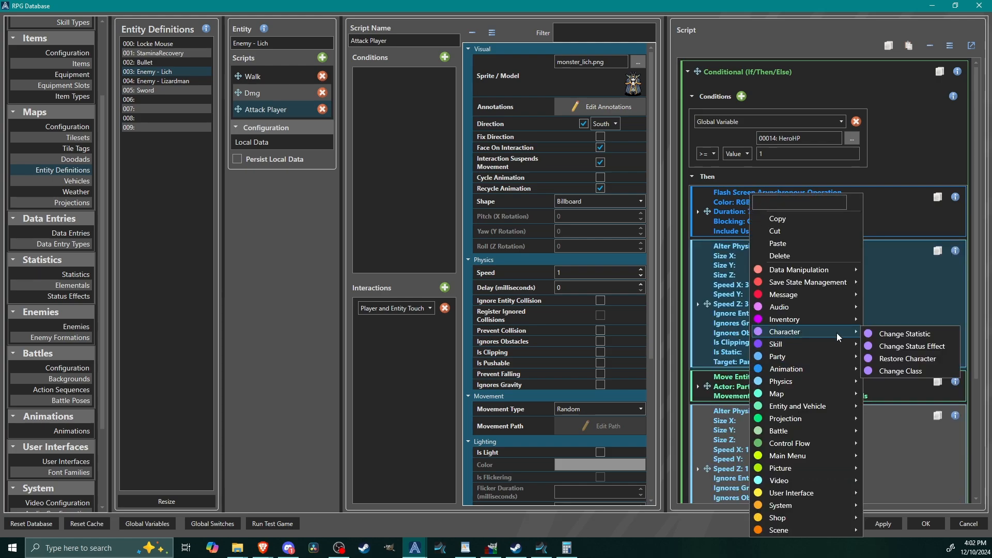
pyautogui.click(912, 334)
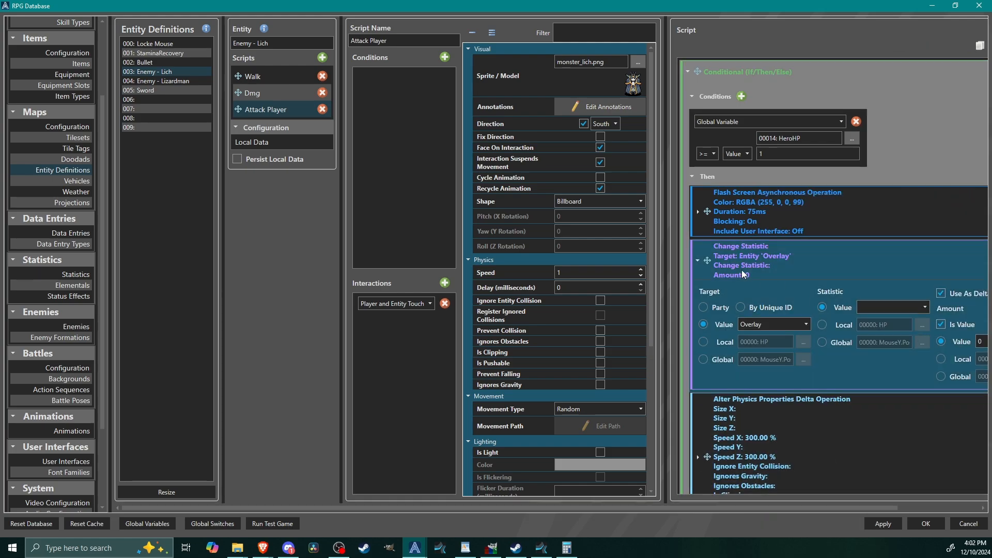
pyautogui.moveTo(627, 508); pyautogui.dragTo(851, 491)
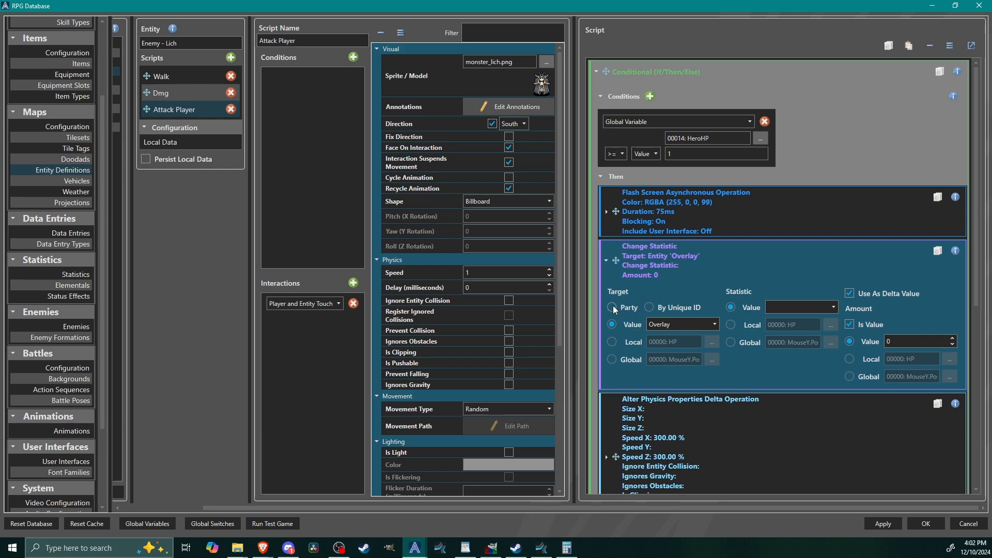
# Step: Configure the Change Statistic command to target party member 0 and change HP by -20
pyautogui.click(612, 308)
pyautogui.click(804, 309)
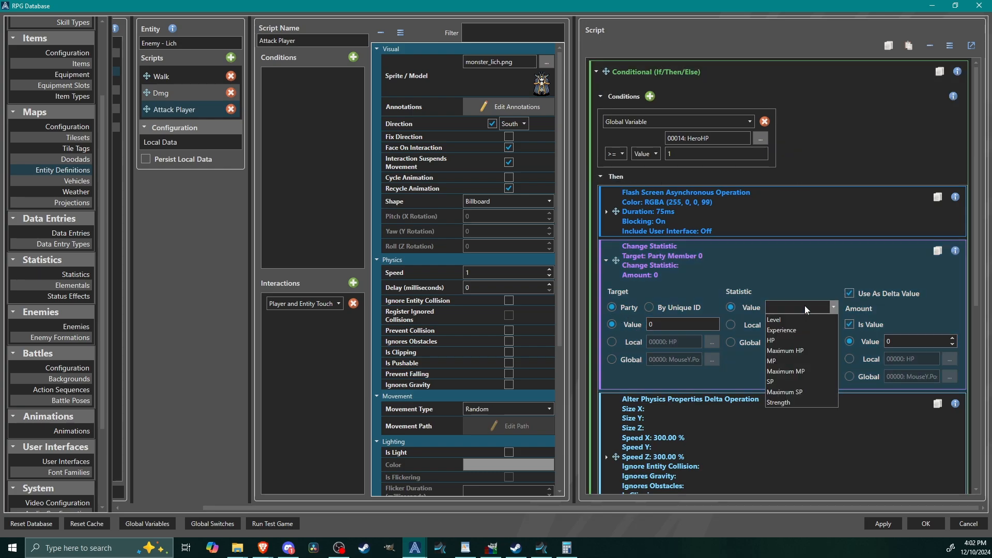
pyautogui.click(783, 341)
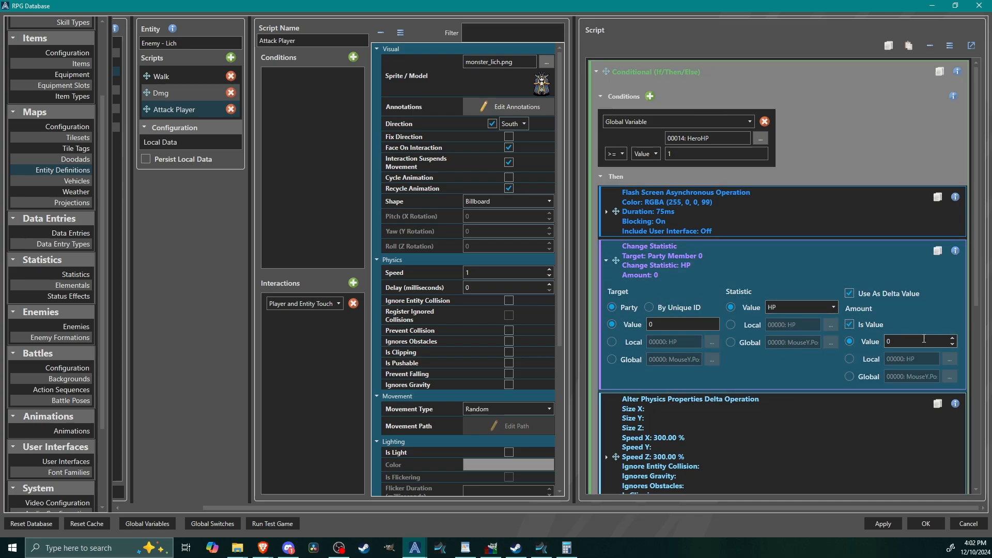
pyautogui.doubleClick(924, 339)
pyautogui.write('-20')
pyautogui.click(681, 262)
pyautogui.scroll(-1, 809, 269)
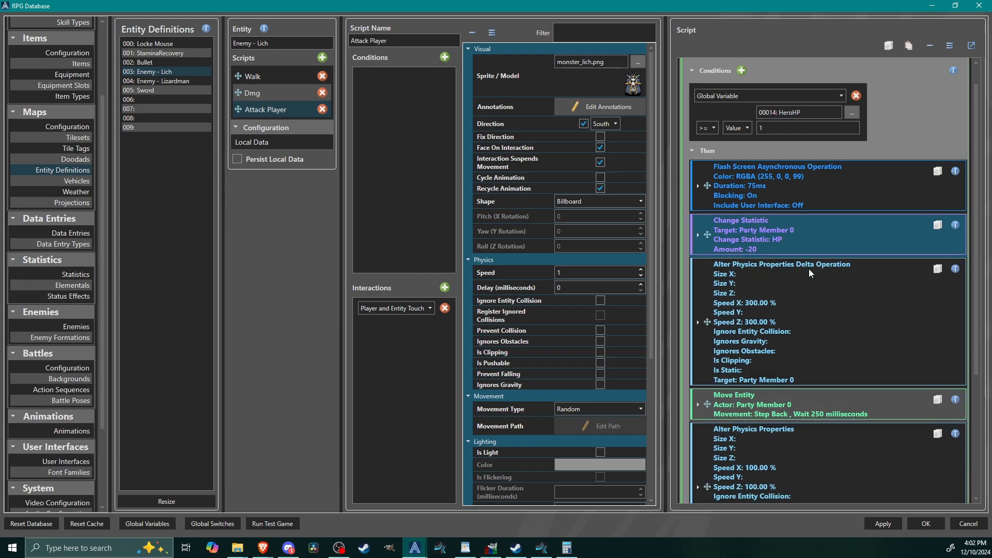
# Step: Assign global variable 014: HeroHP to the condition of the Game Over conditional in the Lich's Attack Player script
pyautogui.scroll(-3, 811, 284)
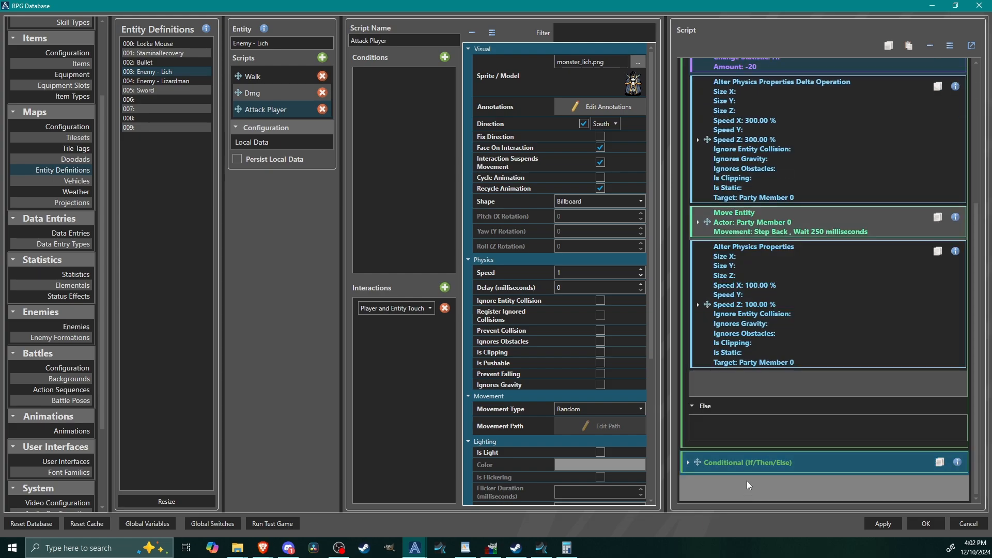
pyautogui.click(749, 463)
pyautogui.scroll(-4, 814, 274)
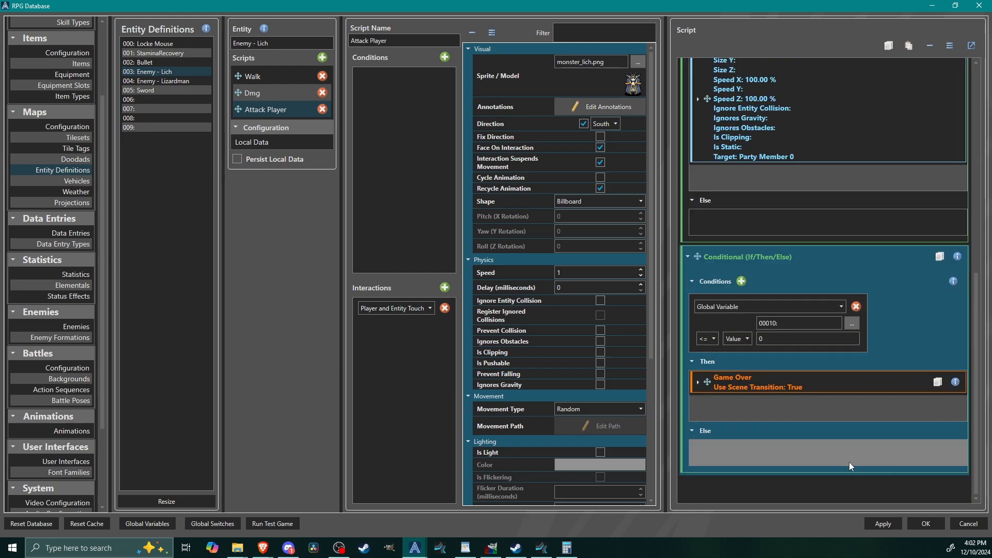
pyautogui.click(850, 324)
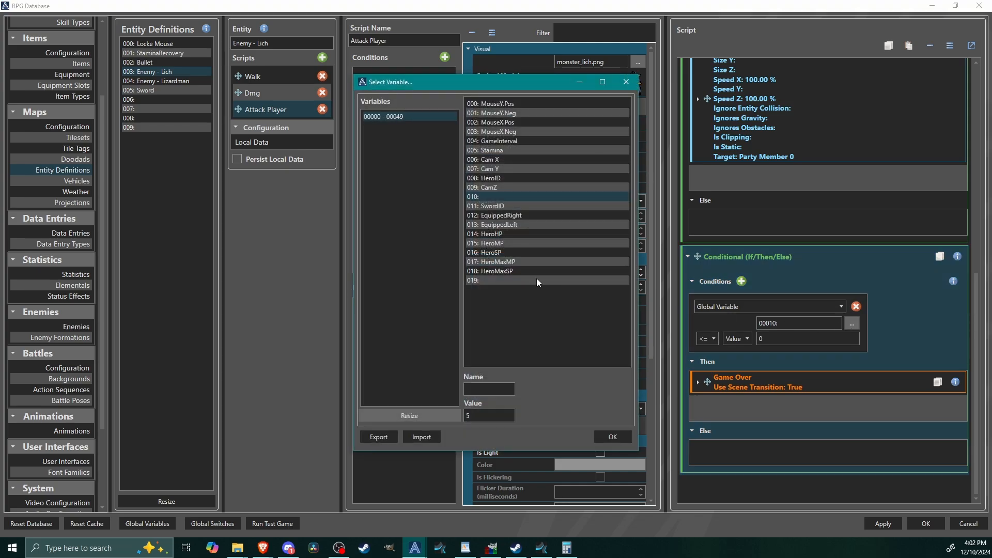
pyautogui.click(507, 233)
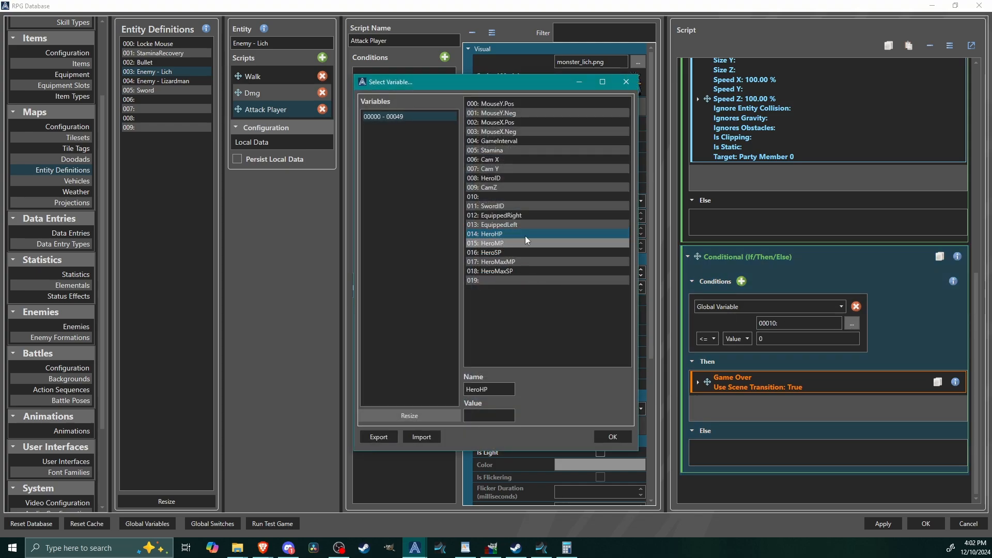
pyautogui.click(616, 437)
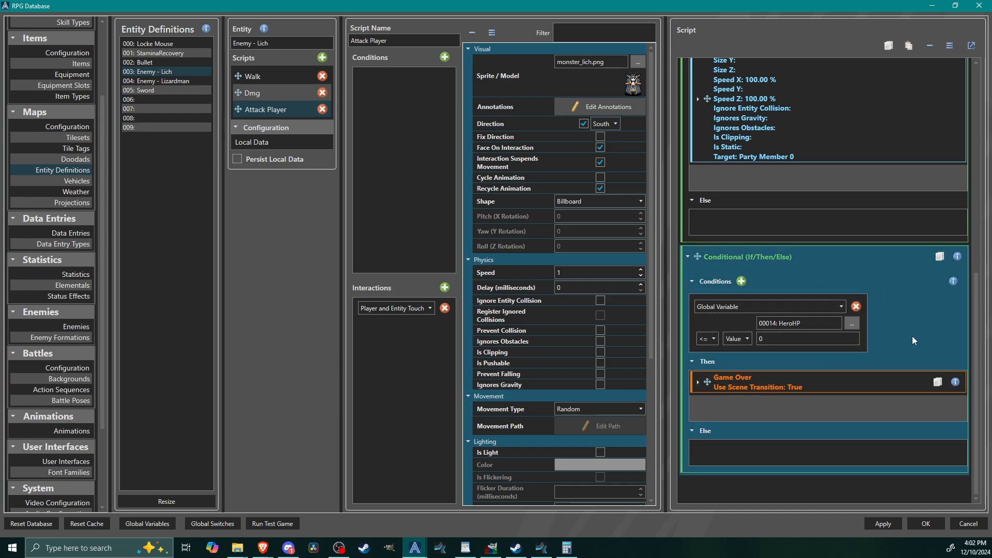
# Step: Cut the Game Over conditional from the Attack Player script and paste it at the end of the Save Stats entity's Save script
pyautogui.rightClick(902, 324)
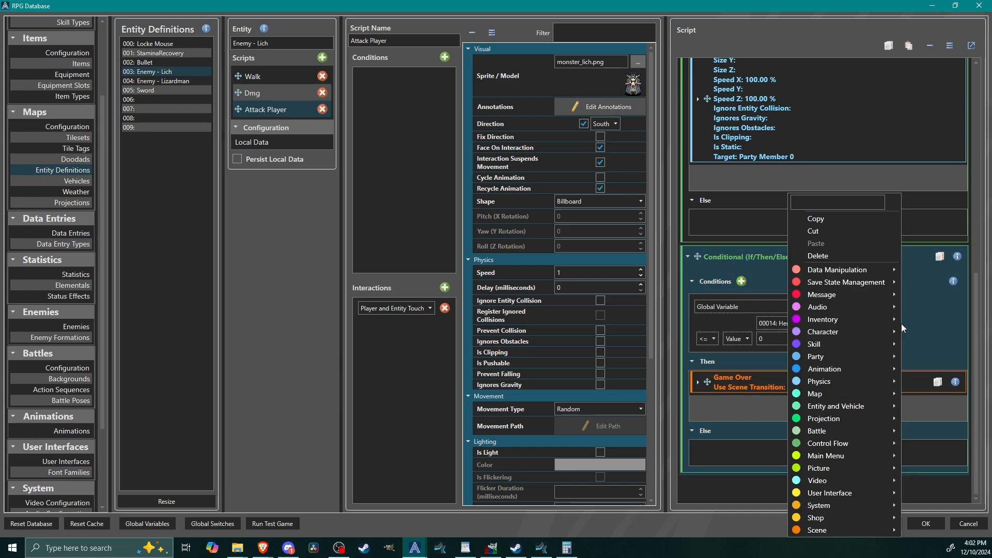
pyautogui.click(813, 231)
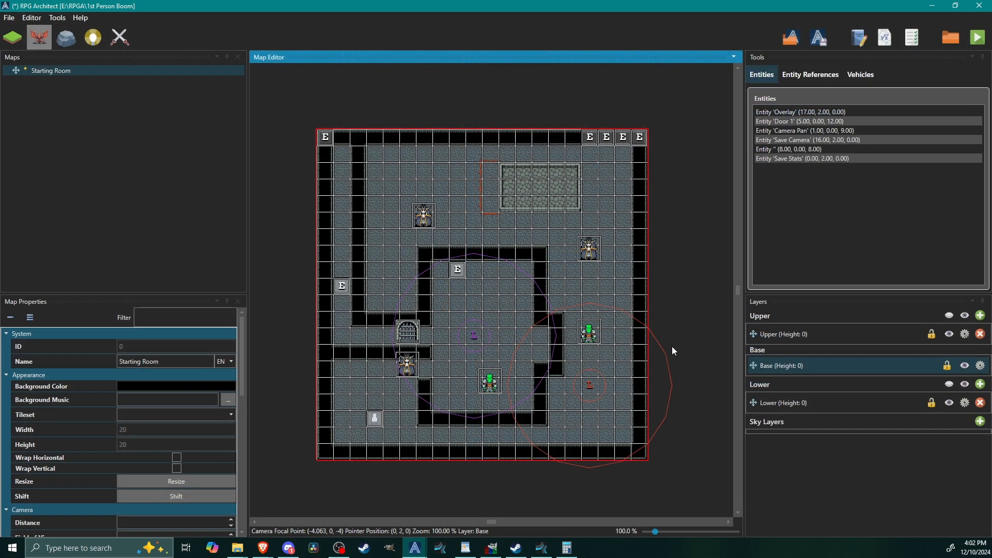
pyautogui.doubleClick(325, 137)
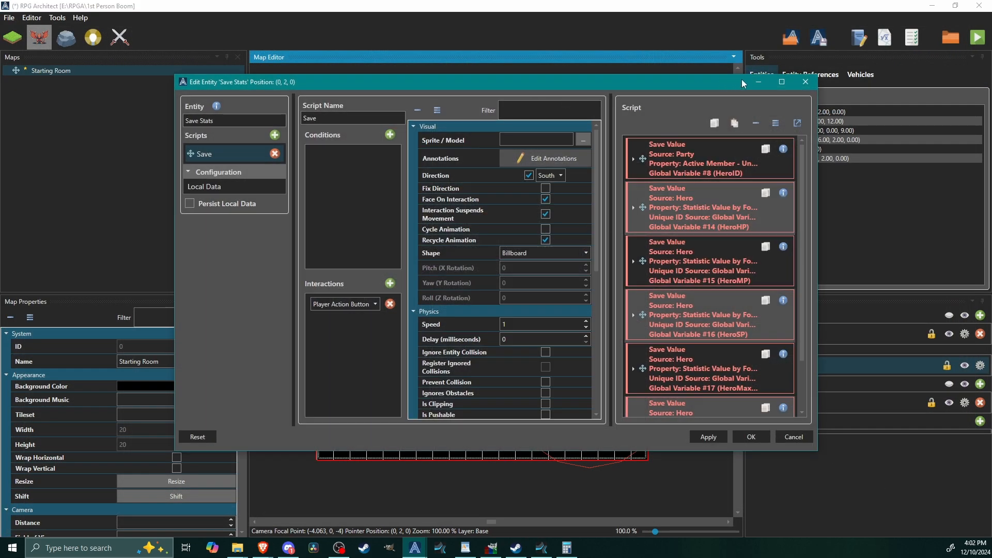
pyautogui.click(782, 83)
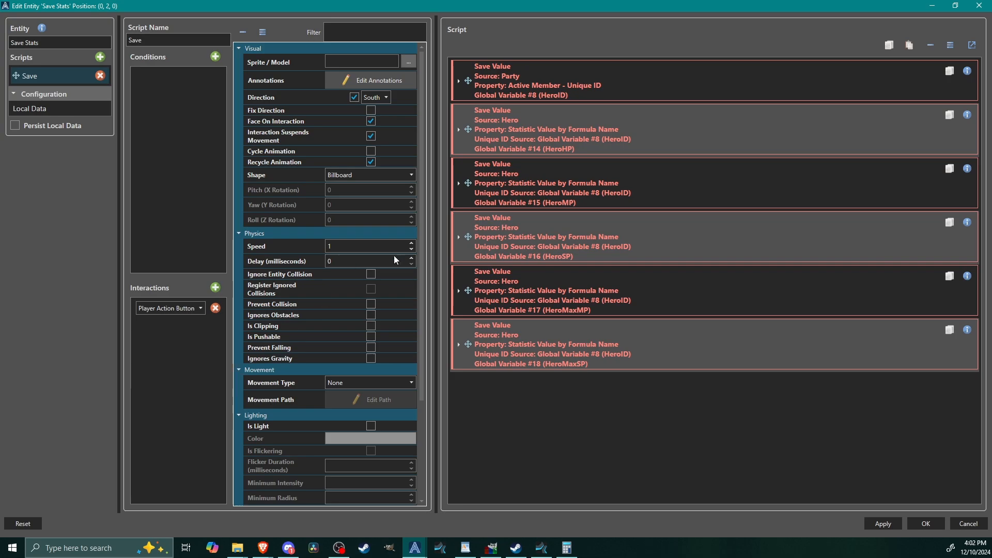
pyautogui.rightClick(509, 387)
pyautogui.click(479, 393)
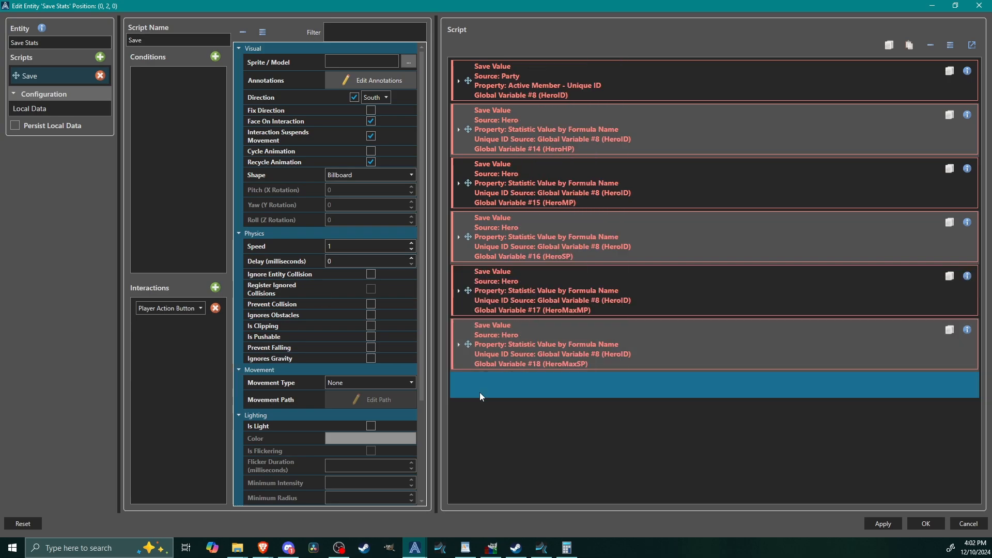
pyautogui.rightClick(479, 392)
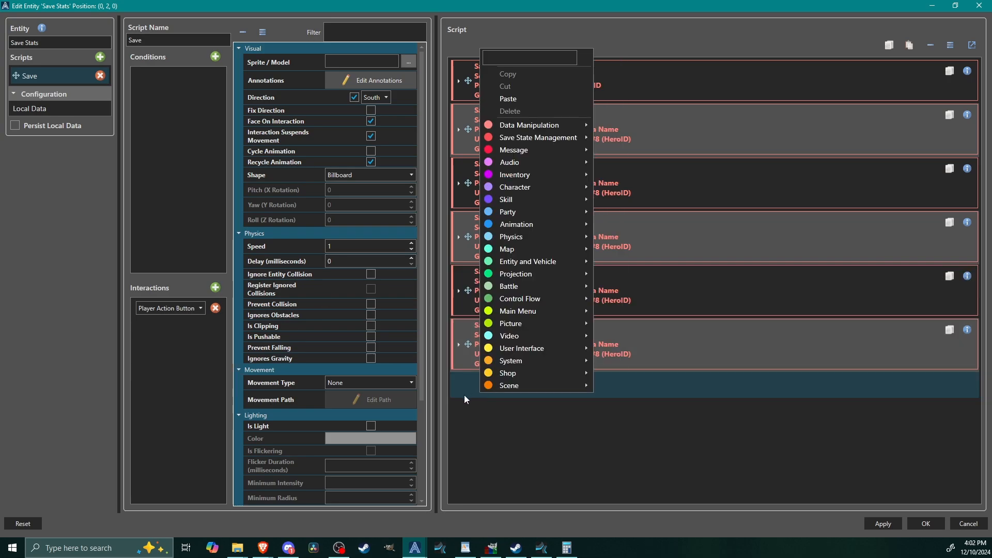
pyautogui.click(509, 98)
pyautogui.rightClick(513, 384)
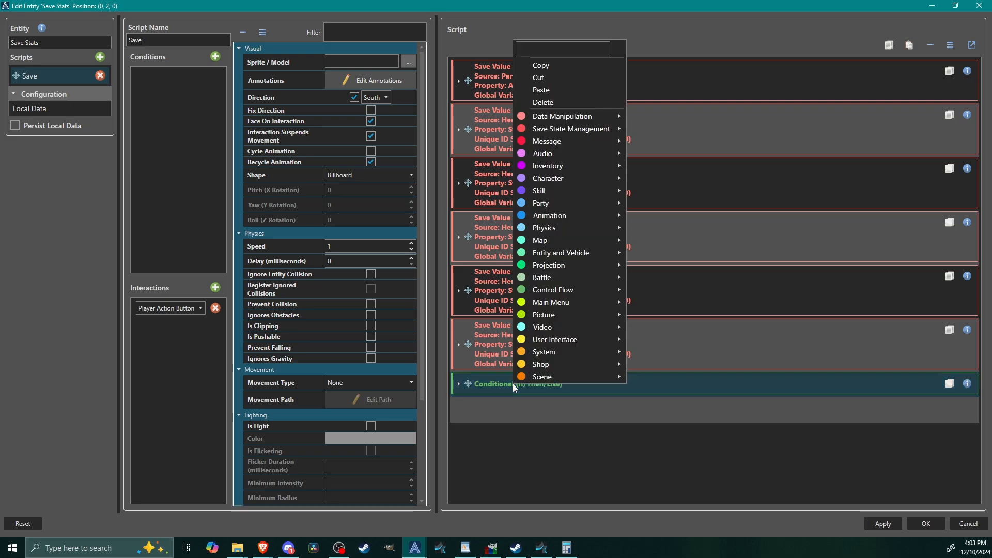
pyautogui.click(475, 389)
pyautogui.click(459, 385)
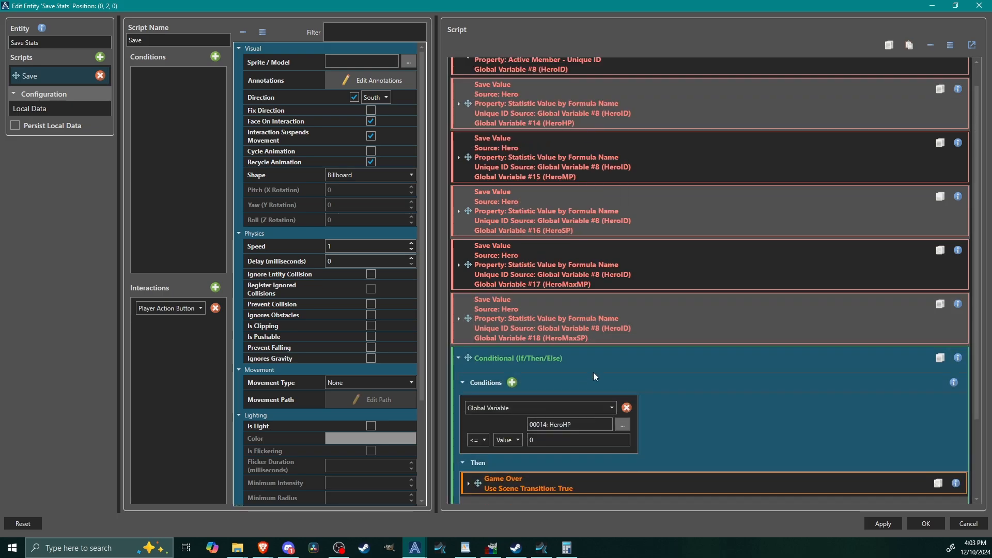
# Step: Insert a 200 millisecond Wait command directly before the Game Over conditional in the Save script
pyautogui.rightClick(607, 359)
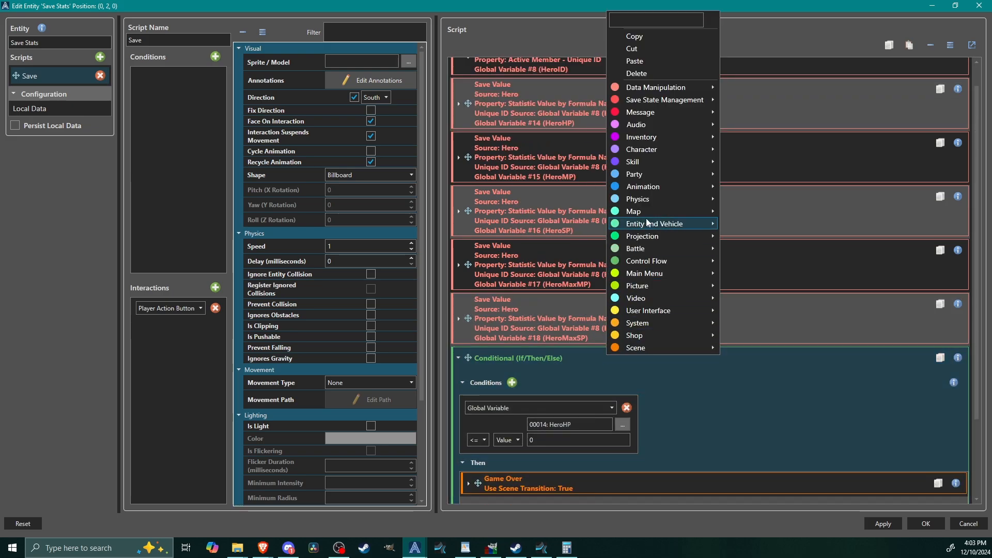
pyautogui.moveTo(644, 266)
pyautogui.click(778, 287)
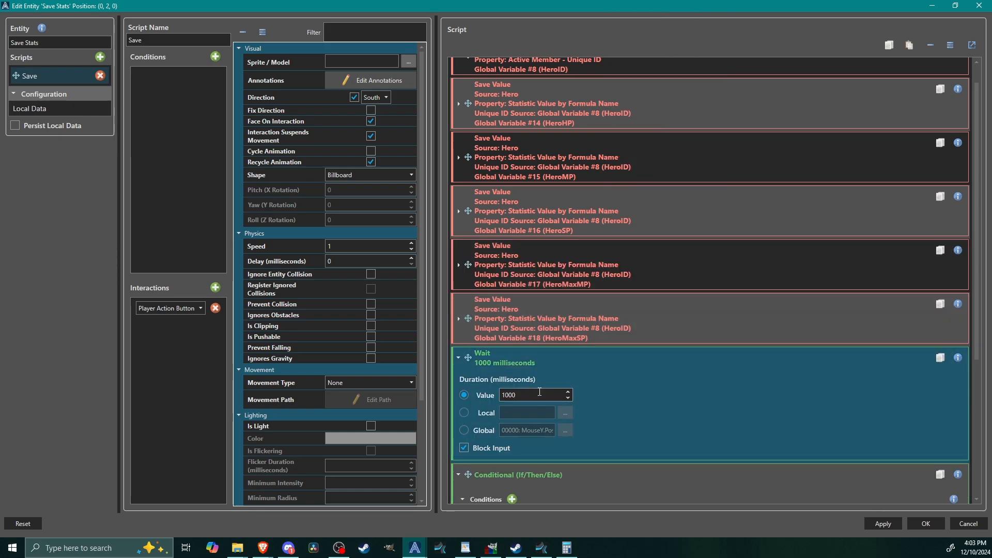
pyautogui.press('BackSpace')
pyautogui.press('BackSpace')
pyautogui.press('BackSpace')
pyautogui.press('BackSpace')
pyautogui.write('200')
pyautogui.click(567, 354)
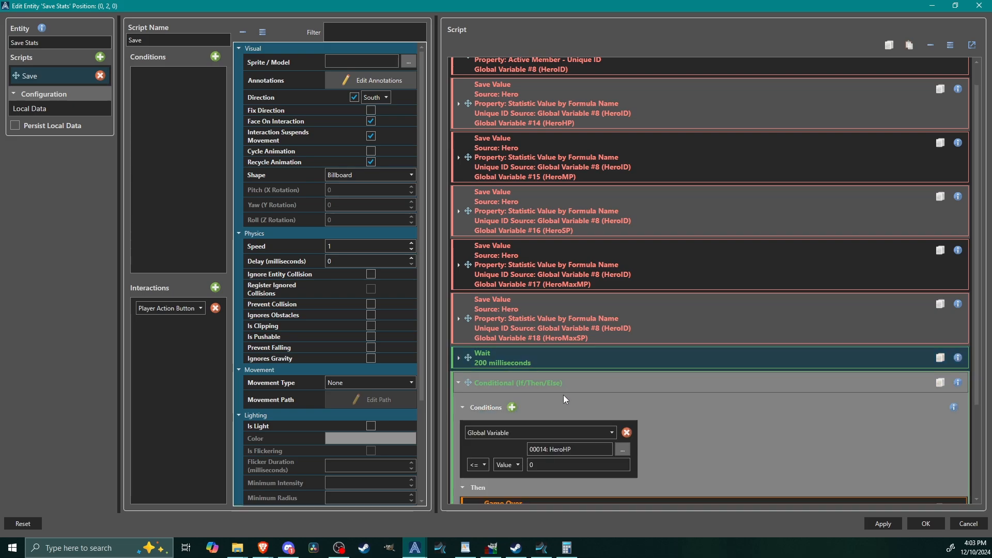
pyautogui.click(530, 382)
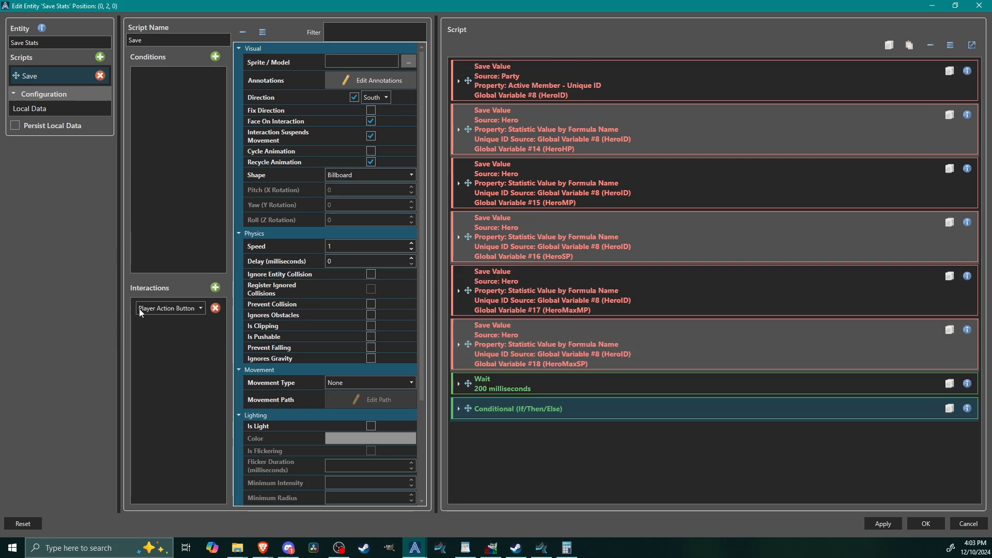
# Step: Set the Save script's interaction to Automatic, check the HeroHP conditional, and save the Save Stats entity
pyautogui.click(176, 308)
pyautogui.click(161, 396)
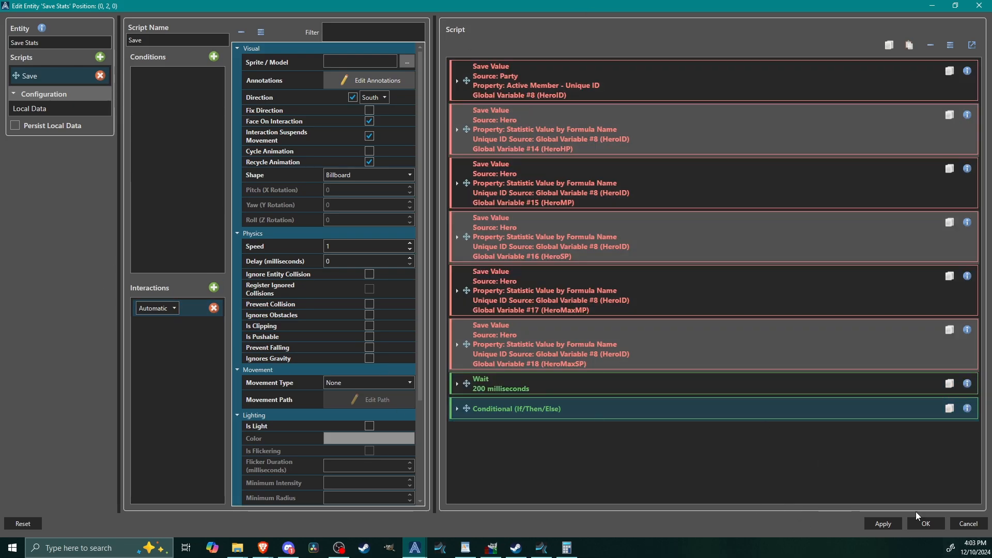
pyautogui.click(653, 408)
pyautogui.scroll(-2, 820, 405)
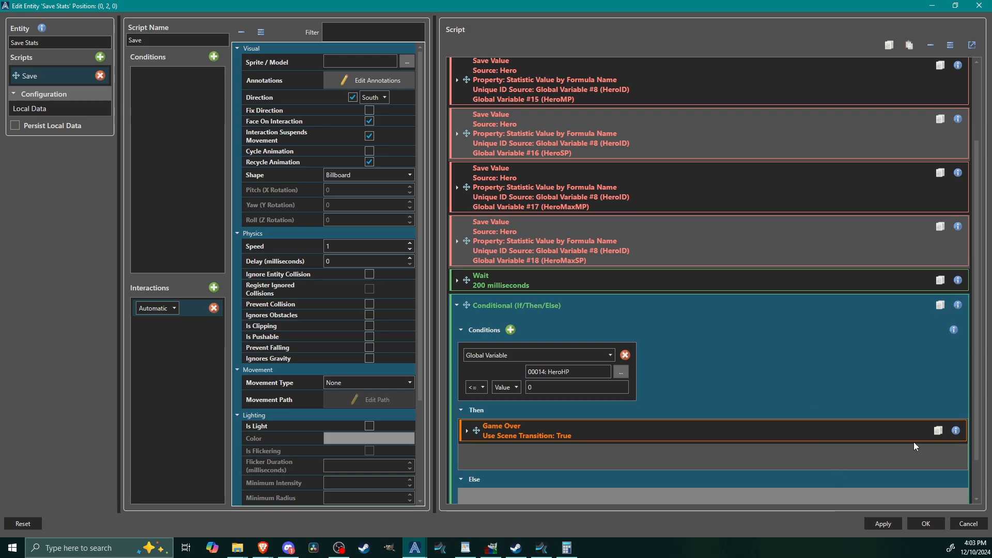
pyautogui.click(925, 524)
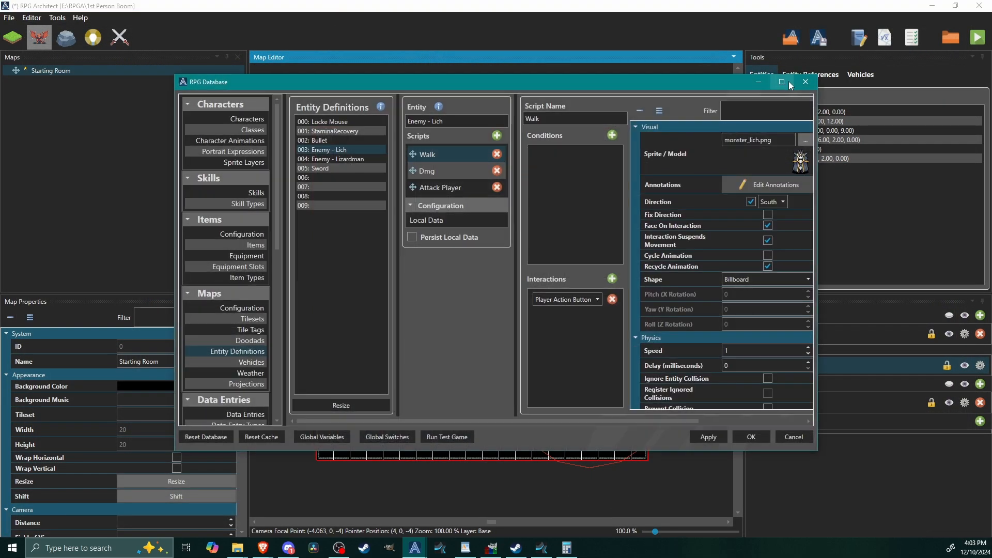
# Step: Copy the Attack Player script from the Enemy - Lich entity definition into a new script of the Enemy - Lizardman definition
pyautogui.click(789, 82)
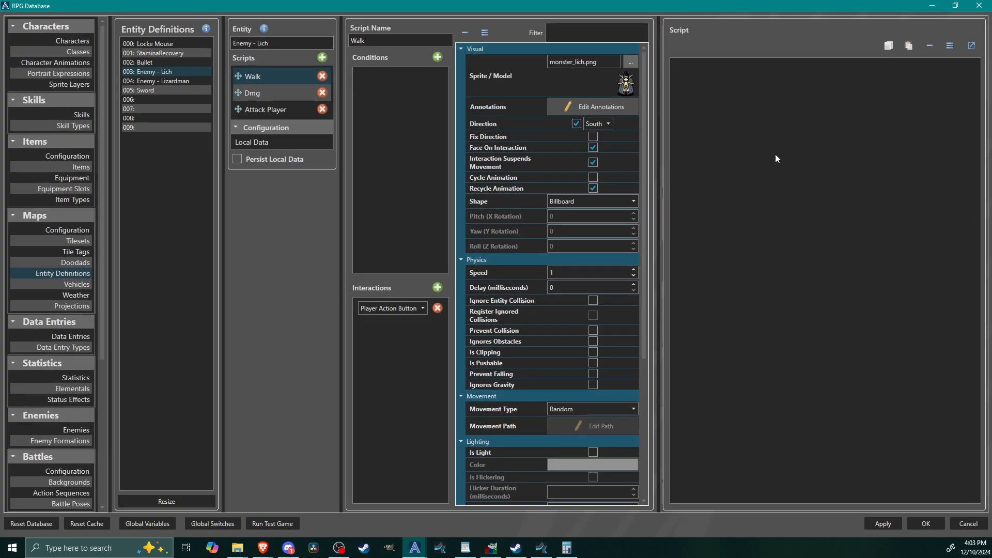
pyautogui.click(253, 125)
pyautogui.click(254, 111)
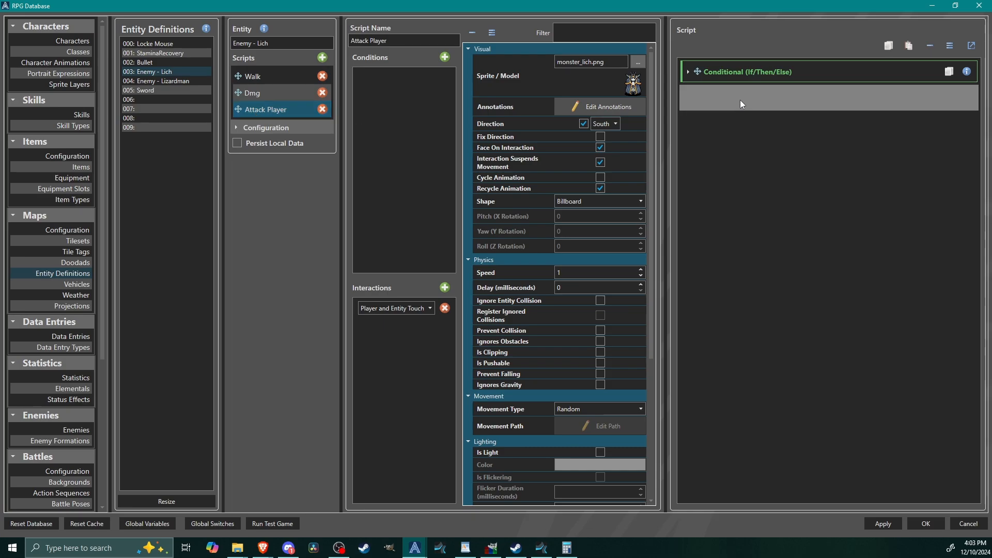
pyautogui.scroll(-2, 854, 368)
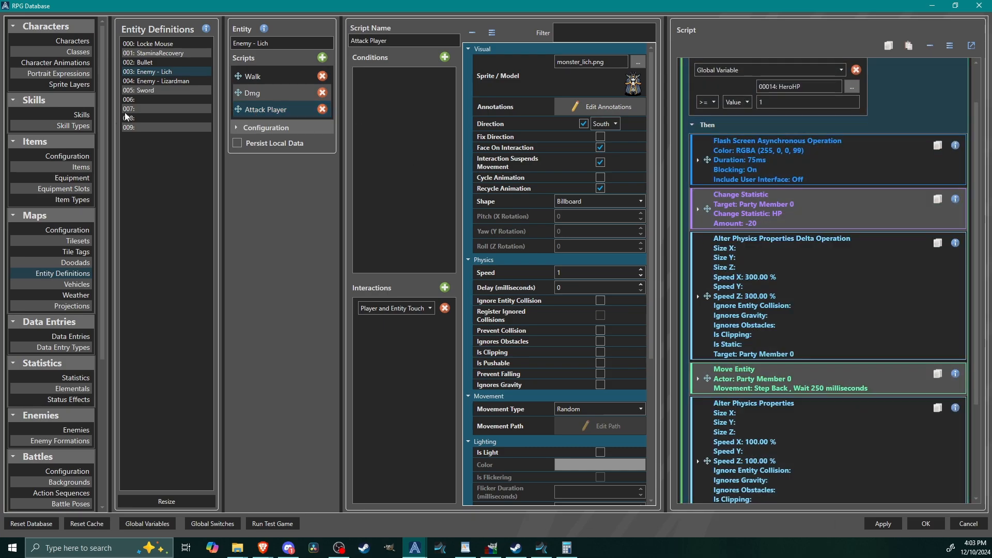
pyautogui.click(170, 82)
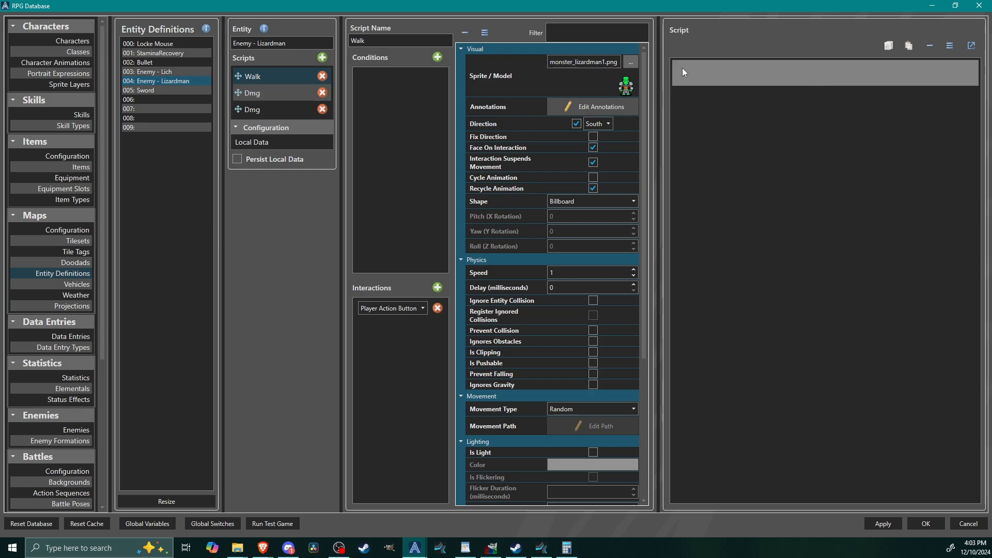
pyautogui.click(253, 110)
pyautogui.click(323, 58)
pyautogui.rightClick(264, 126)
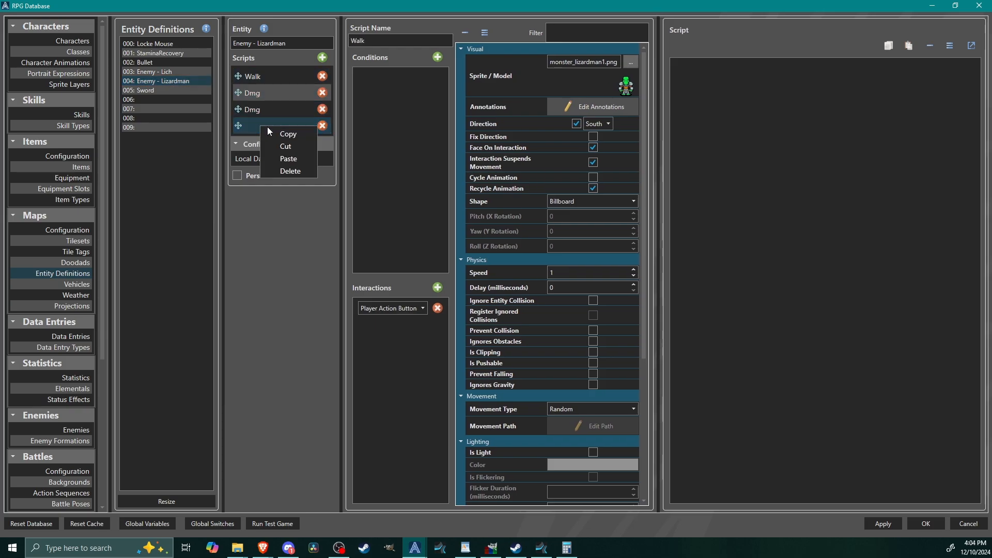
pyautogui.click(287, 160)
pyautogui.click(262, 127)
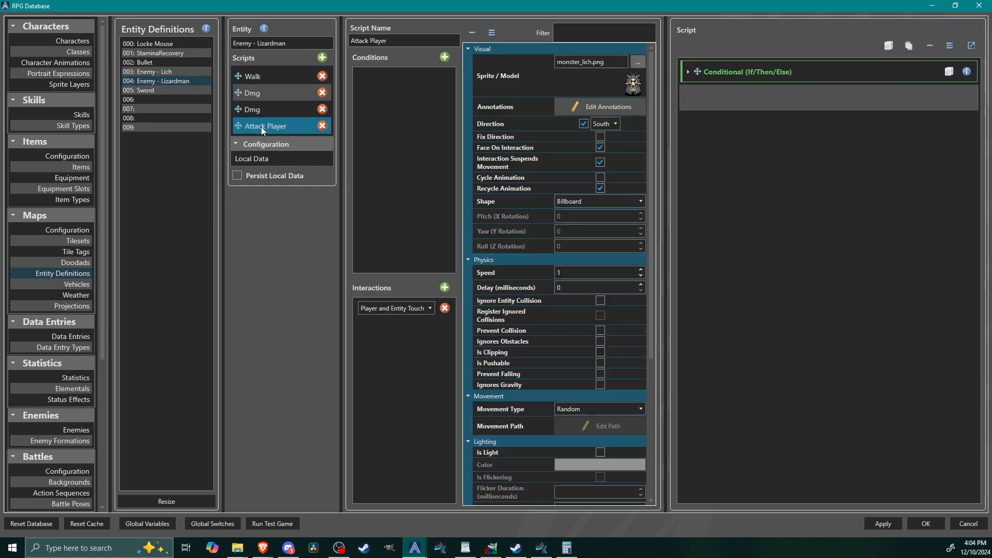
# Step: Set the HP Change Statistic amount in the Lizardman's Attack Player script to -45, and save the database changes
pyautogui.click(787, 77)
pyautogui.click(782, 247)
pyautogui.scroll(-1, 902, 238)
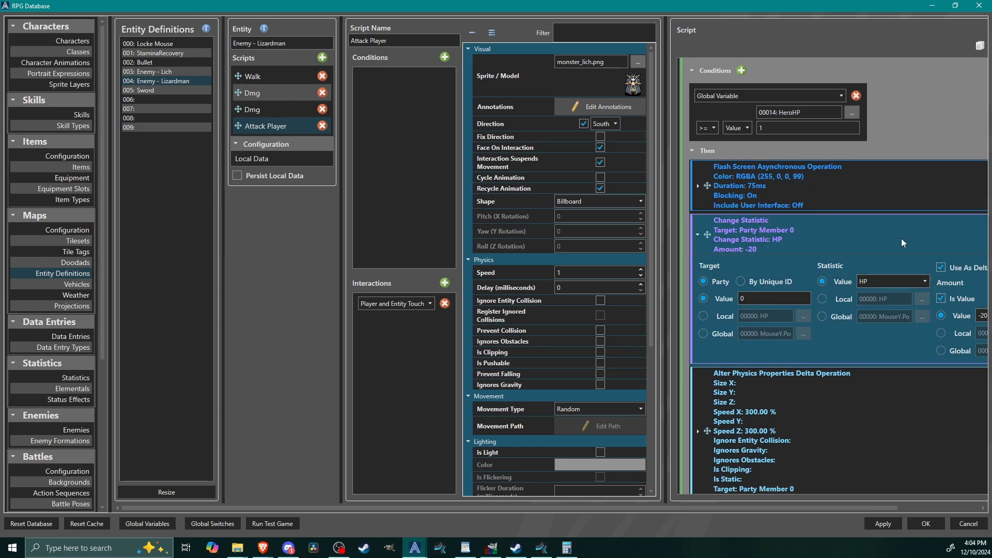
pyautogui.moveTo(661, 508); pyautogui.dragTo(742, 507)
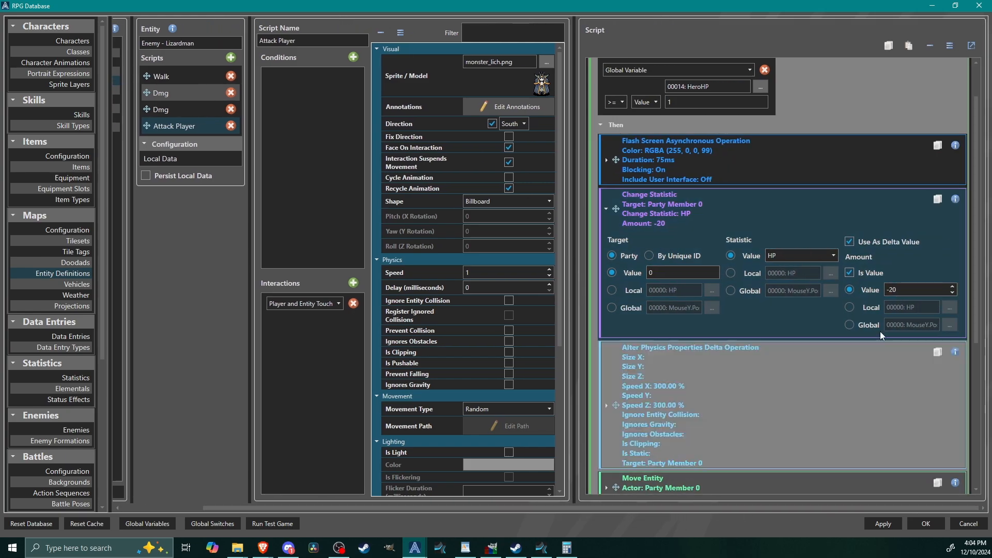
pyautogui.doubleClick(905, 290)
pyautogui.doubleClick(911, 291)
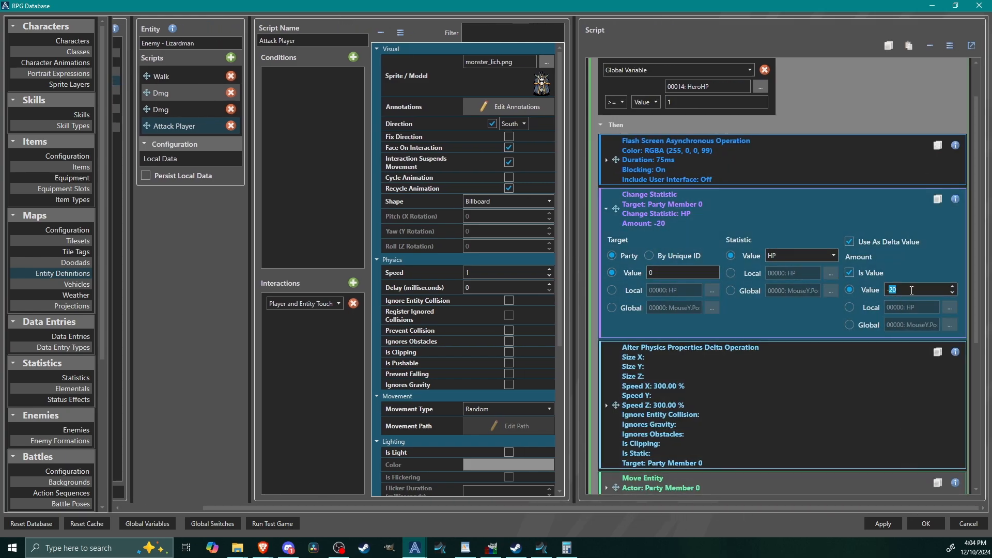
pyautogui.write('45')
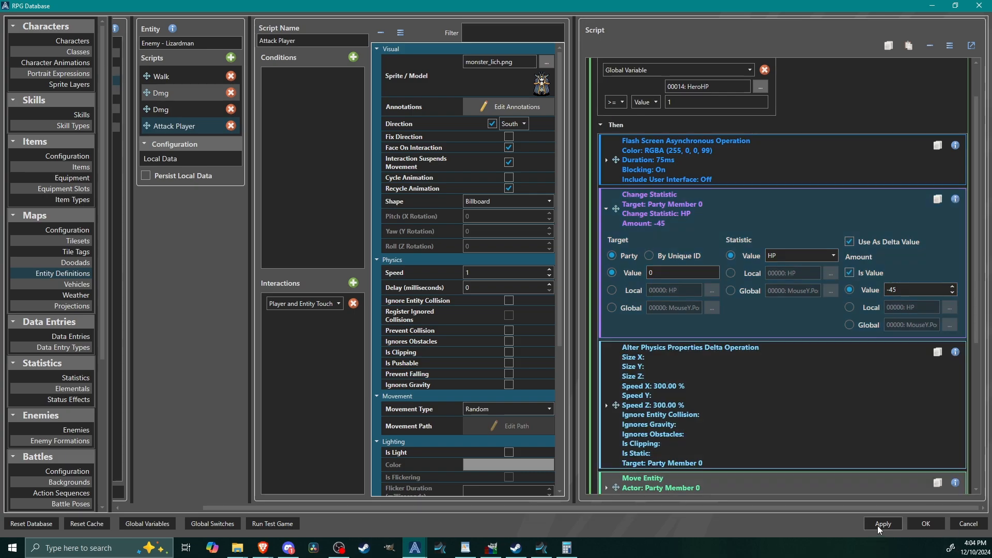
pyautogui.click(878, 524)
pyautogui.scroll(-5, 967, 262)
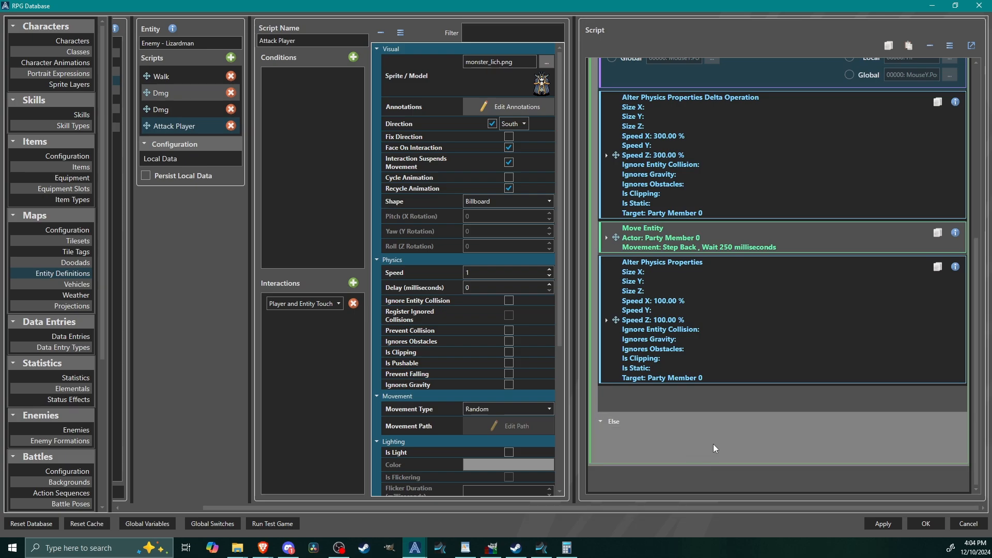
pyautogui.scroll(10, 714, 444)
pyautogui.scroll(-3, 773, 166)
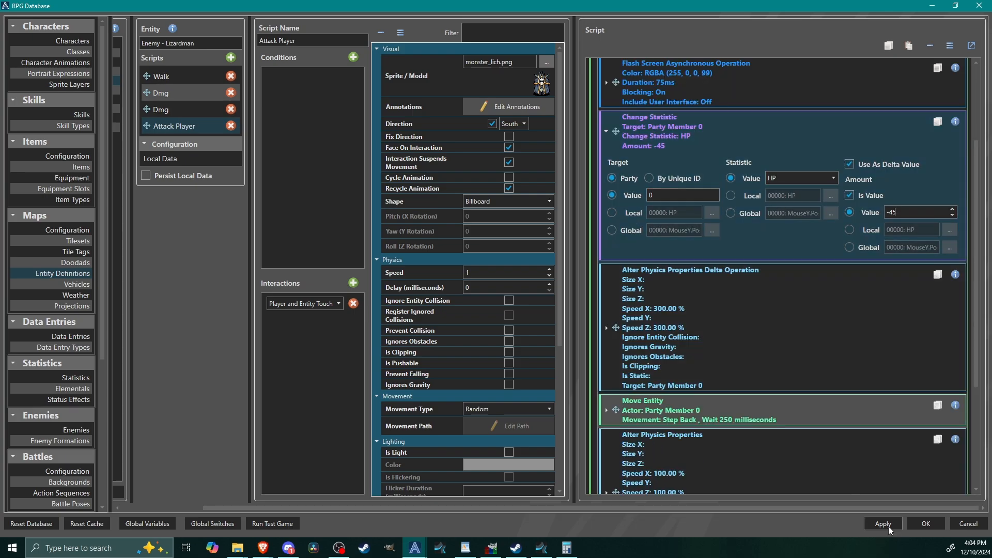
pyautogui.click(922, 523)
# Step: Check the Save Stats entity's Save script and interaction, then close the entity
pyautogui.doubleClick(326, 145)
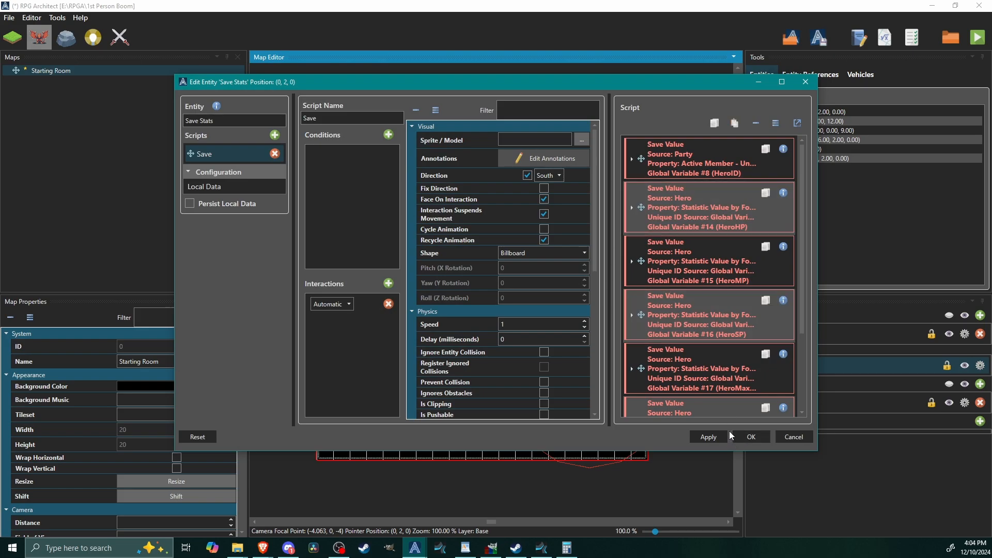
pyautogui.scroll(-3, 706, 354)
pyautogui.click(752, 437)
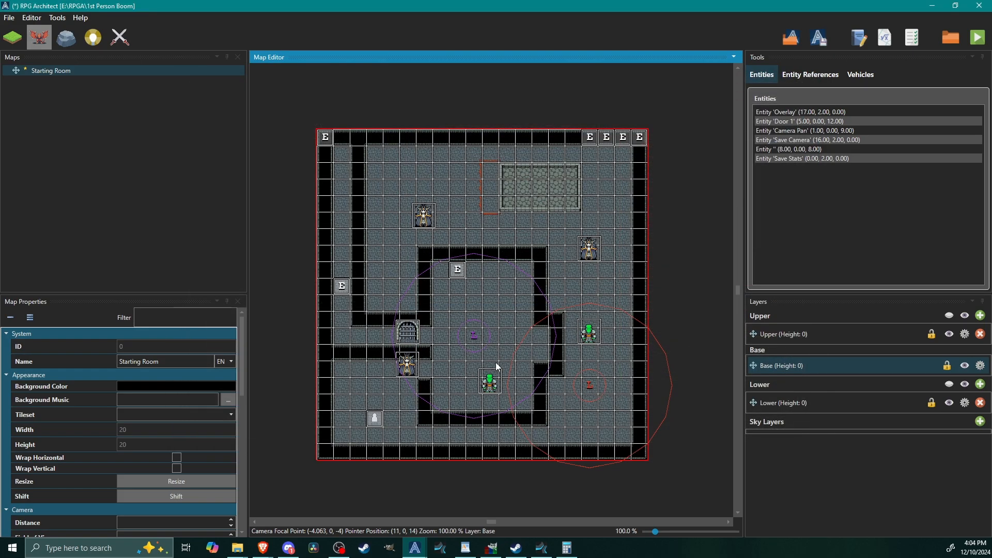
# Step: In the database's Virtual Keys, set the Run key's Ongoing Script condition to check the HeroSP global variable
pyautogui.press('F9')
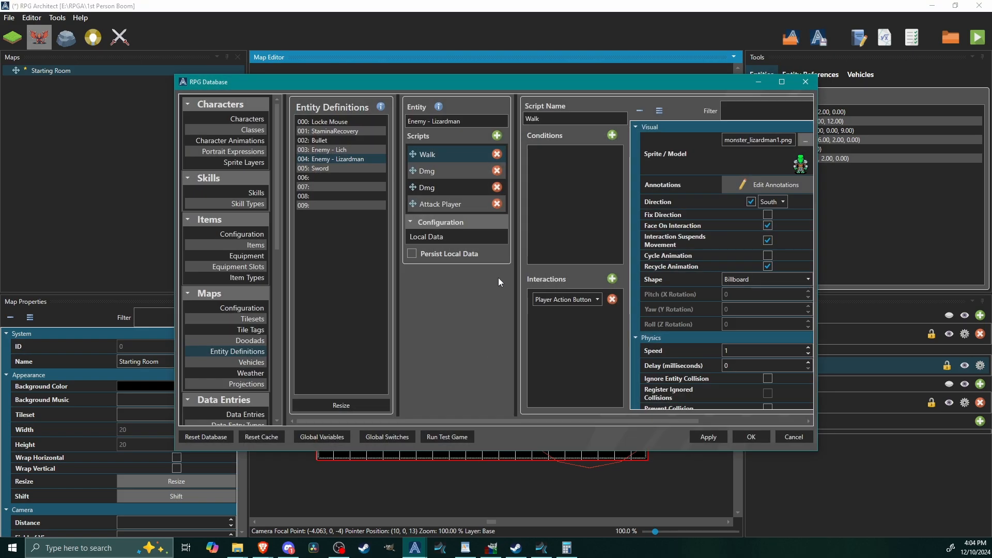
pyautogui.click(782, 82)
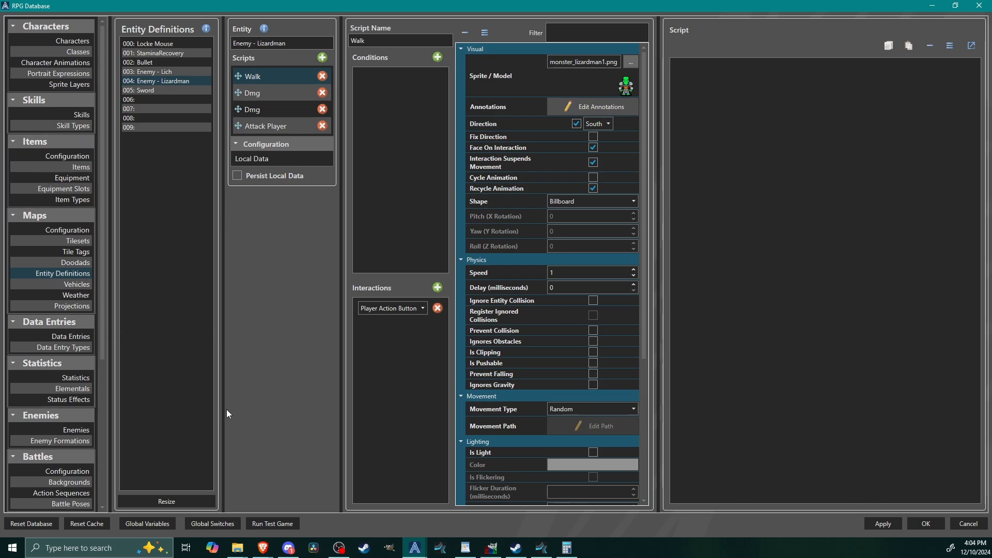
pyautogui.scroll(-5, 108, 330)
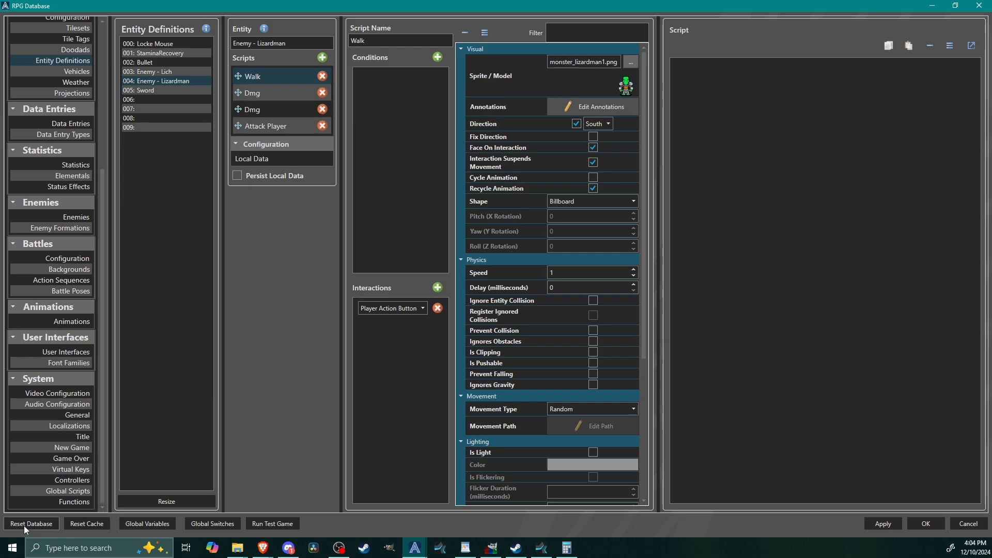
pyautogui.click(73, 470)
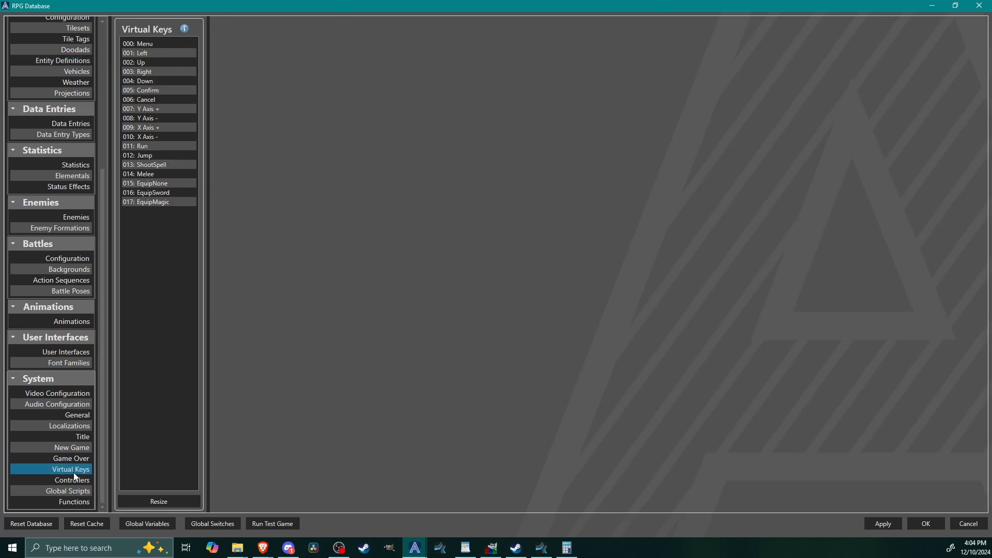
pyautogui.click(149, 148)
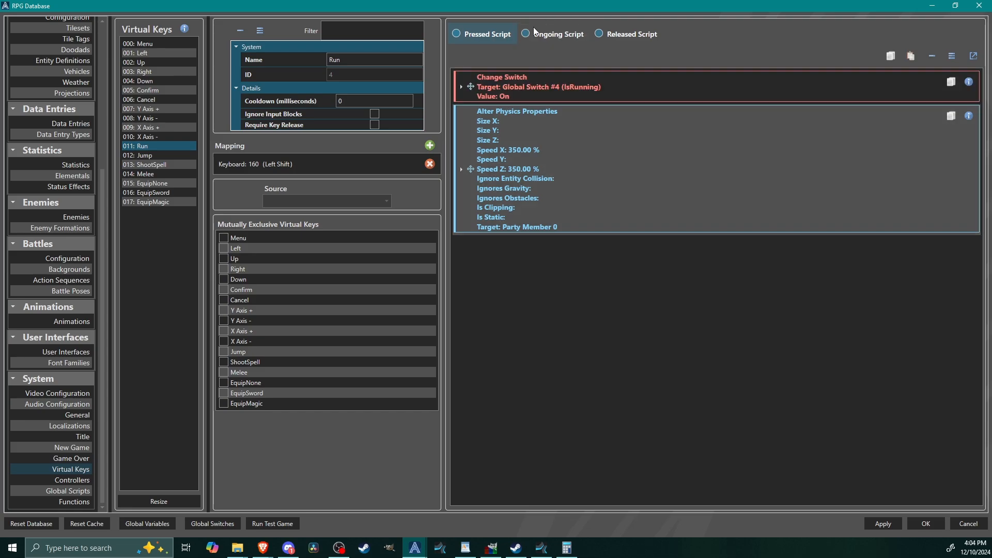
pyautogui.click(547, 35)
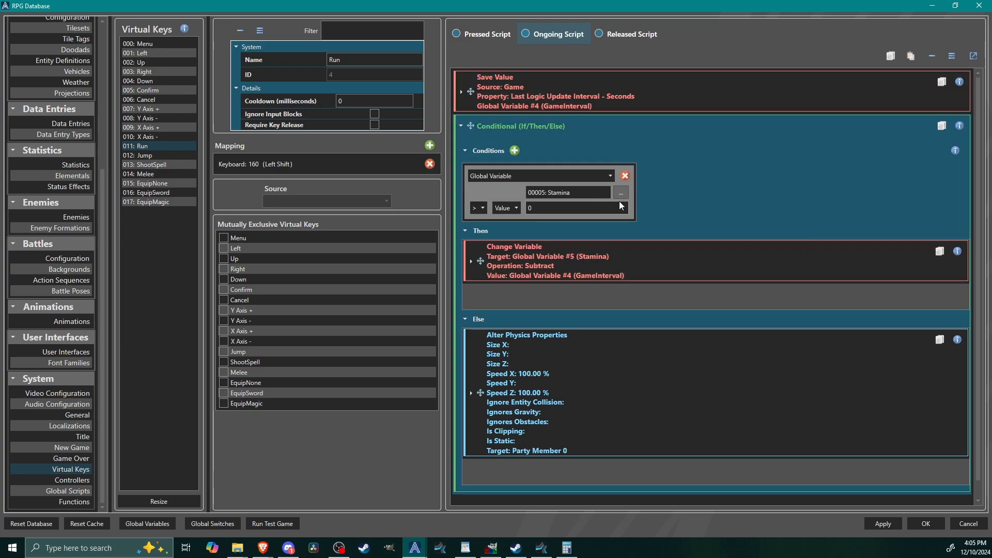
pyautogui.click(621, 193)
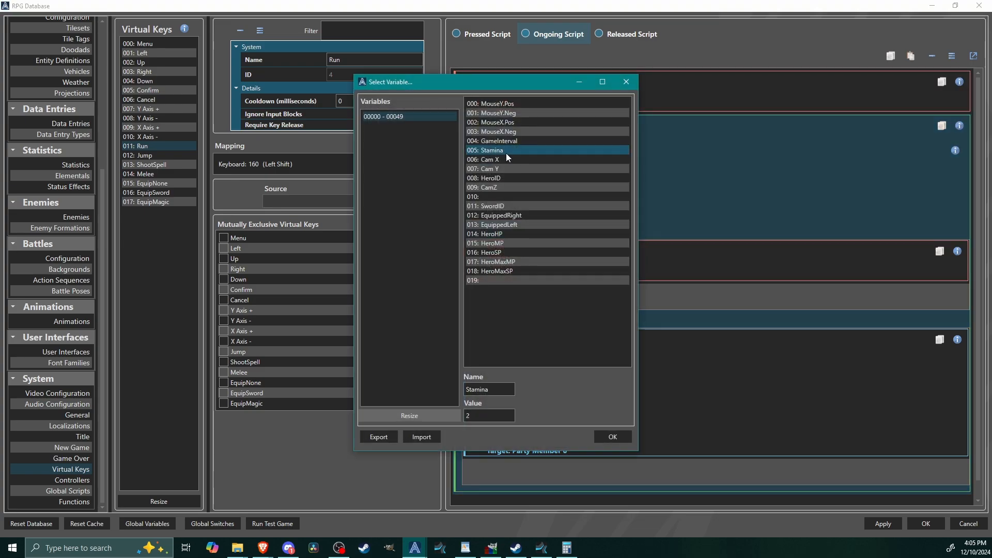
pyautogui.click(506, 253)
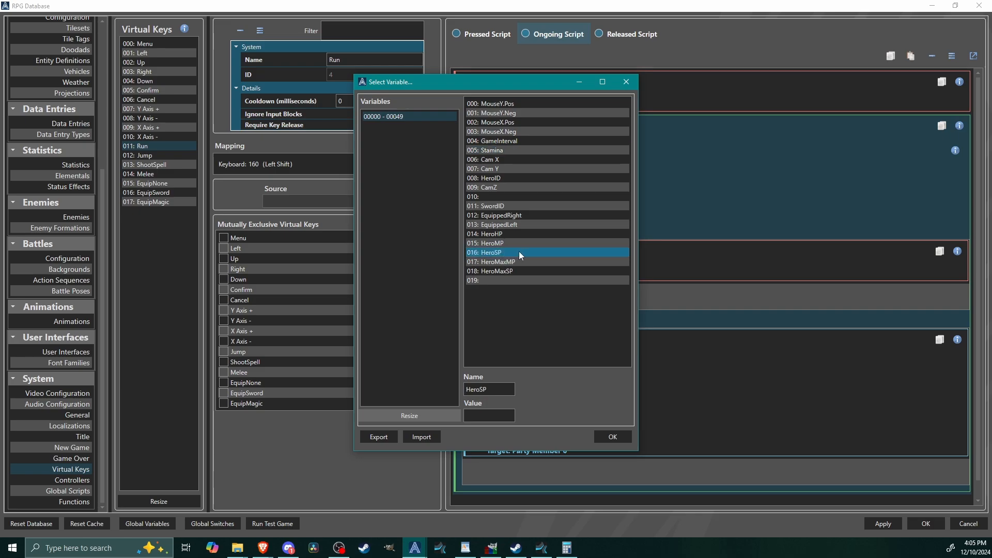
pyautogui.click(613, 438)
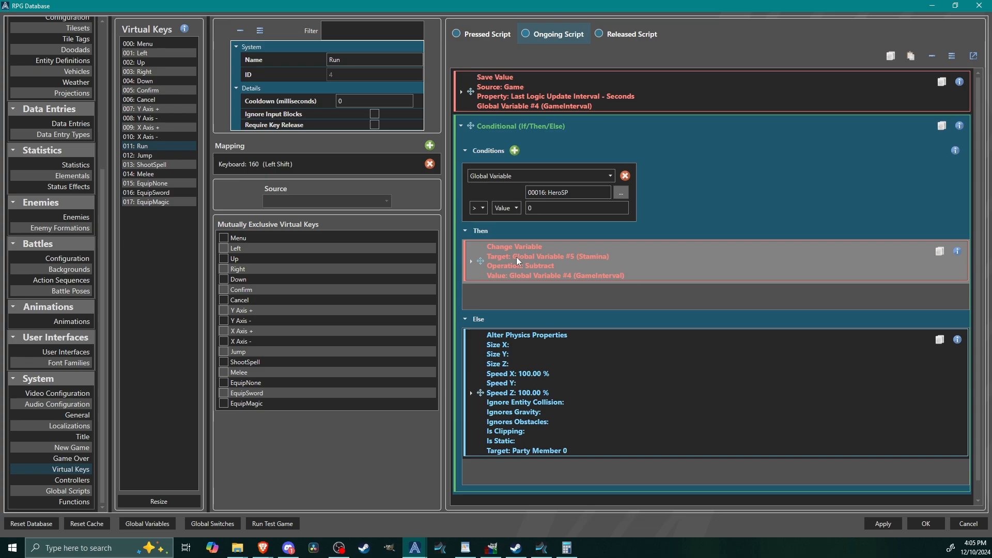
# Step: Delete the Change Variable command that subtracts GameInterval from Stamina in the conditional's Then branch
pyautogui.rightClick(548, 252)
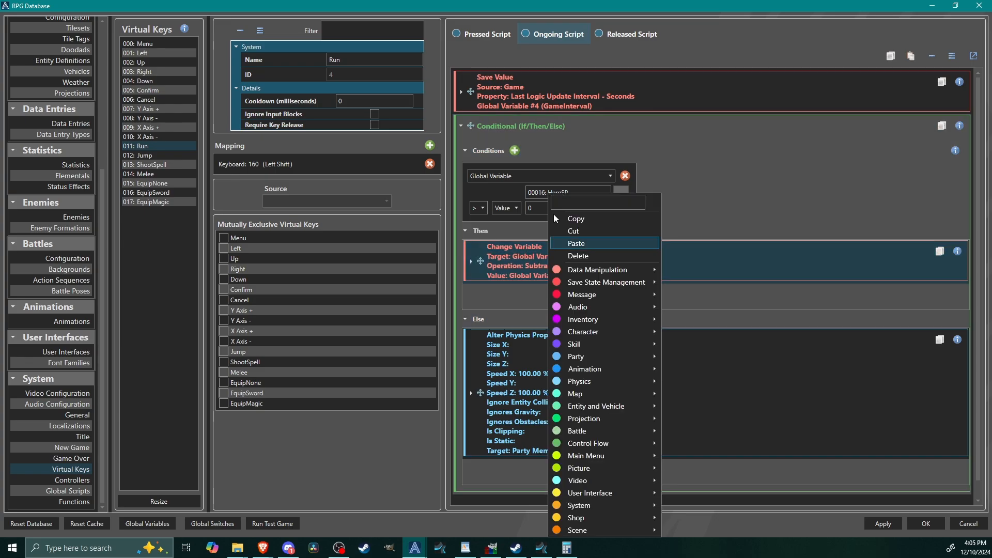
pyautogui.click(508, 255)
pyautogui.rightClick(549, 254)
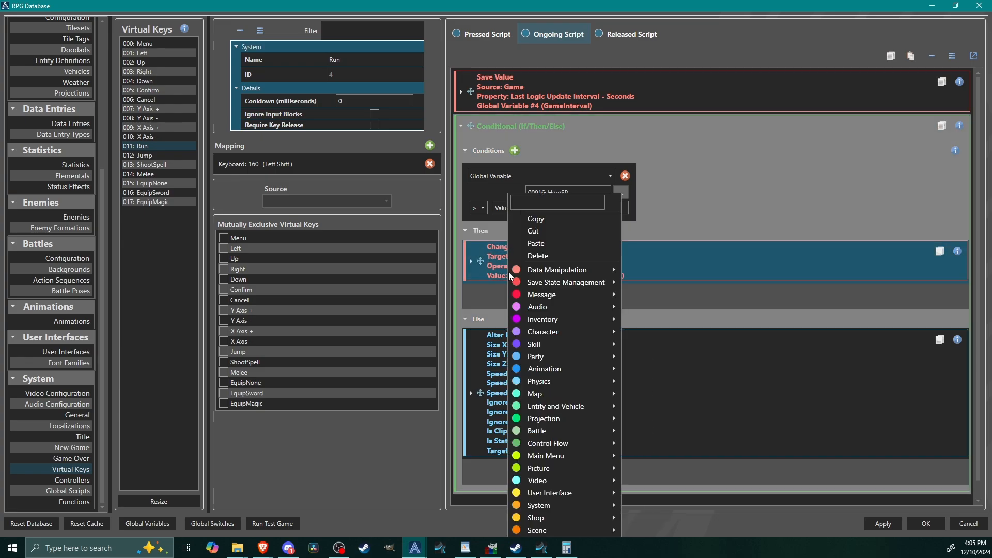
pyautogui.click(551, 256)
# Step: Add a Change Statistic command to the Then branch, targeting Party Member 0 and changing SP by -1
pyautogui.rightClick(551, 256)
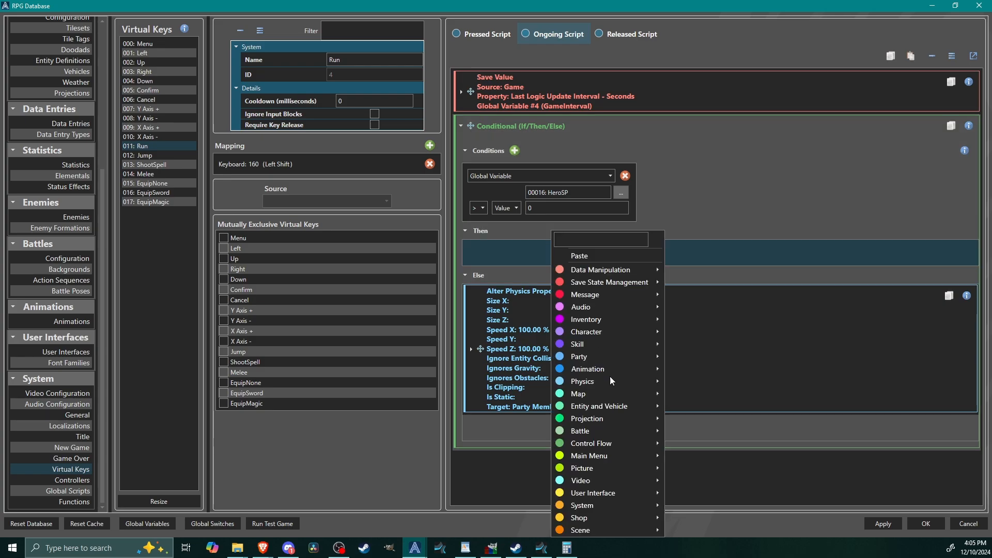
pyautogui.moveTo(606, 336)
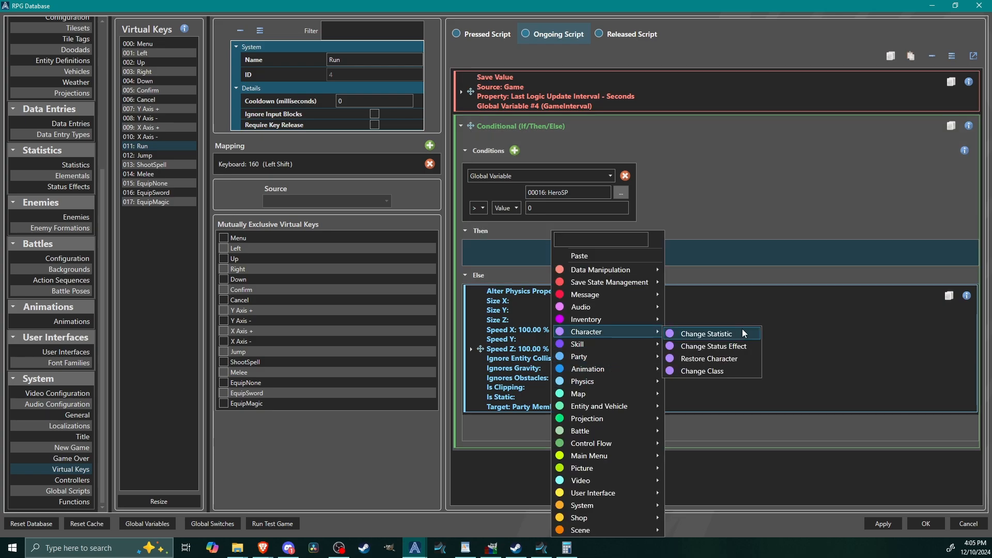
pyautogui.click(707, 334)
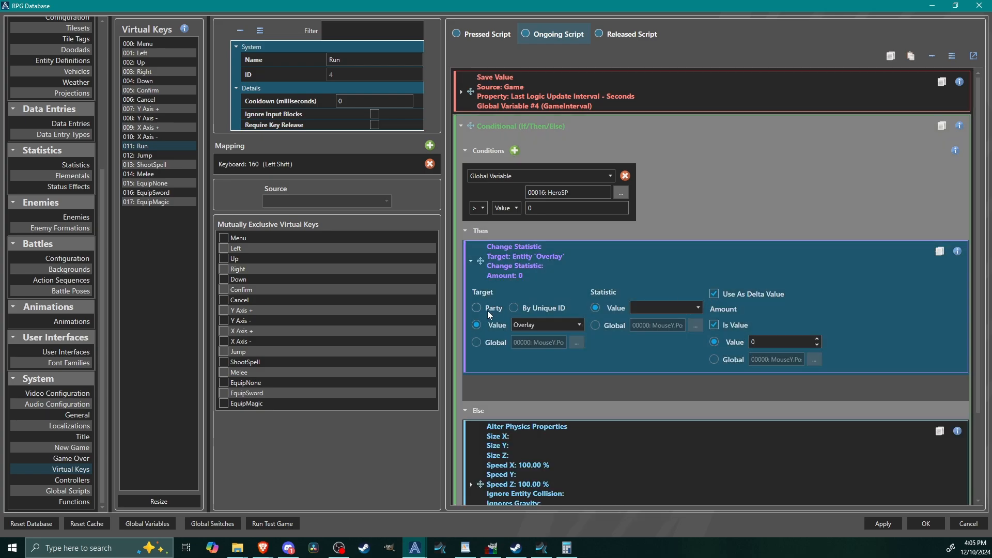
pyautogui.click(480, 309)
pyautogui.click(662, 308)
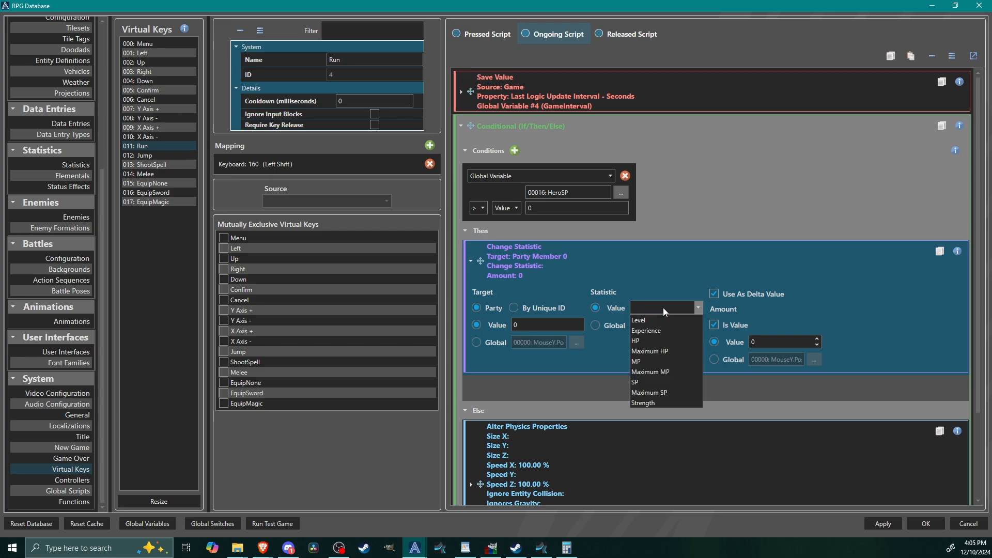
pyautogui.click(656, 382)
pyautogui.click(778, 340)
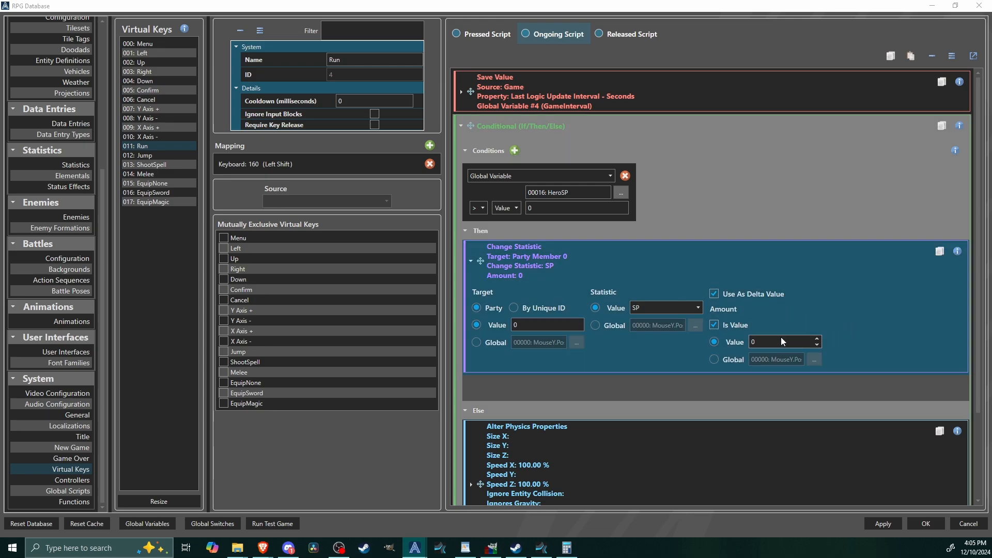
pyautogui.click(781, 341)
pyautogui.write('-1')
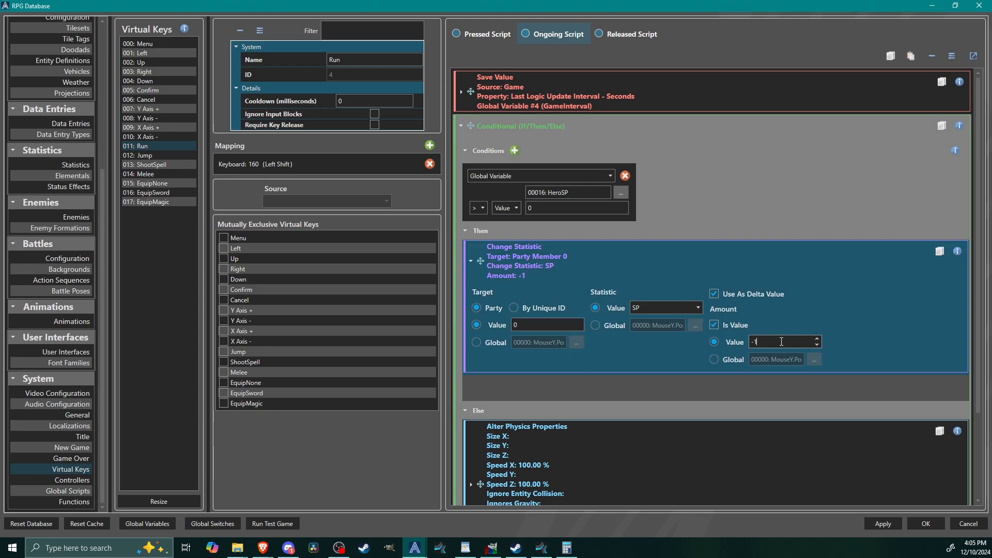
# Step: Add a Wait command of 75 milliseconds after the SP change, with Block Input disabled
pyautogui.click(589, 385)
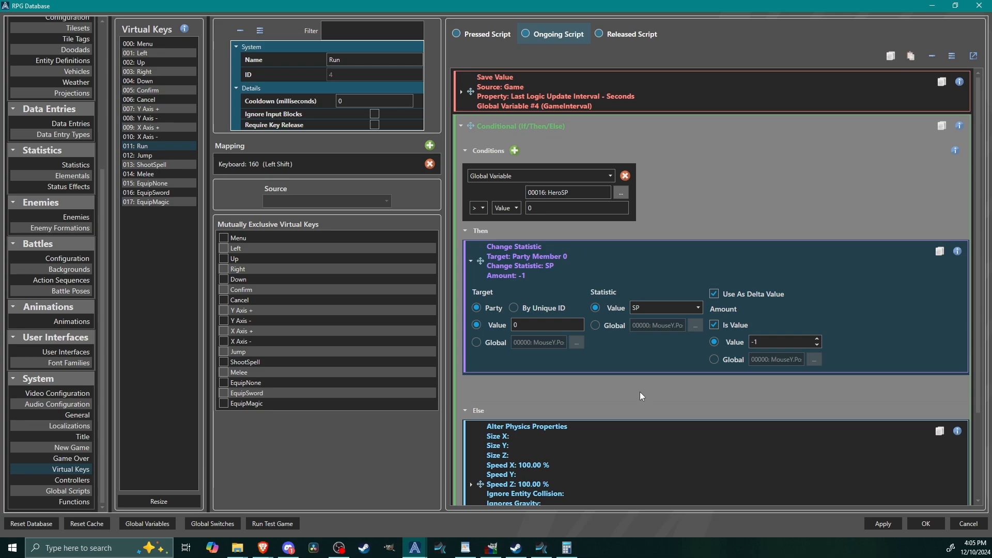
pyautogui.rightClick(639, 392)
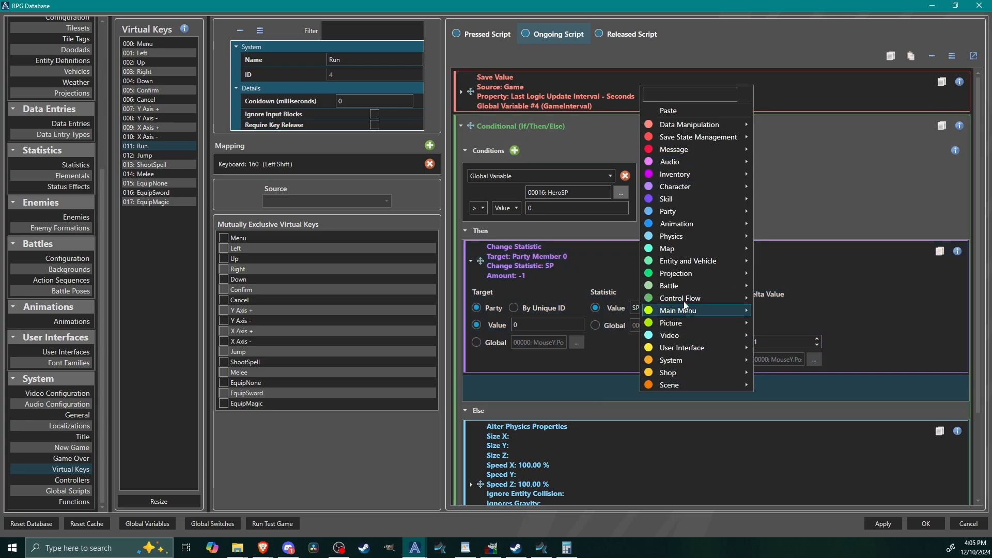
pyautogui.moveTo(740, 302)
pyautogui.click(775, 330)
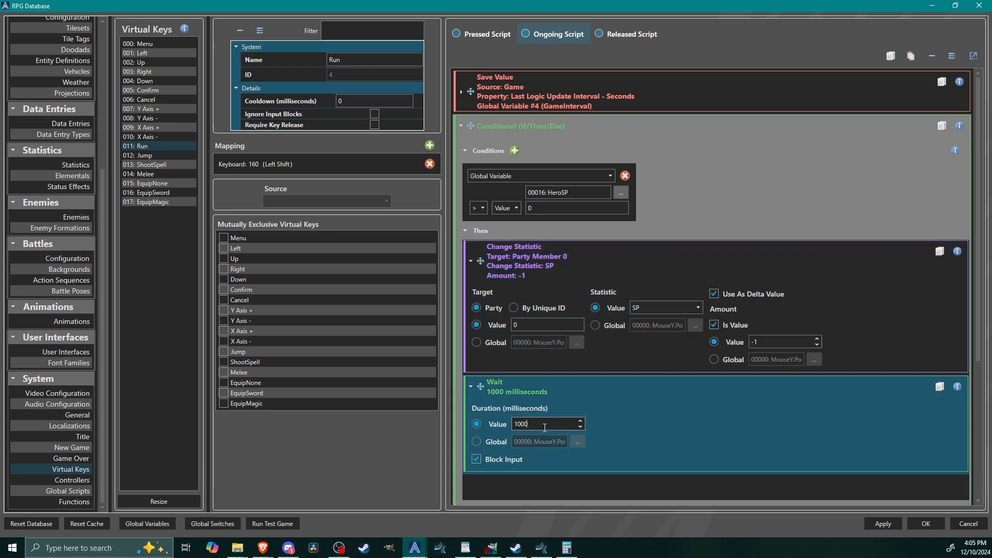
pyautogui.click(495, 460)
pyautogui.doubleClick(549, 423)
pyautogui.write('75')
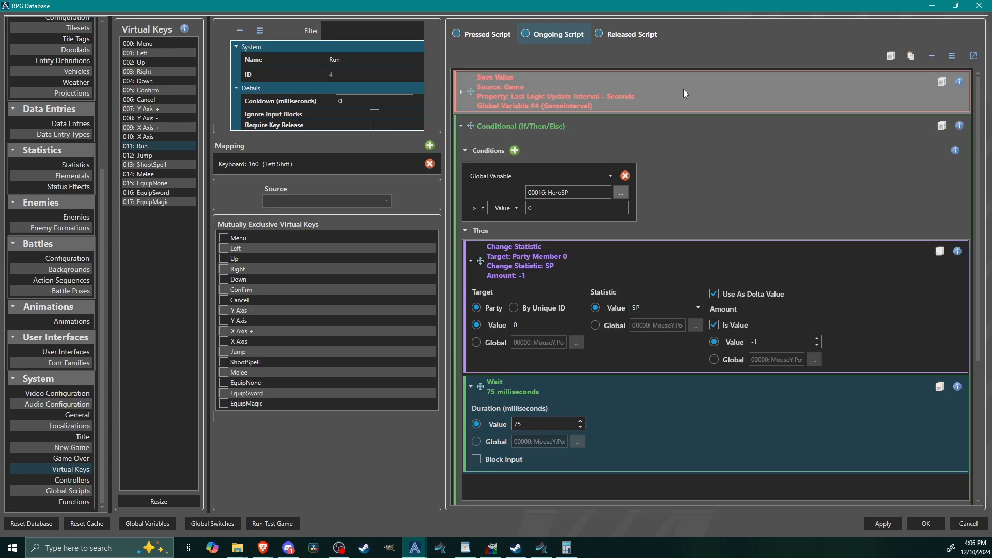
# Step: Delete the Save Value command from the Run key's Ongoing Script, and review its conditional and the Pressed Script
pyautogui.rightClick(684, 88)
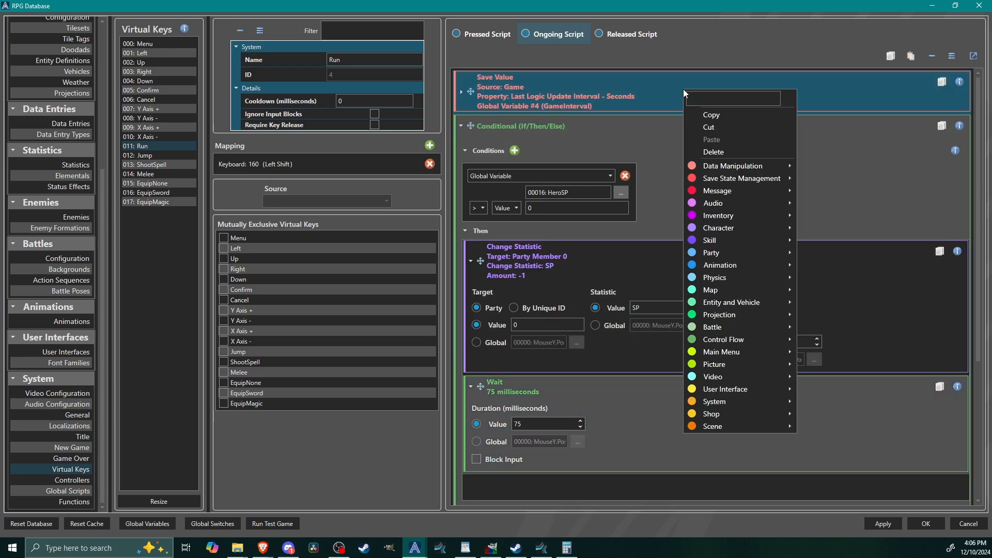
pyautogui.click(722, 150)
pyautogui.click(768, 82)
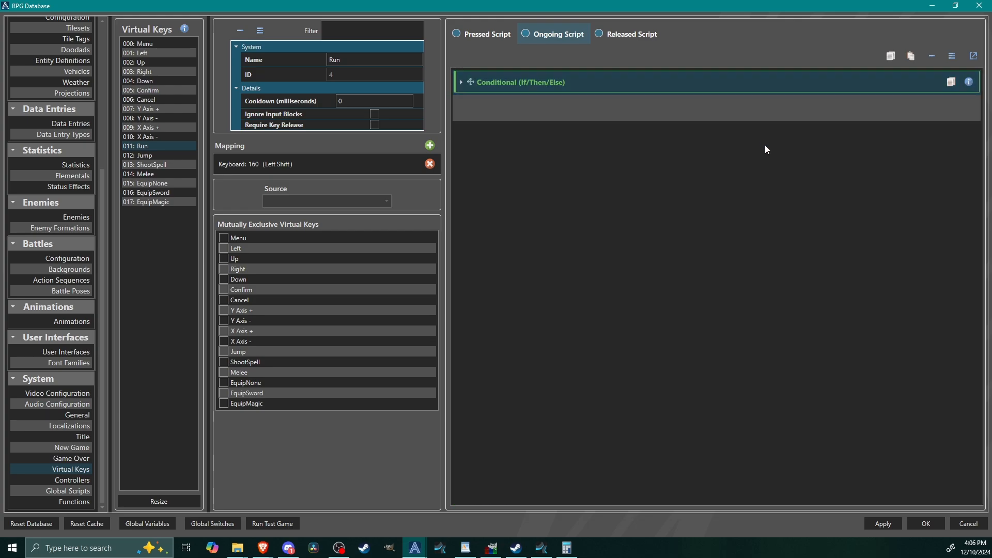
pyautogui.click(743, 84)
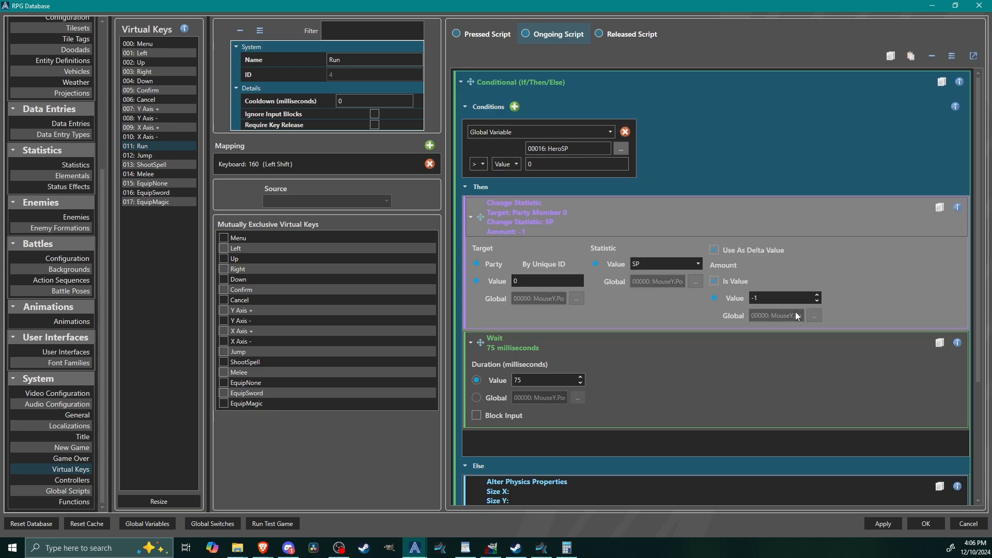
pyautogui.scroll(-3, 742, 312)
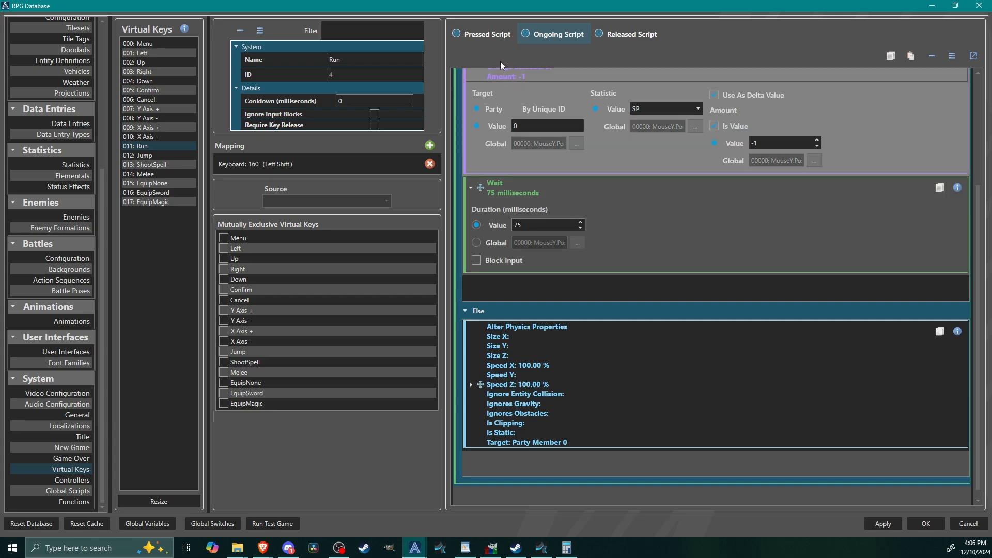
pyautogui.click(484, 34)
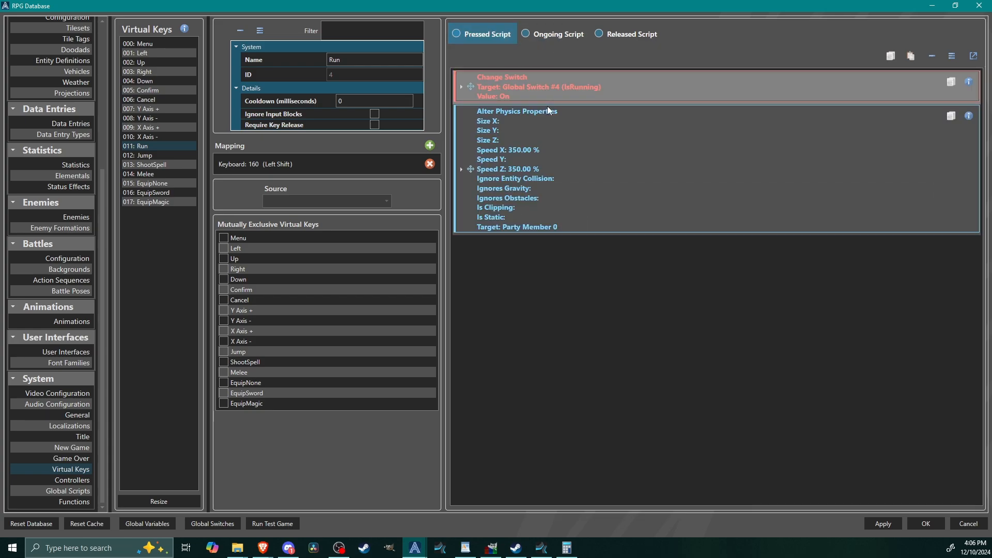
pyautogui.click(553, 34)
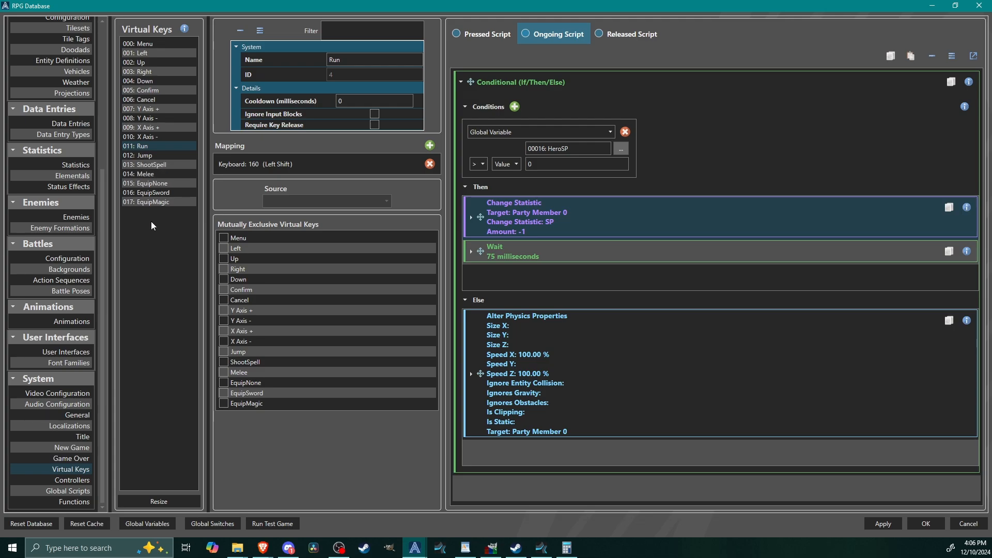
# Step: In the ShootSpell key's Pressed Script, insert a Change Statistic before Play Animation, changing Party Member 0's MP by -8
pyautogui.click(160, 165)
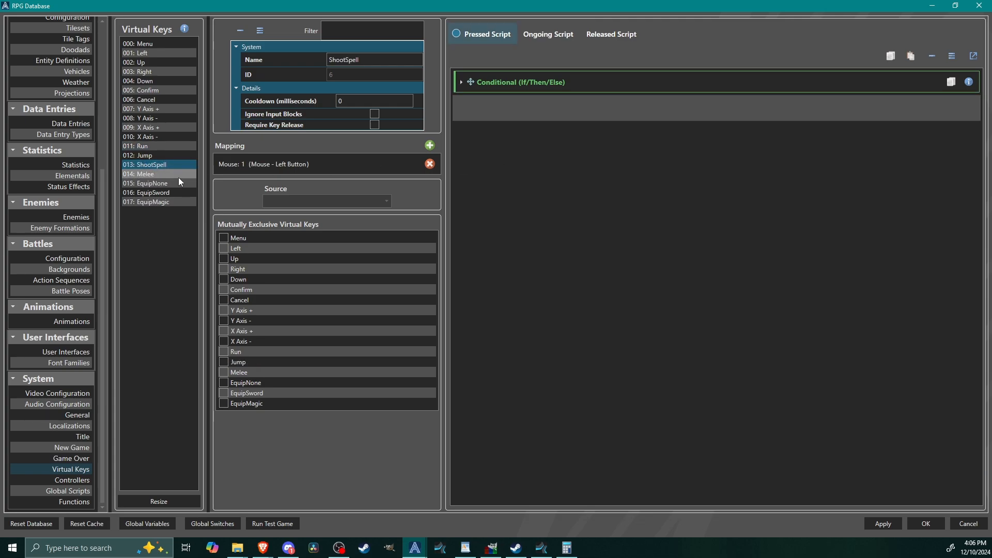
pyautogui.click(588, 88)
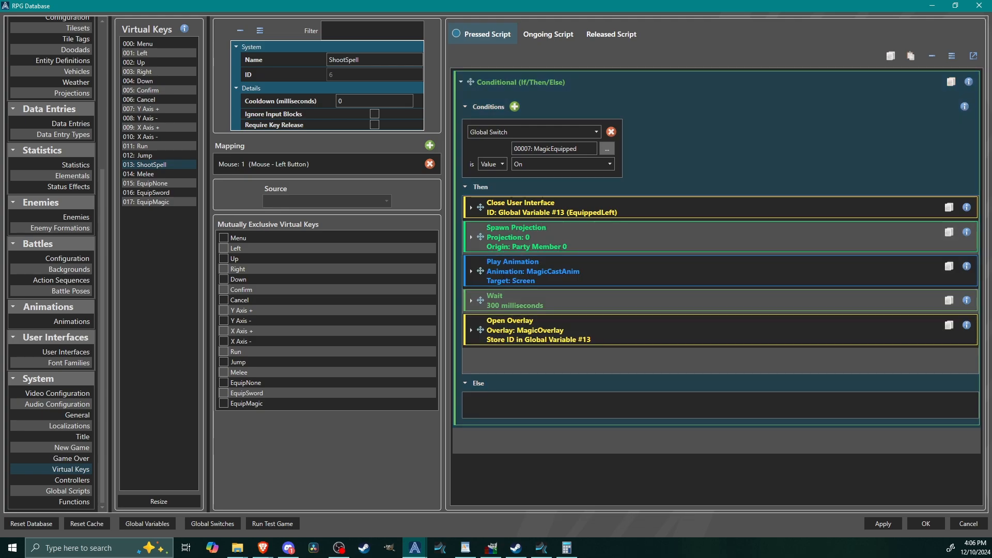
pyautogui.rightClick(554, 270)
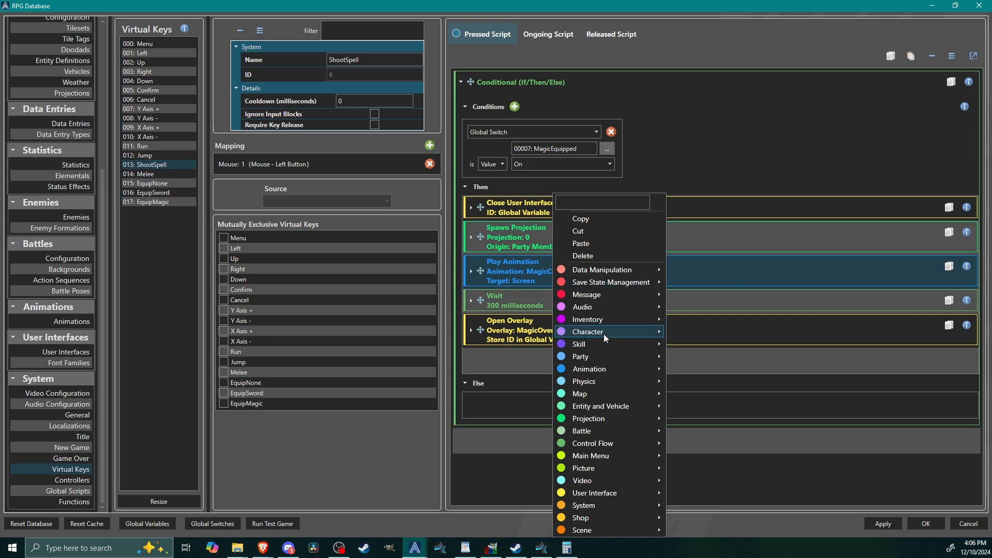
pyautogui.moveTo(604, 334)
pyautogui.click(709, 334)
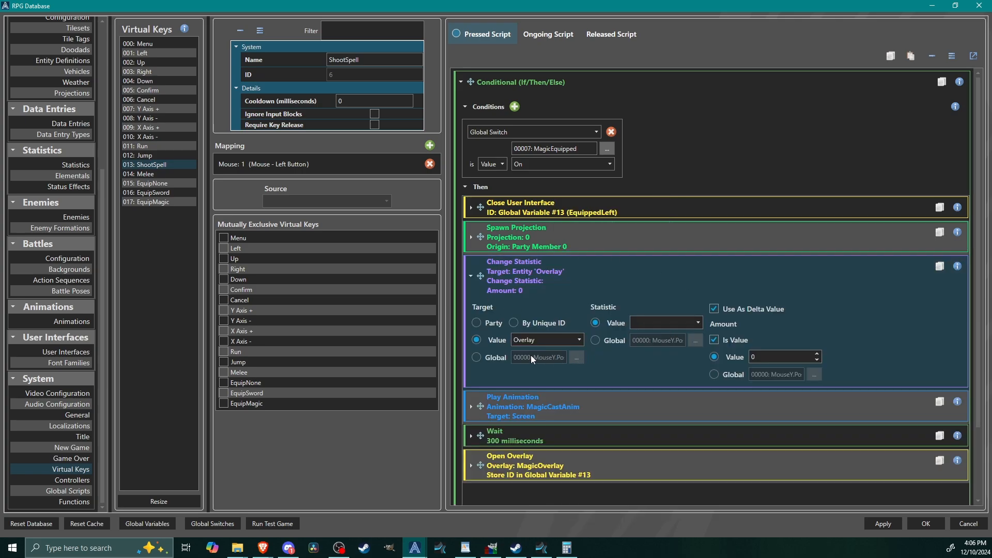
pyautogui.click(476, 323)
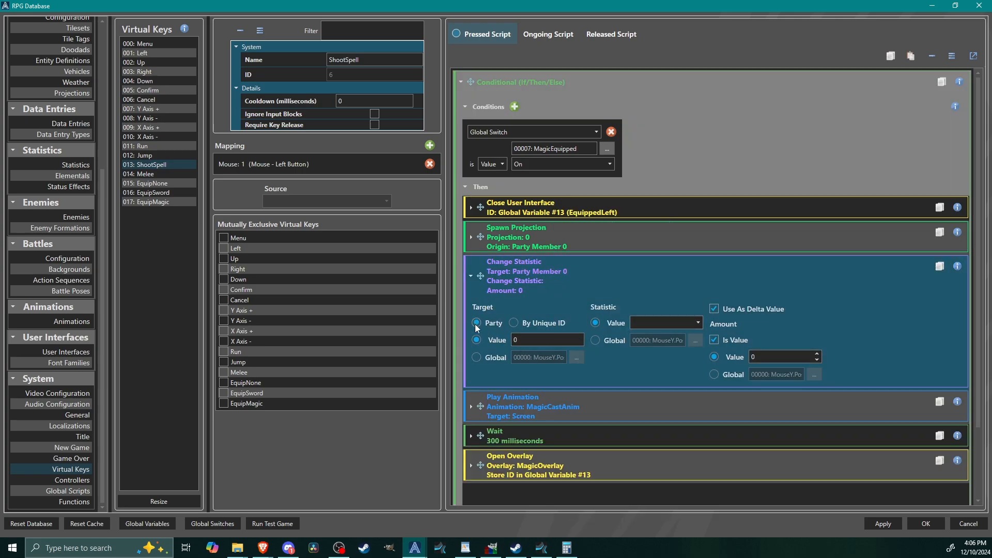
pyautogui.click(668, 324)
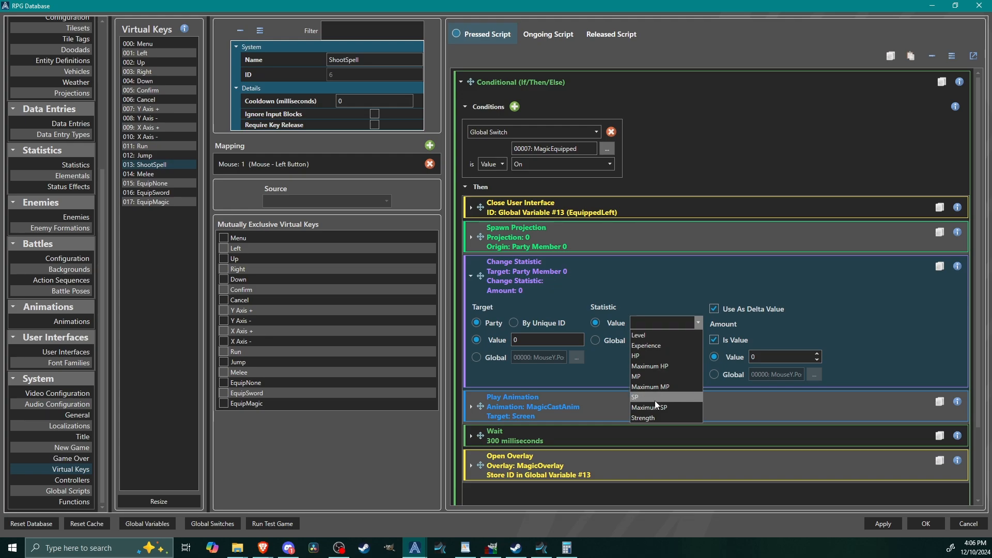
pyautogui.click(648, 377)
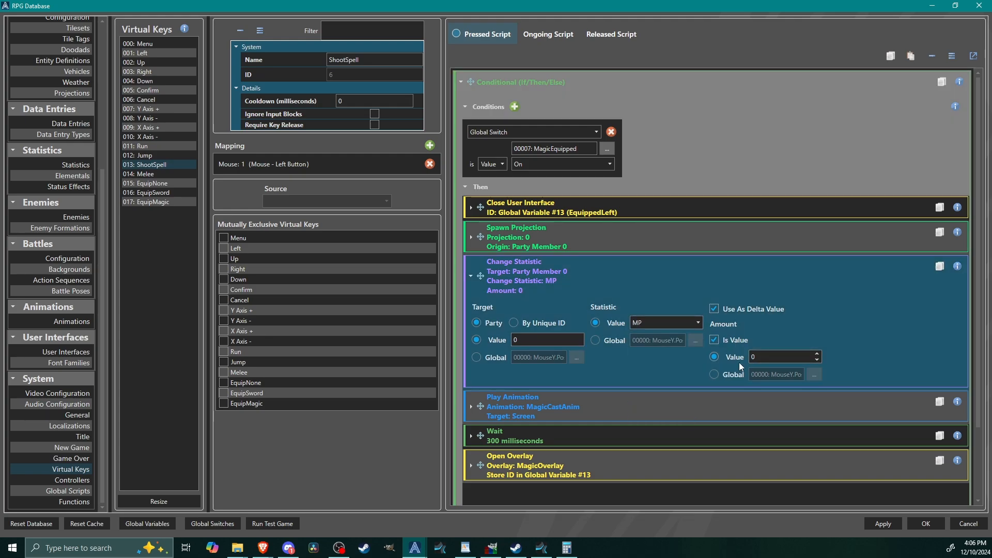
pyautogui.click(790, 357)
pyautogui.write('-8')
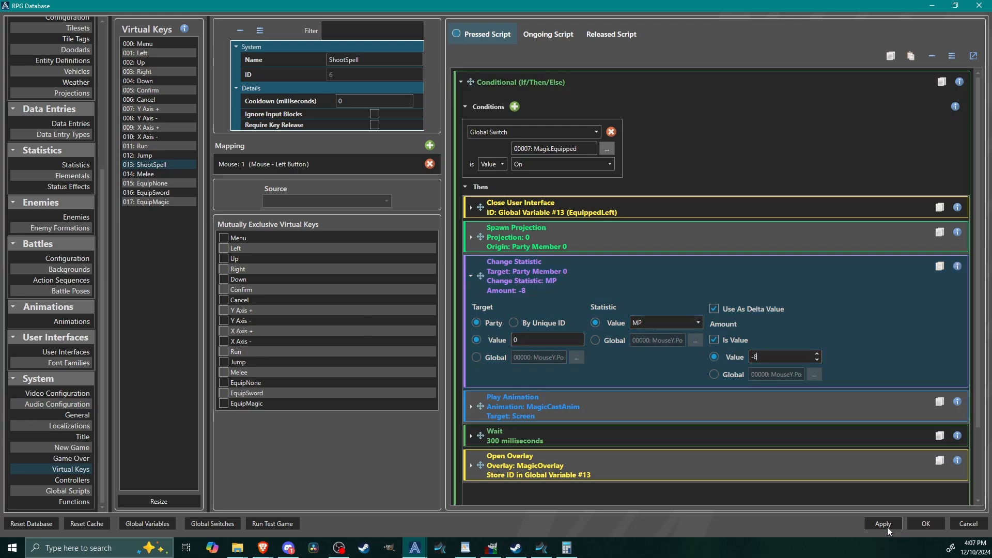
# Step: Apply the ShootSpell changes, close the database, and launch the test game in a clear spot on the screen
pyautogui.click(883, 524)
pyautogui.click(926, 523)
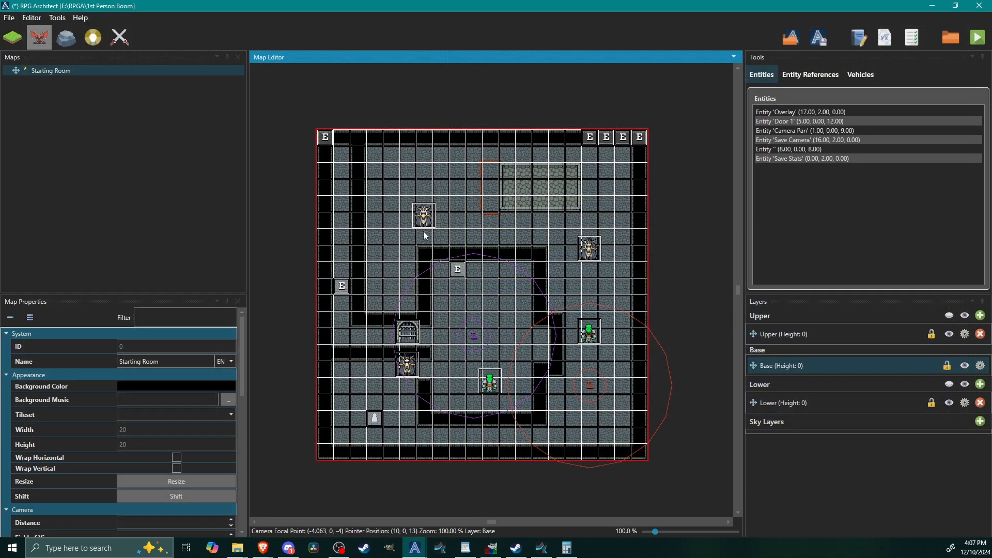
pyautogui.click(983, 42)
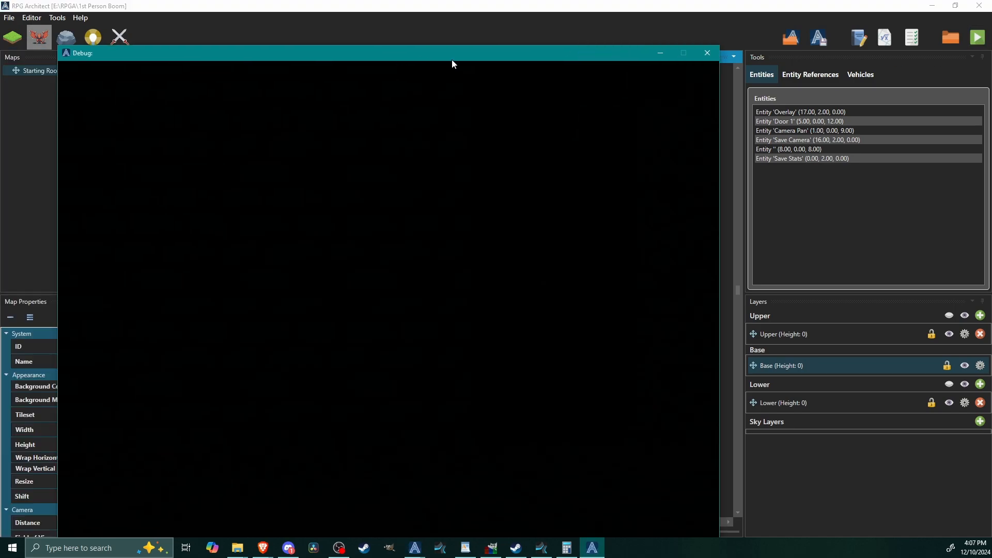
pyautogui.moveTo(427, 57); pyautogui.dragTo(565, 23)
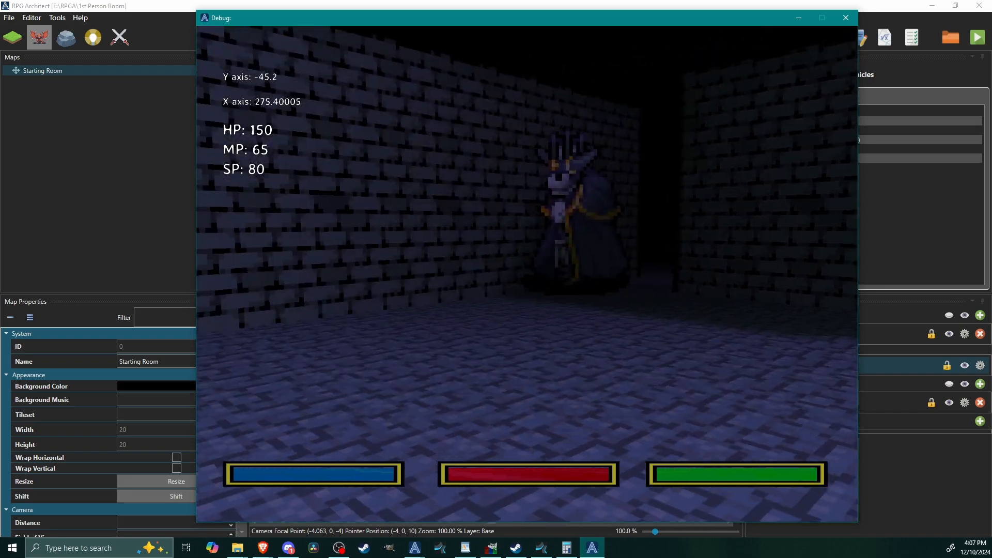
# Step: Walk through the dungeon in the test game, approach the crowned skeleton enemy, and equip the magic and sword to check the HUD
pyautogui.press('d')
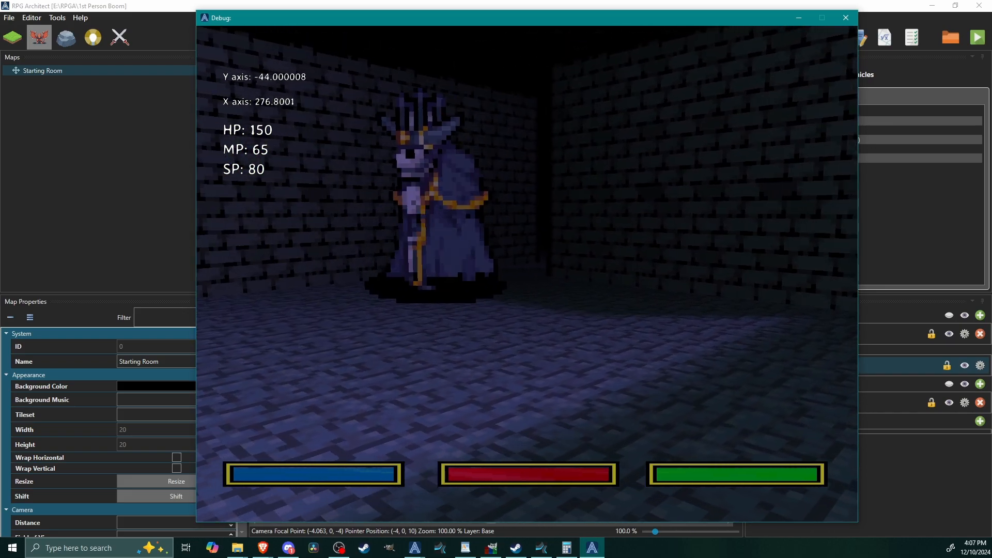
pyautogui.press('w')
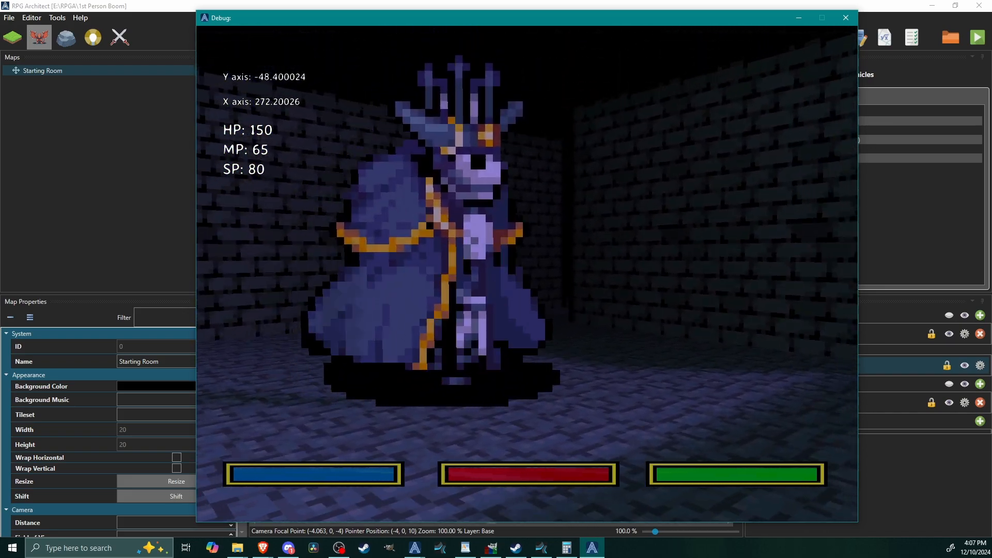
pyautogui.press('a')
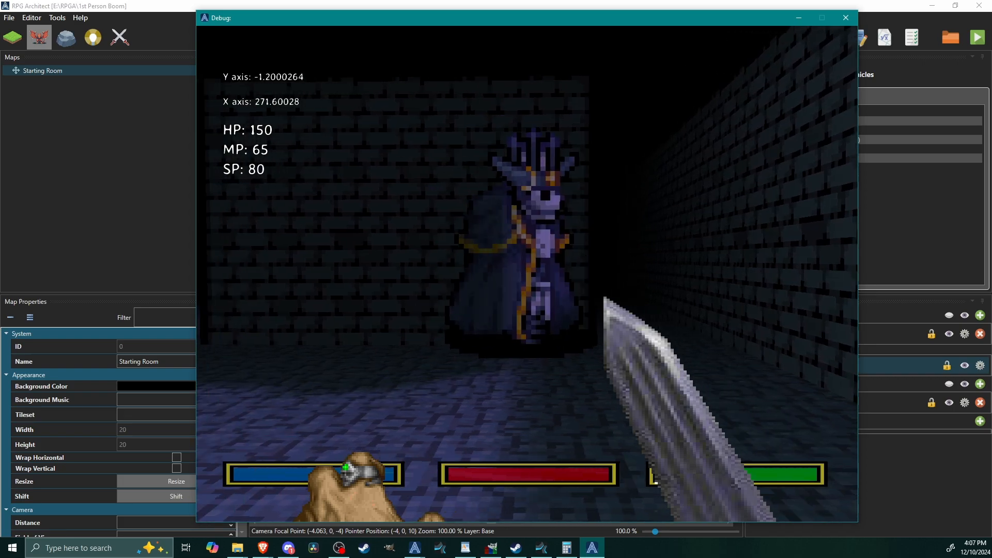
pyautogui.press('w')
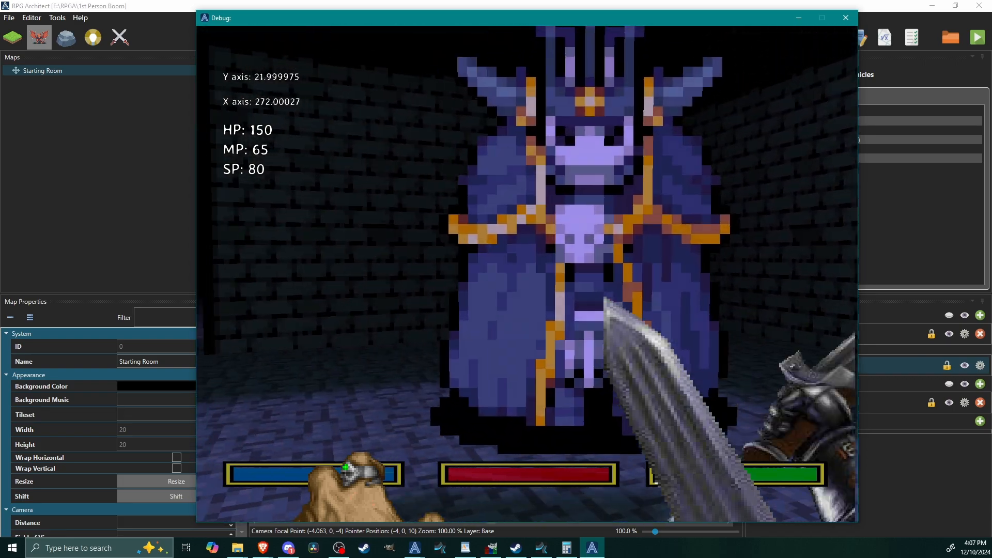
pyautogui.press('s')
pyautogui.press('w')
pyautogui.press('a')
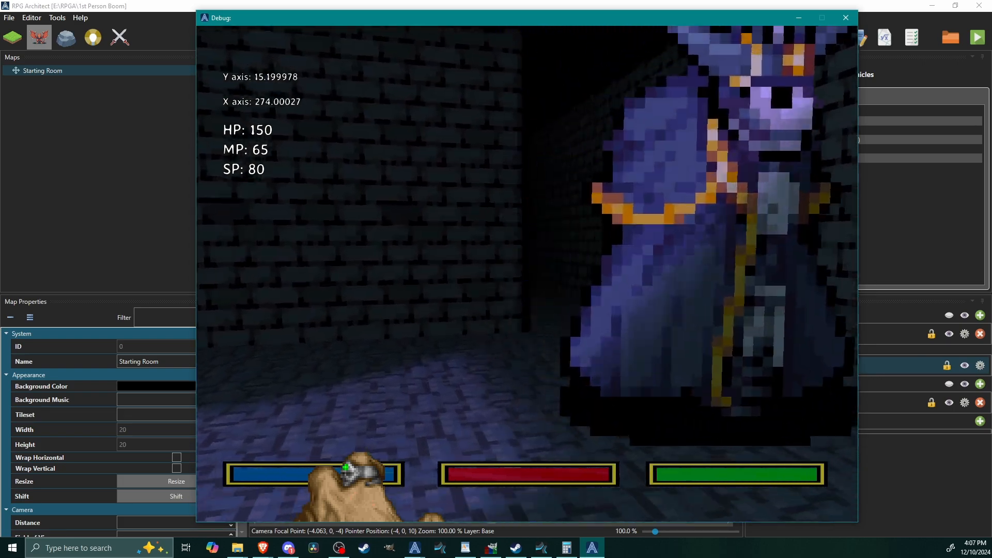
pyautogui.press('a')
pyautogui.press('w')
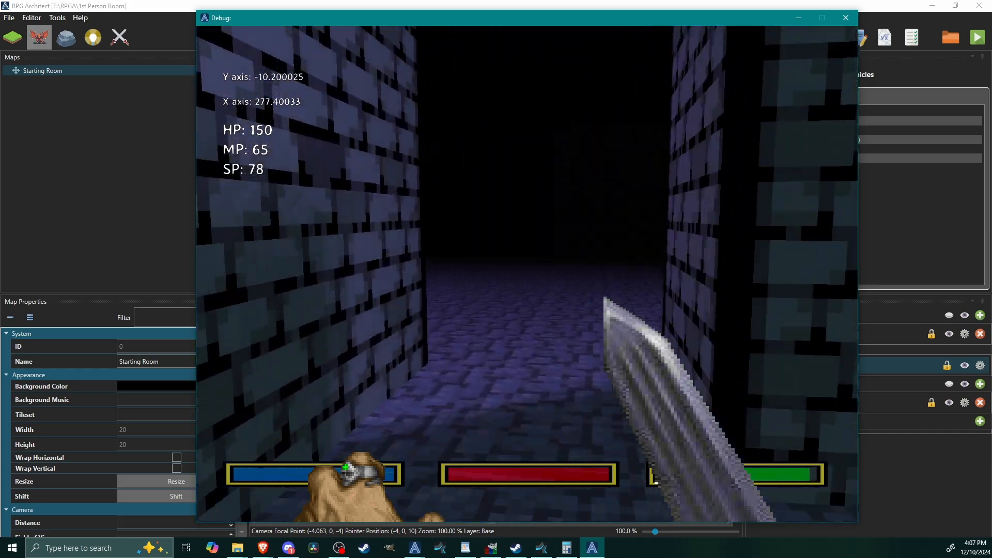
# Step: Test SP drain by running and MP cost by casting spells, reach Game Over at the green enemy, and close the test game
pyautogui.hotkey('shift', 'w')
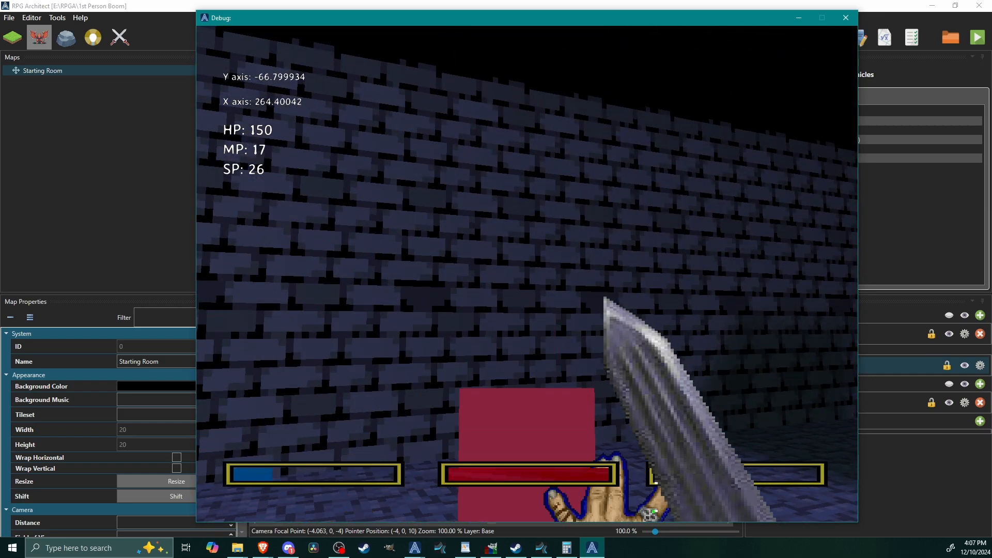
pyautogui.press('w')
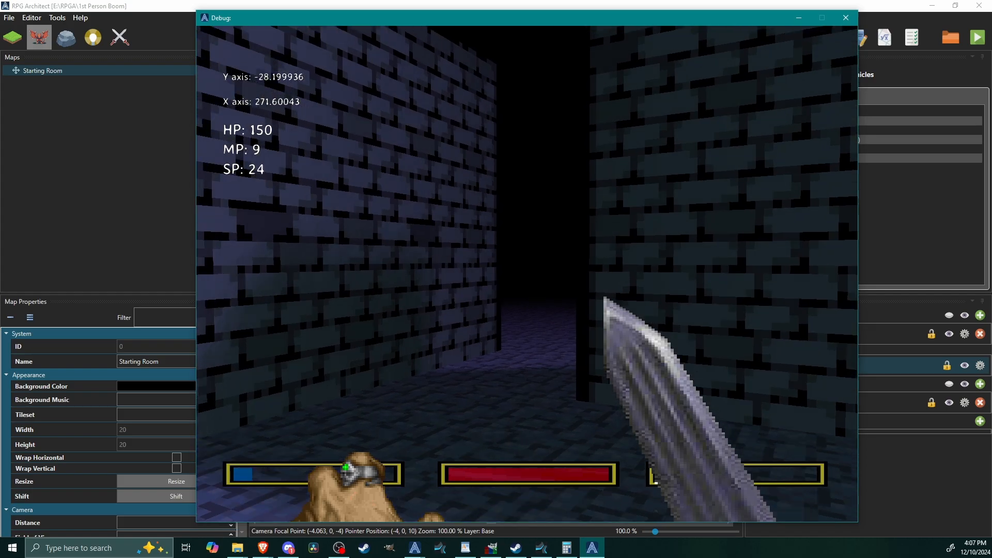
pyautogui.press('w')
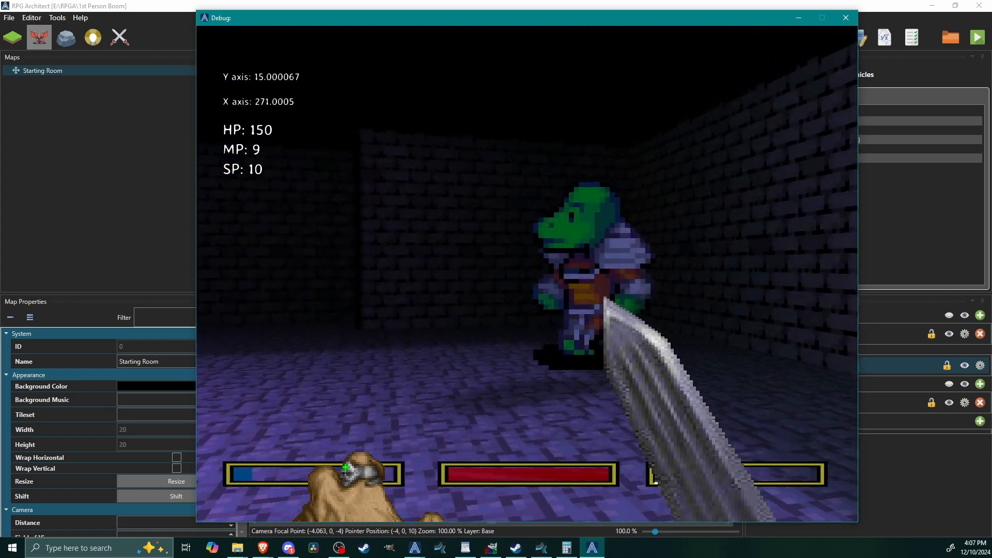
pyautogui.press('w')
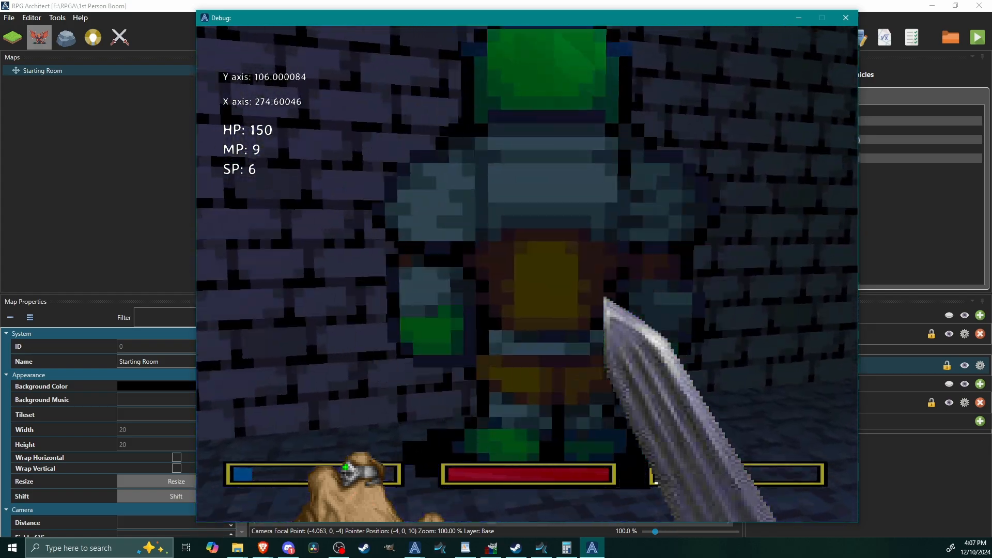
pyautogui.press('w')
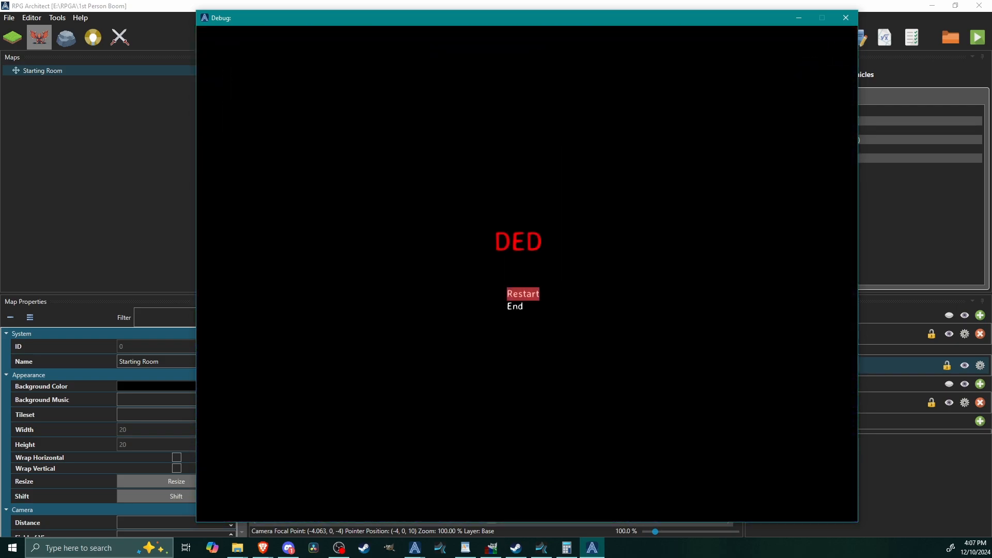
pyautogui.hotkey('alt', 'F4')
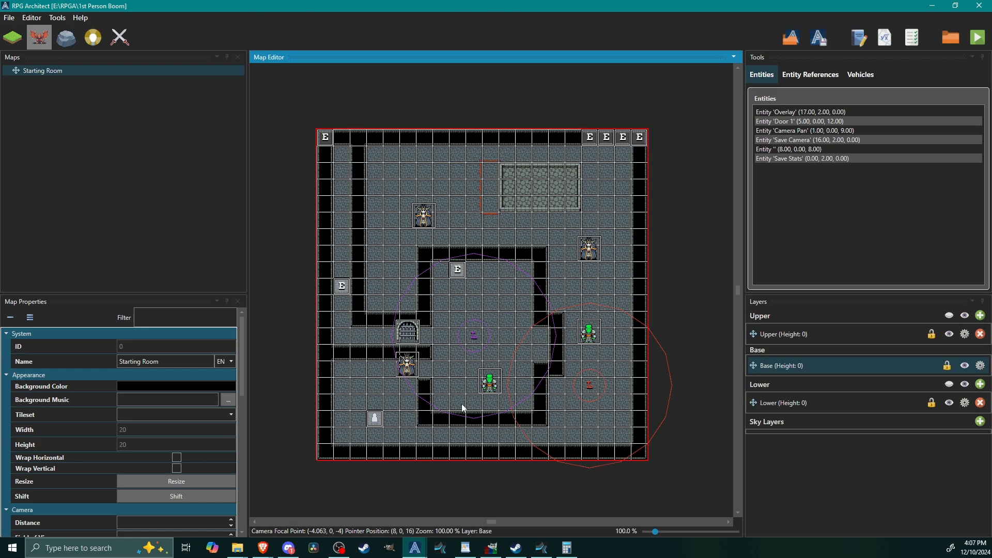
# Step: In the database, append an Open Overlay command for the HUD overlay after the conditional in the EquipSword key's Pressed Script
pyautogui.press('F9')
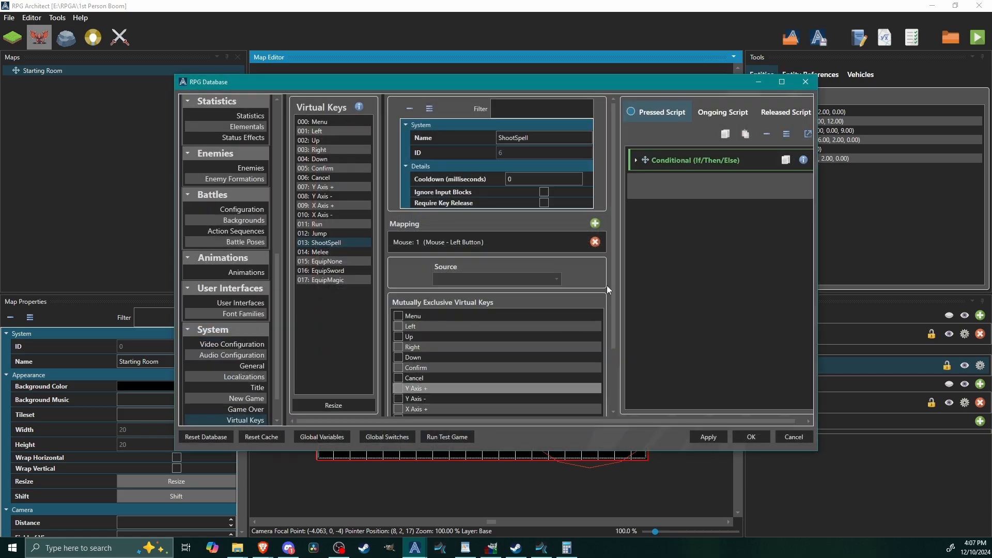
pyautogui.click(783, 86)
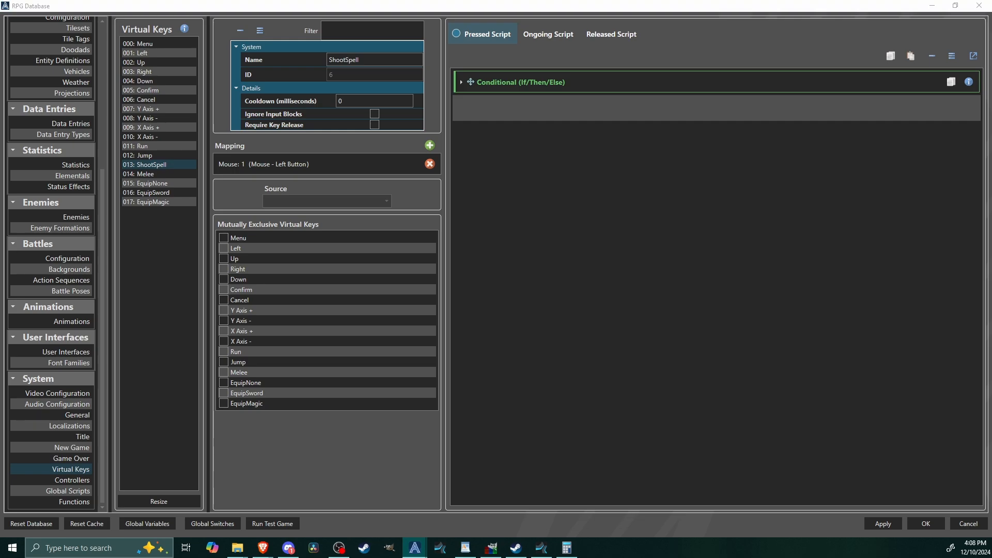
pyautogui.click(165, 193)
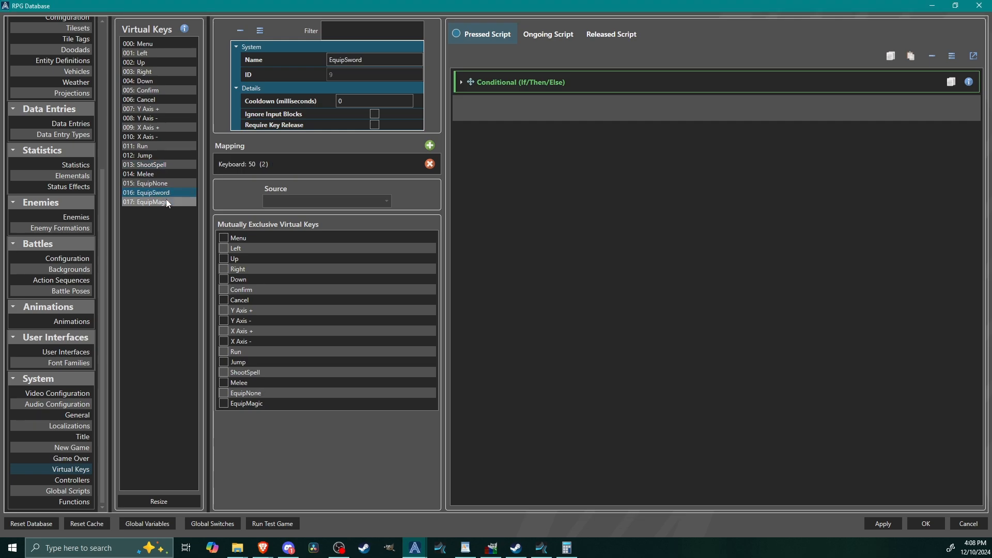
pyautogui.rightClick(517, 105)
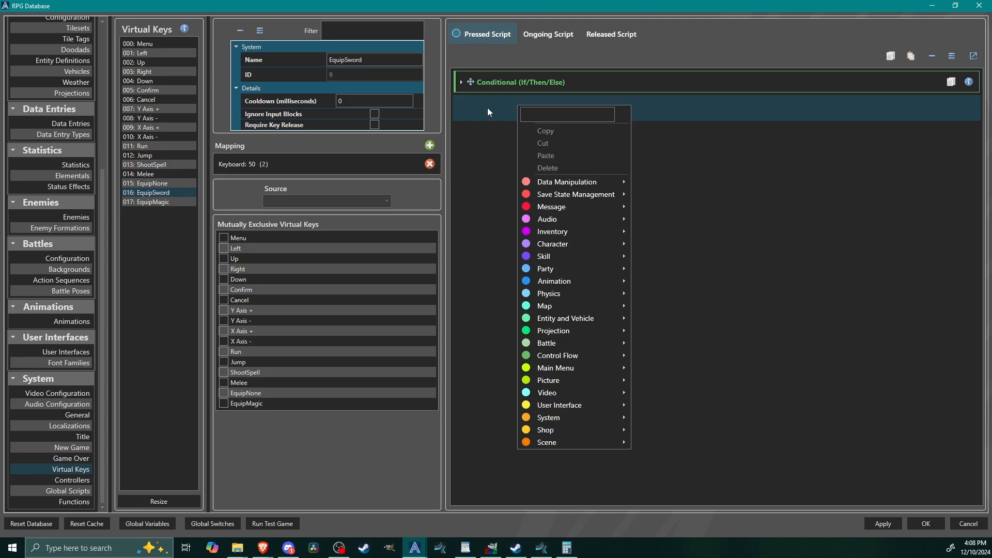
pyautogui.click(488, 107)
pyautogui.click(505, 83)
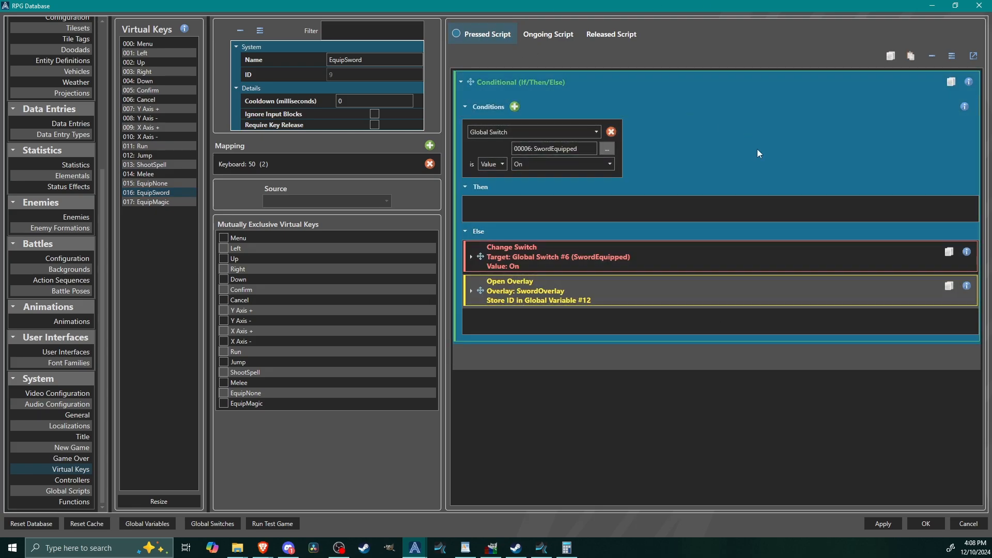
pyautogui.click(727, 79)
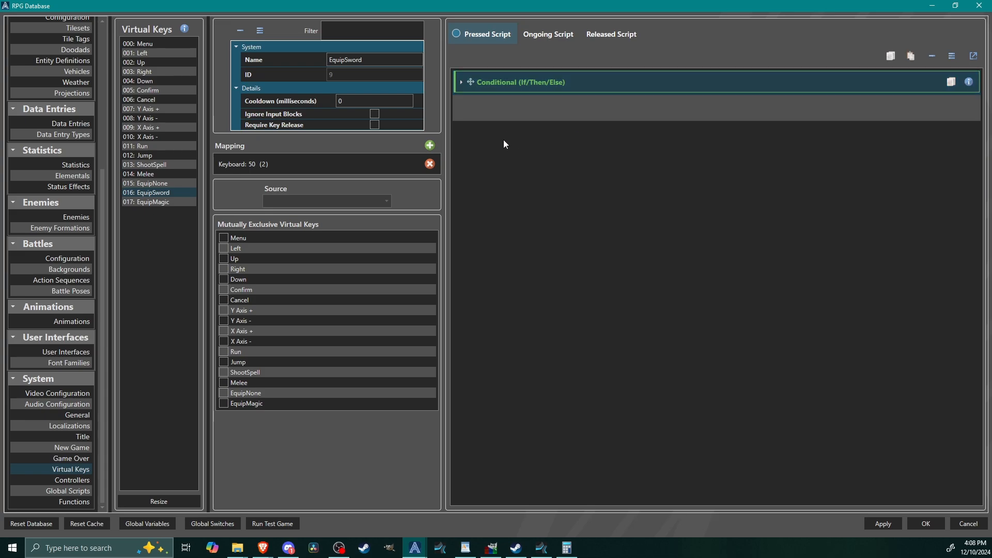
pyautogui.rightClick(506, 116)
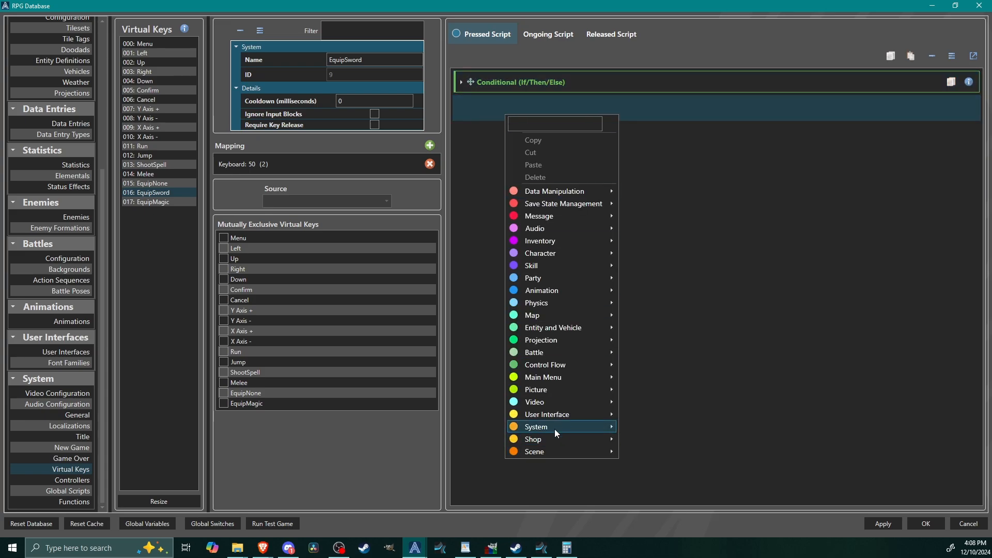
pyautogui.moveTo(557, 416)
pyautogui.click(677, 441)
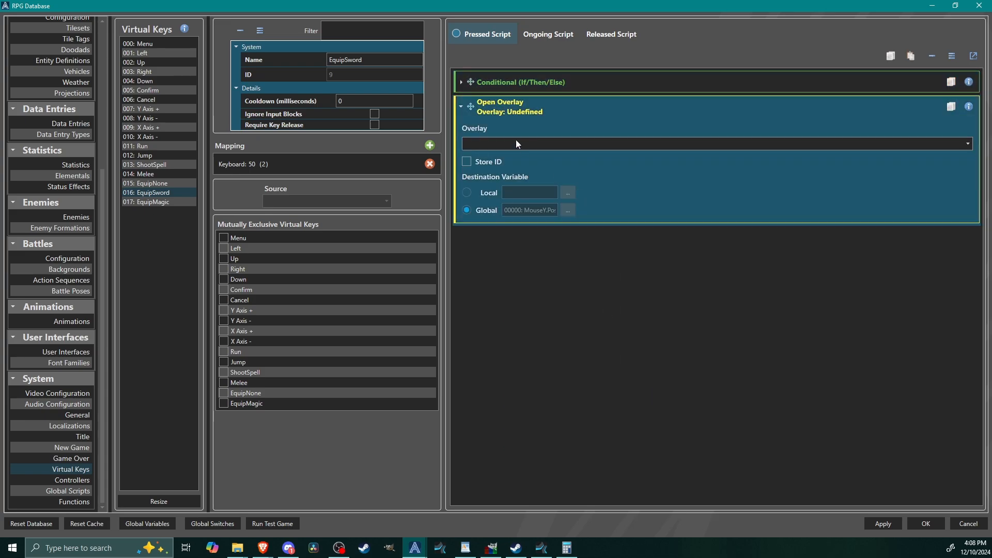
pyautogui.click(516, 143)
pyautogui.click(510, 158)
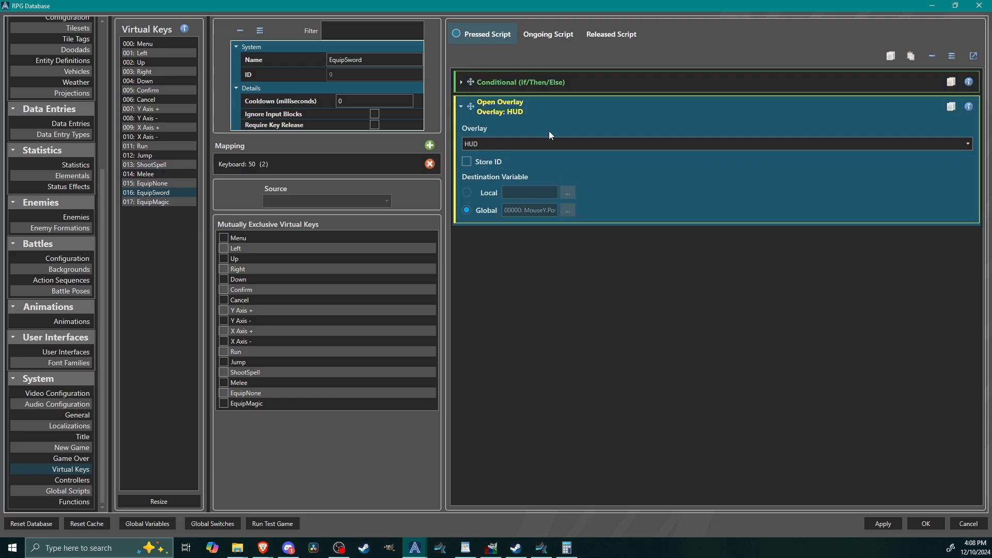
# Step: Copy the HUD Open Overlay command to the end of the EquipMagic key's Pressed Script, and review the script's commands
pyautogui.rightClick(692, 191)
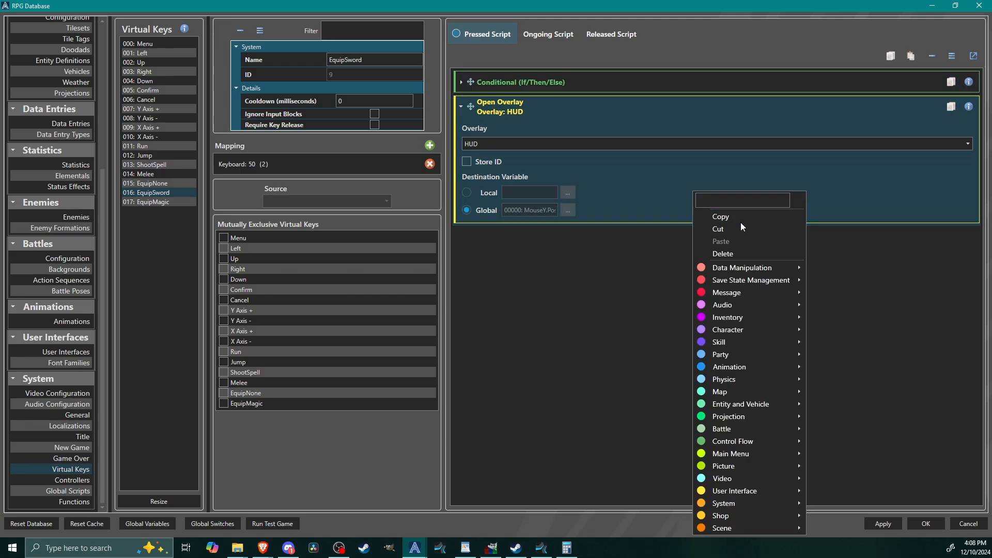
pyautogui.click(716, 221)
pyautogui.click(155, 202)
pyautogui.rightClick(579, 111)
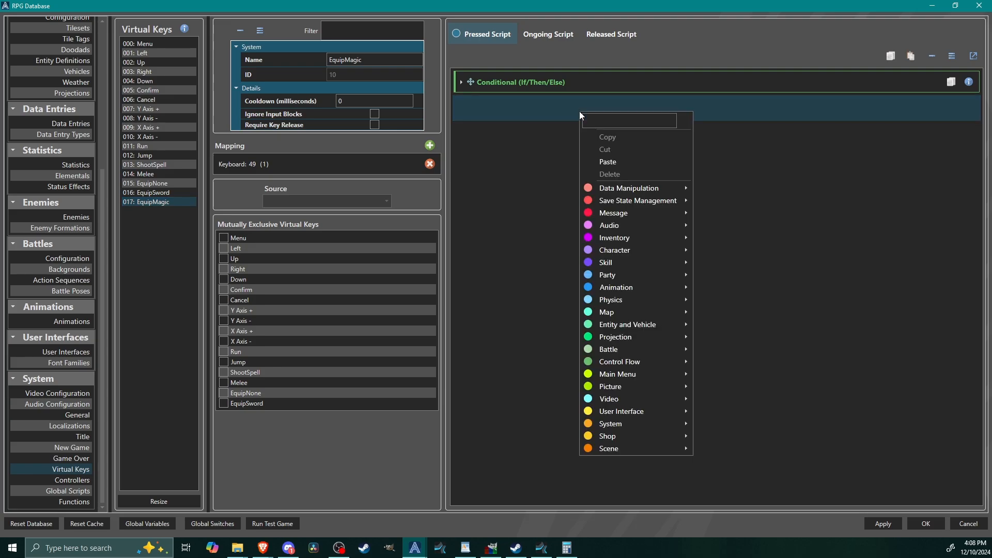
pyautogui.click(608, 162)
pyautogui.click(528, 83)
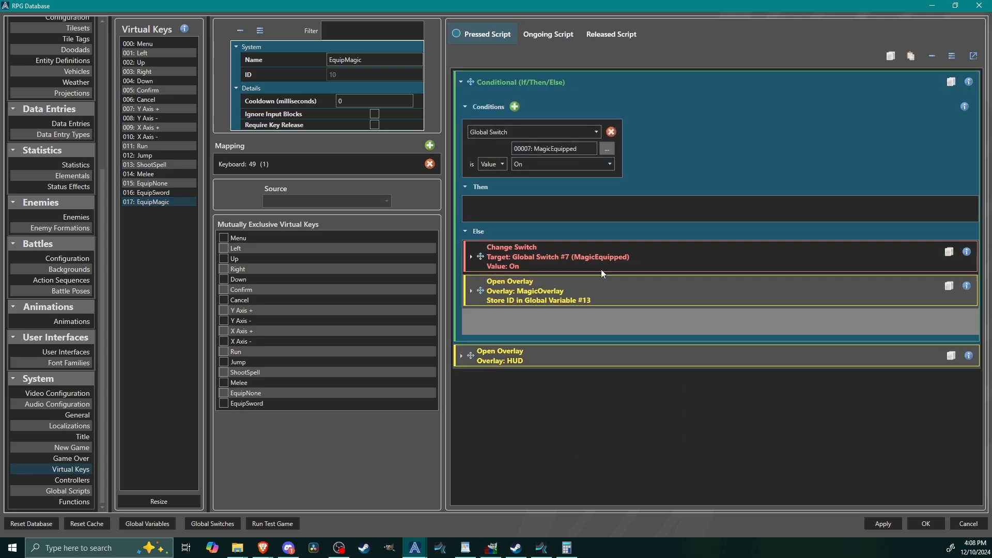
pyautogui.click(557, 349)
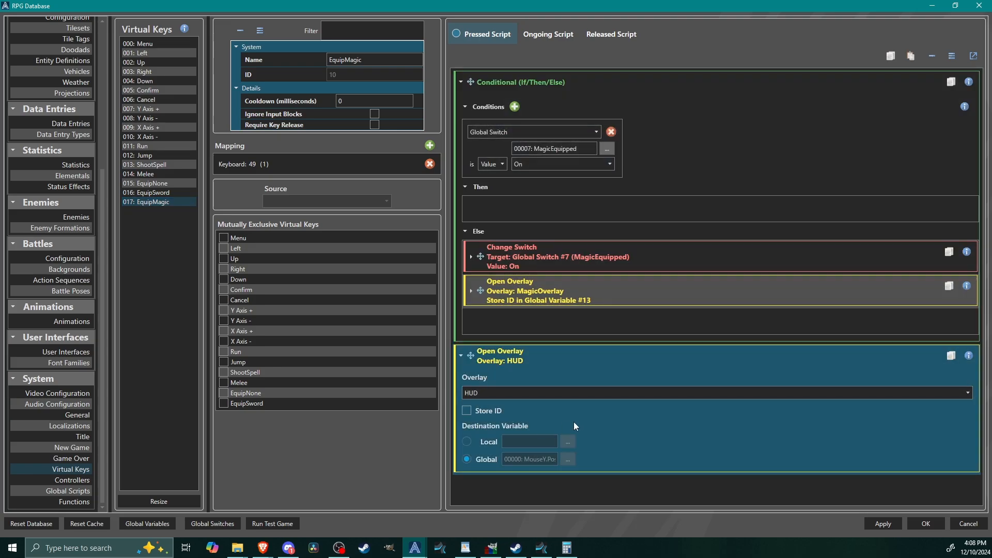
pyautogui.click(529, 358)
pyautogui.click(507, 83)
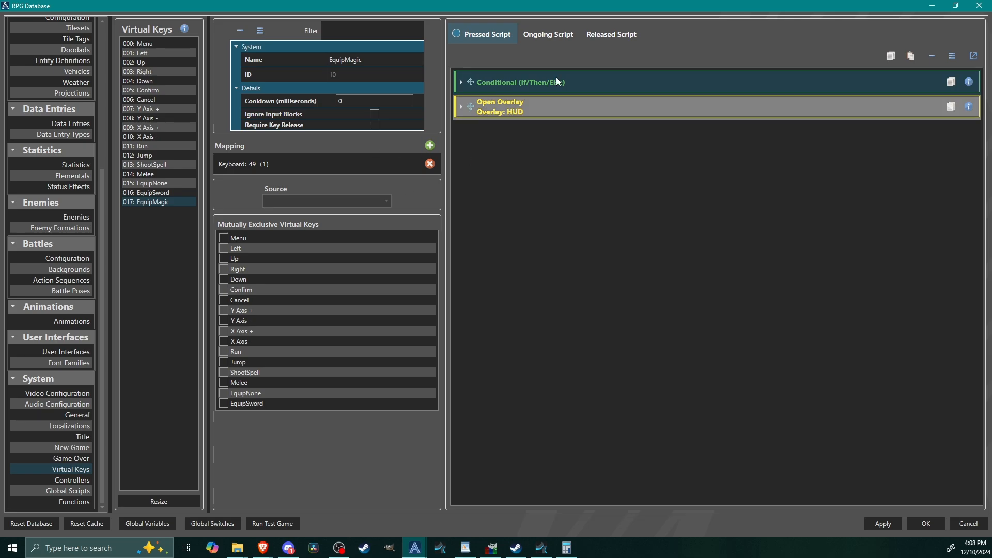
# Step: Paste the HUD Open Overlay command after the conditional in the Melee key's Pressed Script
pyautogui.click(157, 172)
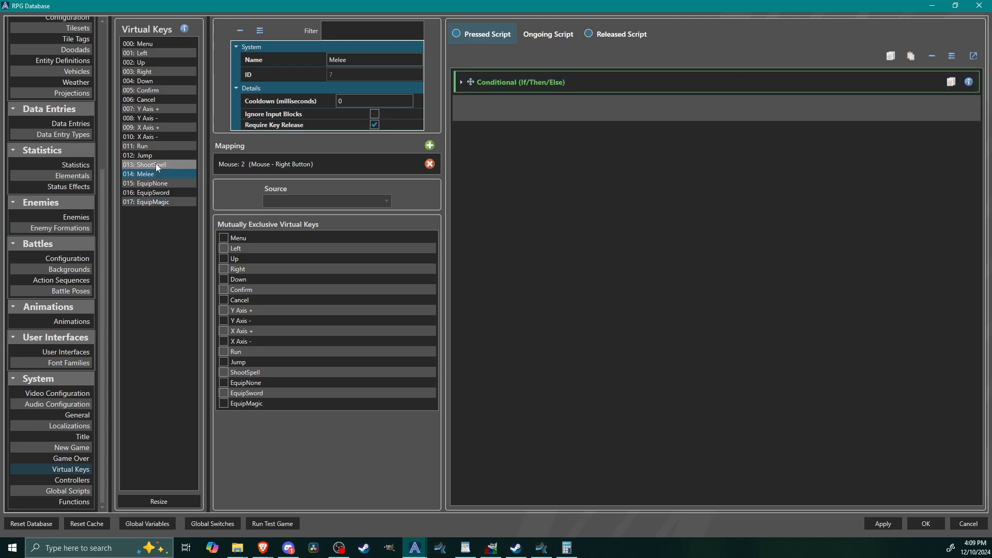
pyautogui.click(650, 86)
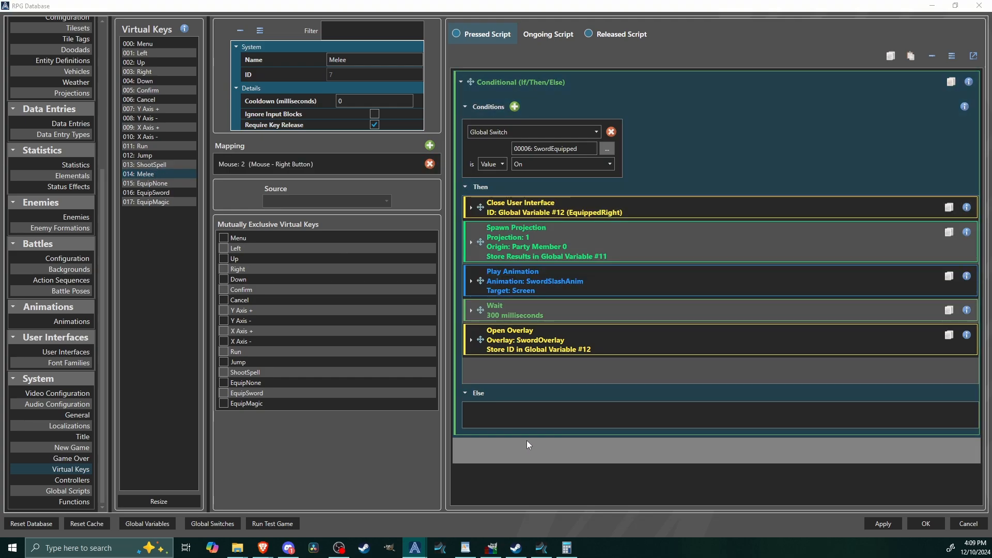
pyautogui.rightClick(600, 446)
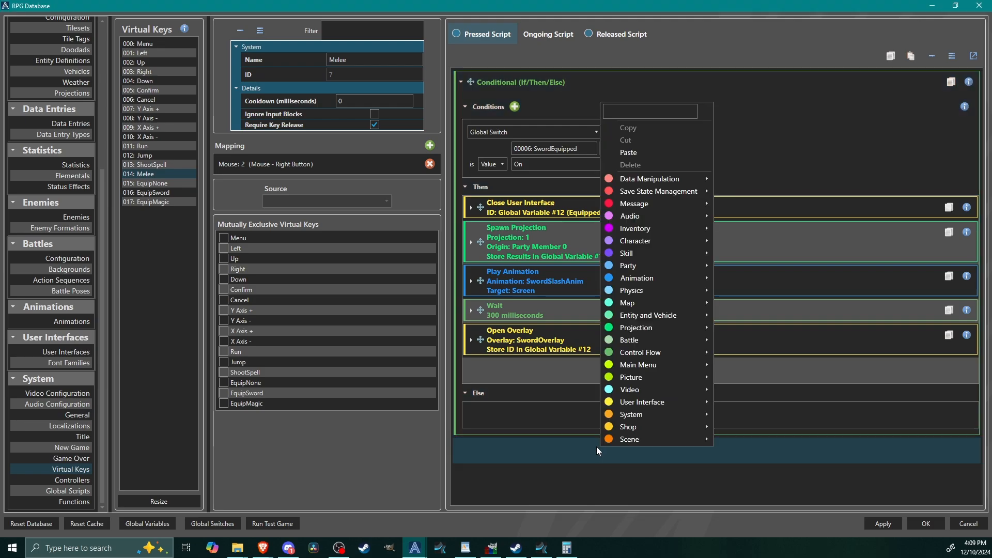
pyautogui.click(647, 154)
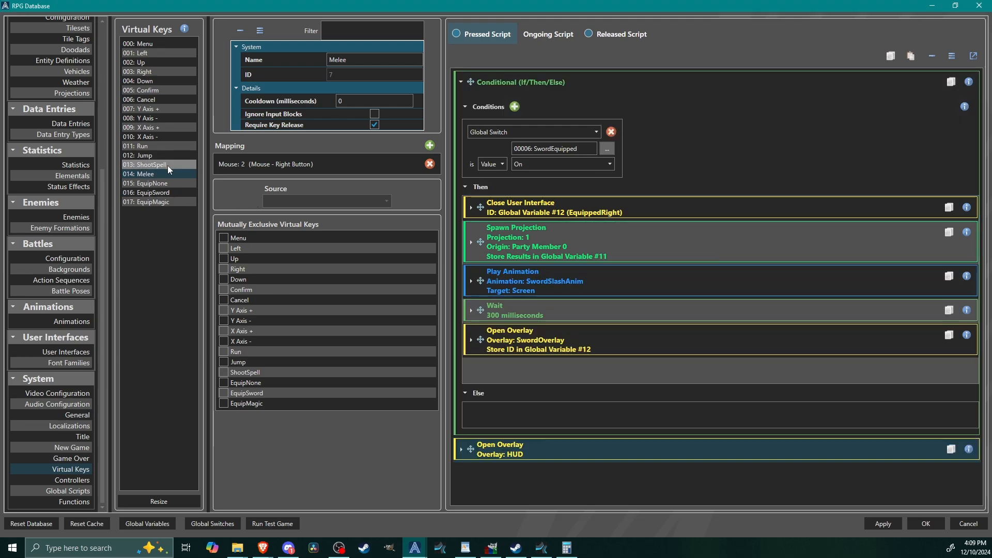
# Step: Paste the HUD Open Overlay command after the conditional in the ShootSpell key's Pressed Script
pyautogui.click(163, 165)
pyautogui.rightClick(570, 107)
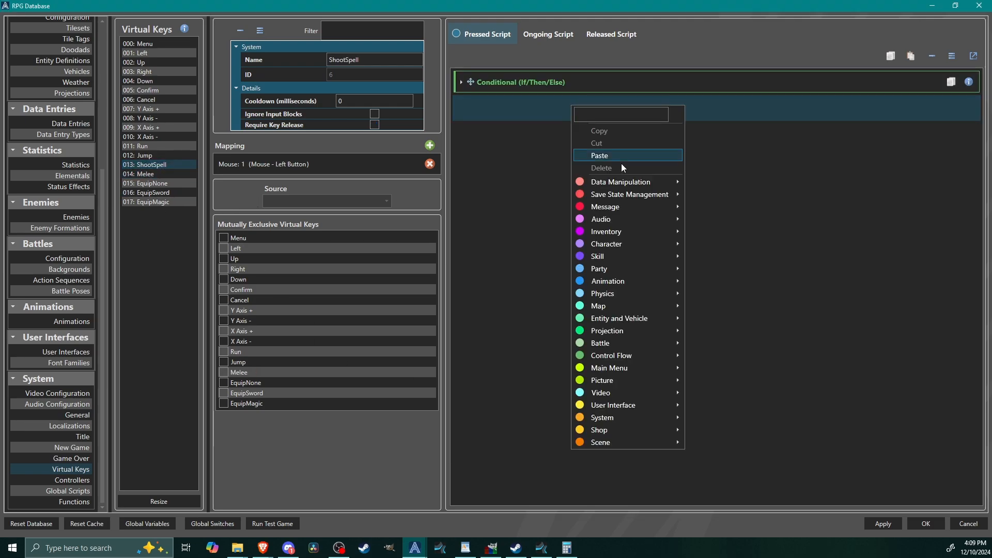
pyautogui.click(622, 151)
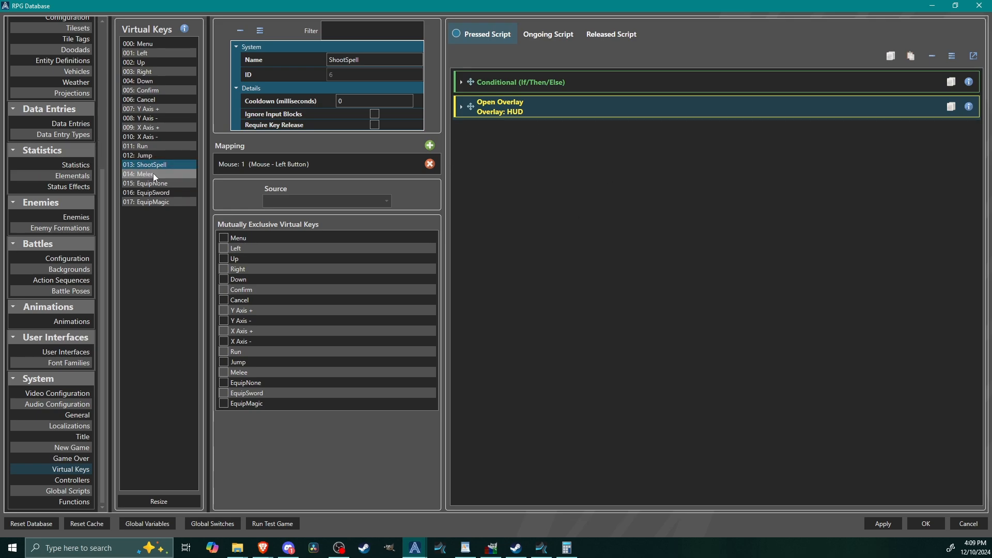
# Step: Review the conditional's commands in the ShootSpell key's Pressed Script and apply the database changes
pyautogui.click(590, 87)
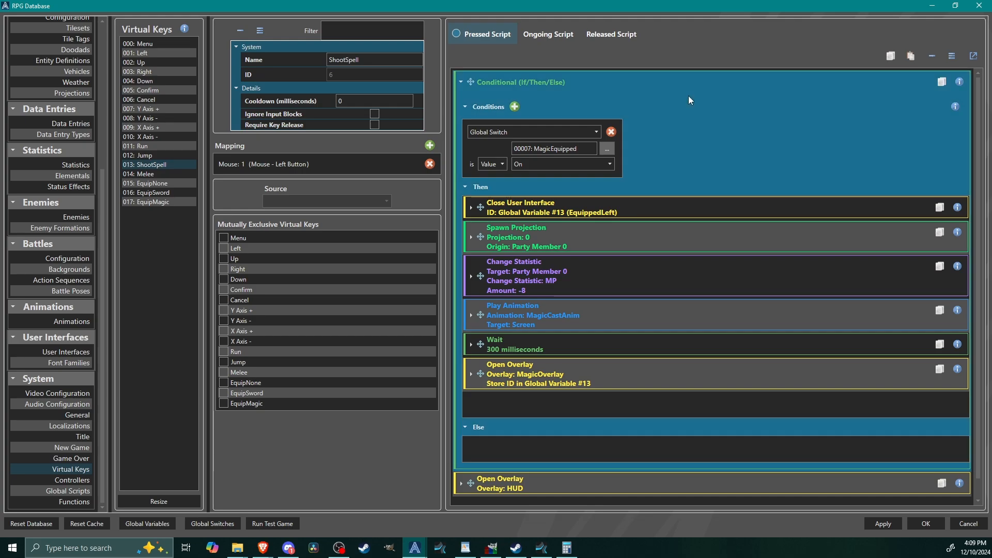
pyautogui.click(687, 89)
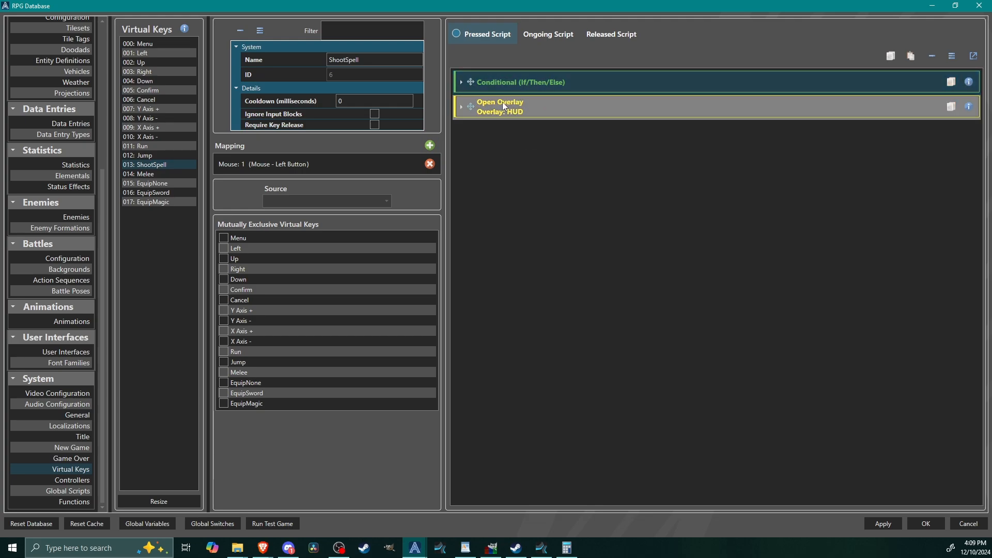
pyautogui.click(888, 523)
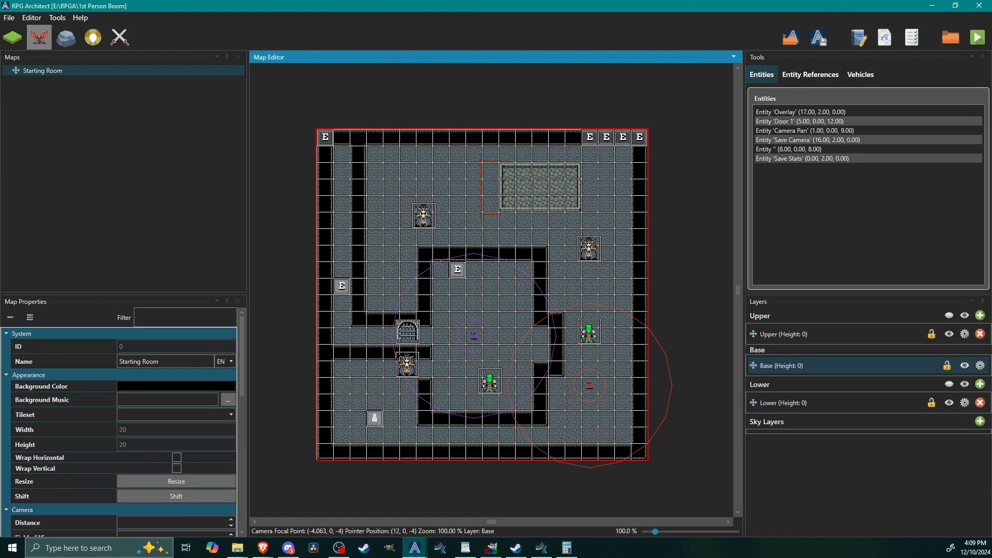
# Step: Playtest the game, moving, casting and attacking until MP and SP run out to check the HUD gauges over the weapon overlays
pyautogui.moveTo(209, 136); pyautogui.dragTo(546, 11)
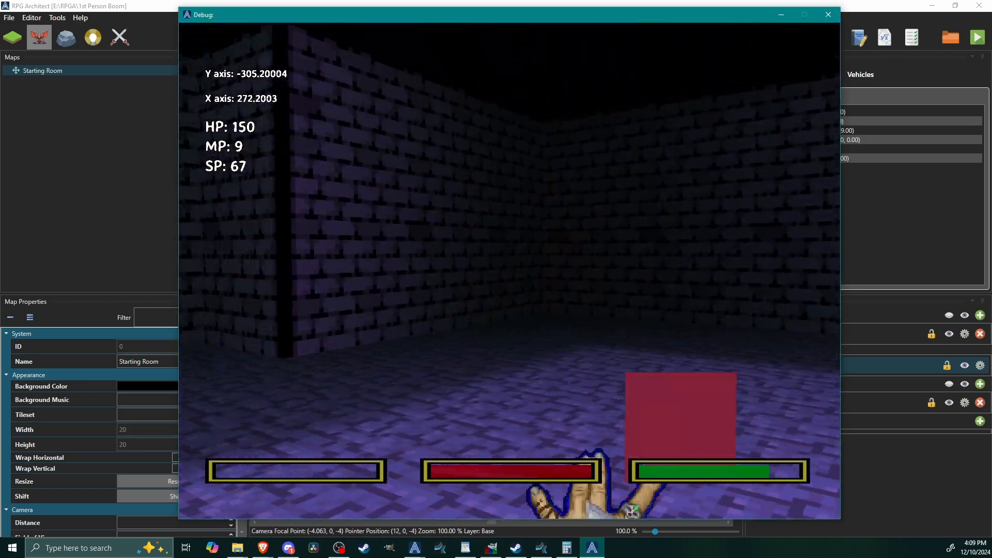
pyautogui.hotkey('shift', 'w')
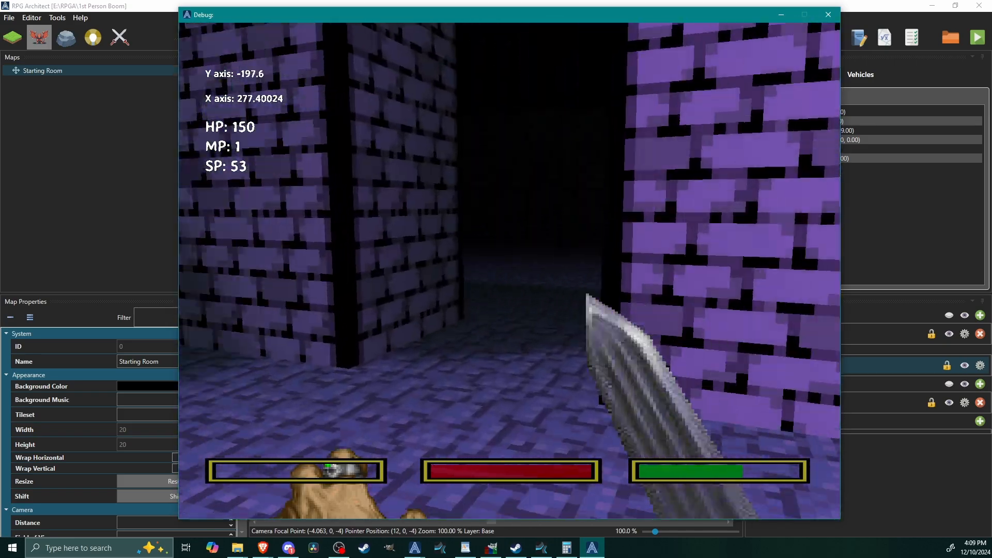
pyautogui.hotkey('shift', 'w')
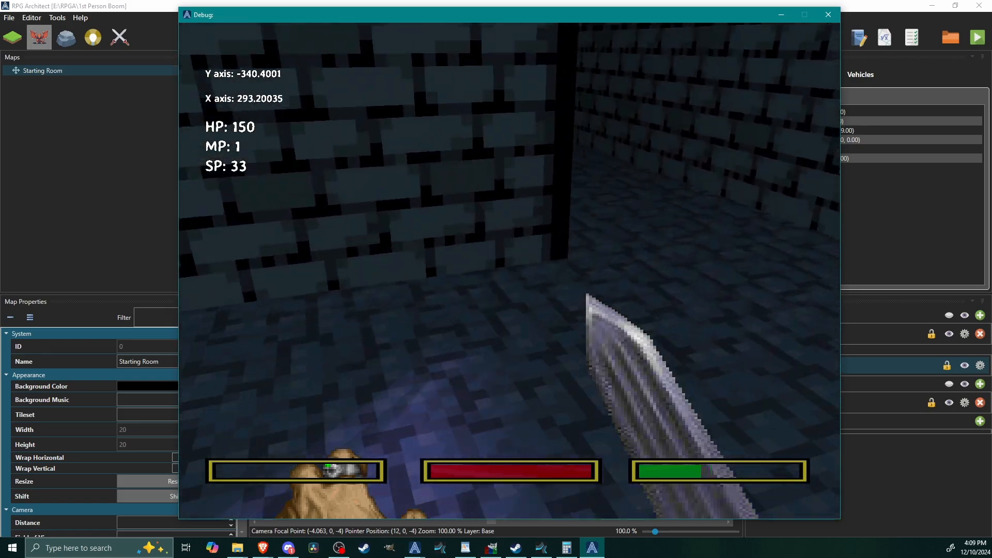
pyautogui.hotkey('shift', 'w')
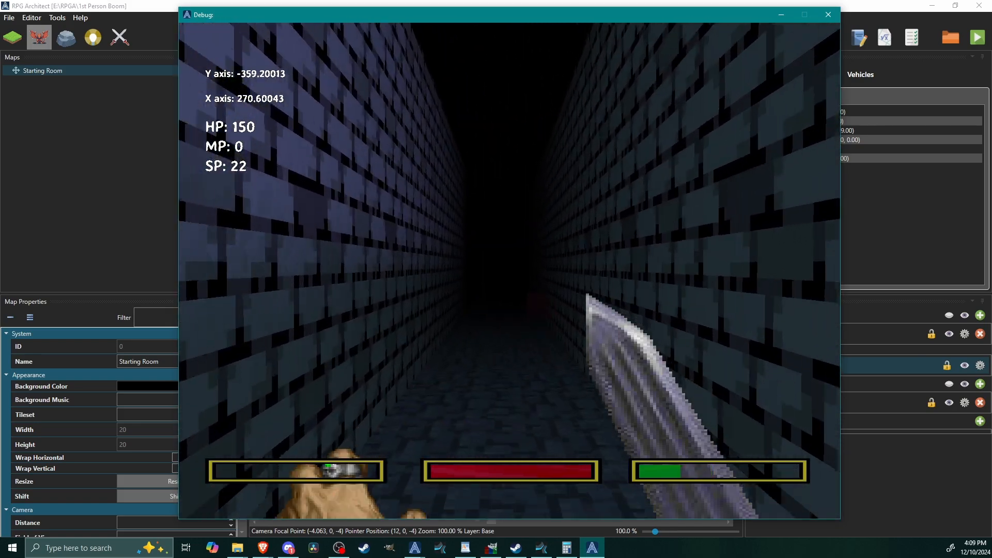
pyautogui.press('w')
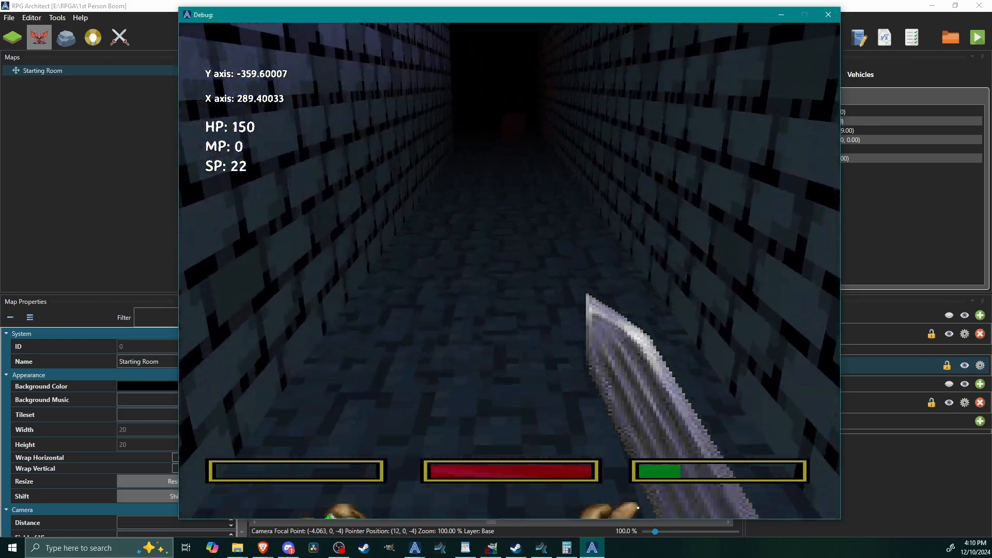
pyautogui.press('w')
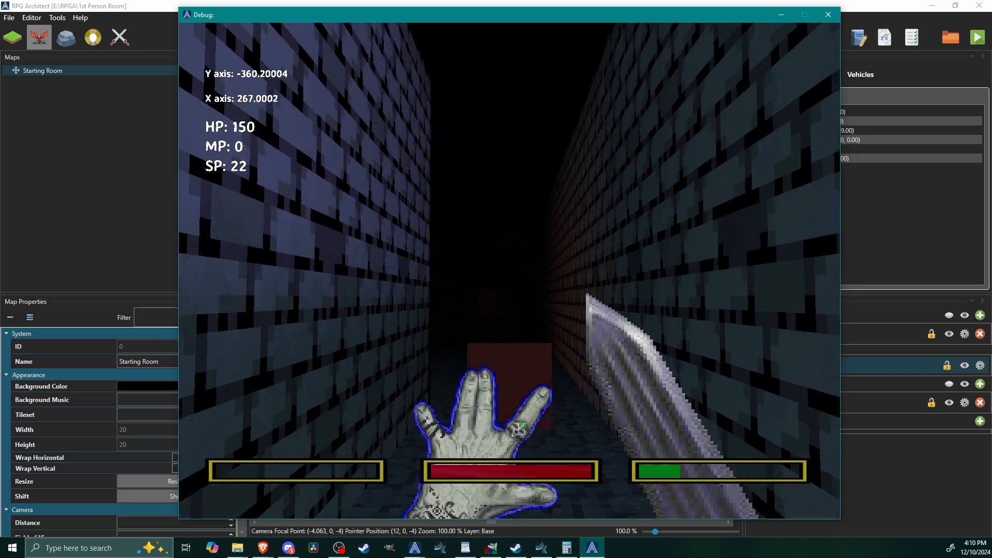
pyautogui.hotkey('shift', 'w')
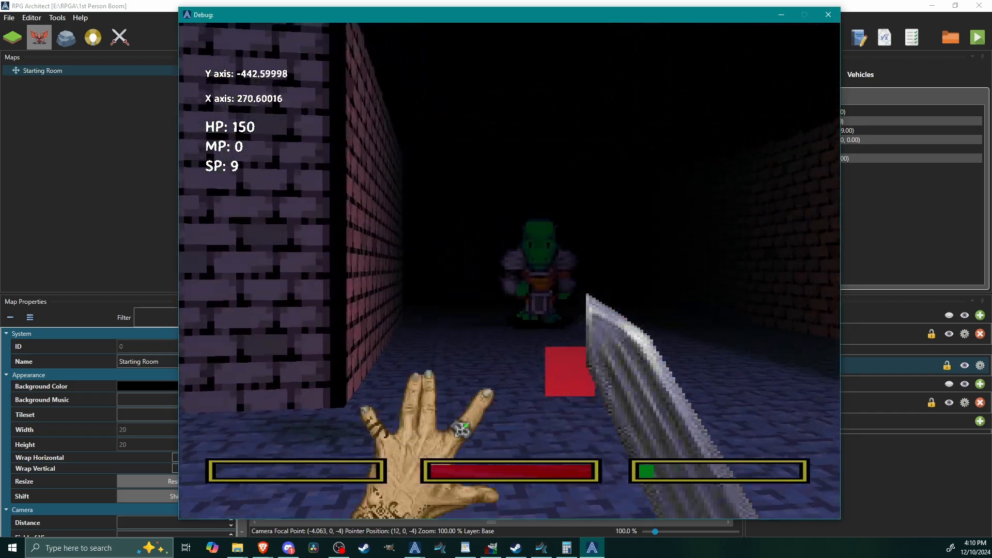
pyautogui.hotkey('shift', 'w')
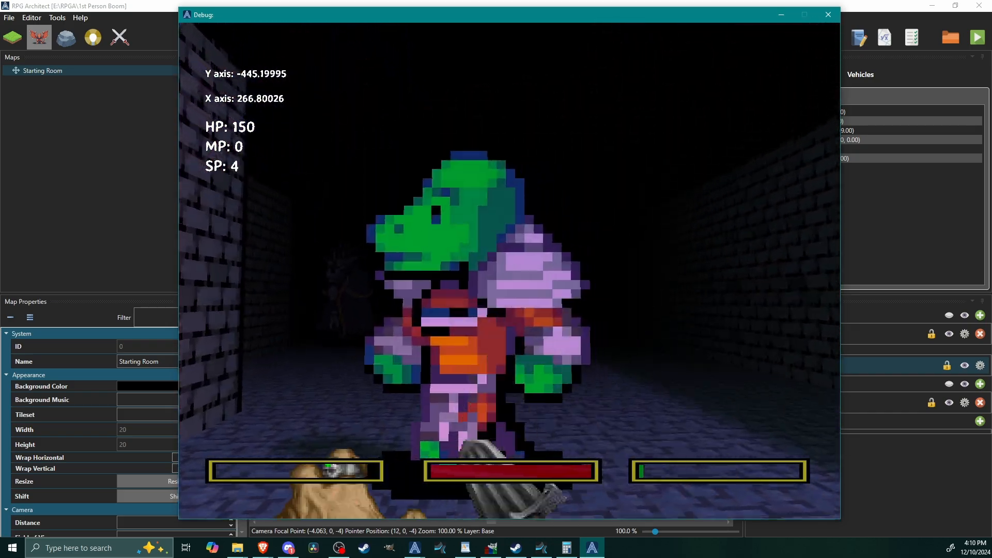
pyautogui.hotkey('shift', 'w')
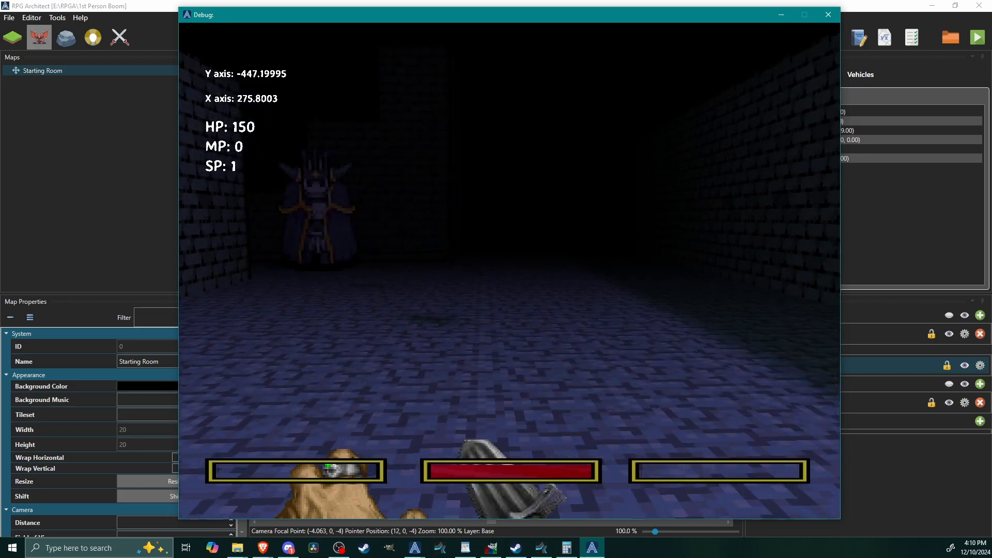
pyautogui.hotkey('shift', 'w')
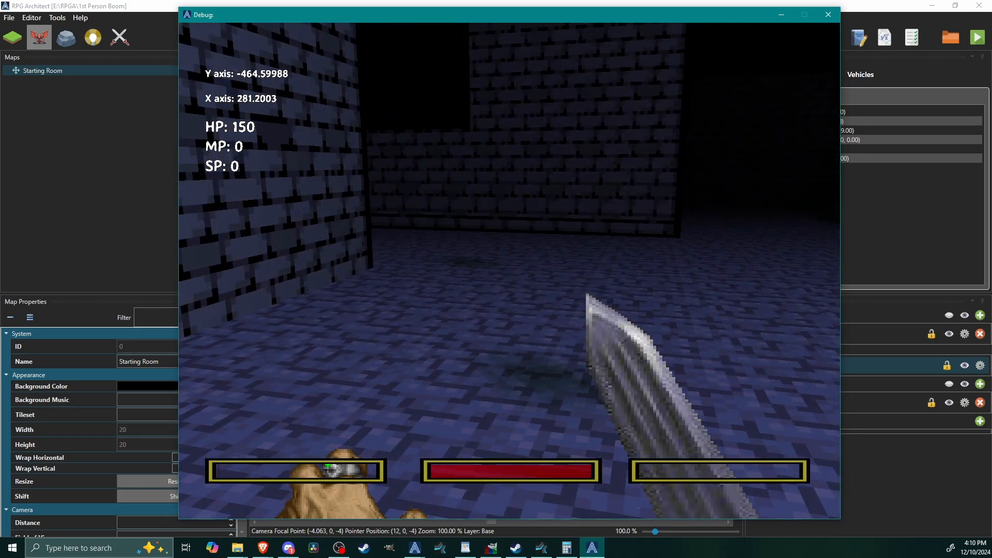
pyautogui.hotkey('alt', 'F4')
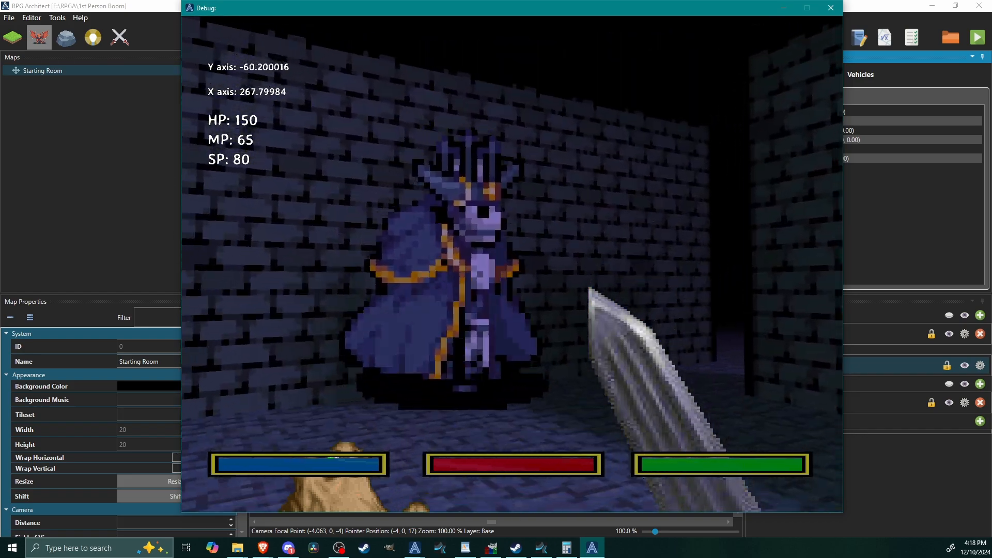
# Step: Run another playtest, using up SP with melee attacks and casting spells to check the gauges, and end the test
pyautogui.click(512, 264)
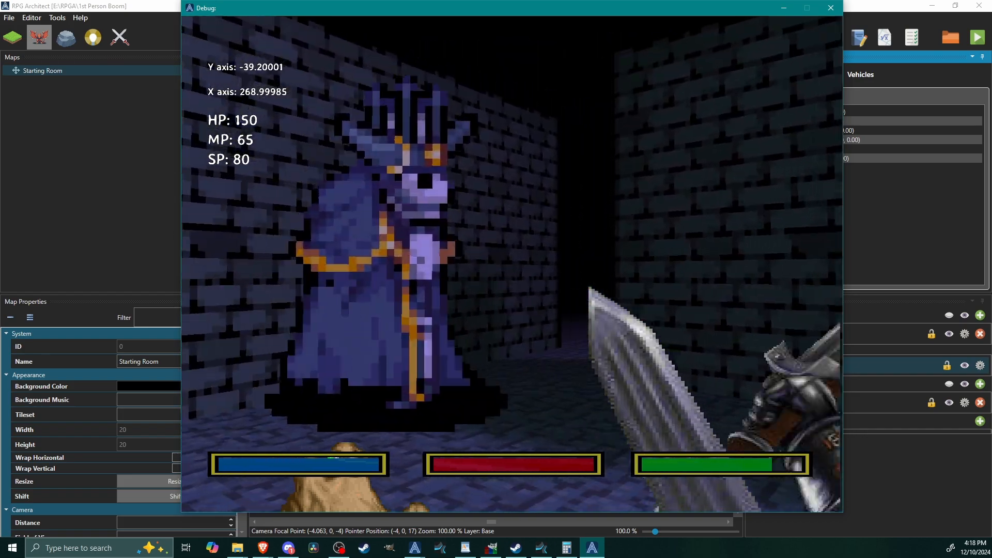
pyautogui.click(512, 265)
pyautogui.click(512, 264)
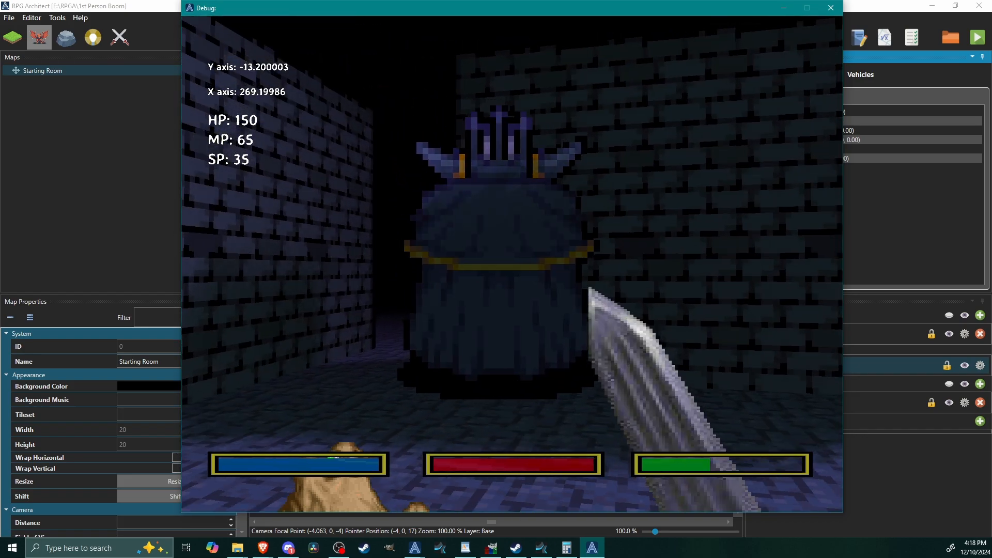
pyautogui.click(512, 264)
pyautogui.click(513, 264)
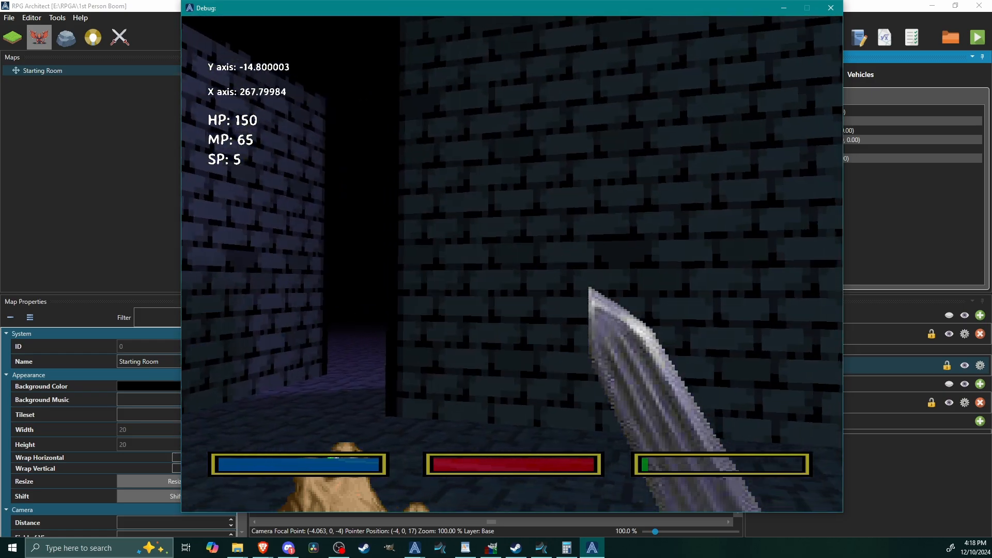
pyautogui.click(512, 265)
pyautogui.rightClick(512, 264)
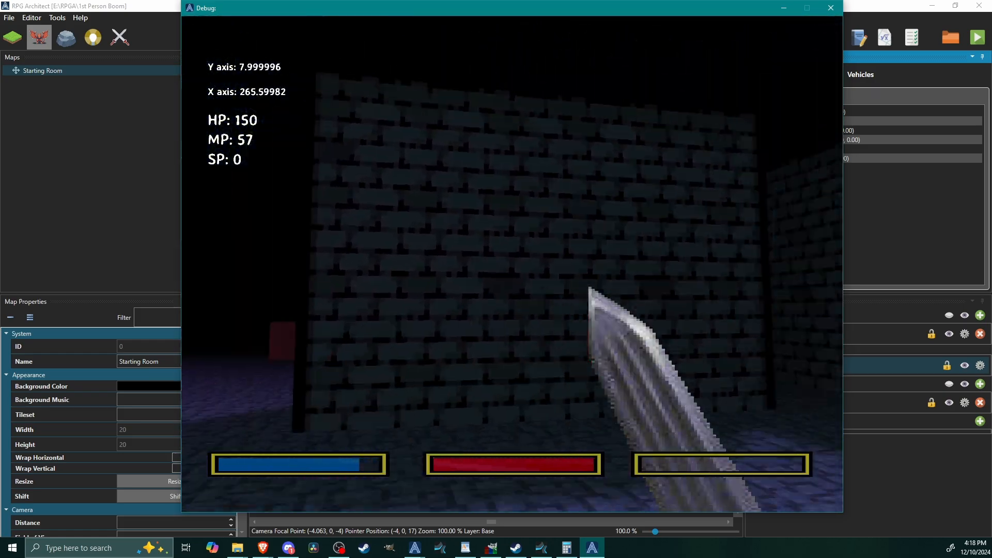
pyautogui.rightClick(512, 264)
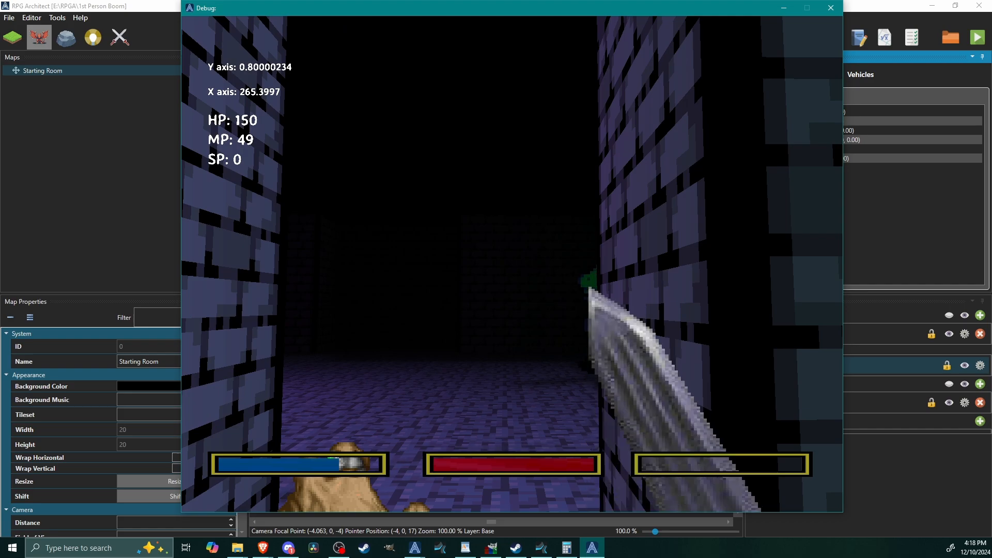
pyautogui.hotkey('alt', 'F4')
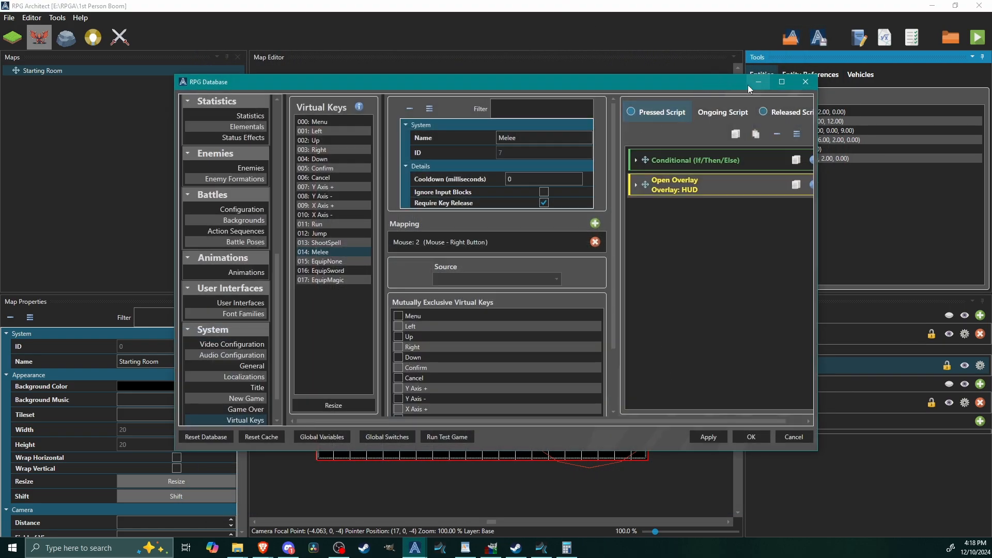
# Step: In the HUD's Gauges element, try a Current Value of Global[14] for the SP Gauge and discard the change
pyautogui.click(781, 82)
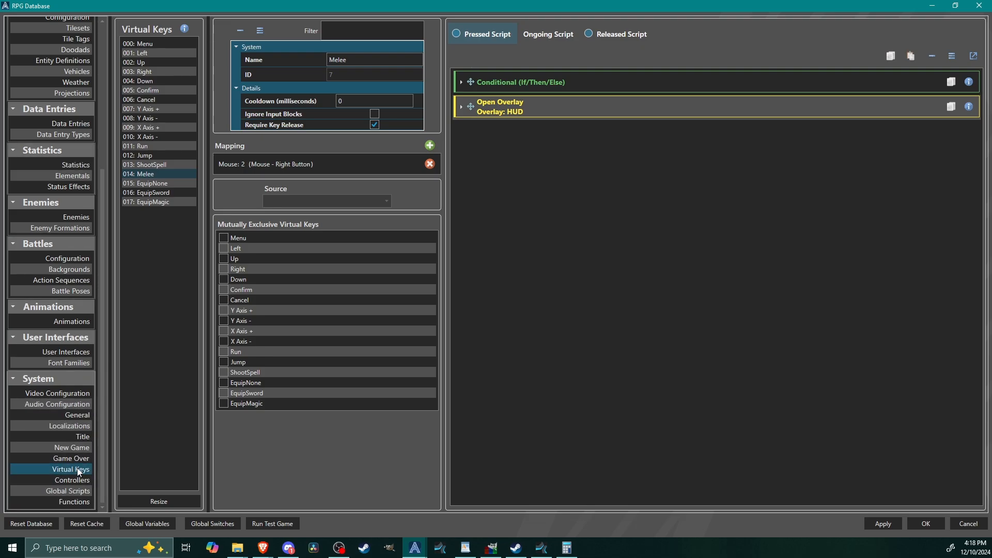
pyautogui.click(58, 351)
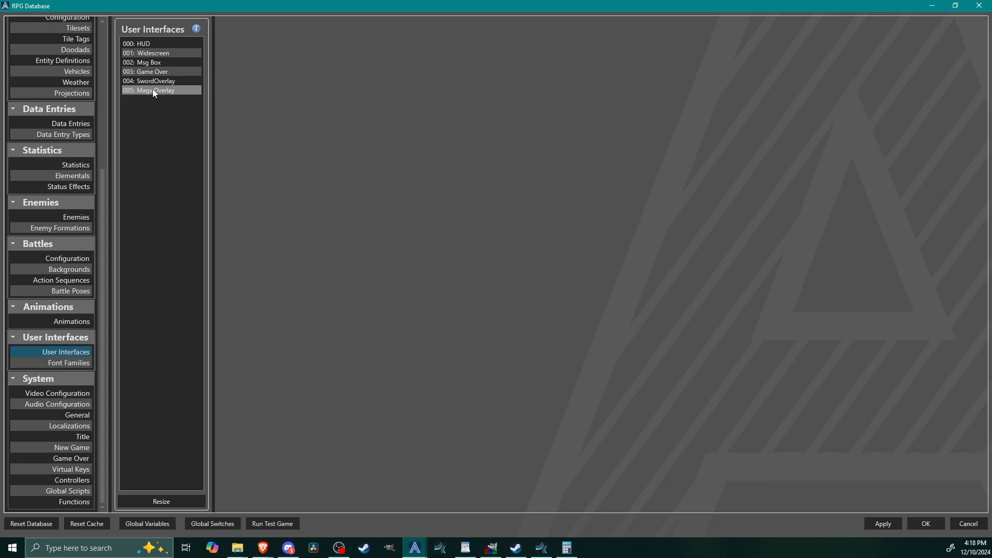
pyautogui.click(157, 44)
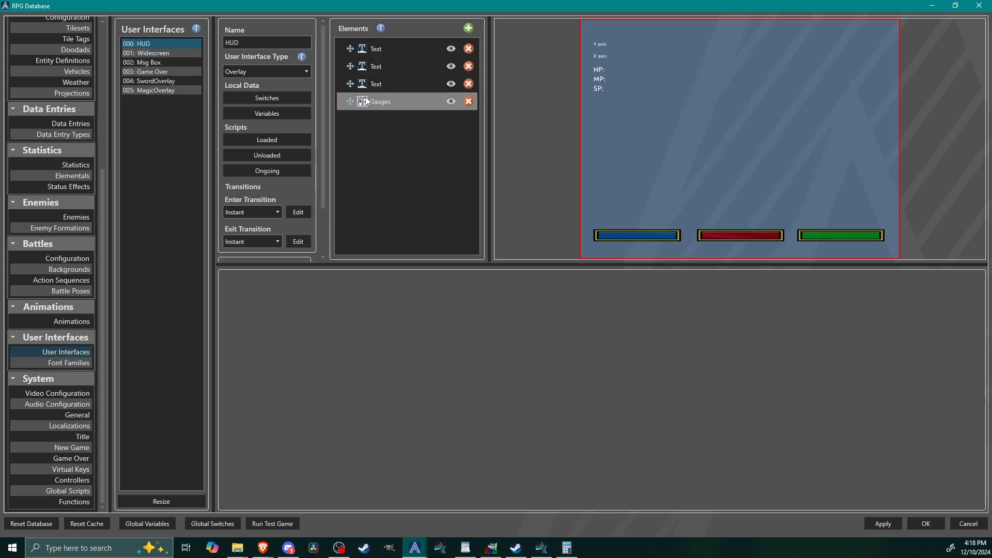
pyautogui.click(368, 101)
pyautogui.click(438, 364)
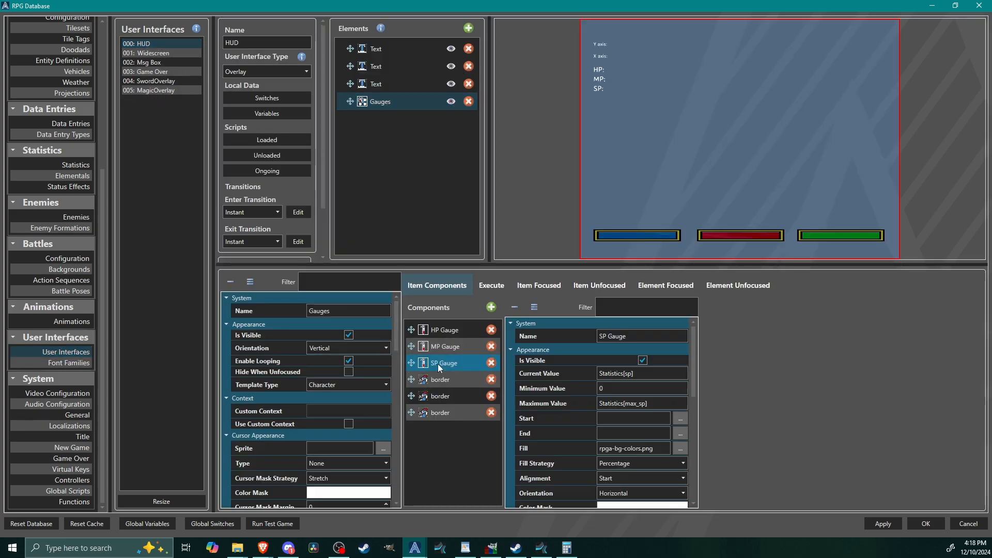
pyautogui.click(654, 373)
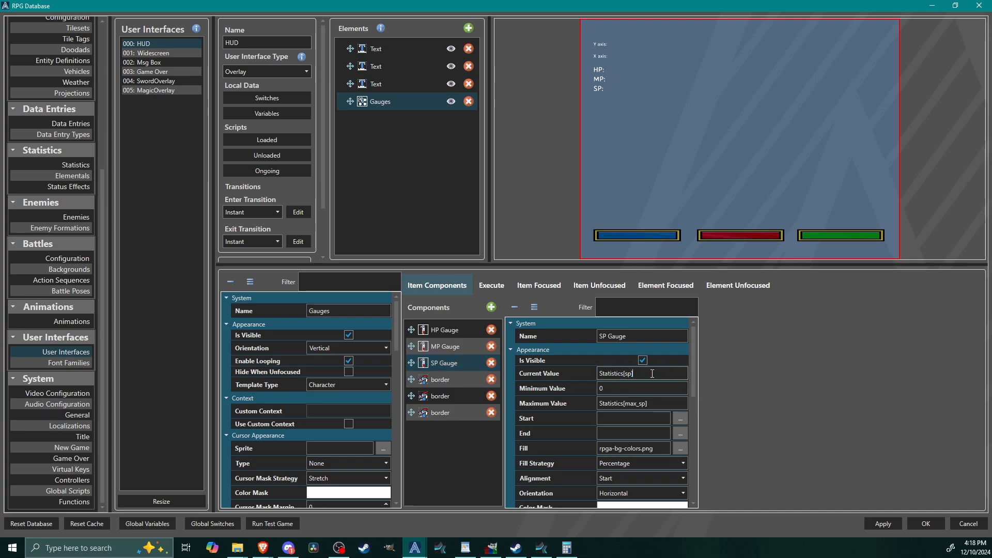
pyautogui.write('Glo')
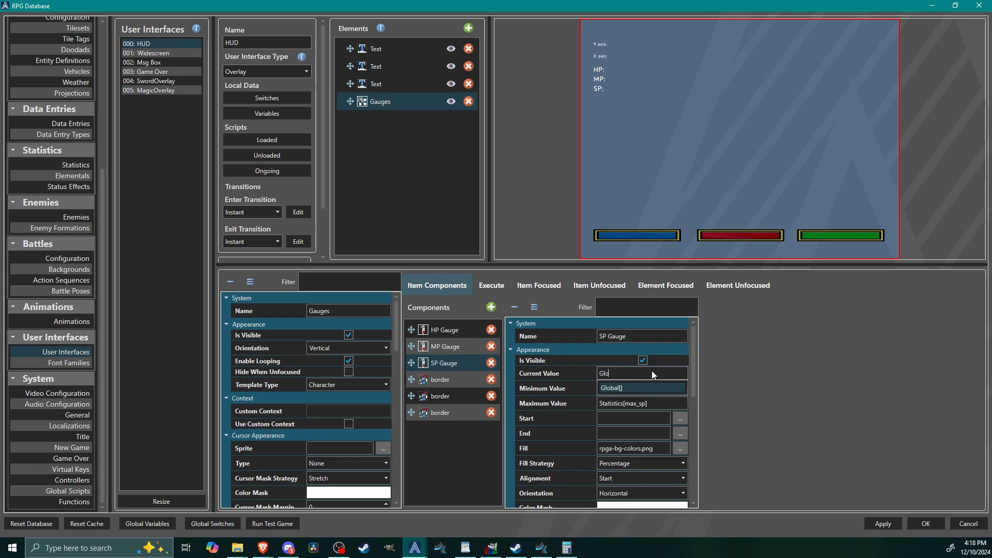
pyautogui.write('bal[14]')
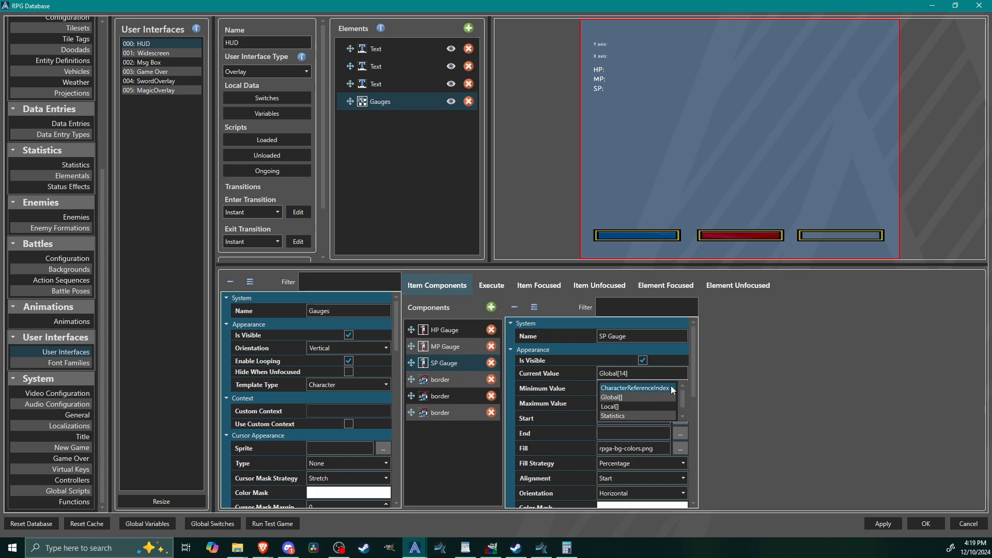
pyautogui.click(789, 391)
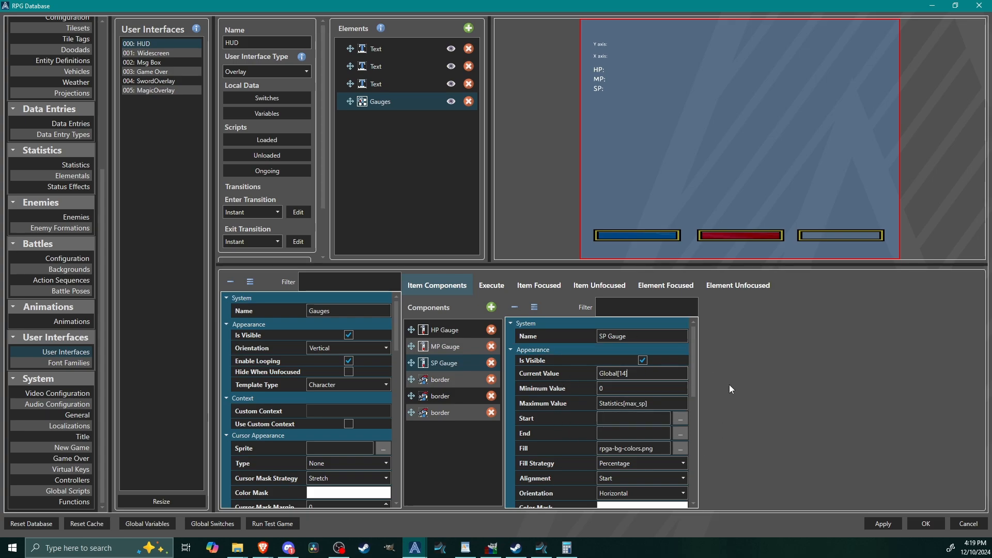
pyautogui.click(965, 527)
# Step: Reopen the database and examine the components of the HUD's Gauges element
pyautogui.click(860, 38)
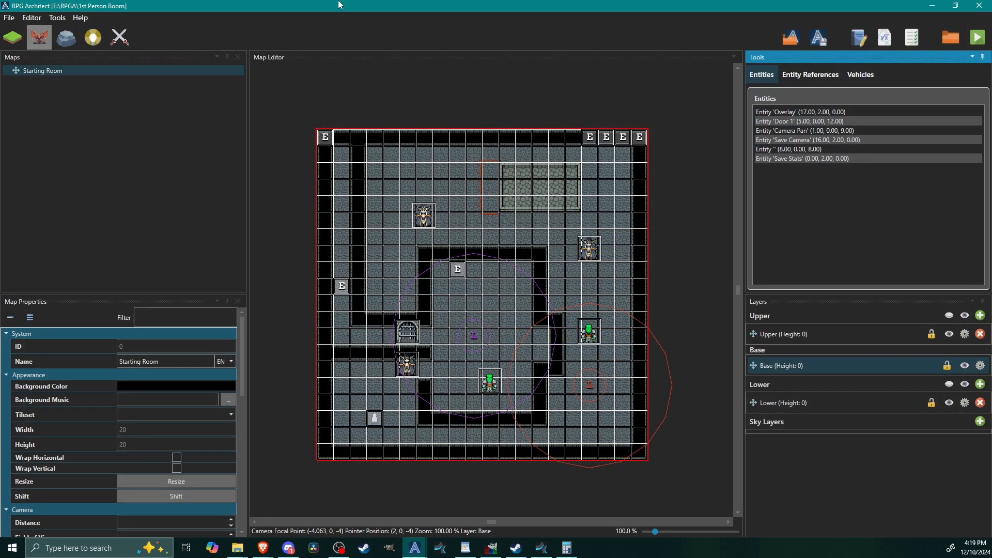
pyautogui.click(787, 81)
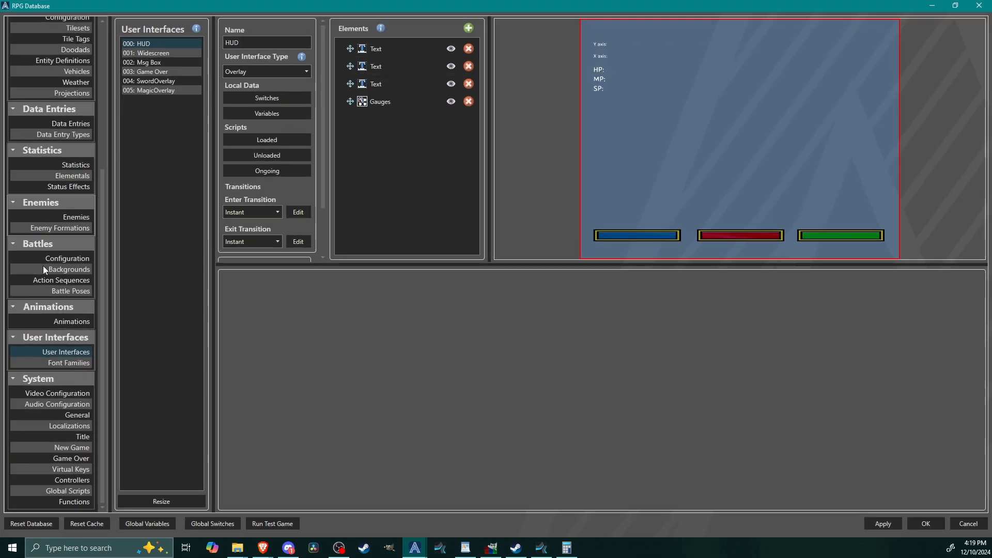
pyautogui.moveTo(101, 272); pyautogui.dragTo(122, 361)
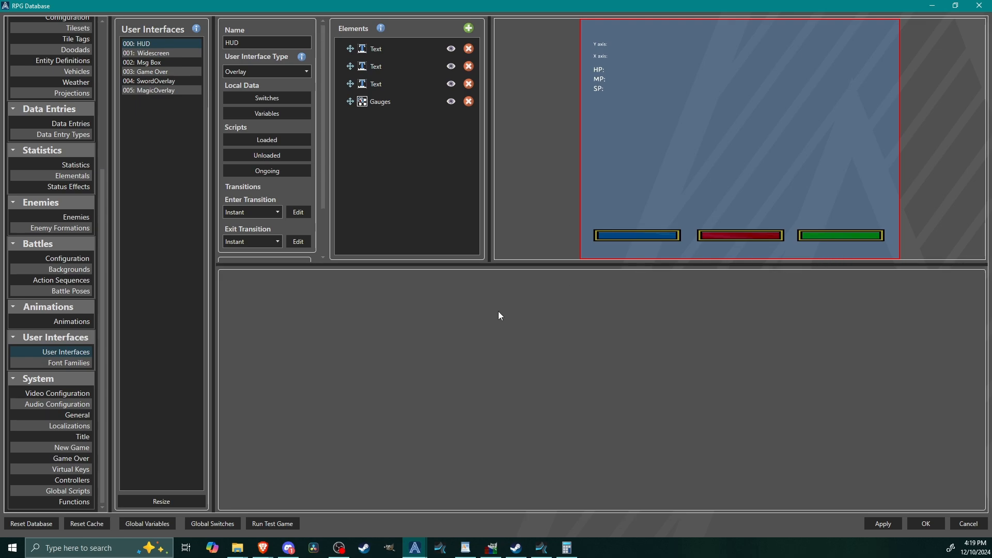
pyautogui.click(392, 99)
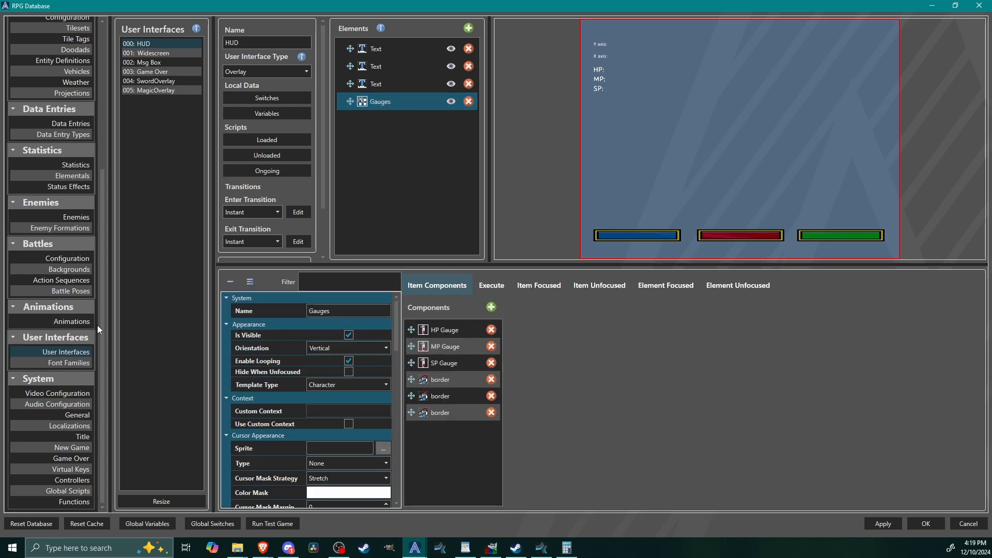
# Step: Examine the Player character's HP, MP and SP values per level and close the database
pyautogui.moveTo(102, 325); pyautogui.dragTo(106, 154)
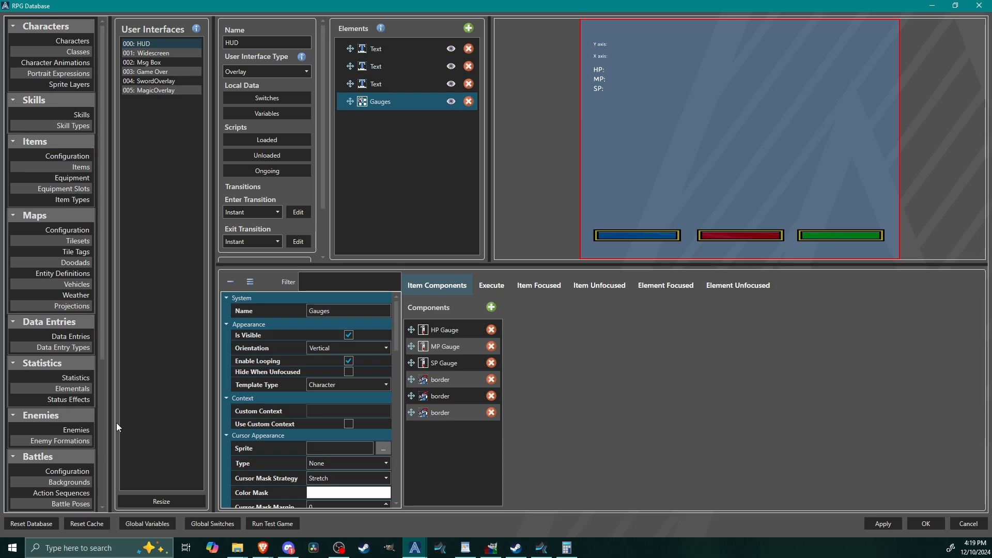
pyautogui.click(62, 41)
pyautogui.click(167, 44)
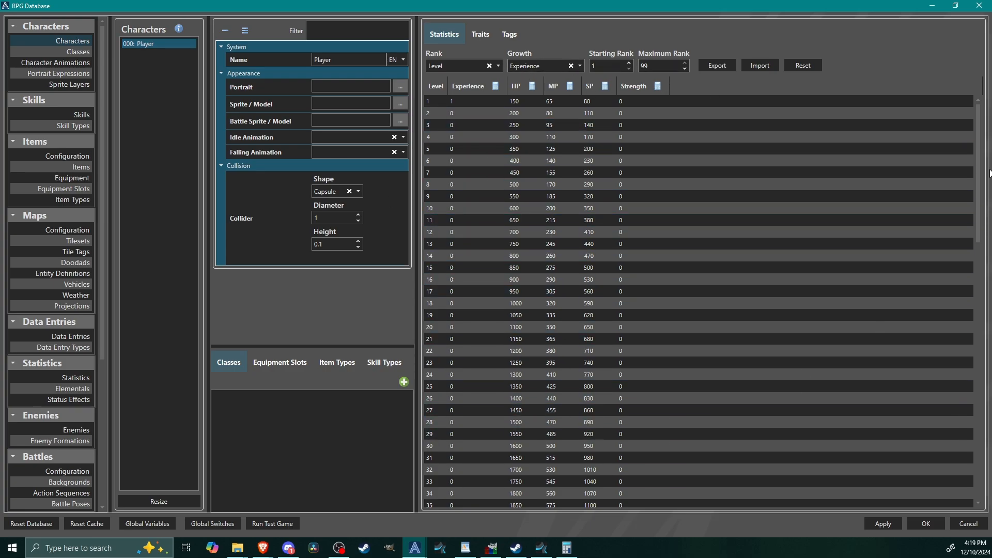
pyautogui.moveTo(977, 157); pyautogui.dragTo(968, 111)
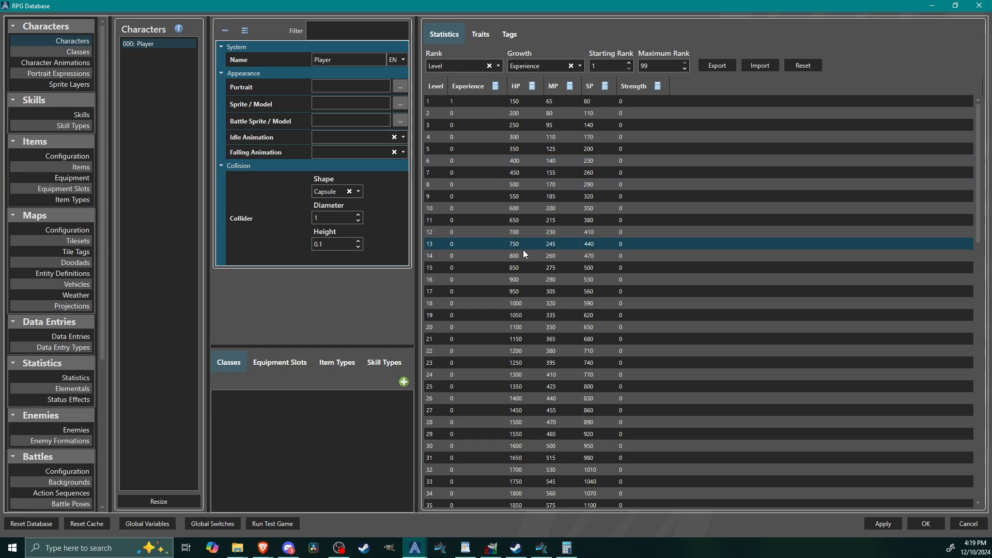
pyautogui.scroll(-7, 523, 302)
pyautogui.scroll(7, 594, 405)
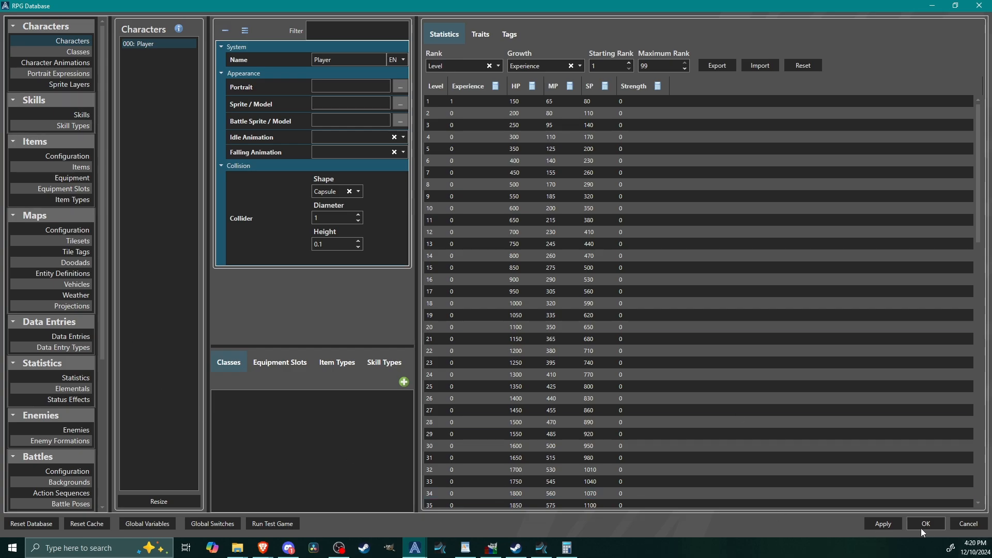
pyautogui.click(923, 525)
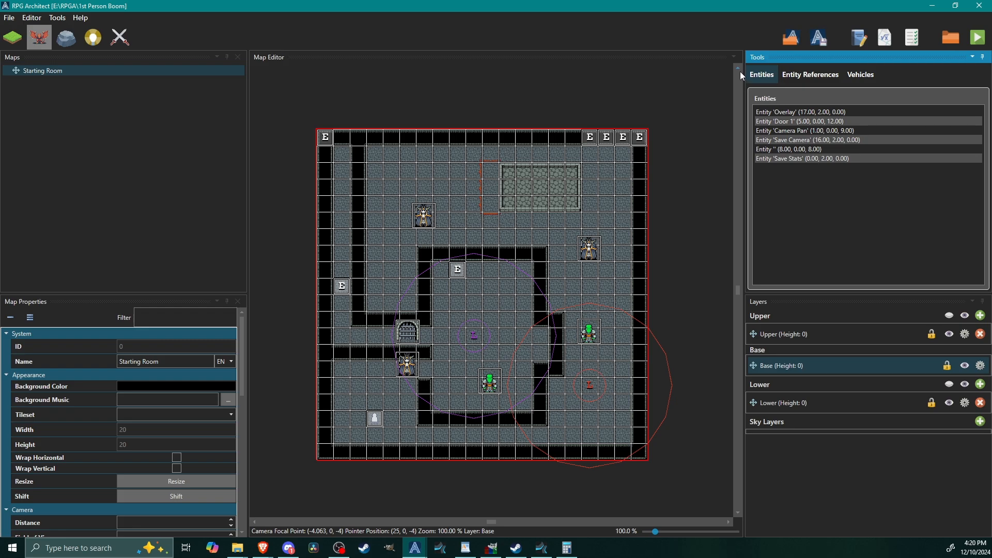
pyautogui.moveTo(484, 269); pyautogui.dragTo(500, 238, button='middle')
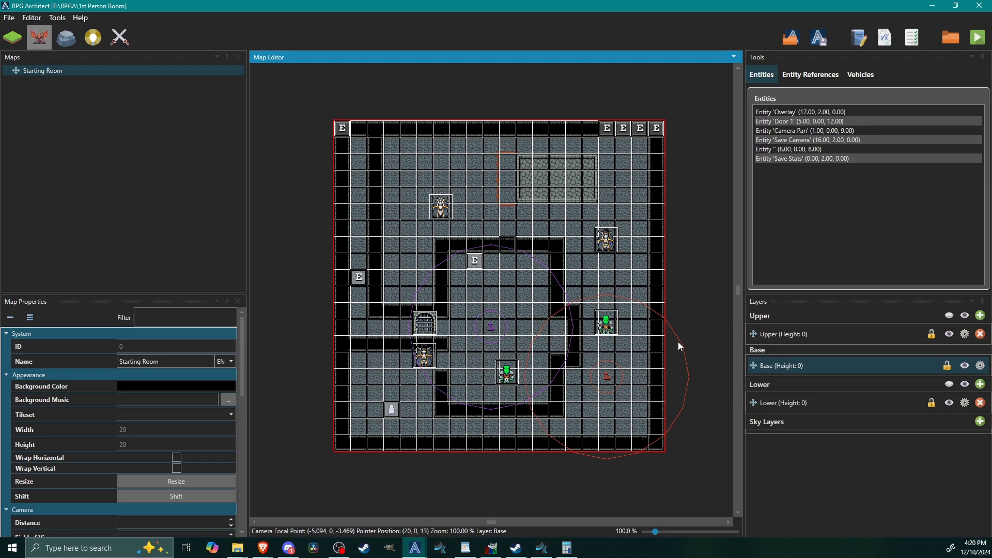
pyautogui.moveTo(678, 340); pyautogui.dragTo(657, 355, button='middle')
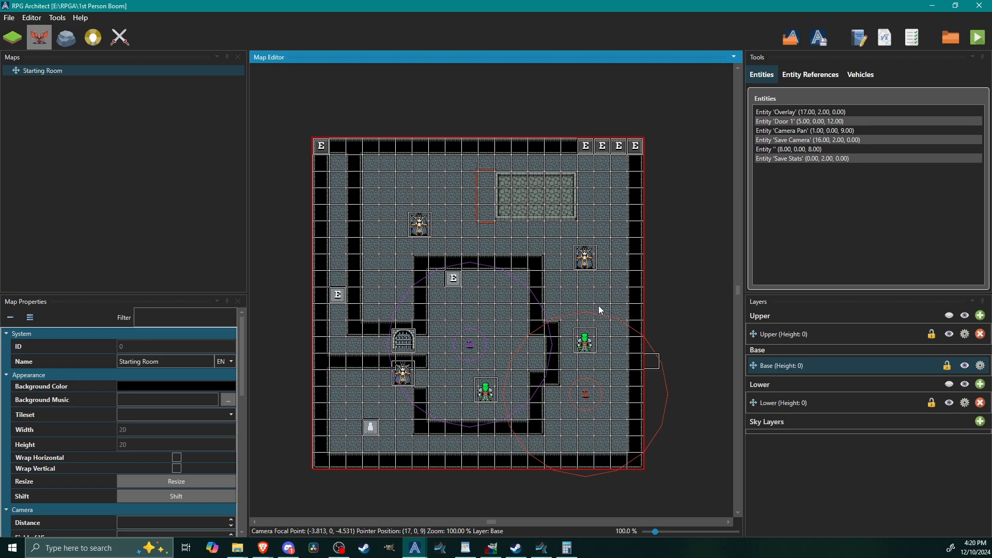
pyautogui.moveTo(472, 337); pyautogui.dragTo(492, 331, button='middle')
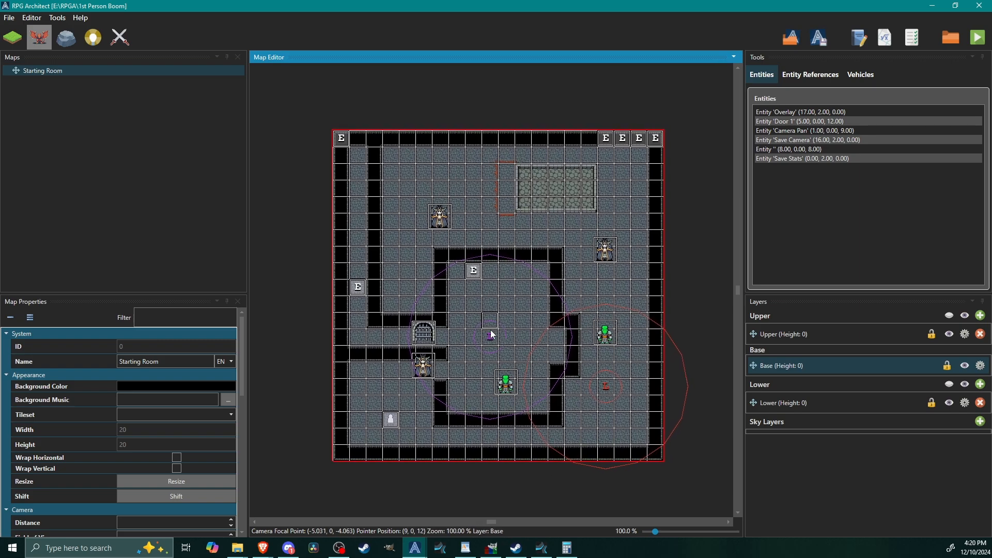